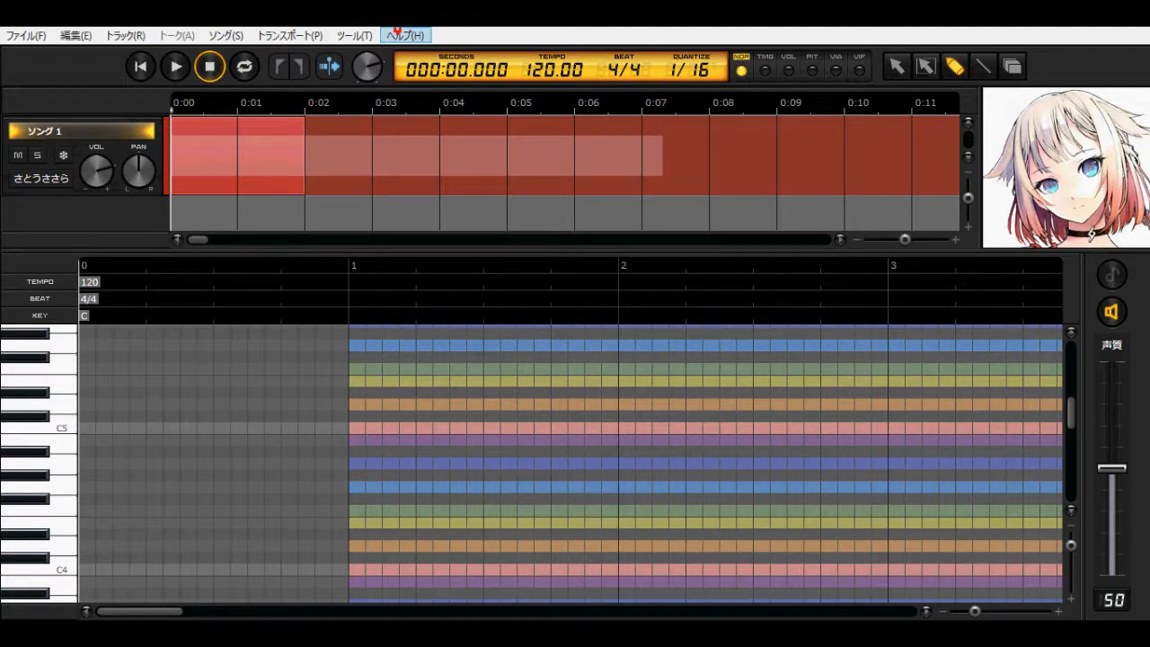
# View the program's version information and close it
pyautogui.click(397, 34)
pyautogui.click(404, 172)
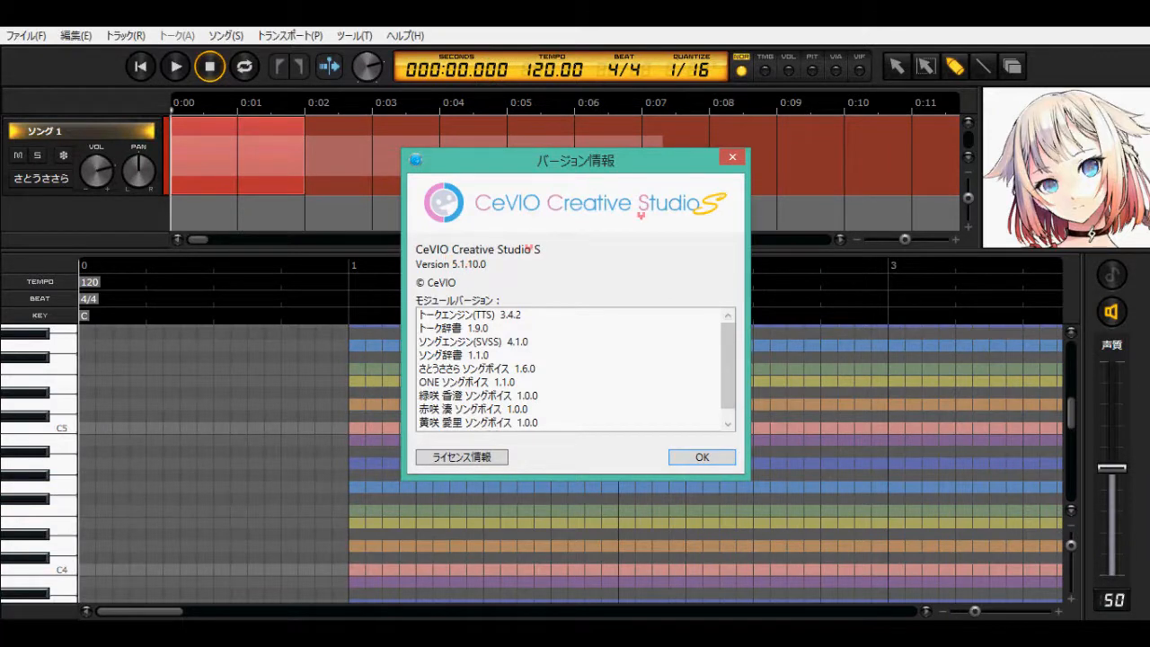
pyautogui.click(725, 157)
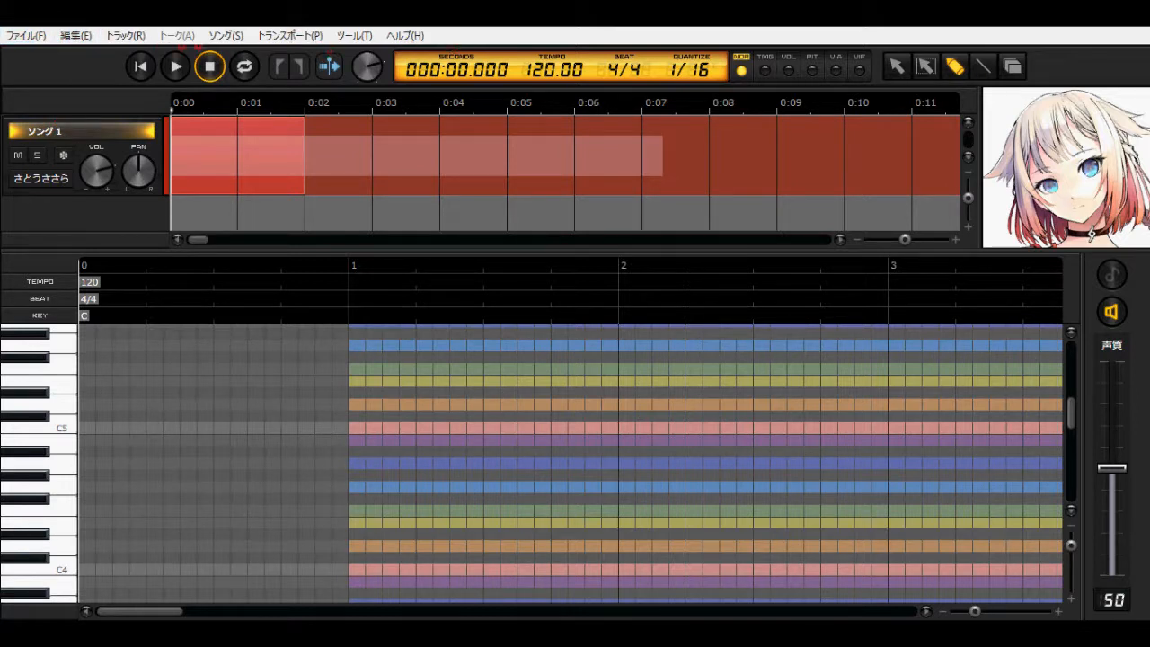
pyautogui.click(31, 36)
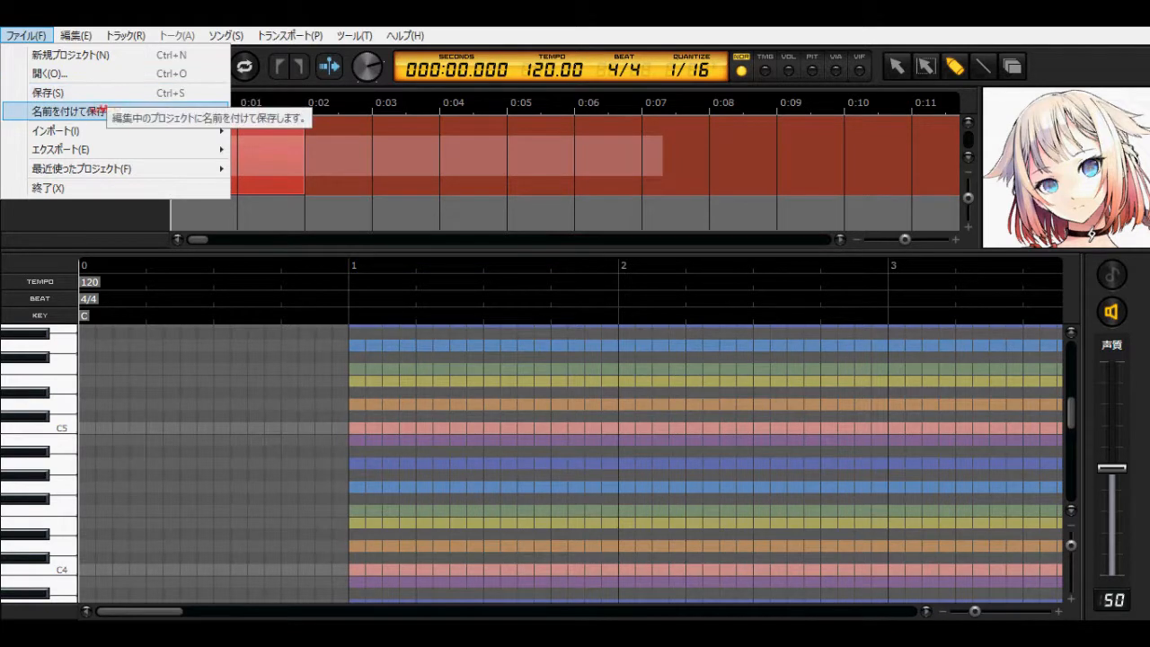
pyautogui.moveTo(157, 128)
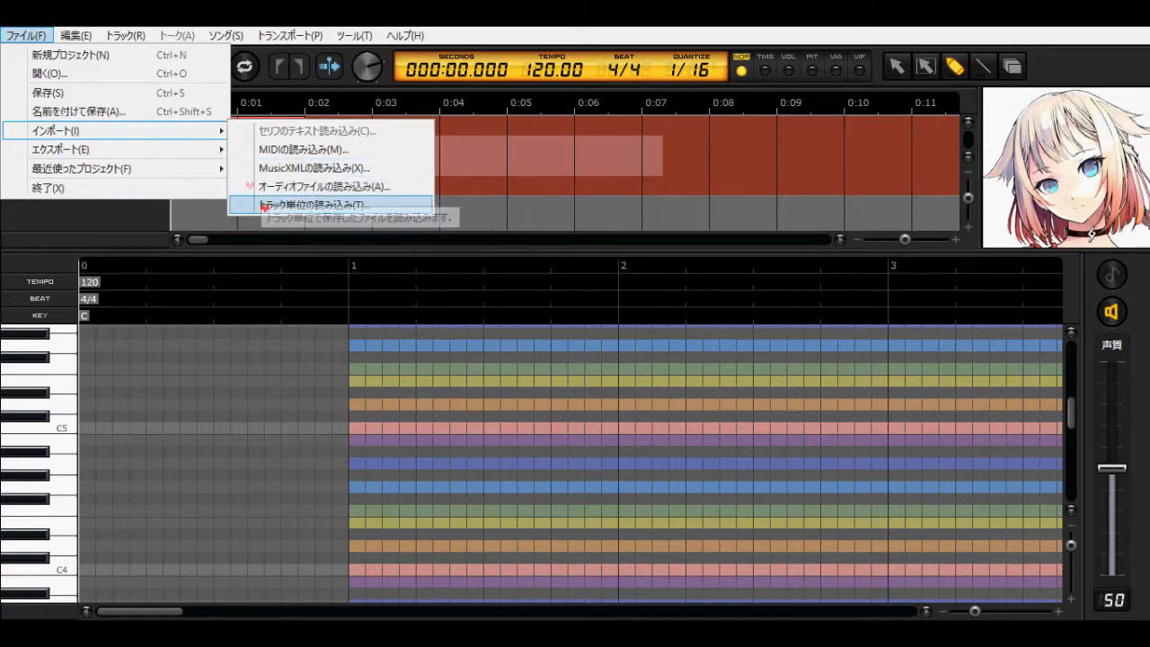
pyautogui.moveTo(221, 150)
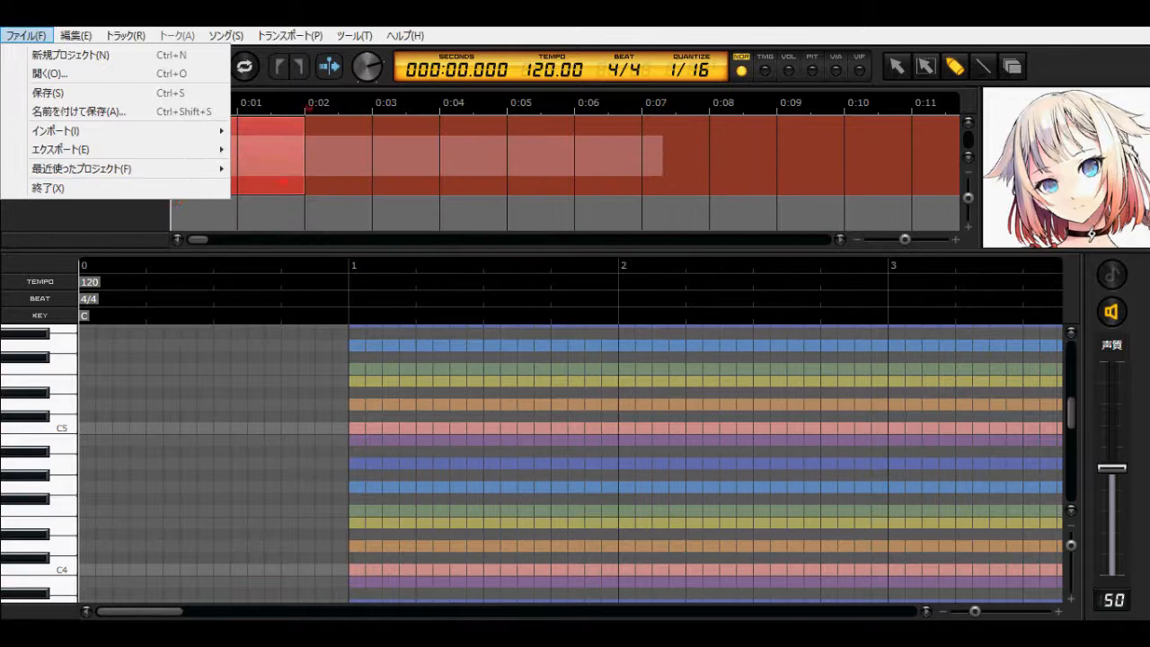
pyautogui.moveTo(290, 36)
pyautogui.click(291, 35)
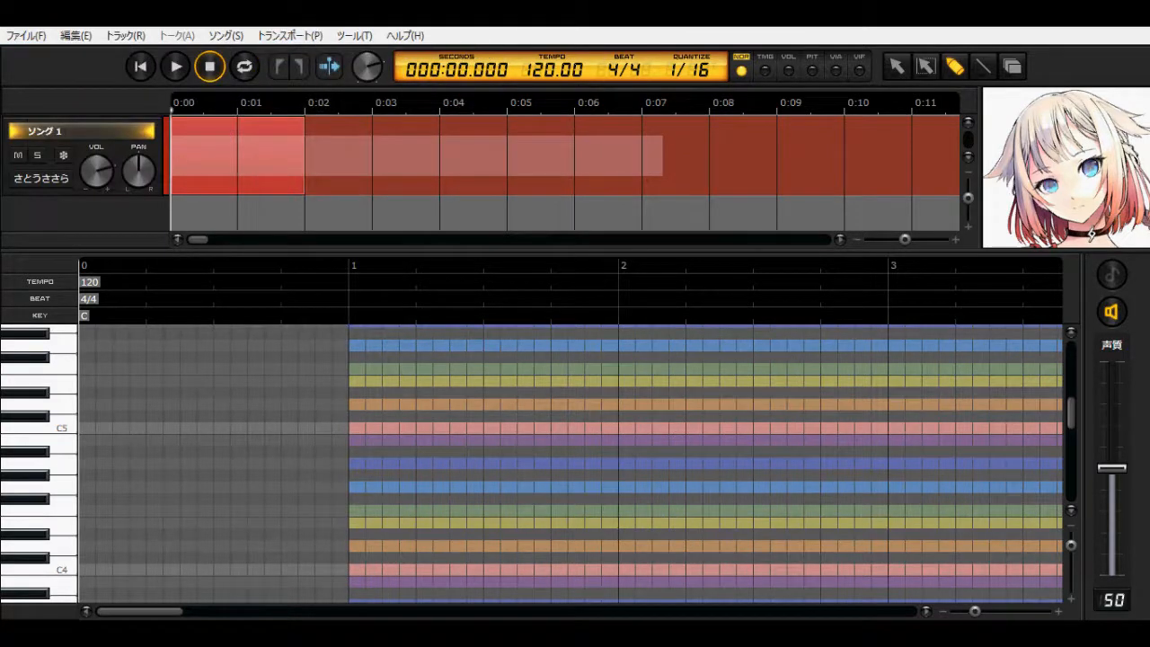
# Set the displayed character image to the red-background さとうささら (CeVIO) picture in the options and enlarge the track and image area
pyautogui.click(81, 34)
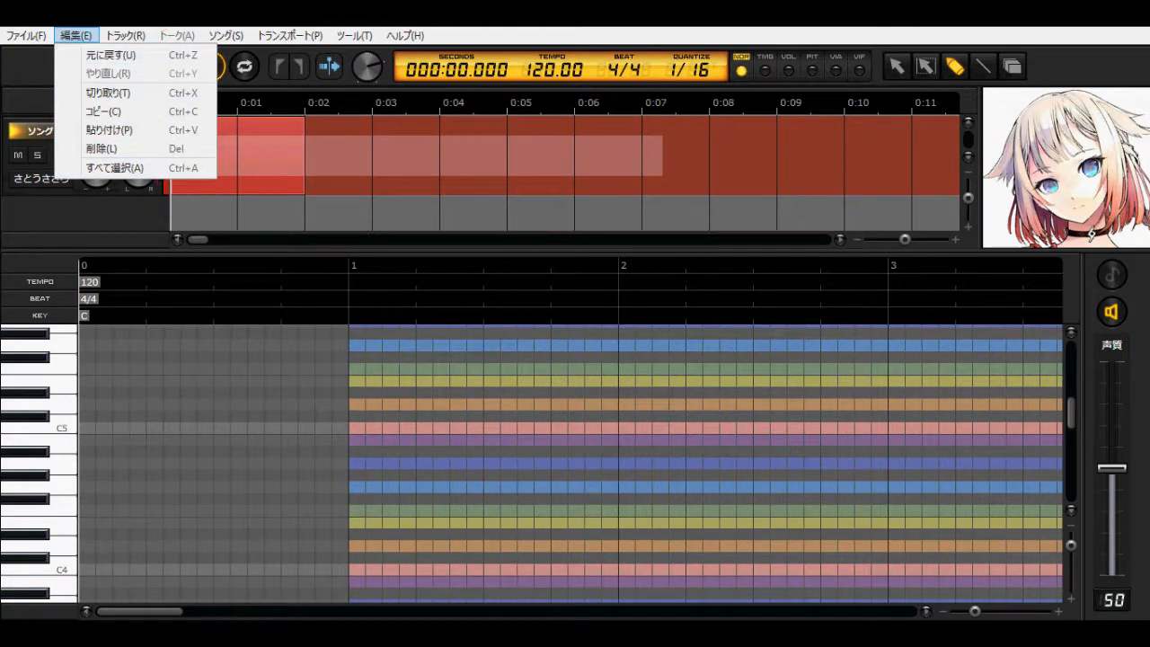
pyautogui.moveTo(135, 39)
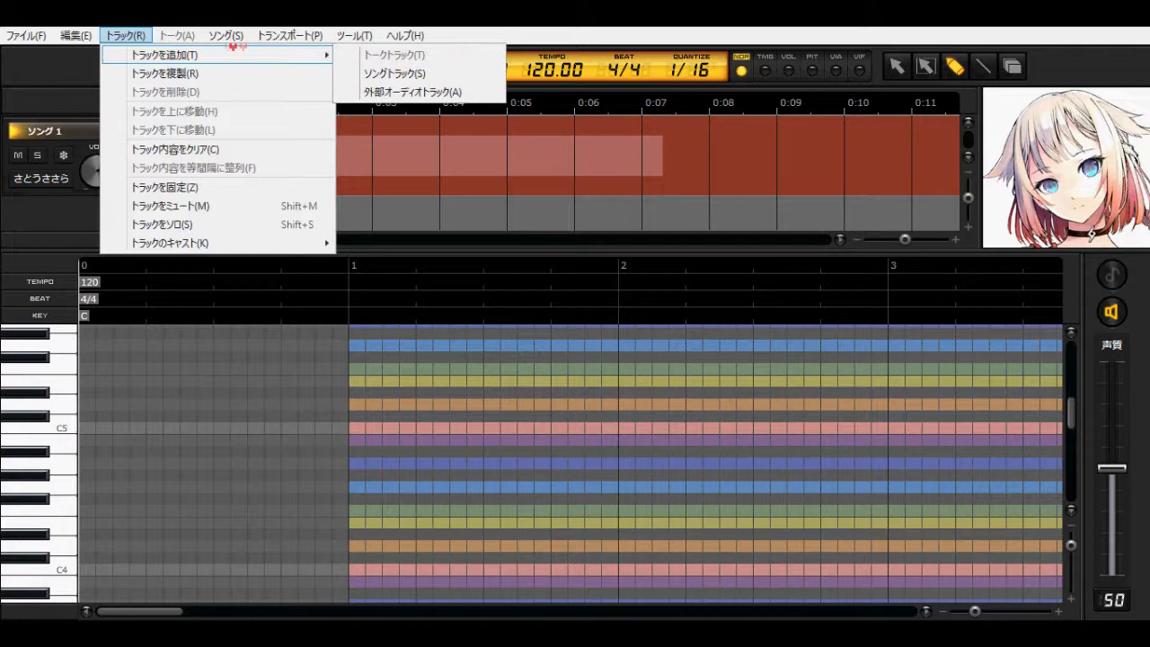
pyautogui.moveTo(267, 36)
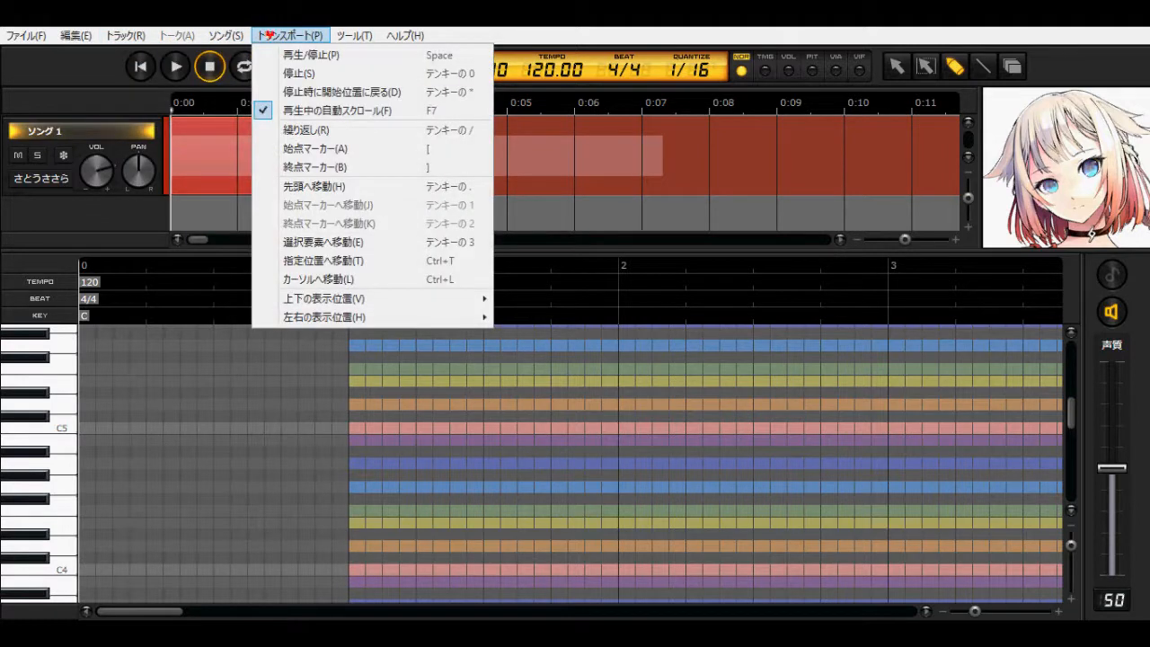
pyautogui.moveTo(357, 37)
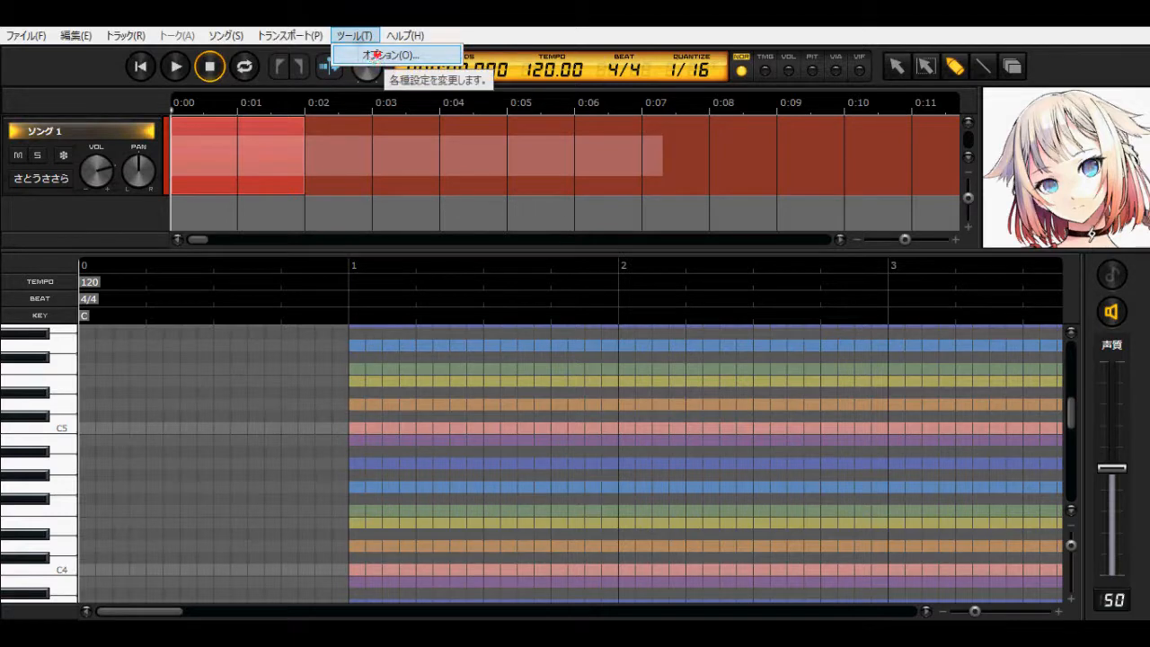
pyautogui.click(360, 56)
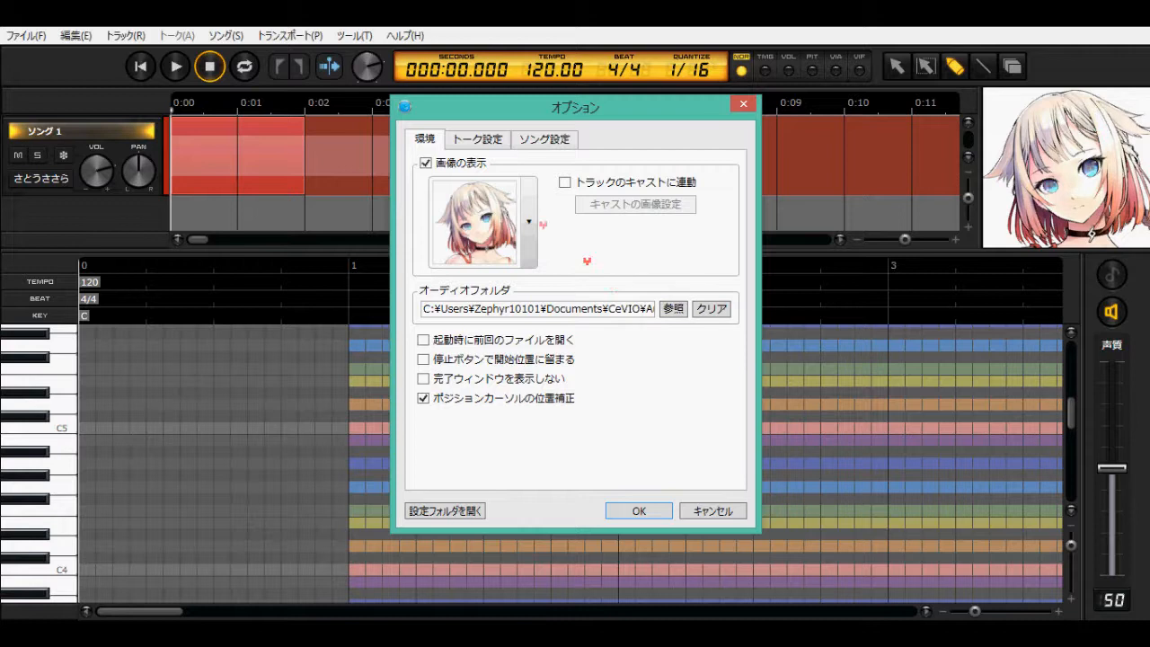
pyautogui.click(523, 208)
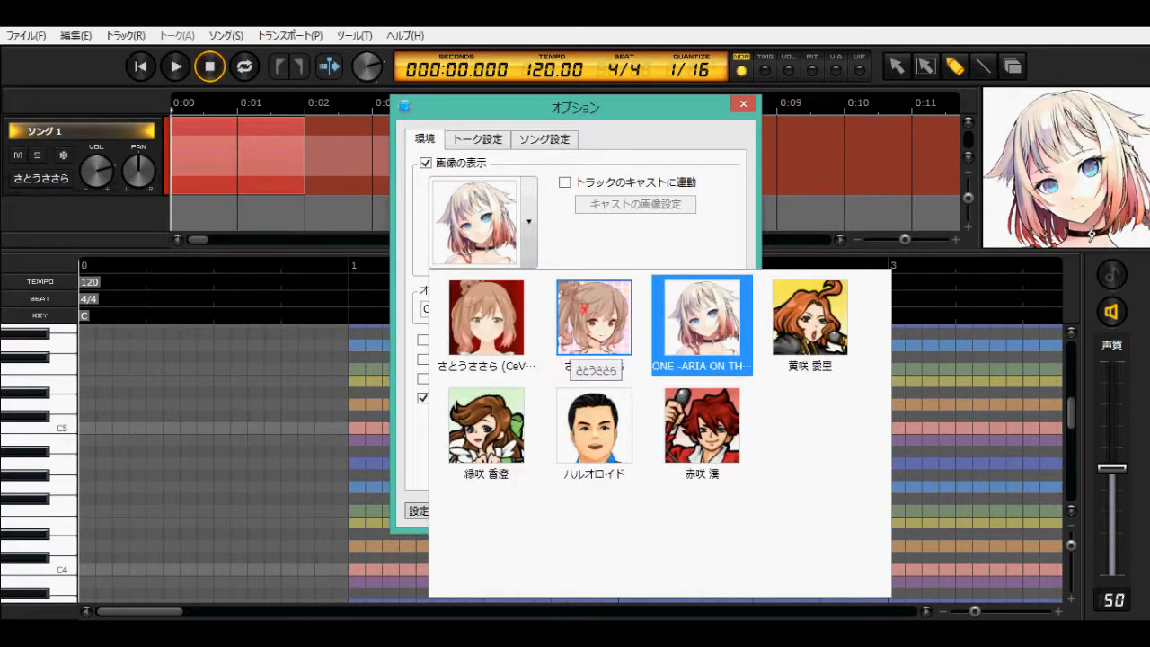
pyautogui.click(508, 312)
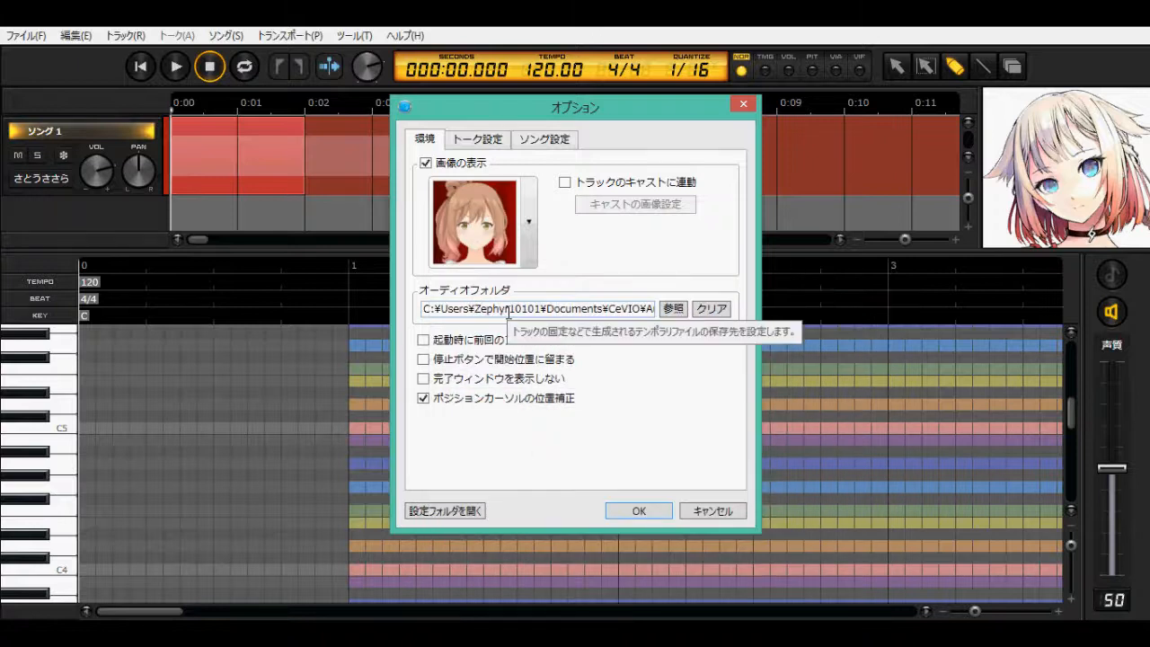
pyautogui.click(625, 509)
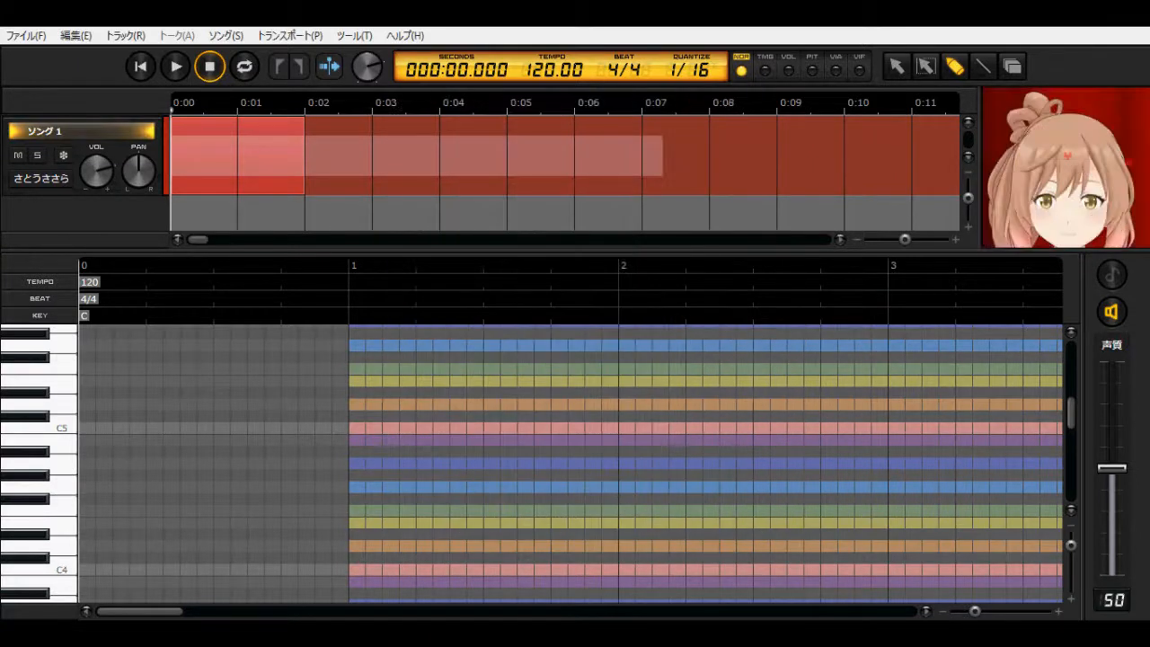
pyautogui.moveTo(1016, 250); pyautogui.dragTo(1030, 301)
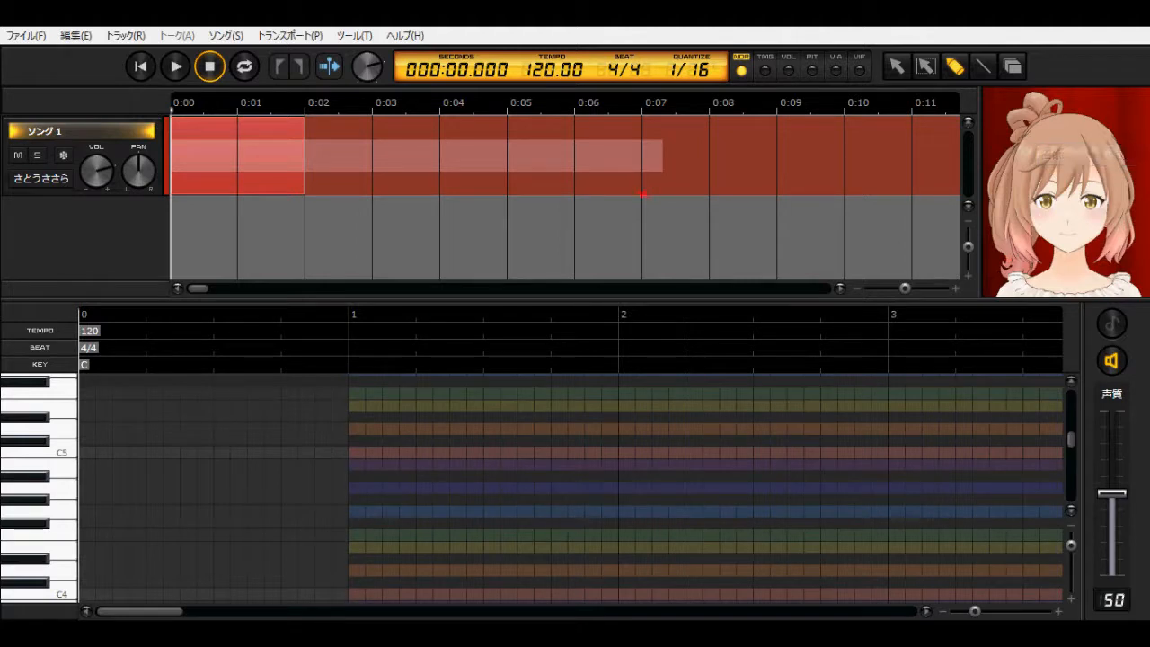
# Examine the full list of module versions in the version information, including the song voices at its end
pyautogui.click(391, 33)
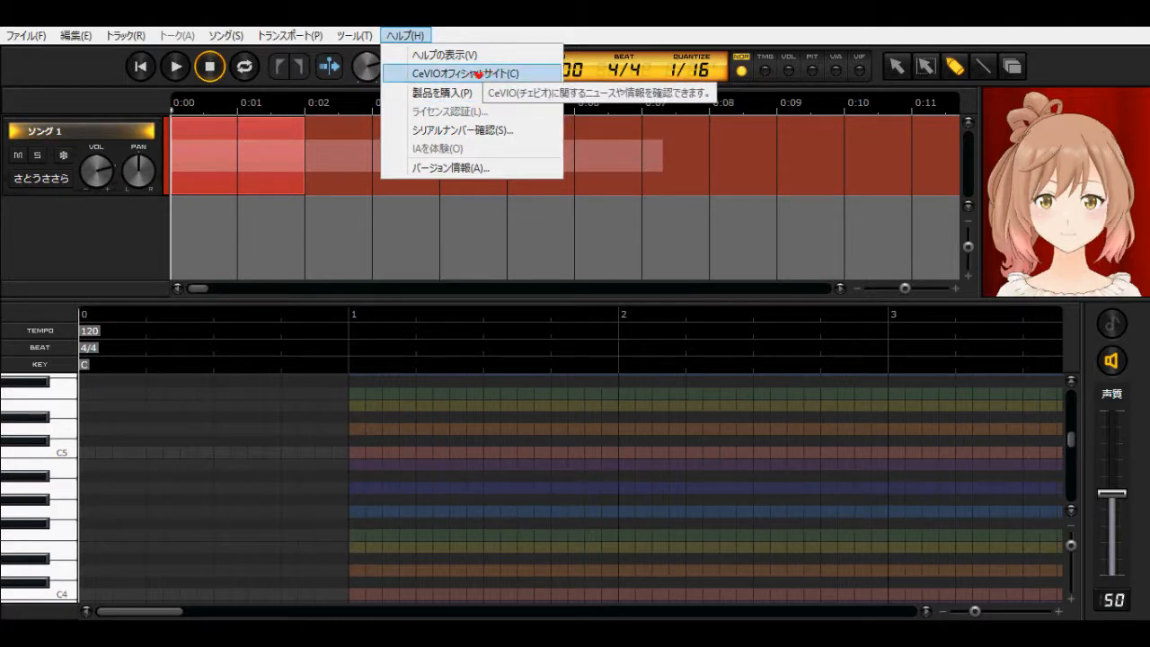
pyautogui.moveTo(472, 96)
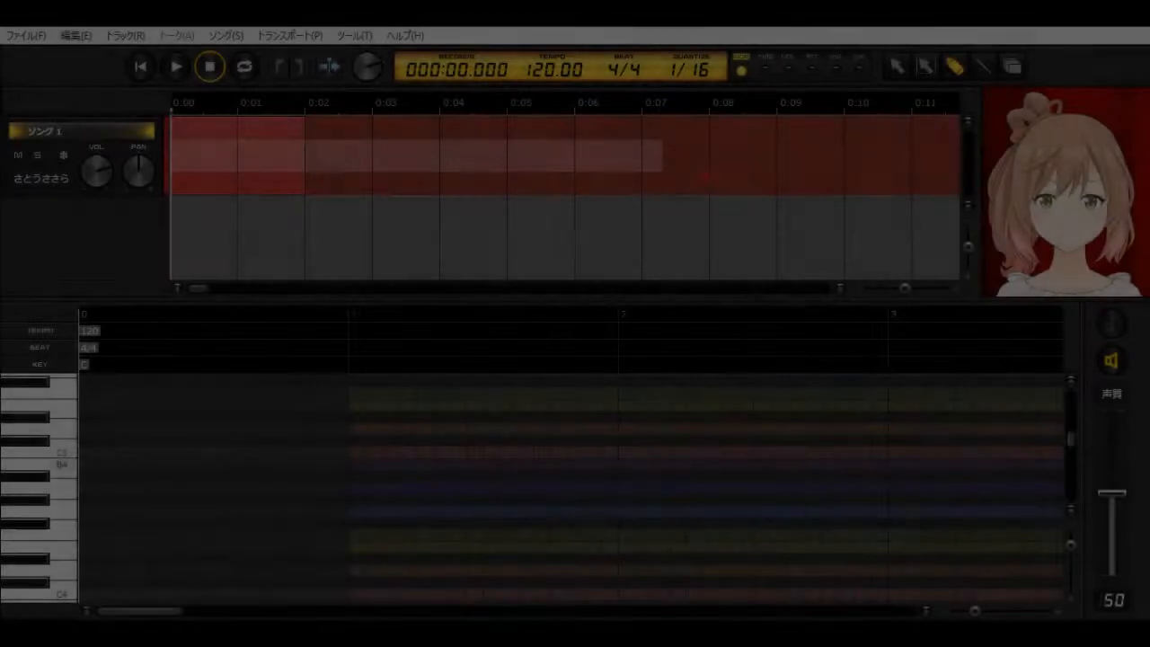
pyautogui.click(409, 34)
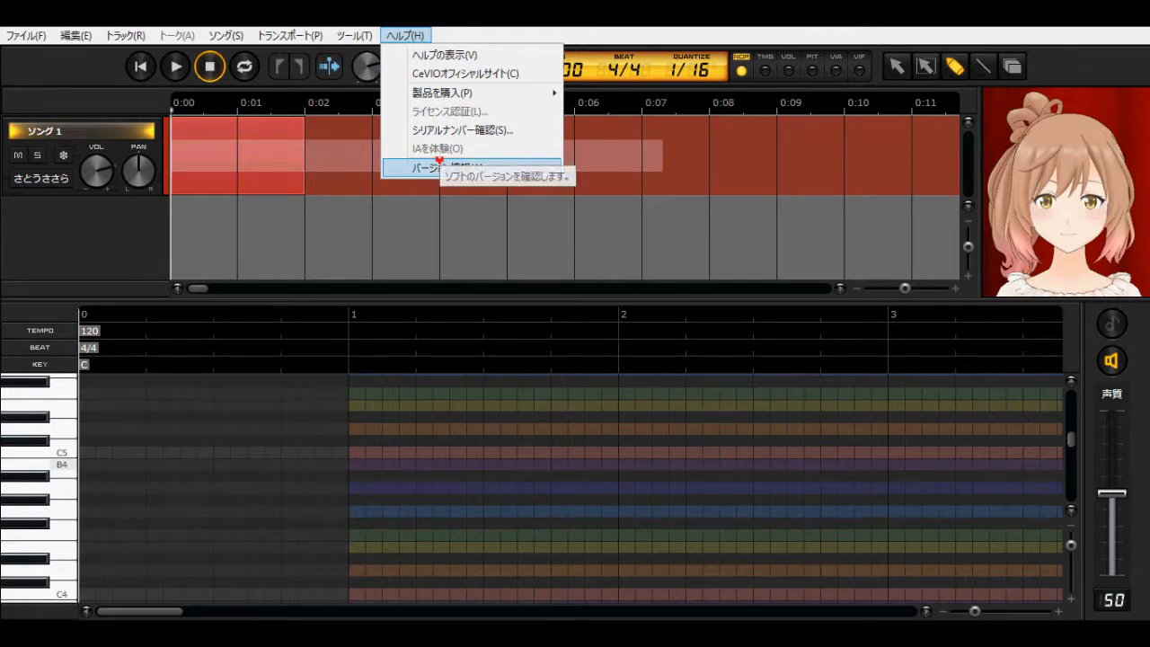
pyautogui.click(436, 167)
pyautogui.moveTo(727, 341); pyautogui.dragTo(707, 404)
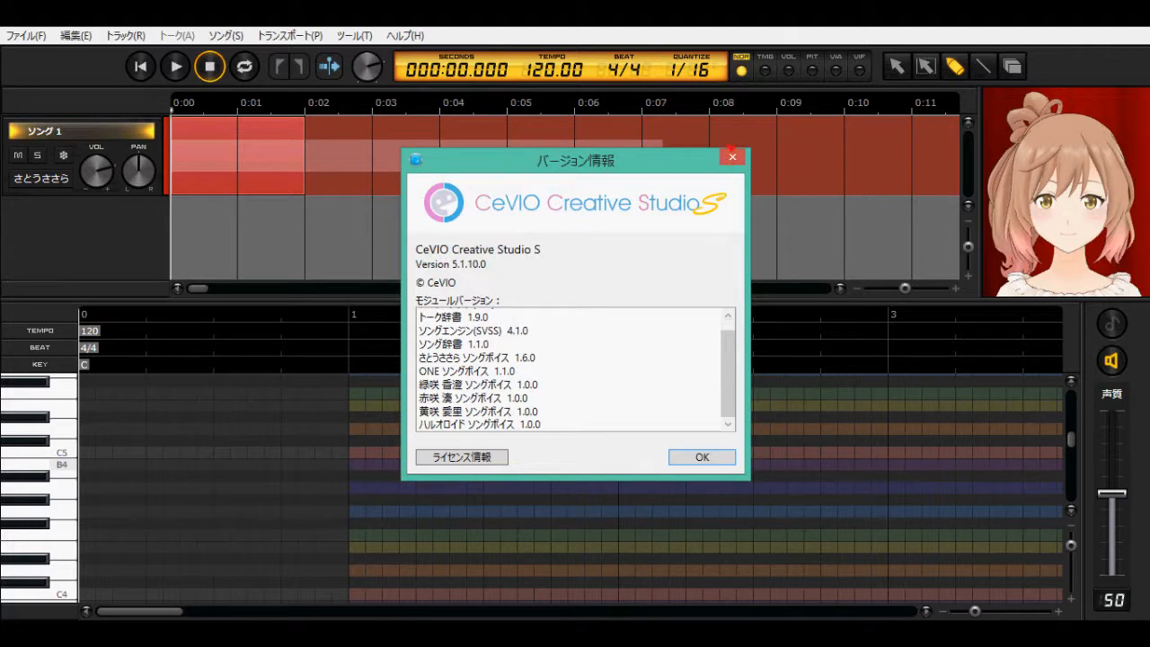
pyautogui.click(730, 154)
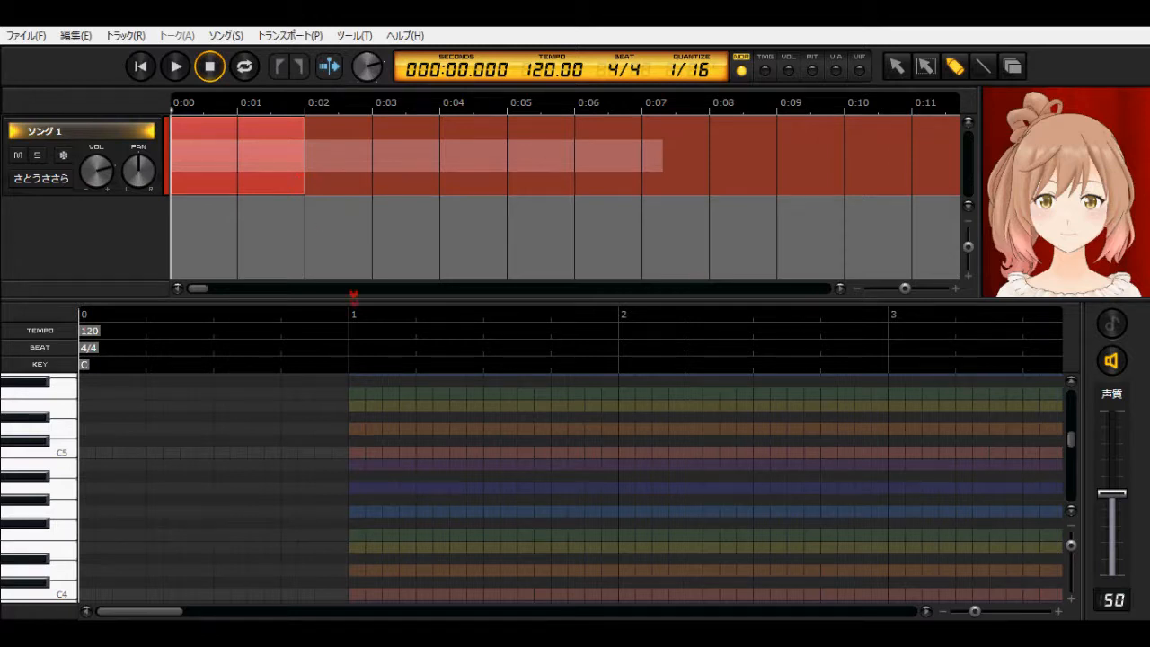
# Move the position cursor to bar 1 and bar 3, and return it to the start of the song
pyautogui.click(356, 314)
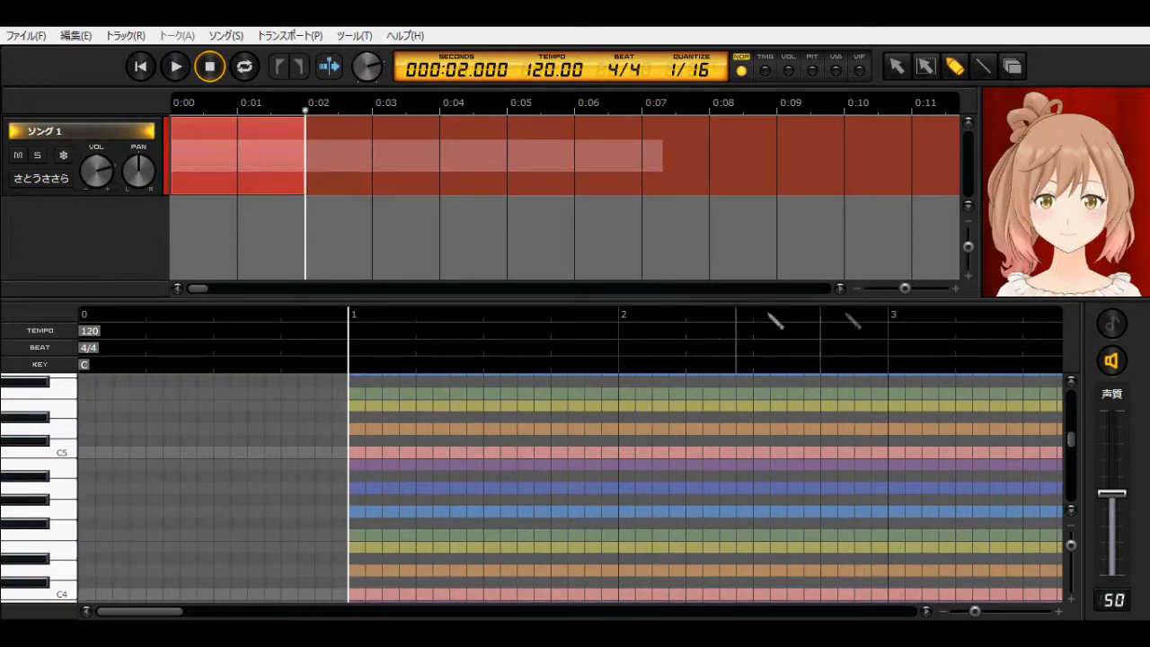
pyautogui.click(892, 315)
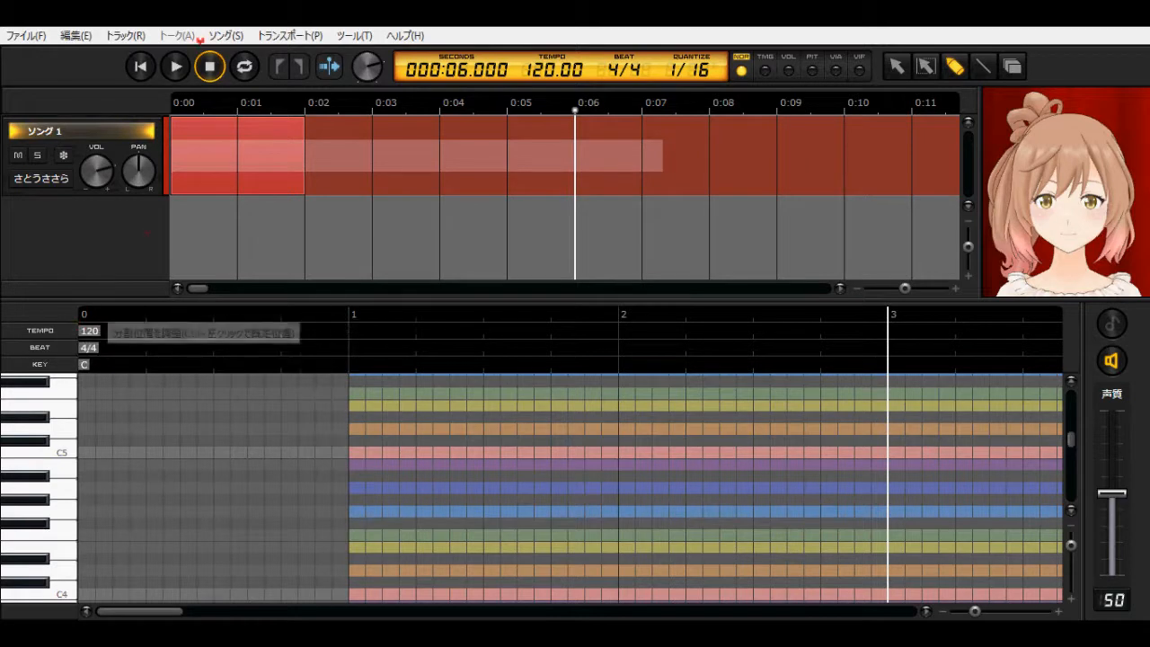
pyautogui.click(141, 66)
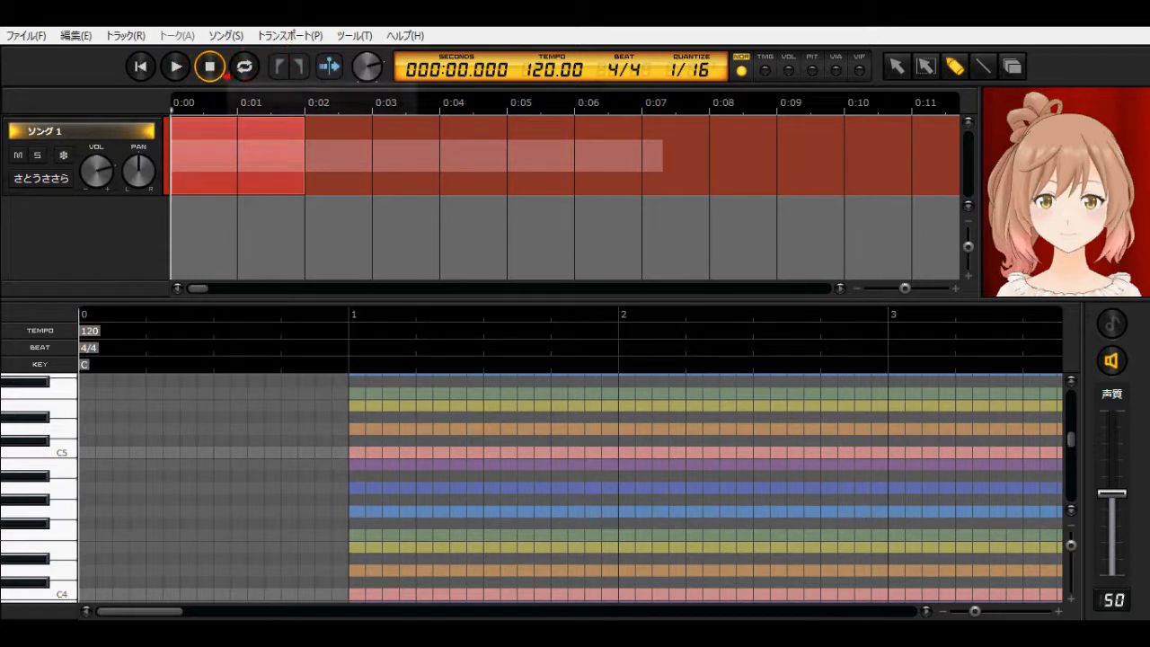
# Place the start marker at bar 1 and the end marker at bar 2, and toggle repeat playback
pyautogui.click(282, 68)
pyautogui.click(298, 68)
pyautogui.moveTo(143, 316); pyautogui.dragTo(616, 329)
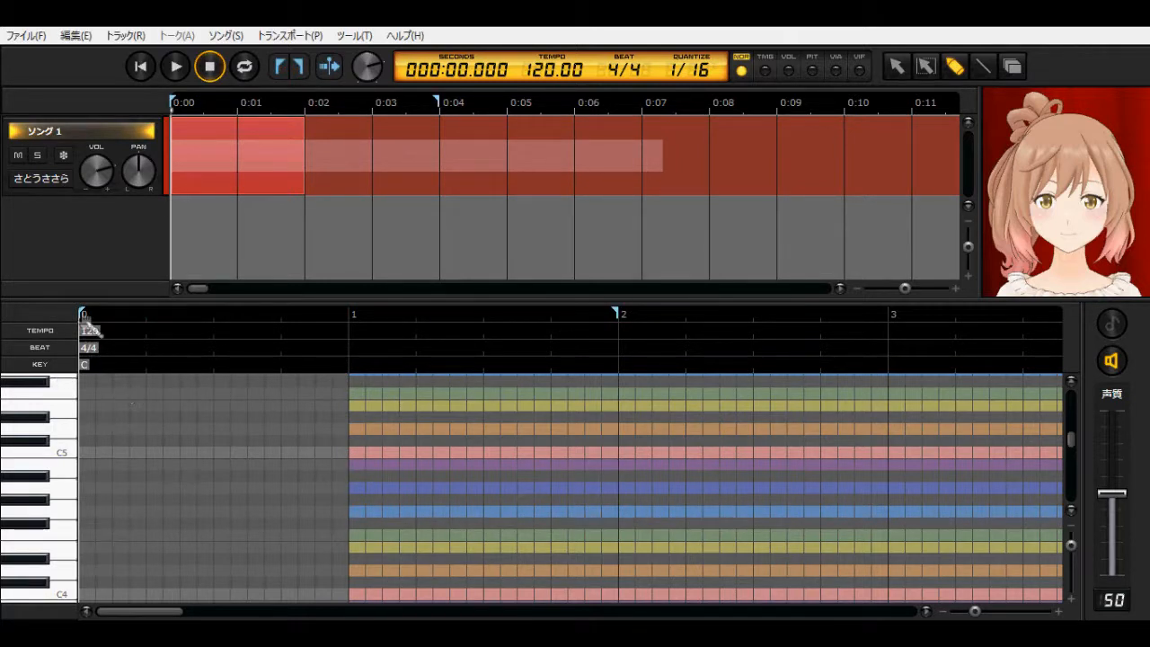
pyautogui.moveTo(83, 311); pyautogui.dragTo(351, 352)
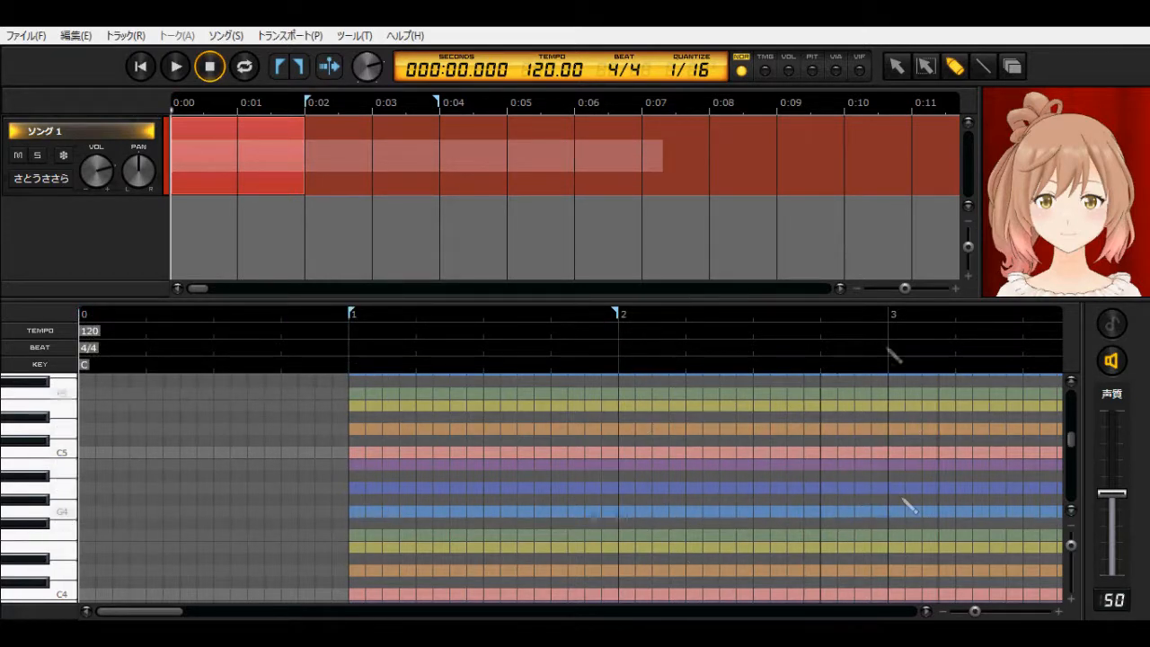
pyautogui.click(235, 63)
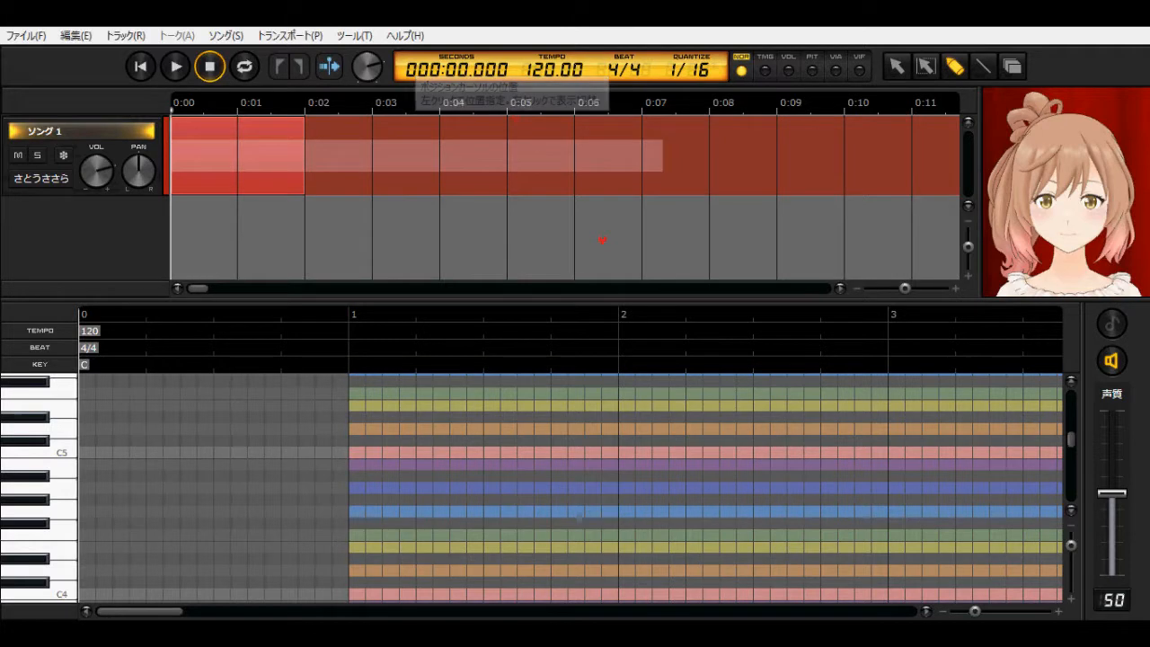
# Place the position cursor at bar 2, bar 3 and bar 1 in turn, ending at bar 0
pyautogui.click(628, 324)
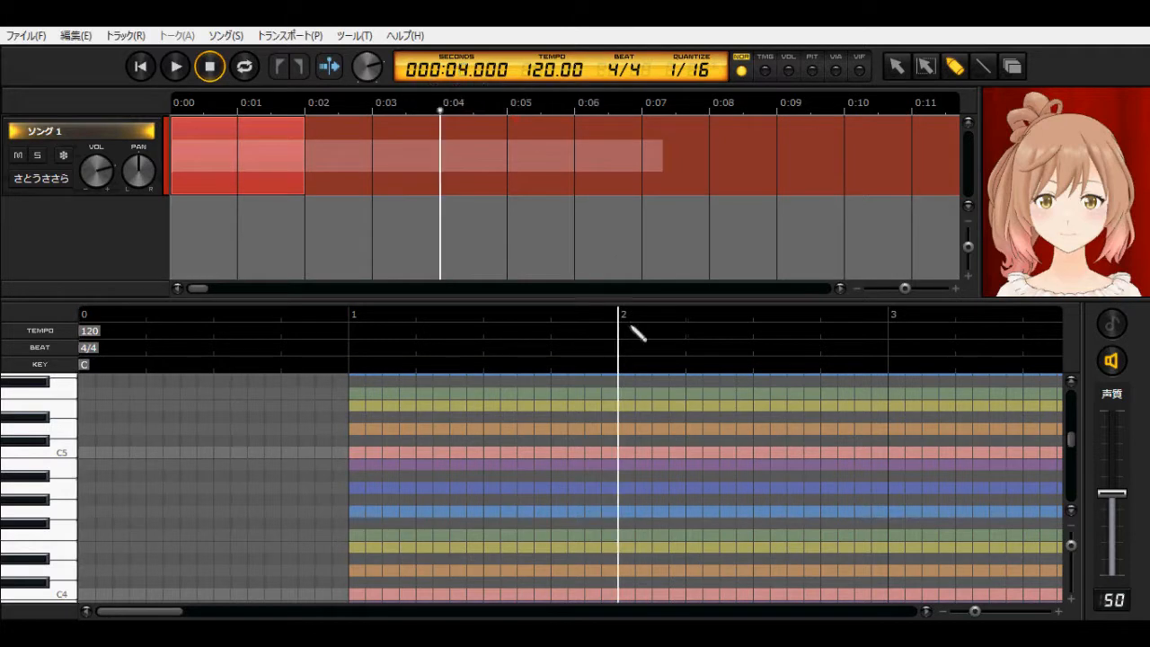
pyautogui.click(893, 324)
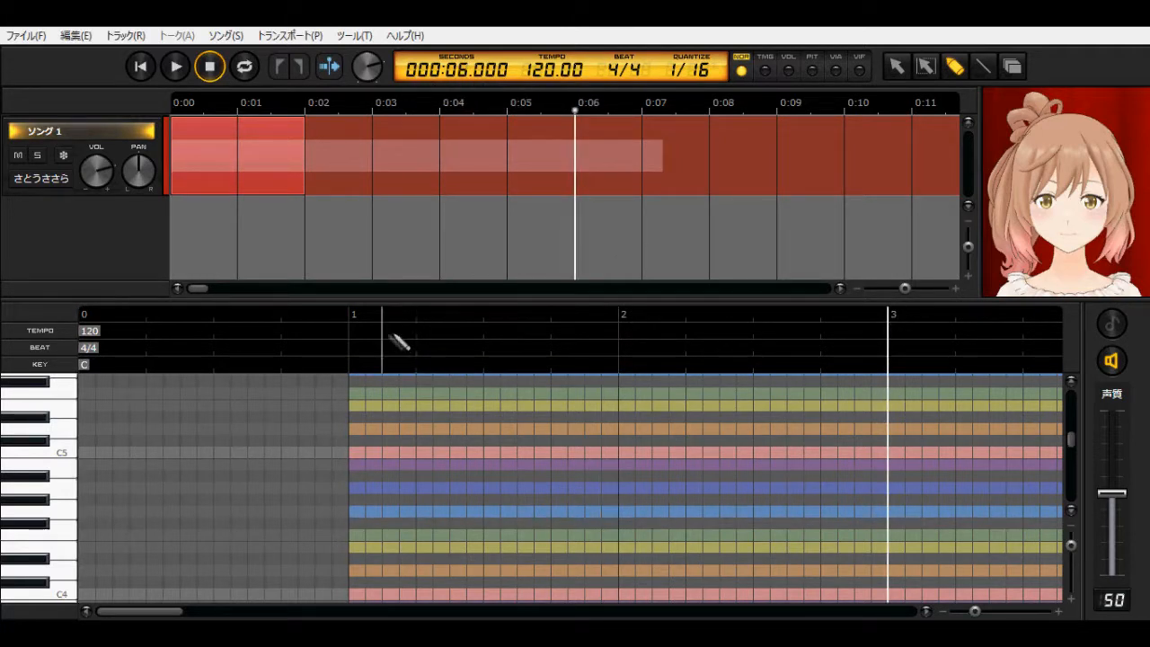
pyautogui.click(358, 332)
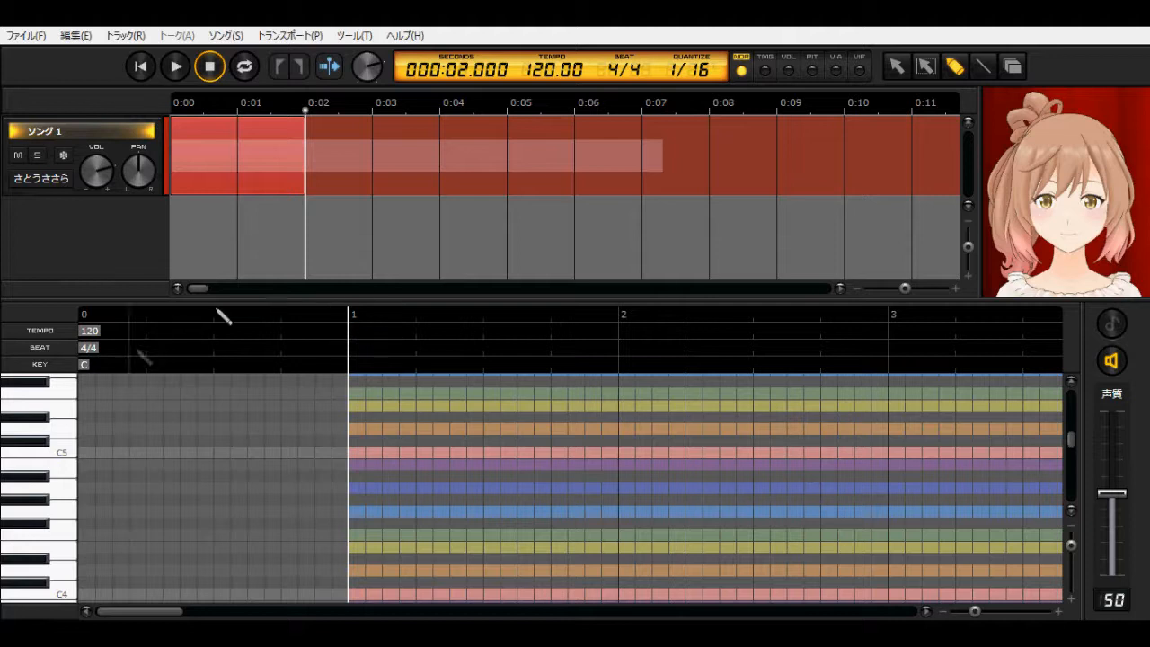
pyautogui.click(87, 319)
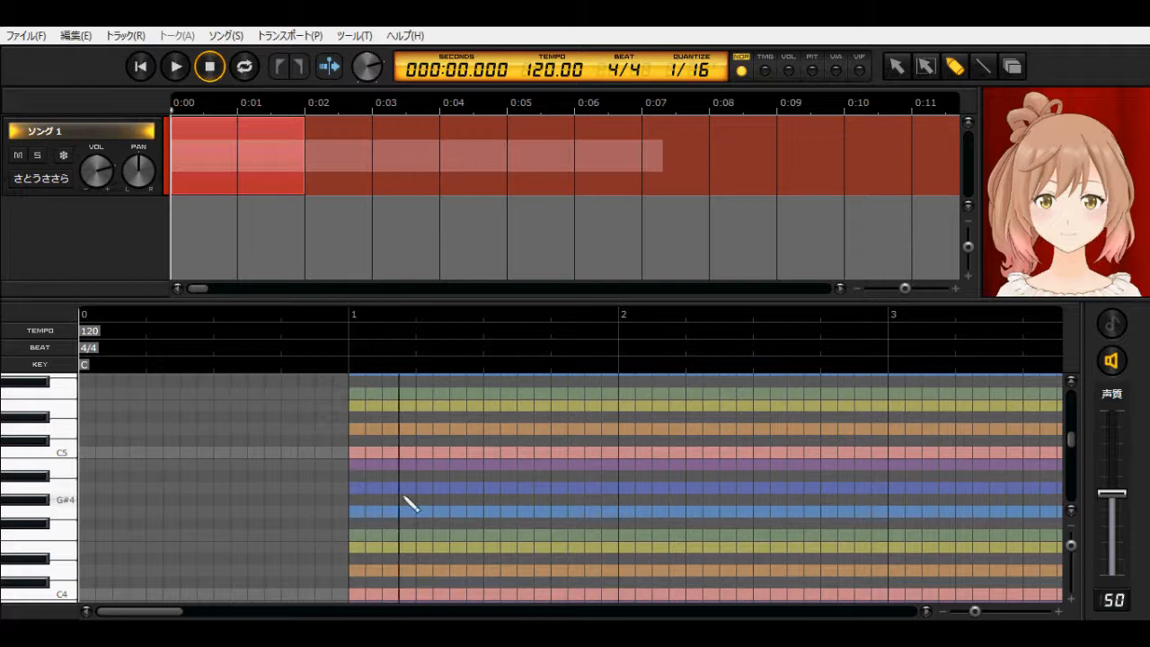
# Place the position cursor at bar 32 near the song's end, and bring it back to bar 1
pyautogui.moveTo(175, 611); pyautogui.dragTo(908, 611)
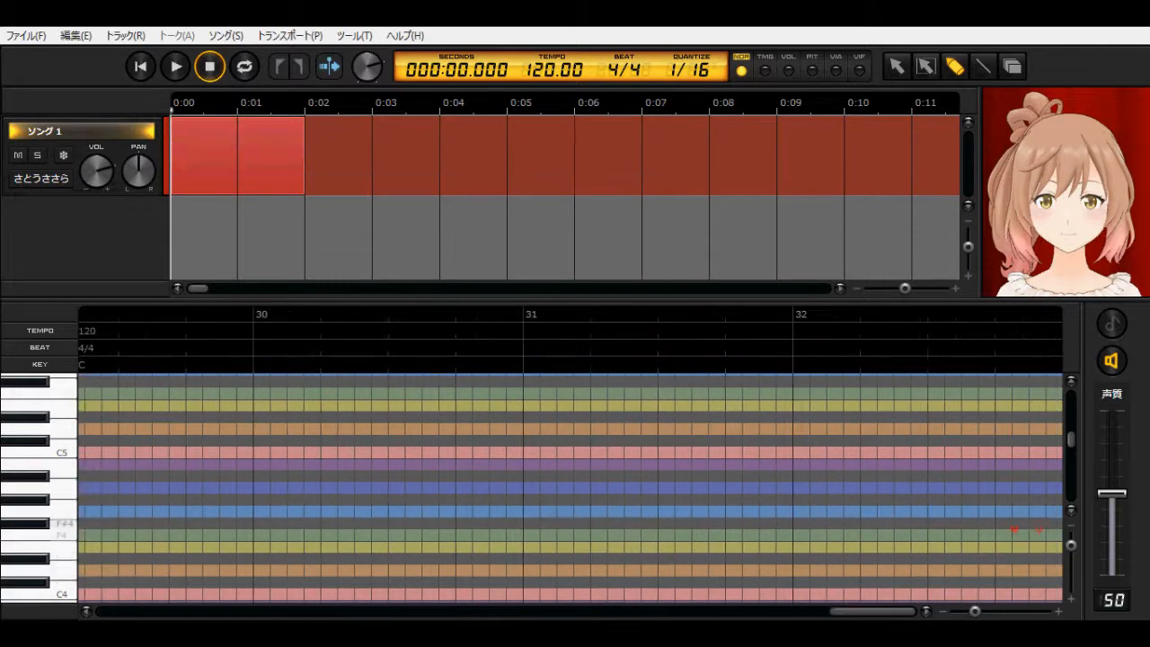
pyautogui.click(806, 333)
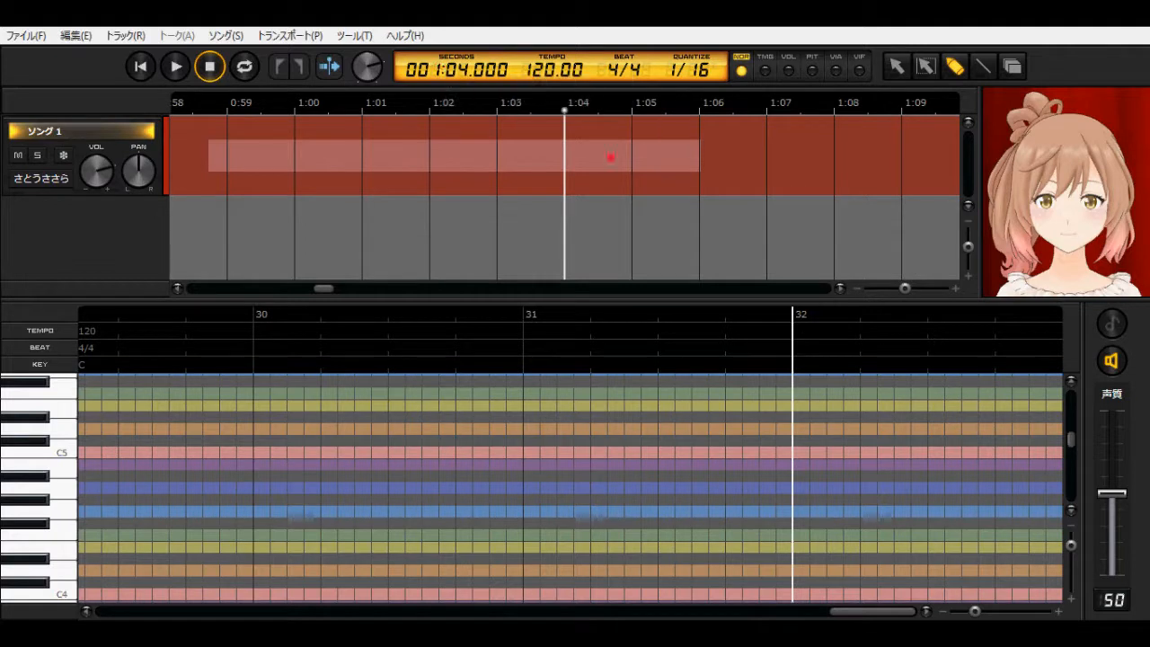
pyautogui.moveTo(869, 614); pyautogui.dragTo(40, 514)
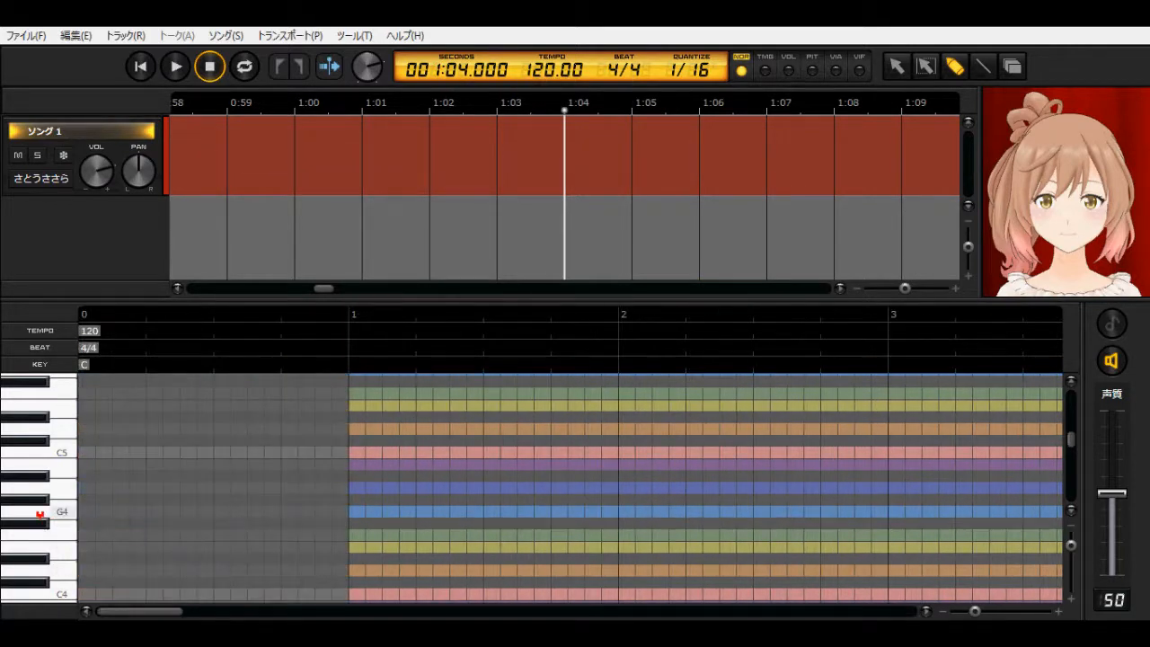
pyautogui.click(361, 330)
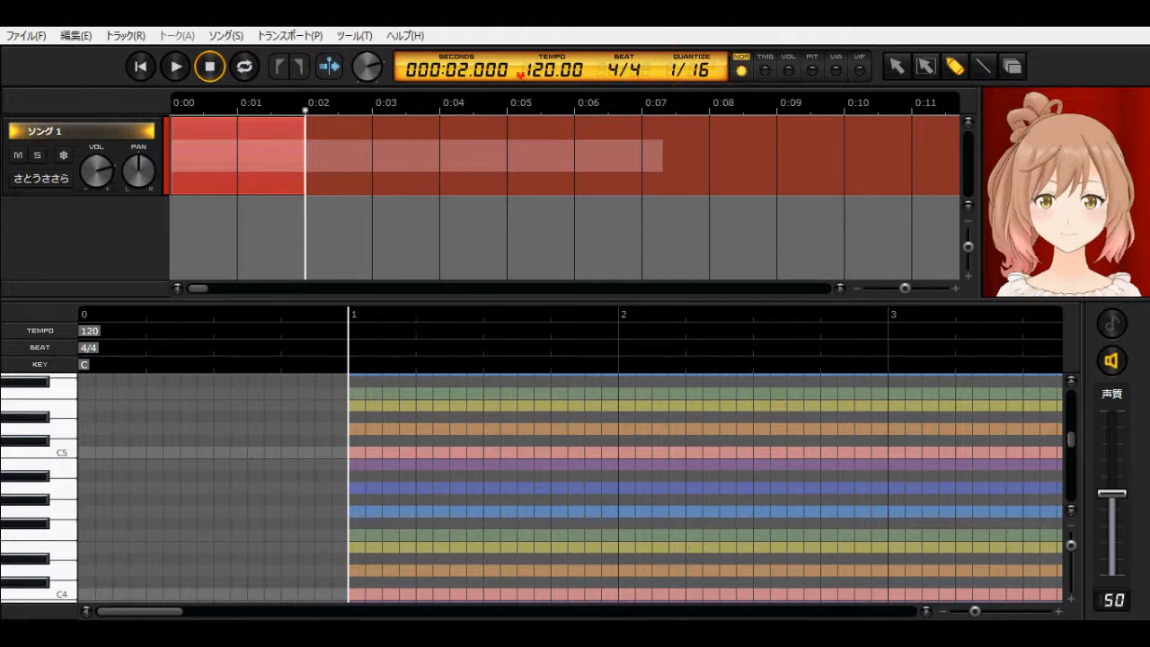
# Open the tempo properties to examine the tempo setting and its allowed range, and close the dialog without changes
pyautogui.click(543, 68)
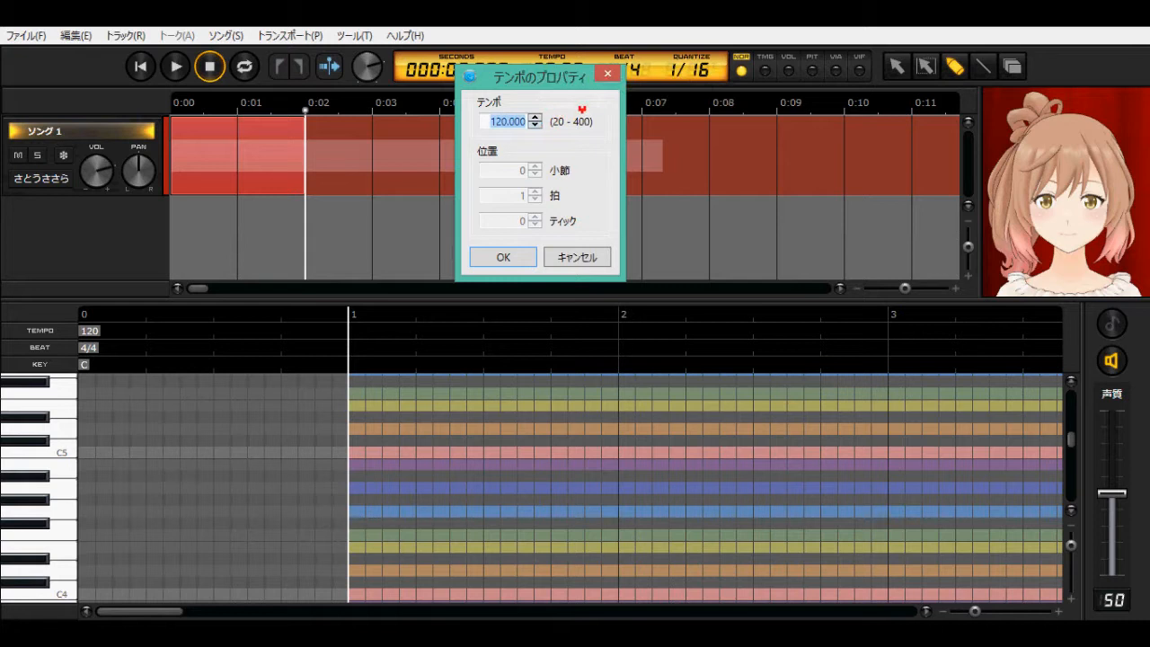
pyautogui.moveTo(577, 88); pyautogui.dragTo(585, 210)
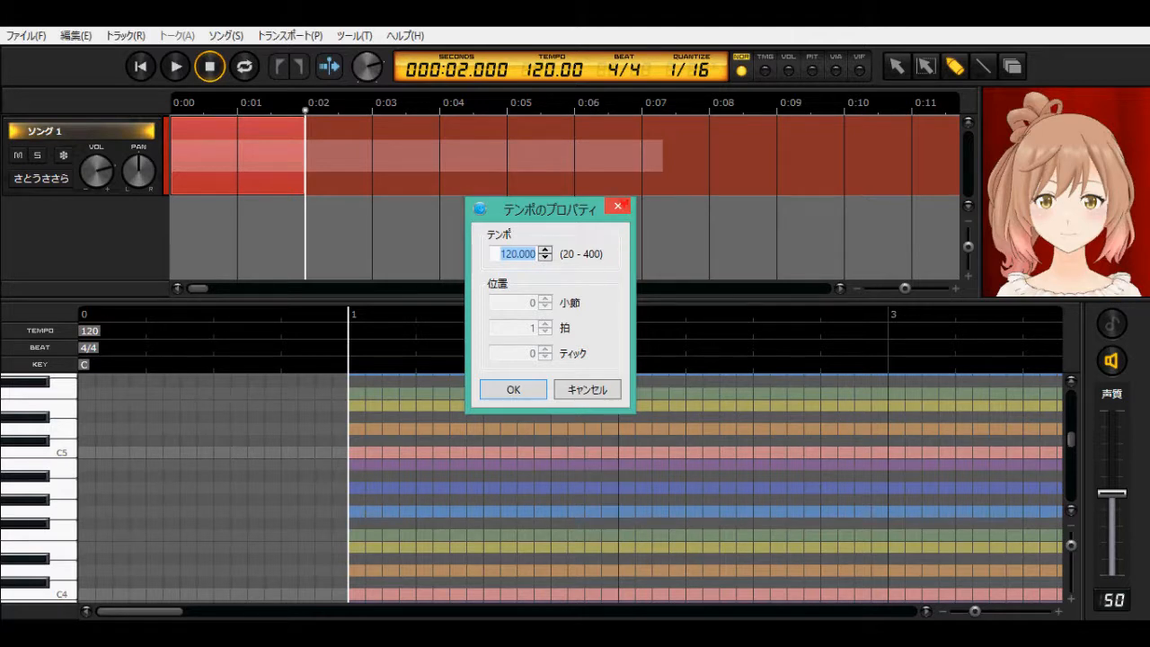
pyautogui.click(624, 203)
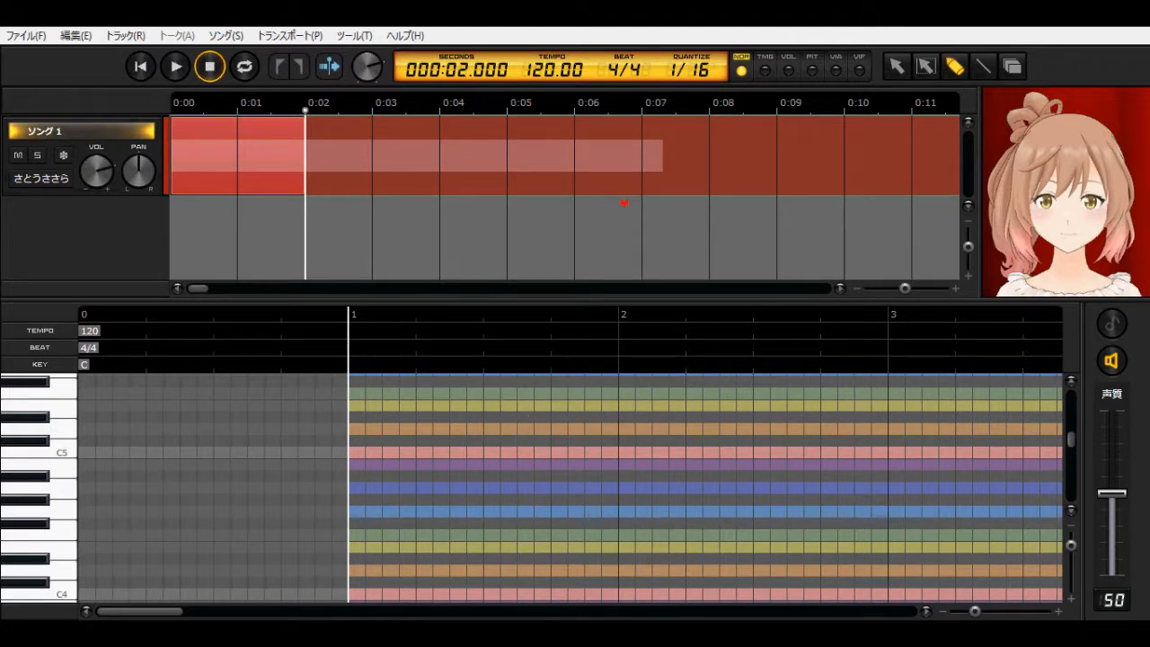
# Examine the numerator and denominator settings in the time signature properties, and close the dialog
pyautogui.doubleClick(618, 71)
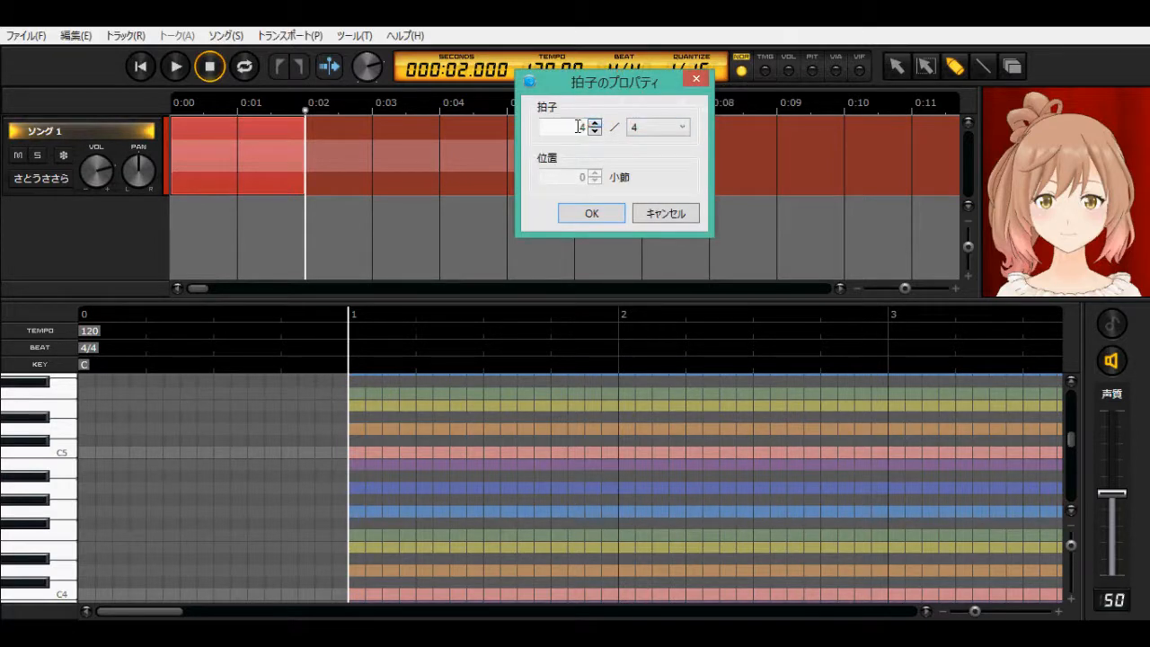
pyautogui.click(629, 126)
pyautogui.click(659, 126)
pyautogui.press('Return')
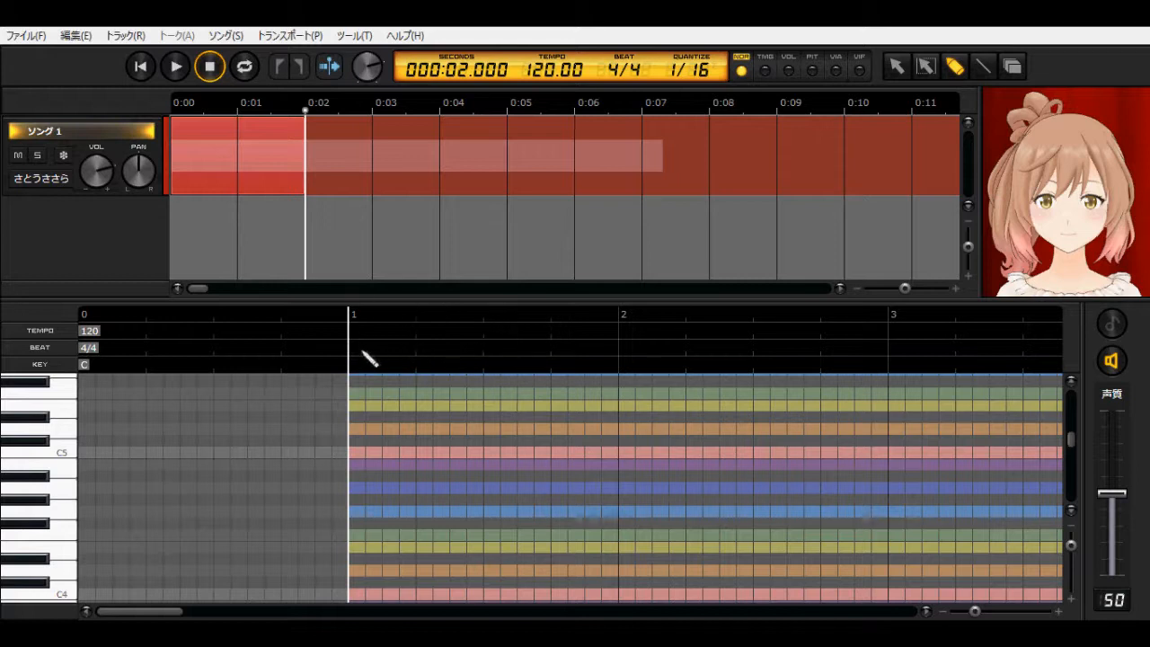
# Set the song's time signature to 4/2
pyautogui.click(618, 69)
pyautogui.click(660, 120)
pyautogui.click(657, 160)
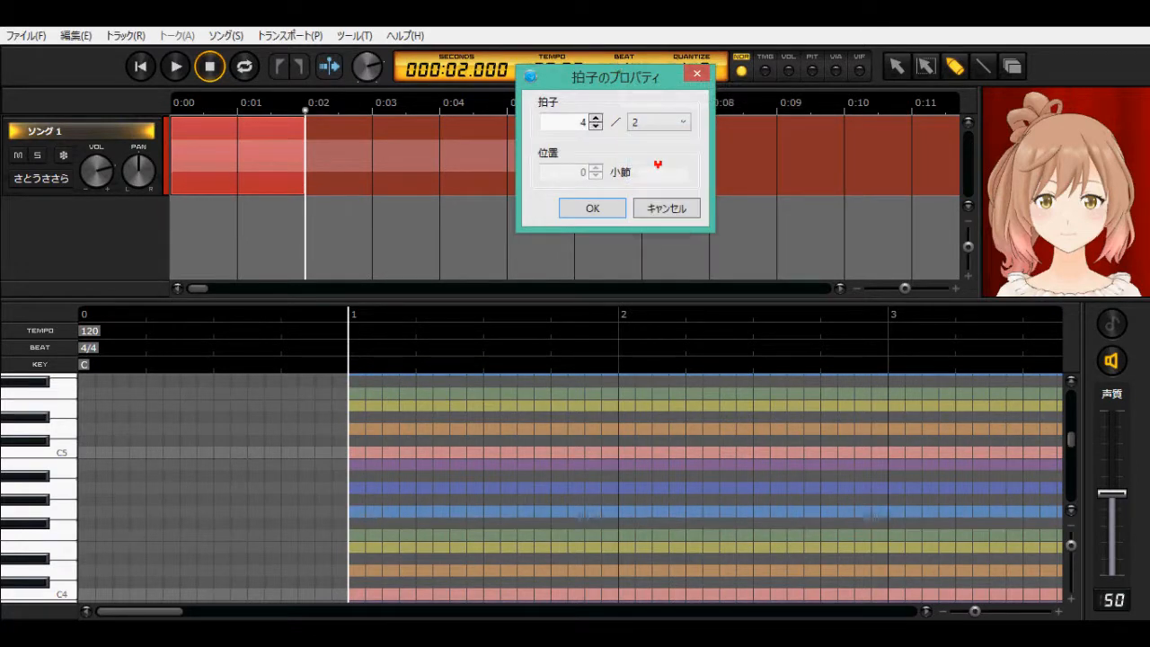
pyautogui.click(616, 208)
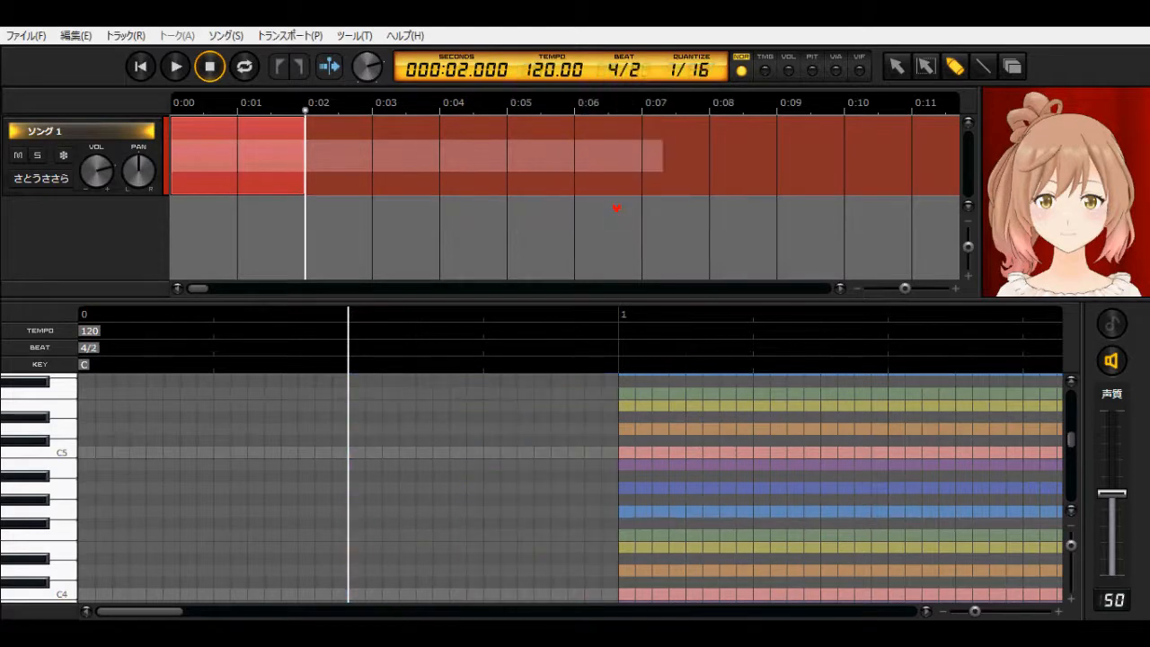
# Change the denominator of the time signature so it becomes 4/16
pyautogui.click(620, 69)
pyautogui.click(662, 123)
pyautogui.click(656, 208)
pyautogui.click(614, 210)
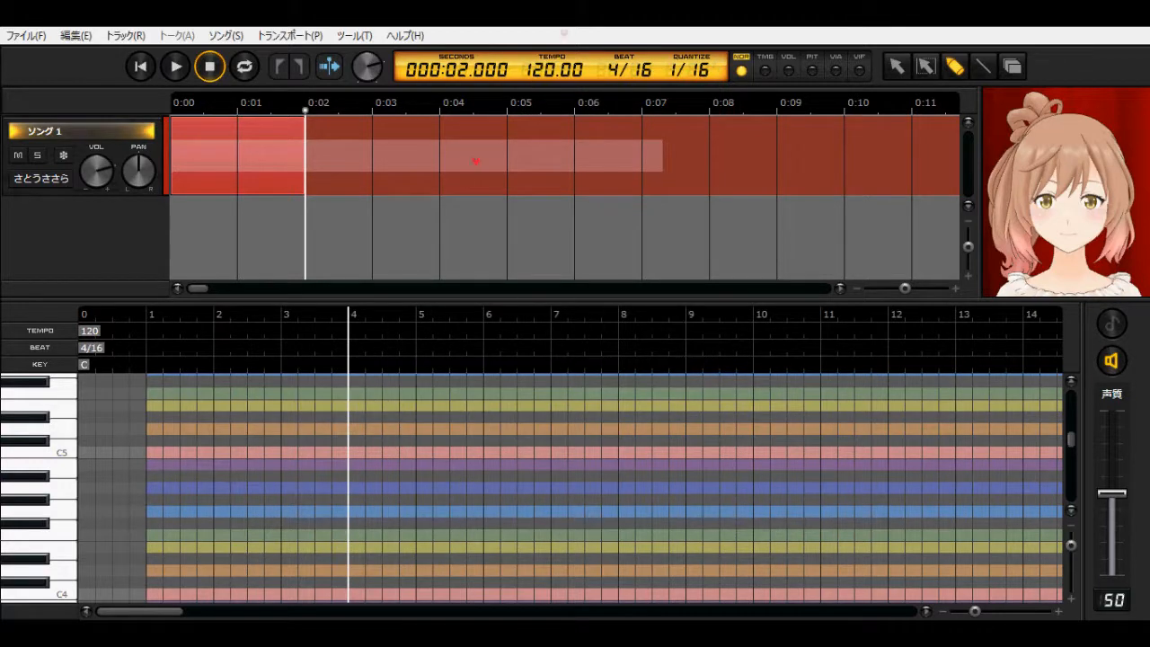
# Set the song's time signature back to 4/4
pyautogui.click(614, 68)
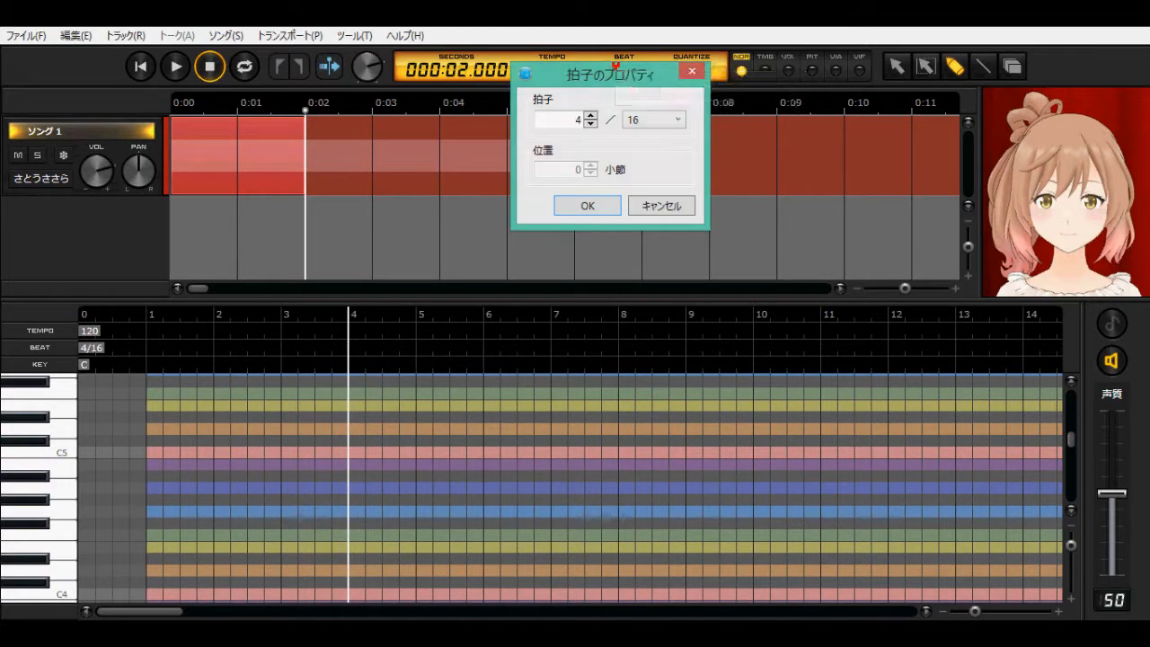
pyautogui.click(648, 119)
pyautogui.click(647, 170)
pyautogui.click(610, 199)
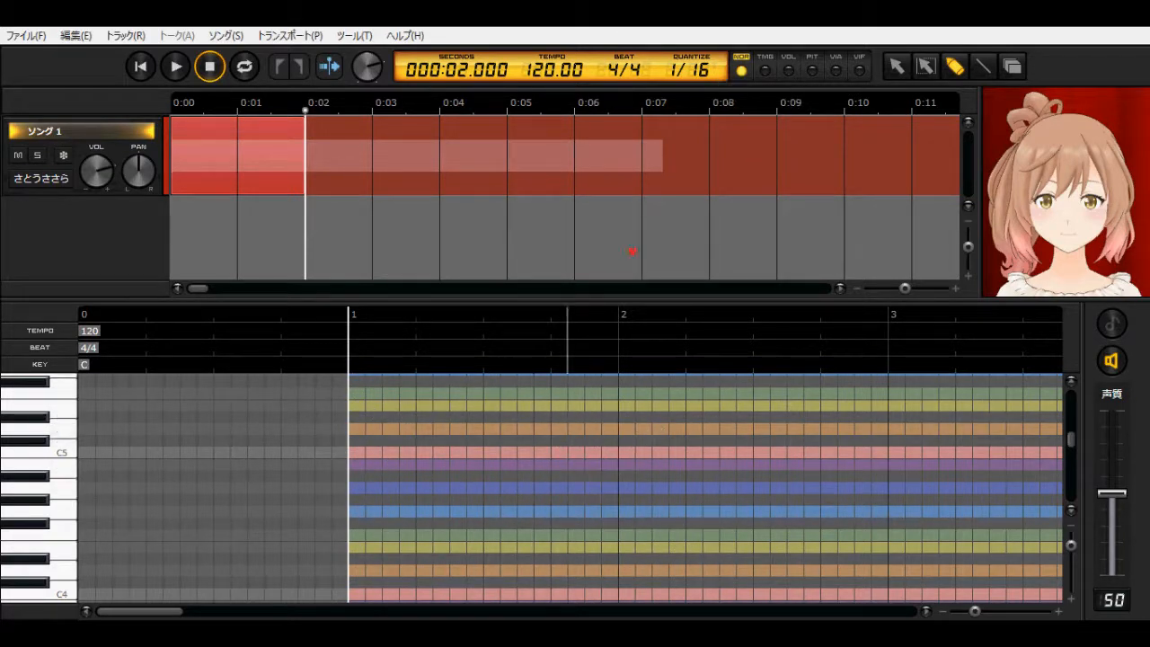
# Try a quantize value of 1/2, and set the quantize to 1/32
pyautogui.click(705, 68)
pyautogui.click(743, 97)
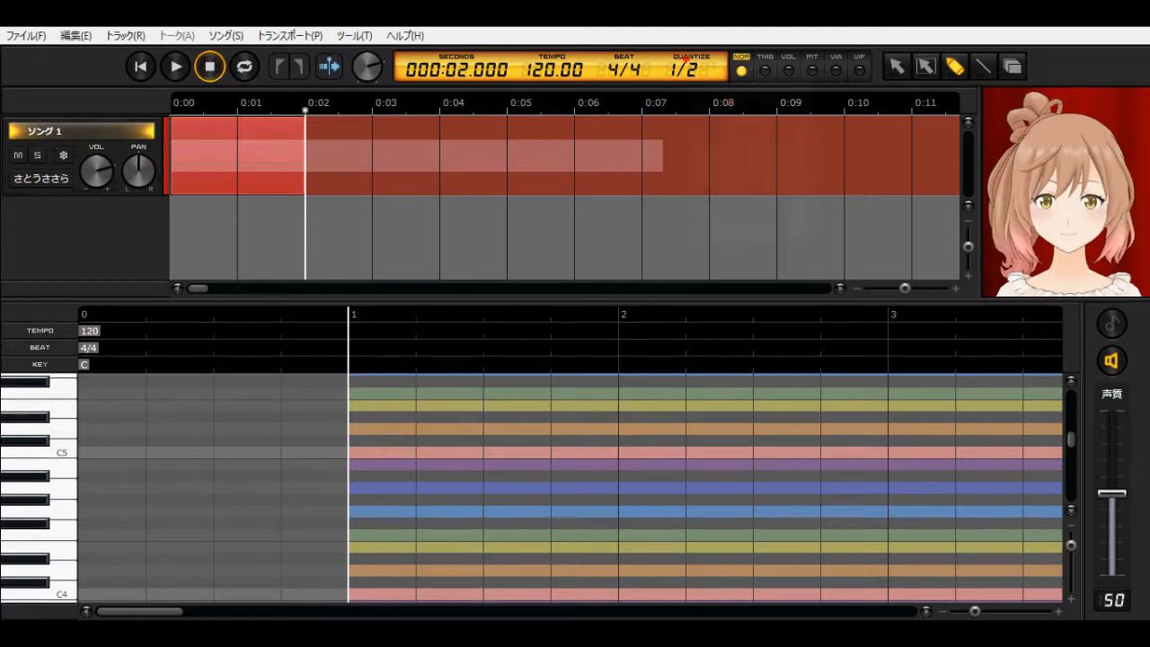
pyautogui.click(686, 59)
pyautogui.click(709, 236)
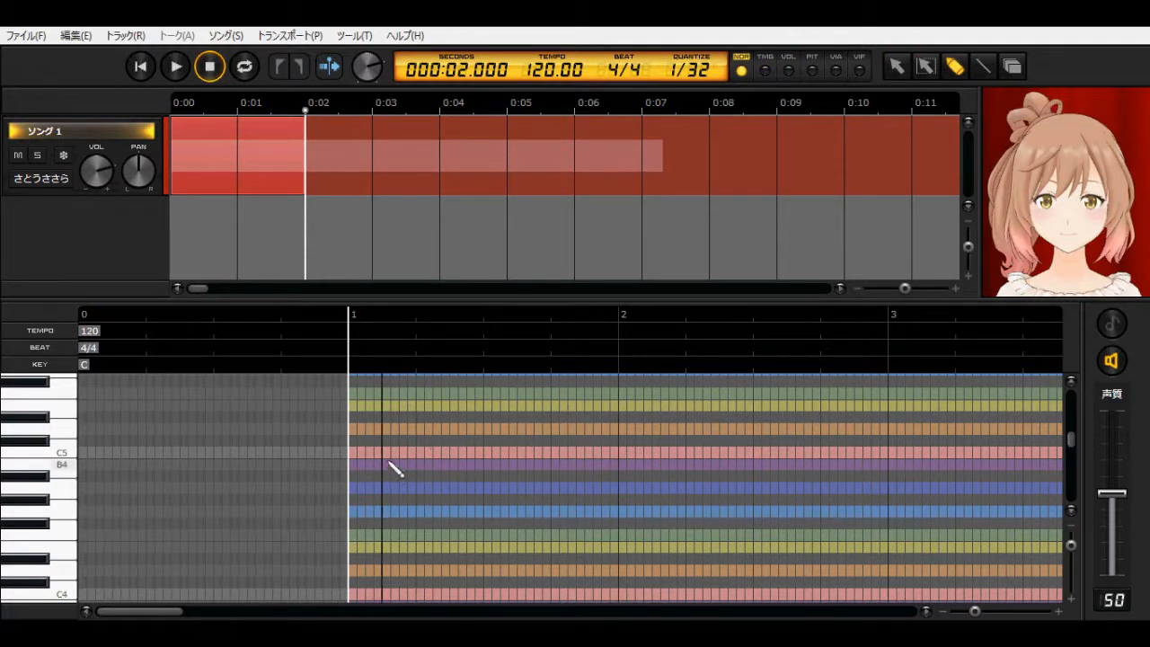
# Draw a one-beat C5 note at bar 1 followed by an A4 and an F4 note, and delete the F4 note
pyautogui.moveTo(353, 453)
pyautogui.mouseDown()
pyautogui.moveTo(417, 453)
pyautogui.moveTo(459, 486)
pyautogui.moveTo(496, 491)
pyautogui.mouseUp()
pyautogui.moveTo(495, 534); pyautogui.dragTo(569, 539)
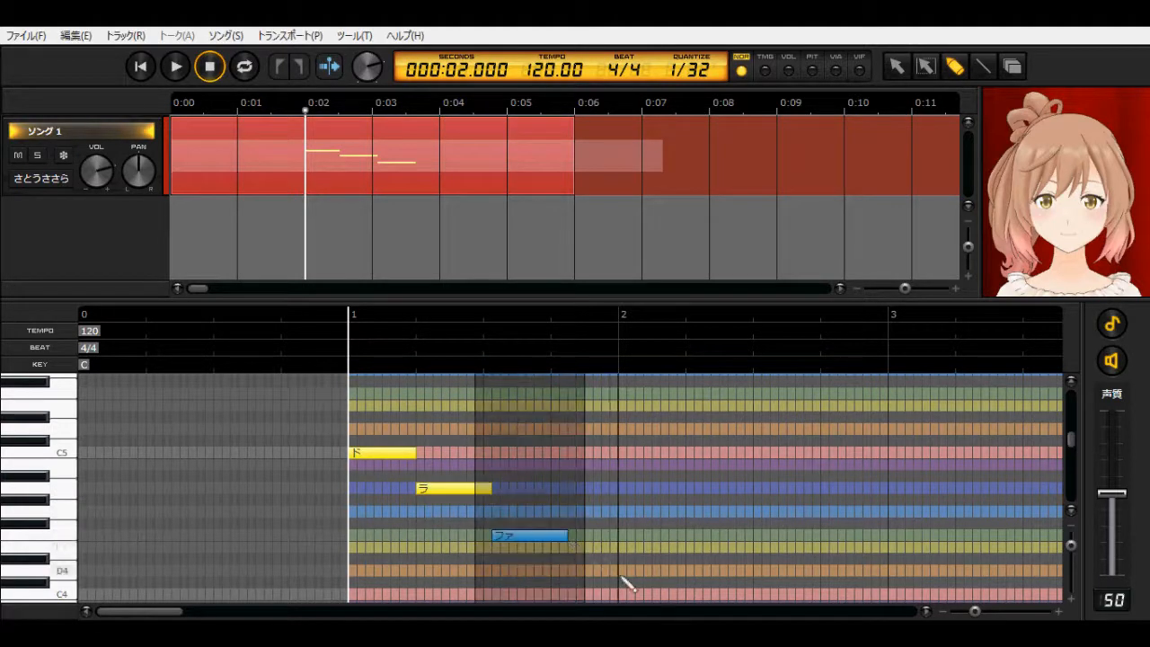
pyautogui.press('Delete')
# Shorten the A4 note to one beat, and add one-beat G4 and B4 notes after it to fill bar 1
pyautogui.click(489, 489)
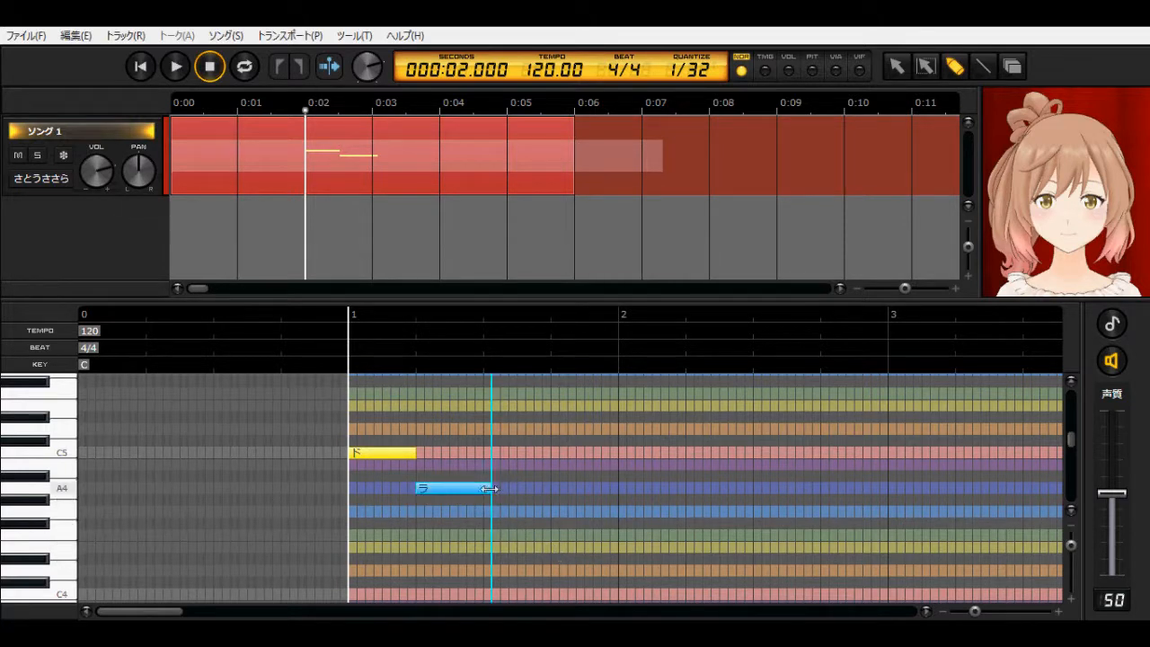
pyautogui.moveTo(488, 489); pyautogui.dragTo(486, 492)
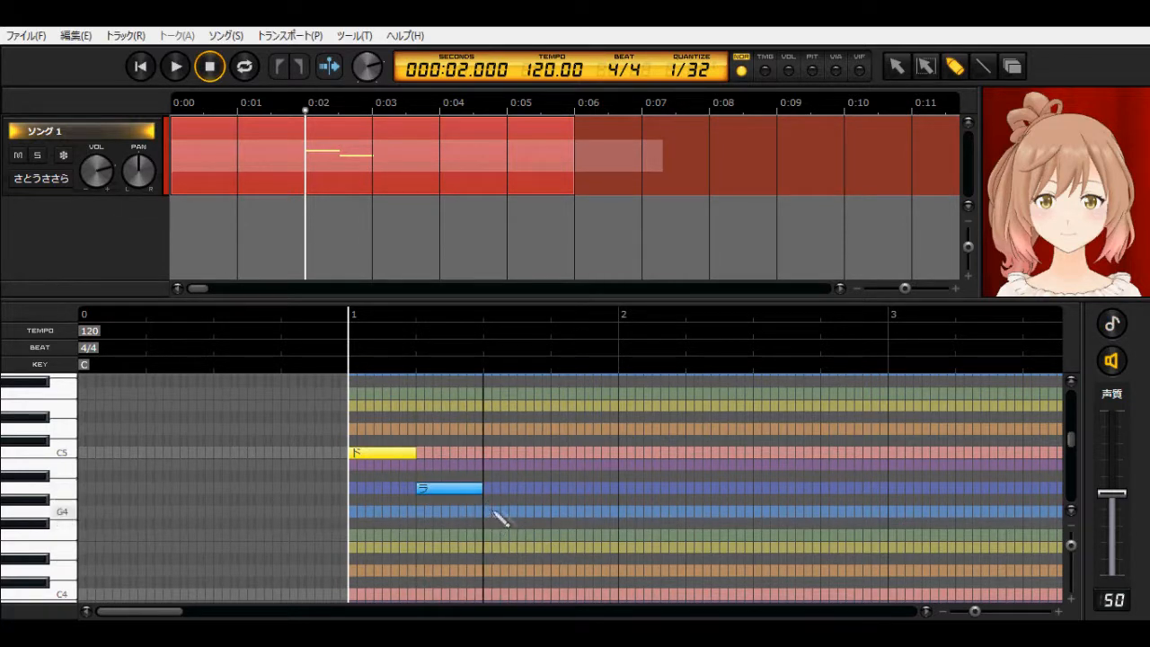
pyautogui.moveTo(488, 514); pyautogui.dragTo(552, 512)
pyautogui.moveTo(557, 468); pyautogui.dragTo(619, 468)
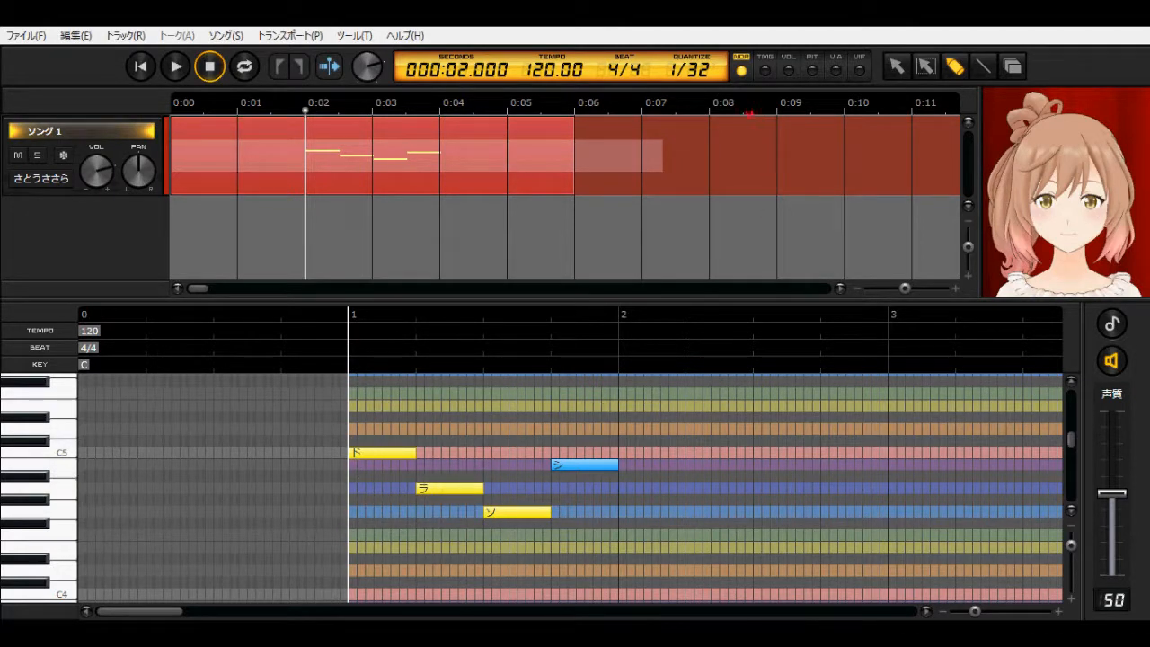
# In the timing view (TMG), shift the phoneme boundaries at the start of "s" and "o", and remove the adjustment at "o"
pyautogui.click(768, 71)
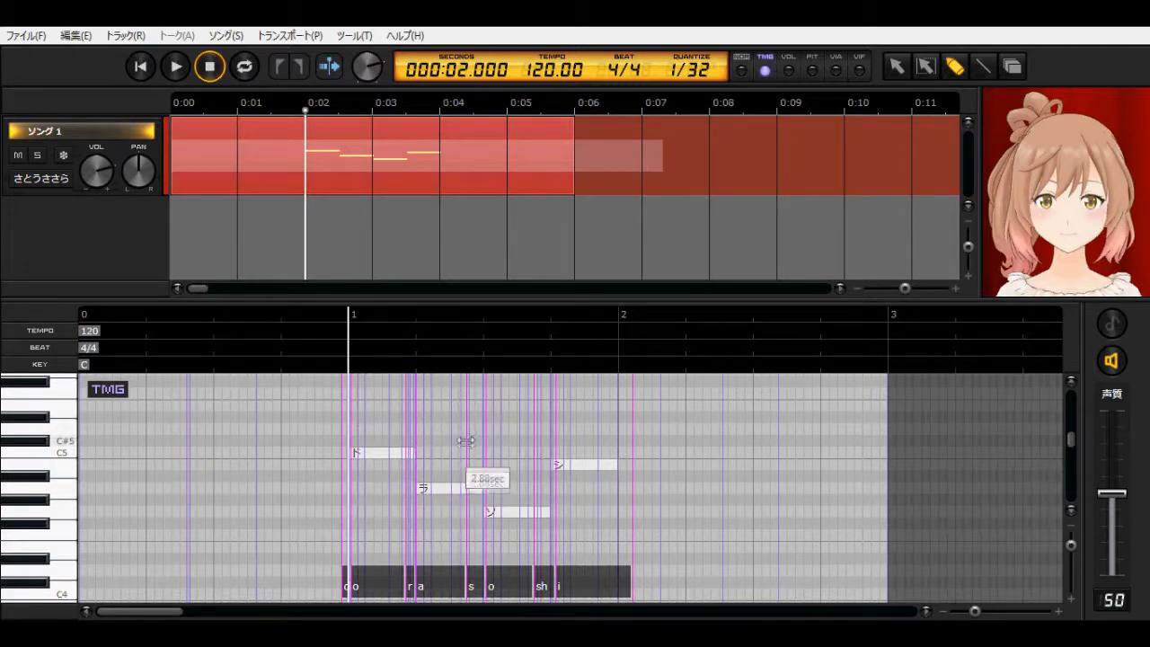
pyautogui.moveTo(467, 442)
pyautogui.mouseDown()
pyautogui.moveTo(476, 444)
pyautogui.moveTo(461, 448)
pyautogui.moveTo(464, 466)
pyautogui.moveTo(472, 447)
pyautogui.mouseUp()
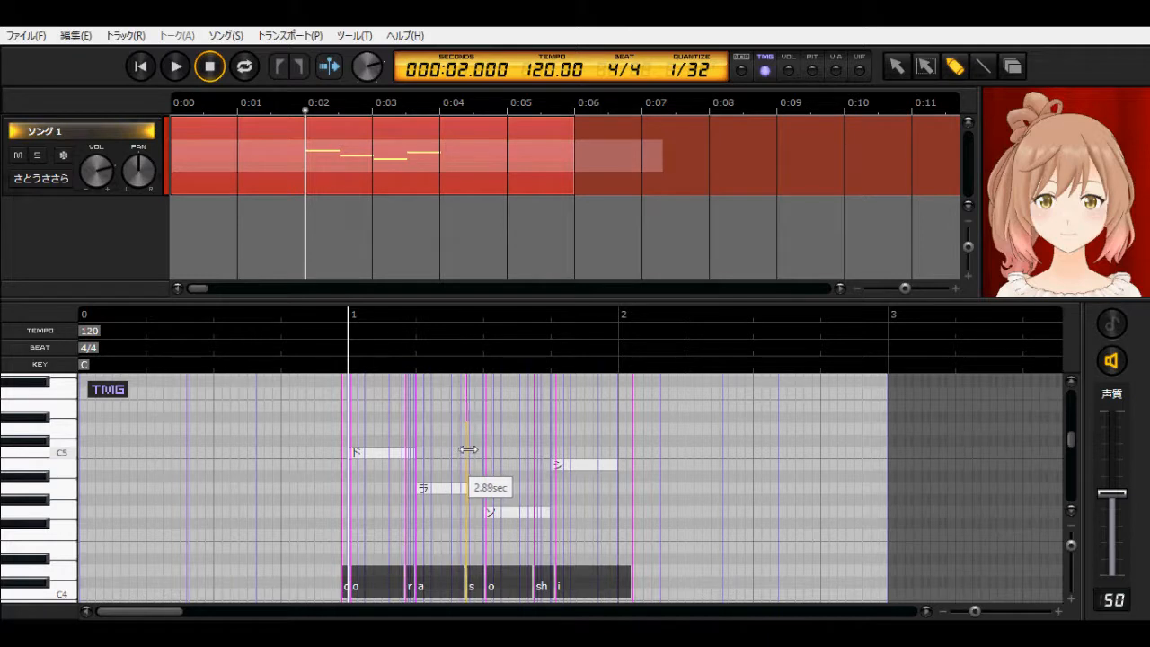
pyautogui.moveTo(466, 451)
pyautogui.mouseDown()
pyautogui.moveTo(387, 479)
pyautogui.moveTo(521, 465)
pyautogui.moveTo(487, 455)
pyautogui.mouseUp()
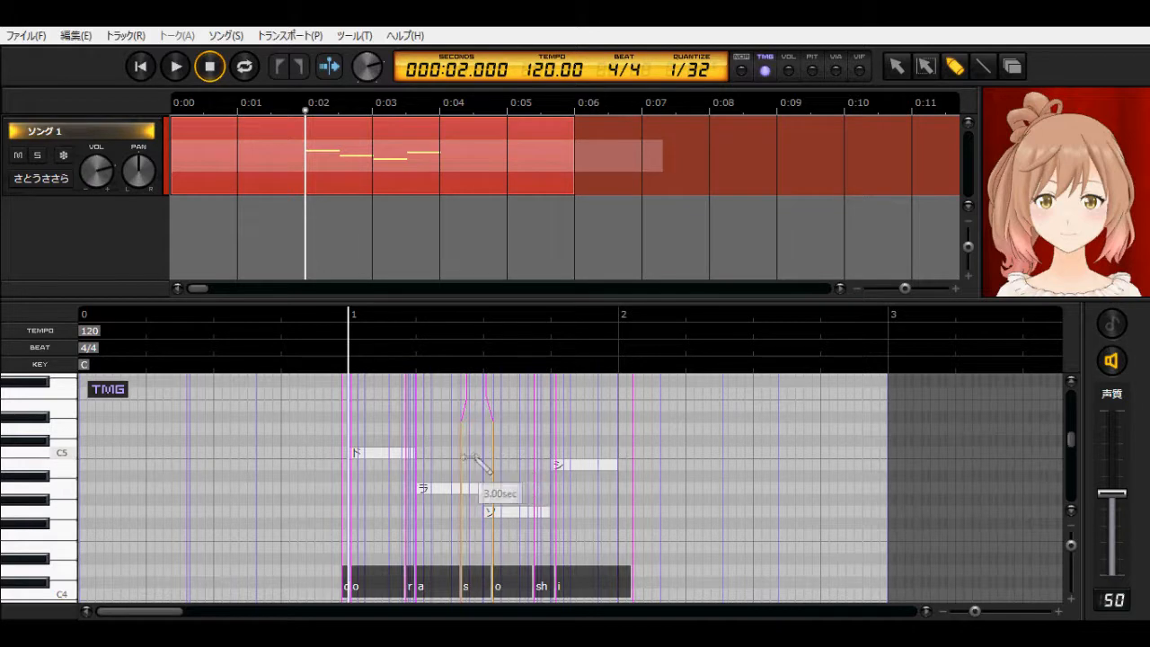
pyautogui.moveTo(520, 453); pyautogui.dragTo(480, 456)
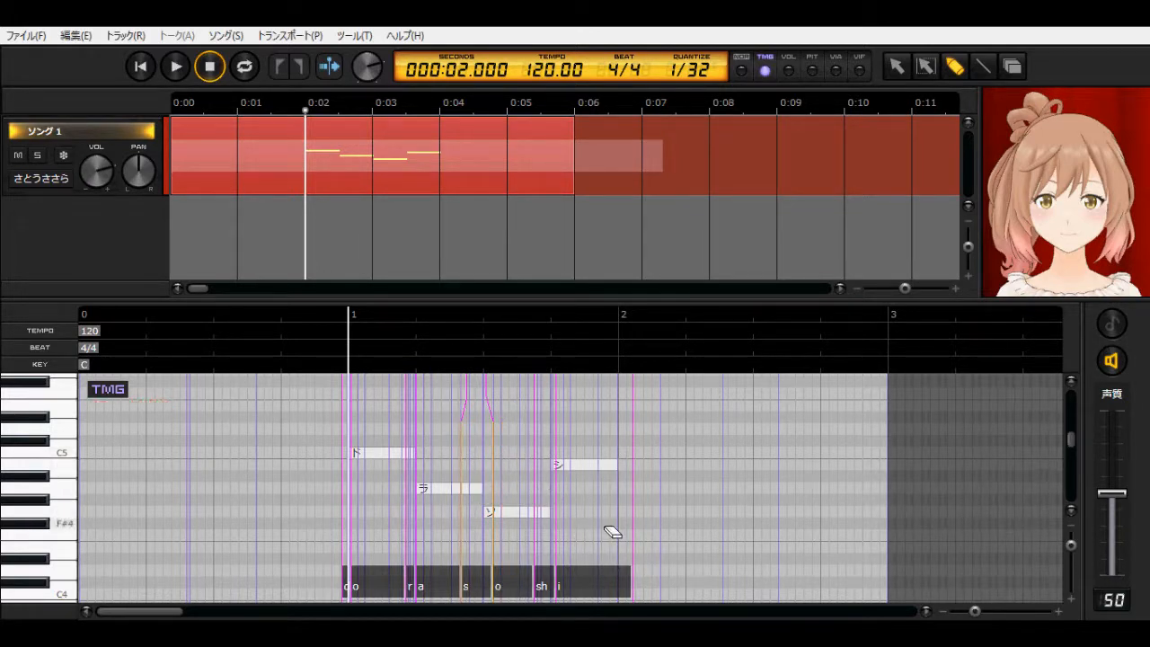
pyautogui.hotkey('ctrl', 'z')
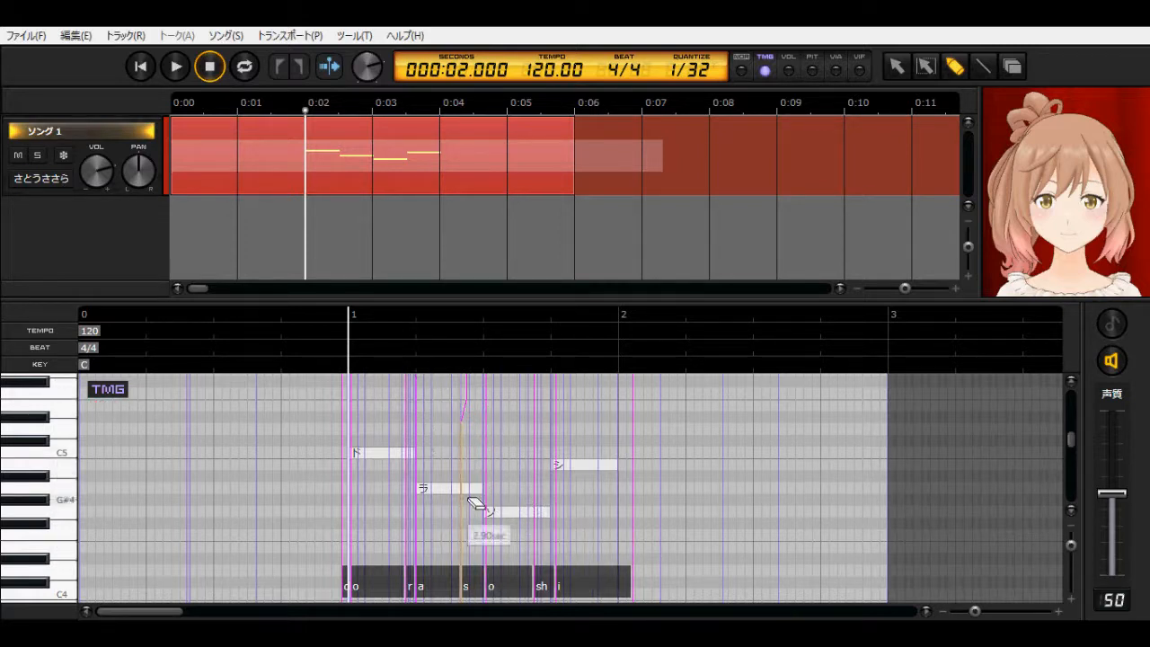
# Play the four notes with the timing adjustment from just before bar 1, and stop near bar 2
pyautogui.click(331, 313)
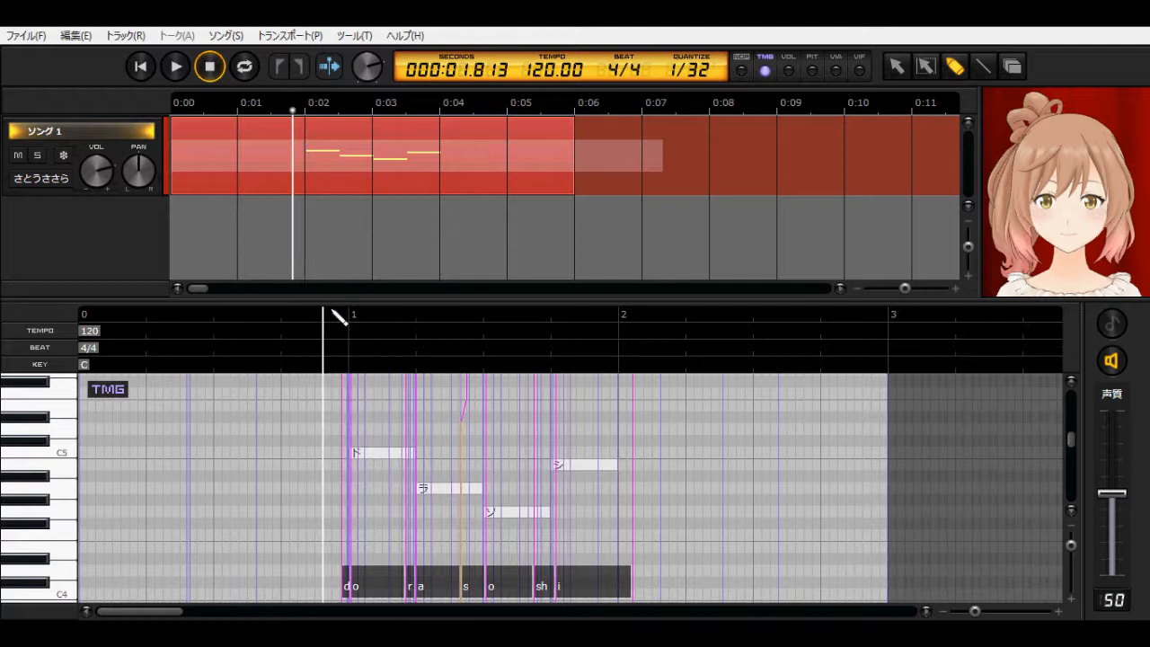
pyautogui.press('space')
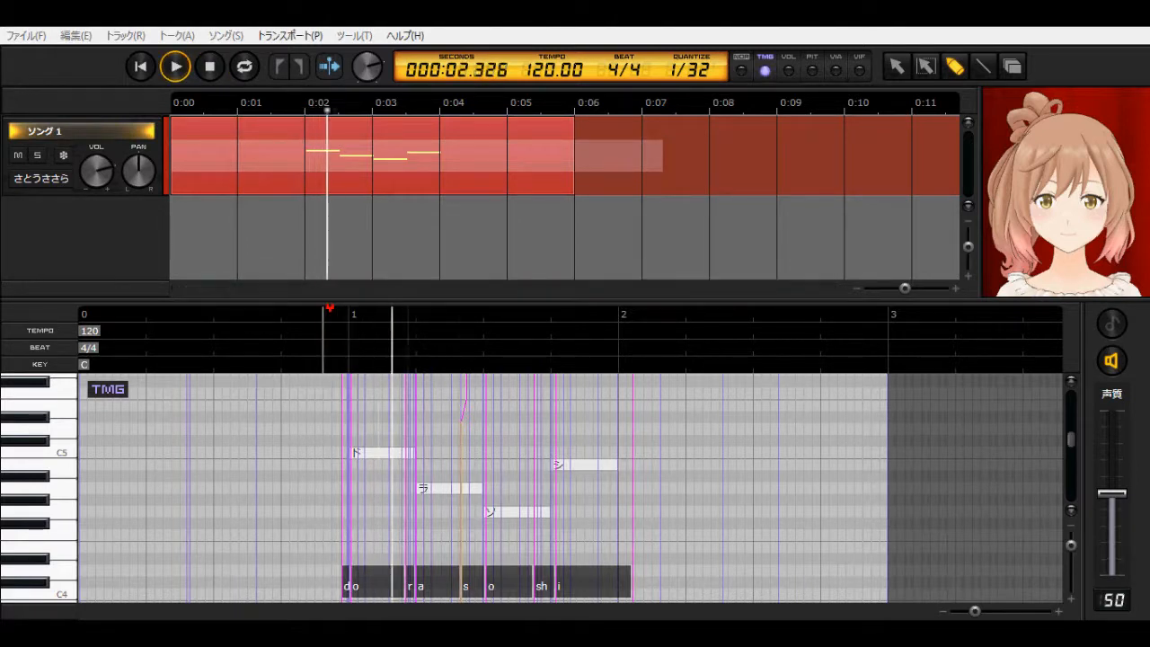
pyautogui.press('space')
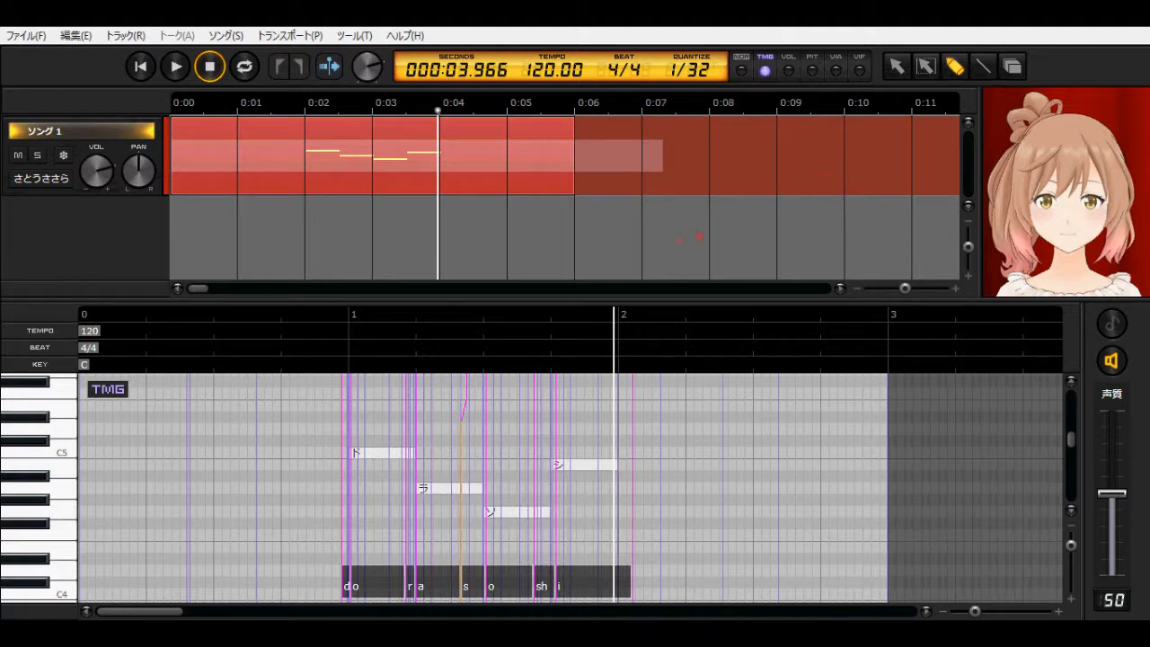
# In the volume view (VOL), draw a flat line at about 26.5 dB across the four notes with the Line tool, and erase it
pyautogui.click(789, 71)
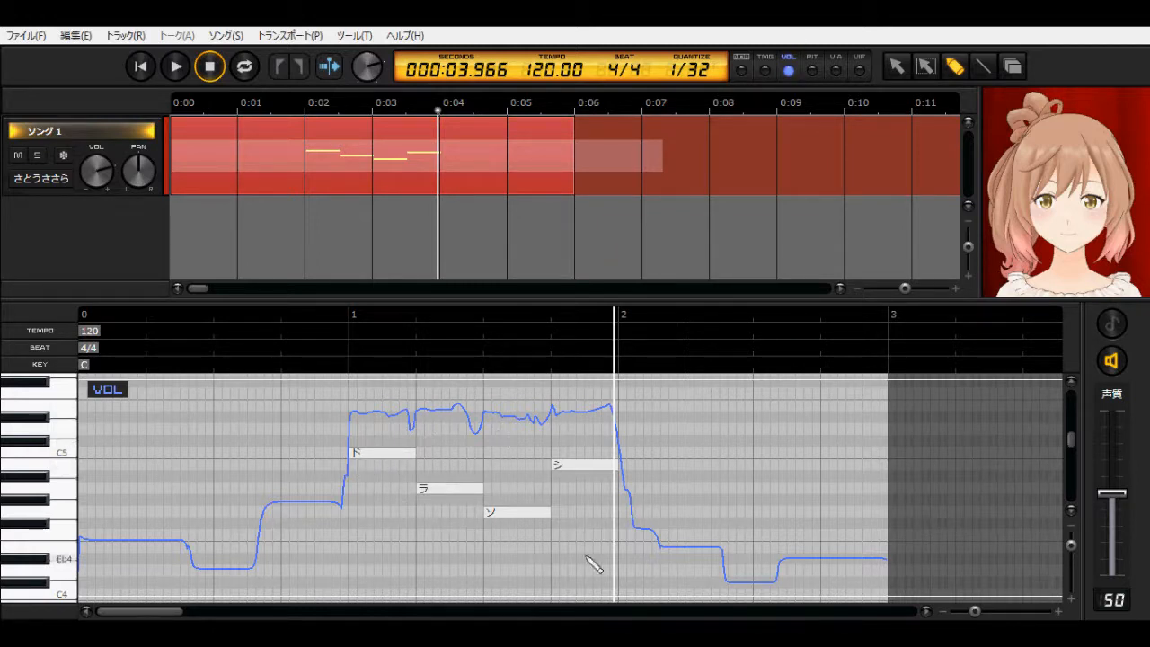
pyautogui.click(983, 65)
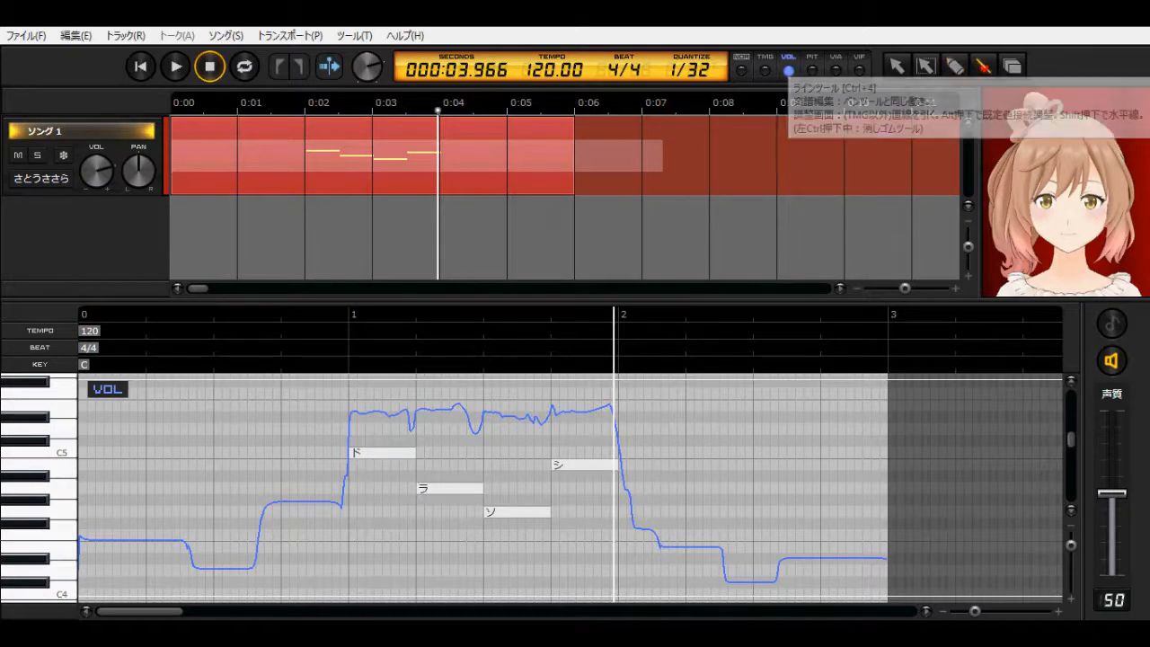
pyautogui.moveTo(346, 464); pyautogui.dragTo(620, 465)
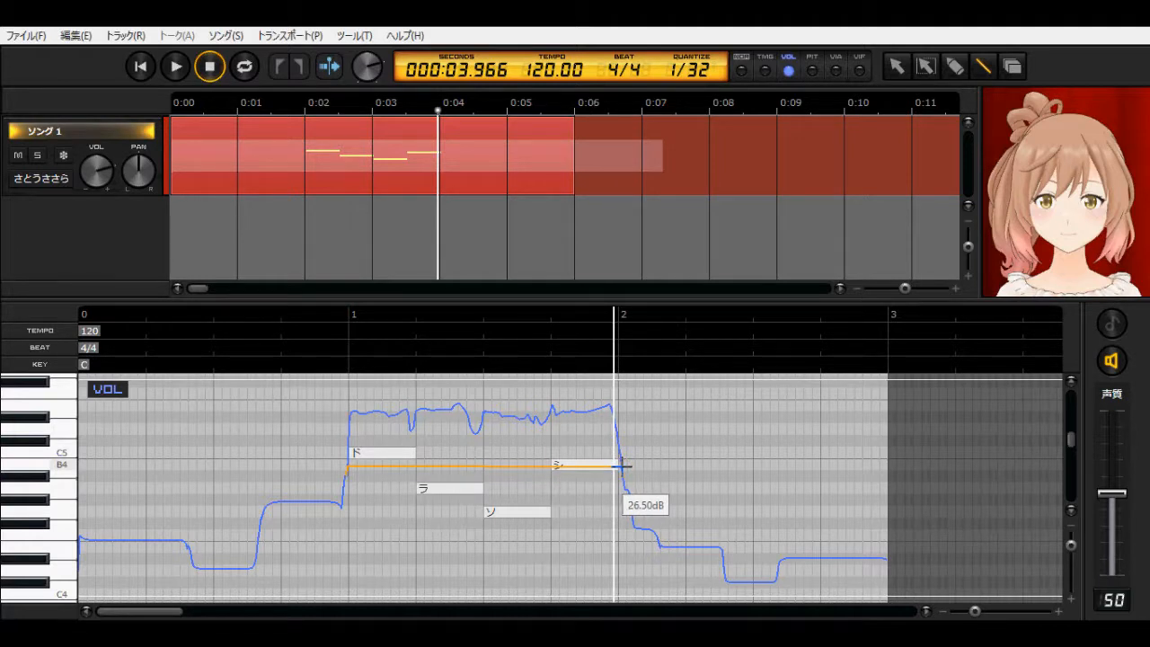
pyautogui.moveTo(621, 466); pyautogui.dragTo(622, 466)
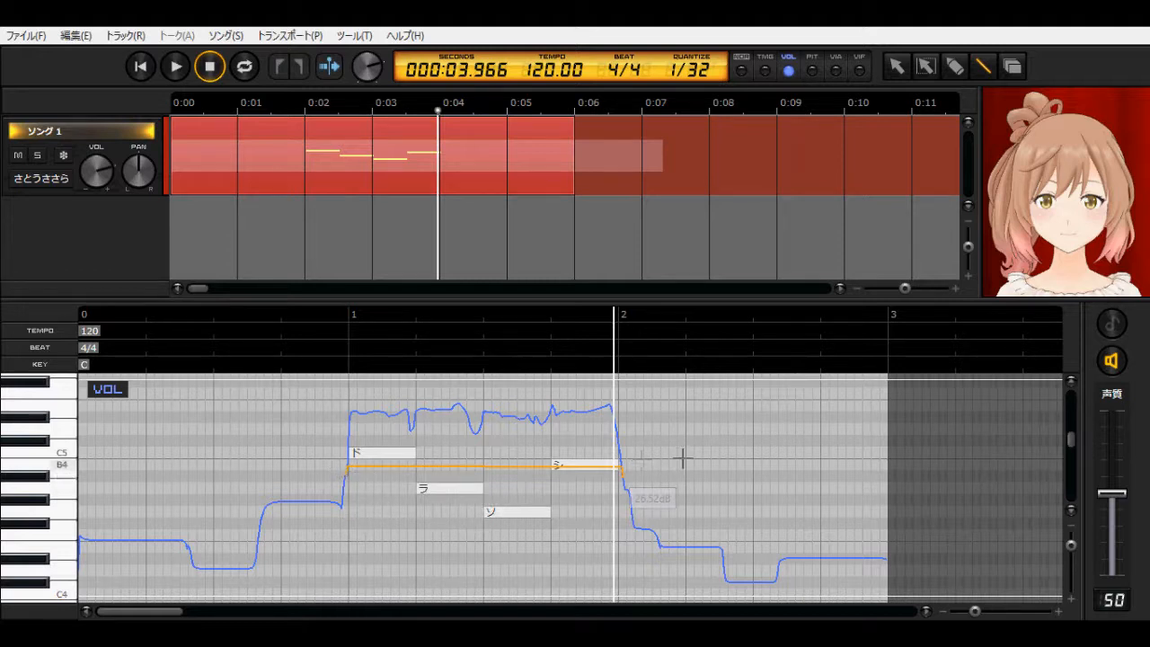
pyautogui.moveTo(341, 474); pyautogui.dragTo(624, 467)
# Play the phrase with its default volume curve from just before bar 1, and stop after bar 2
pyautogui.click(323, 322)
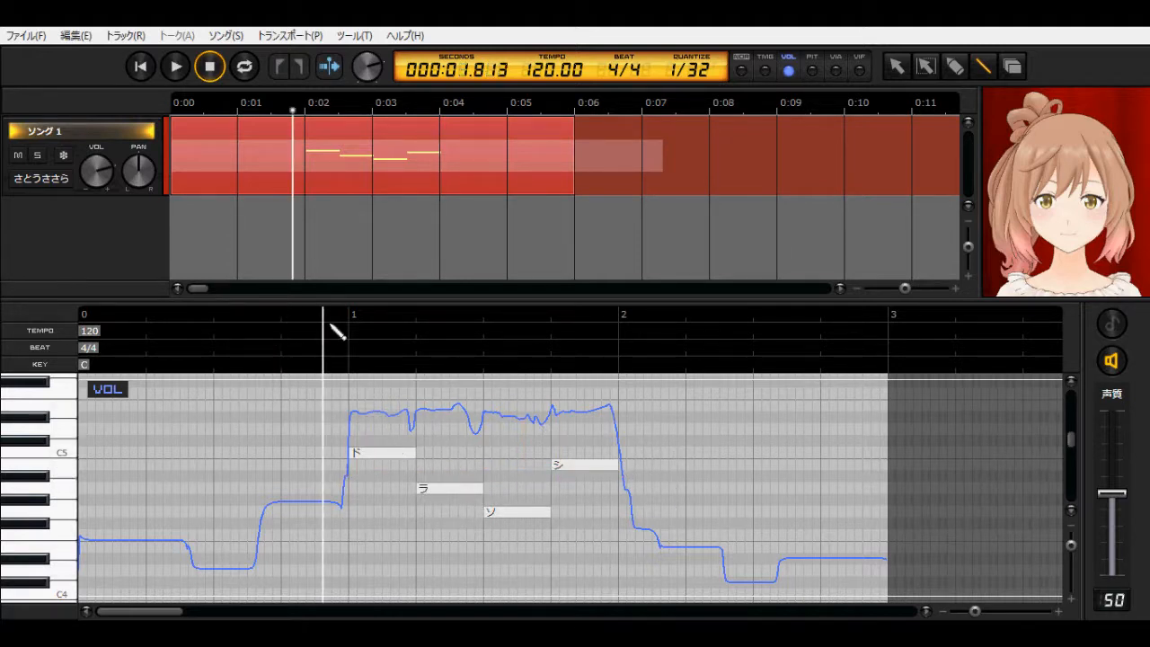
pyautogui.press('space')
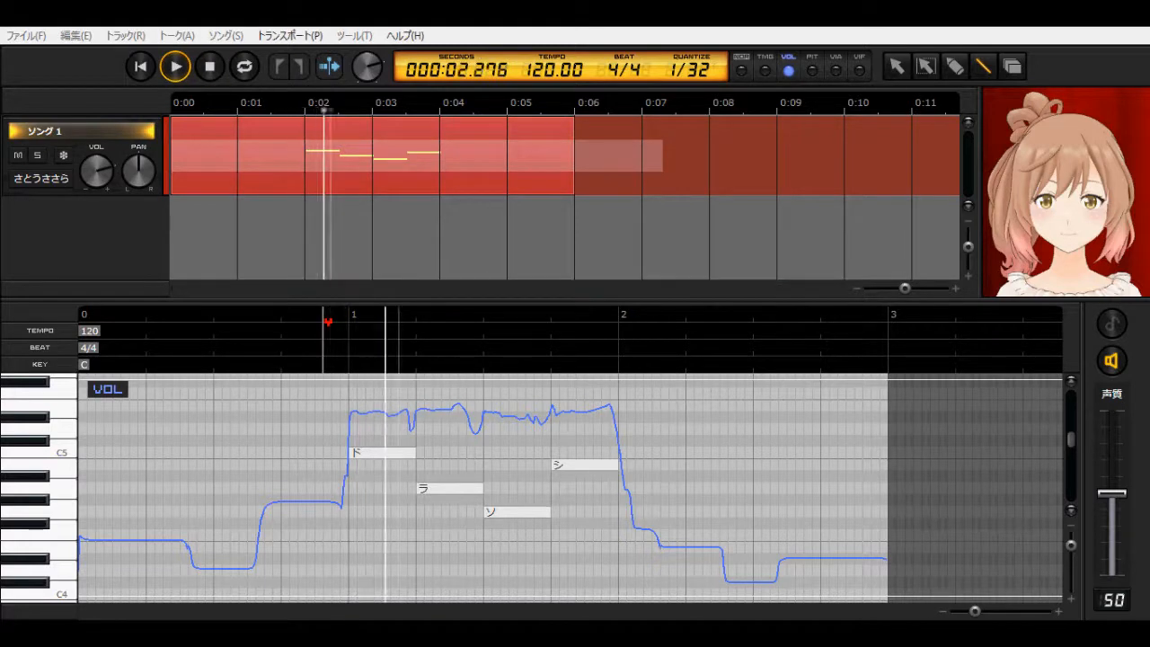
pyautogui.press('space')
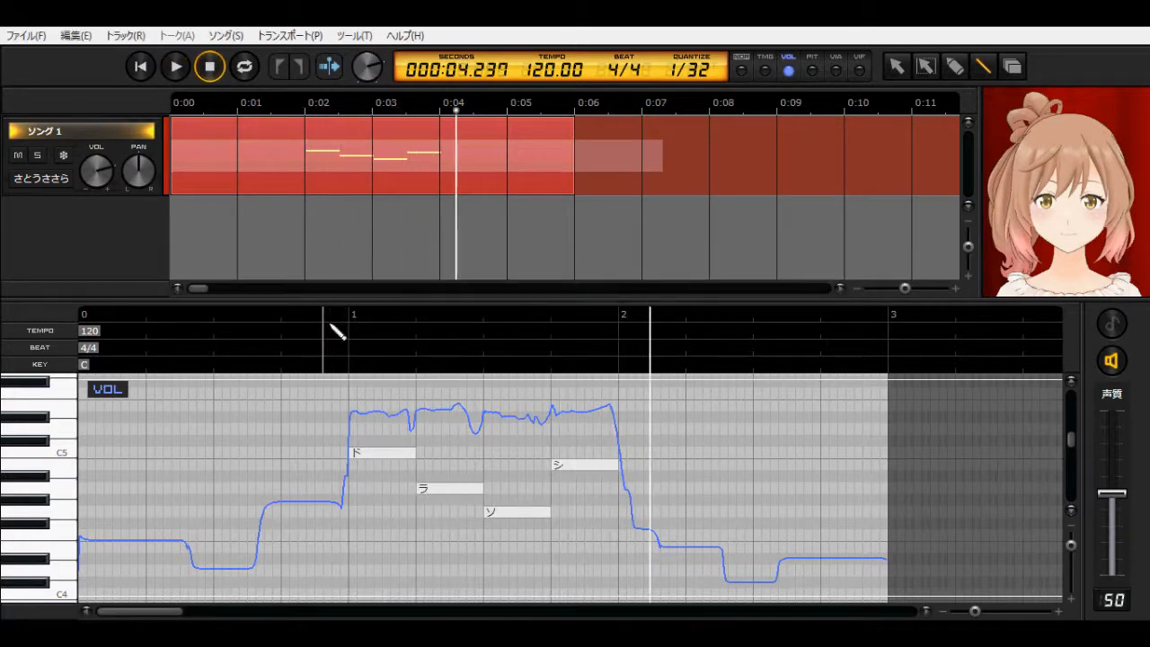
# Draw a lowered, dipping volume line across the four notes, and play the phrase from just before bar 1
pyautogui.moveTo(341, 506)
pyautogui.mouseDown()
pyautogui.moveTo(414, 539)
pyautogui.moveTo(564, 536)
pyautogui.moveTo(632, 514)
pyautogui.mouseUp()
pyautogui.click(324, 314)
pyautogui.press('space')
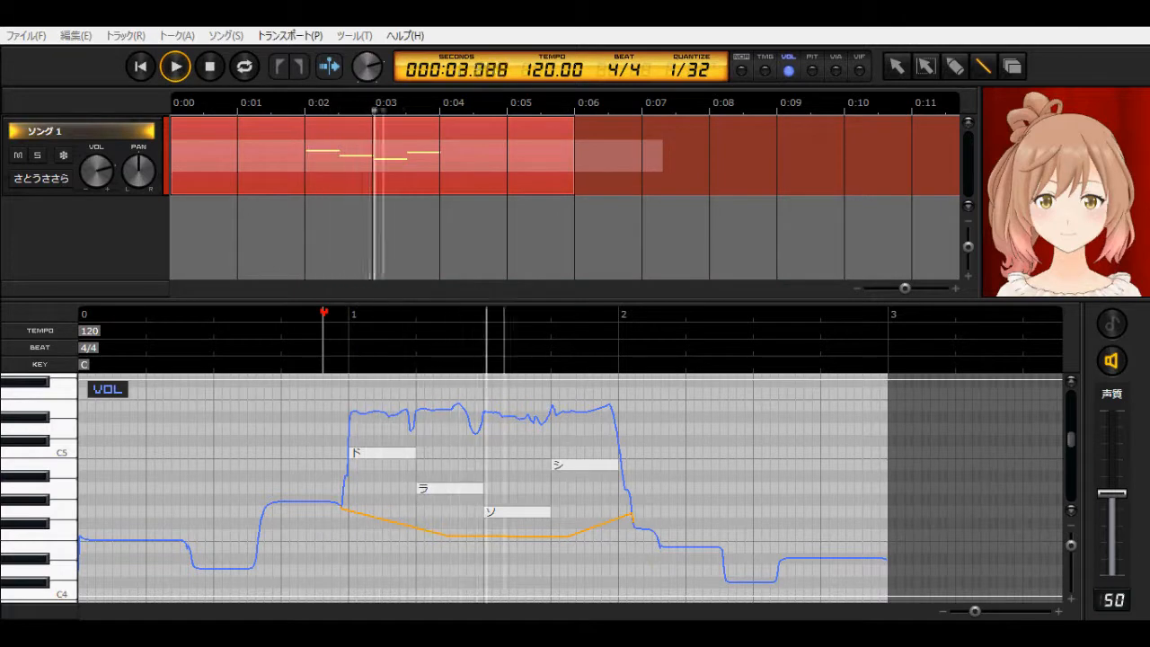
pyautogui.press('space')
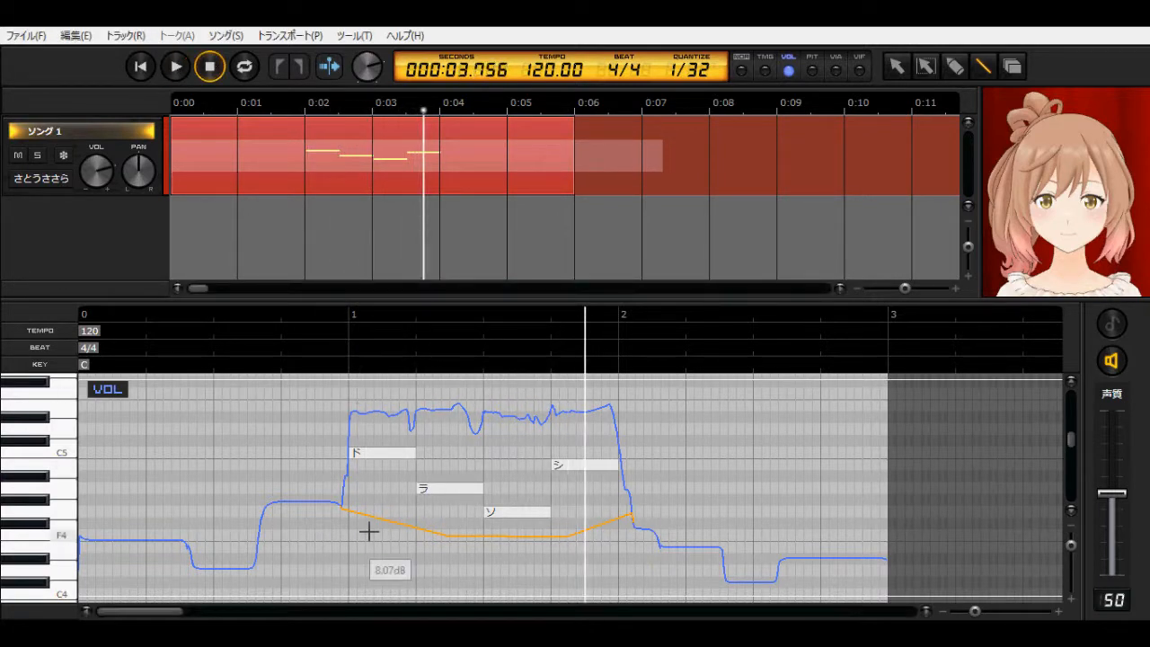
# Draw a raised volume line up to the upper limit across the four notes, and place the position cursor just before bar 1
pyautogui.moveTo(1070, 438)
pyautogui.mouseDown()
pyautogui.moveTo(1071, 427)
pyautogui.moveTo(1071, 437)
pyautogui.mouseUp()
pyautogui.moveTo(340, 428)
pyautogui.mouseDown()
pyautogui.moveTo(370, 359)
pyautogui.moveTo(416, 306)
pyautogui.mouseUp()
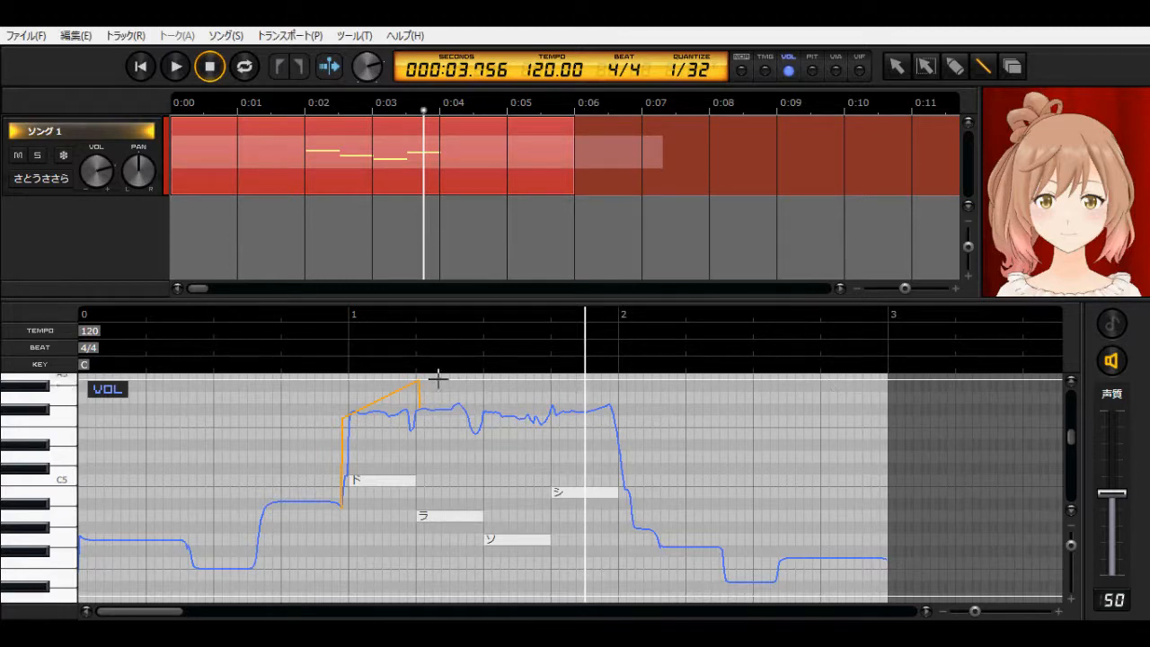
pyautogui.moveTo(421, 382)
pyautogui.mouseDown()
pyautogui.moveTo(498, 372)
pyautogui.moveTo(405, 383)
pyautogui.moveTo(477, 362)
pyautogui.mouseUp()
pyautogui.moveTo(577, 370); pyautogui.dragTo(610, 405)
pyautogui.click(324, 313)
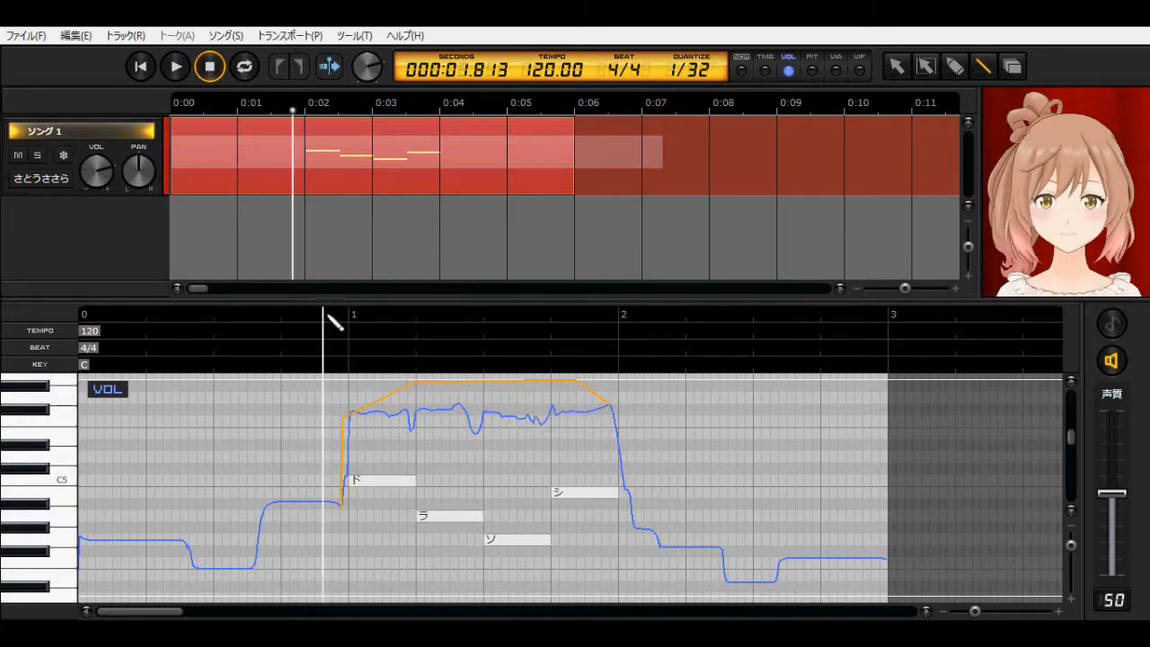
# Play the phrase with the raised volume line, stop just before bar 2, and erase the line across the four notes
pyautogui.press('space')
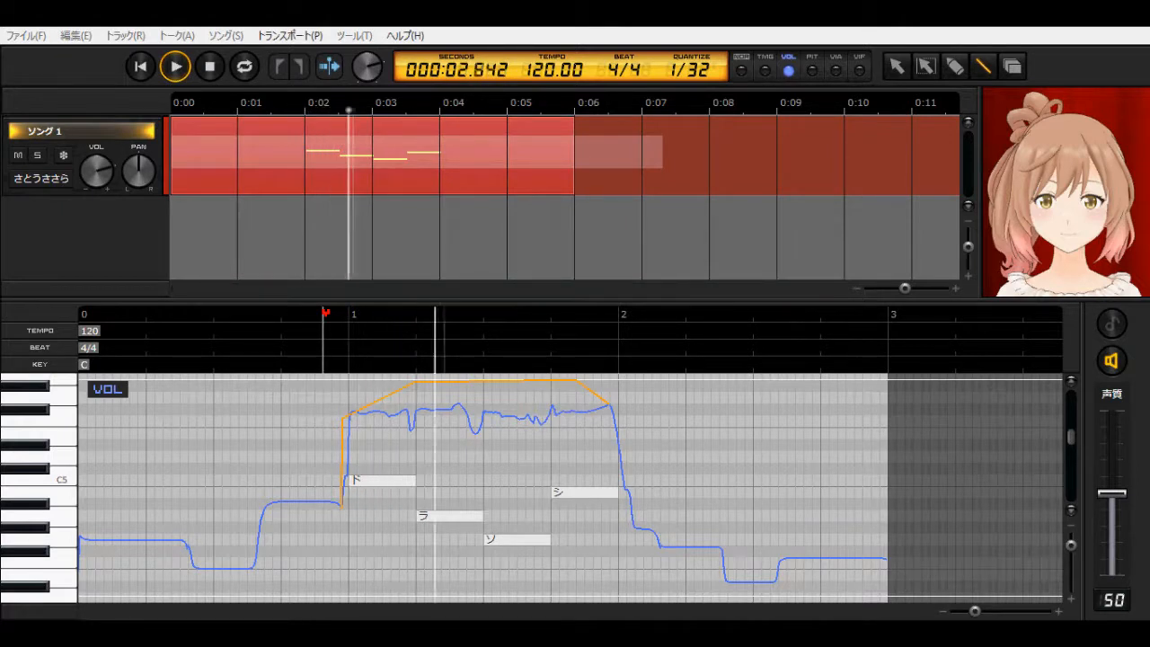
pyautogui.press('space')
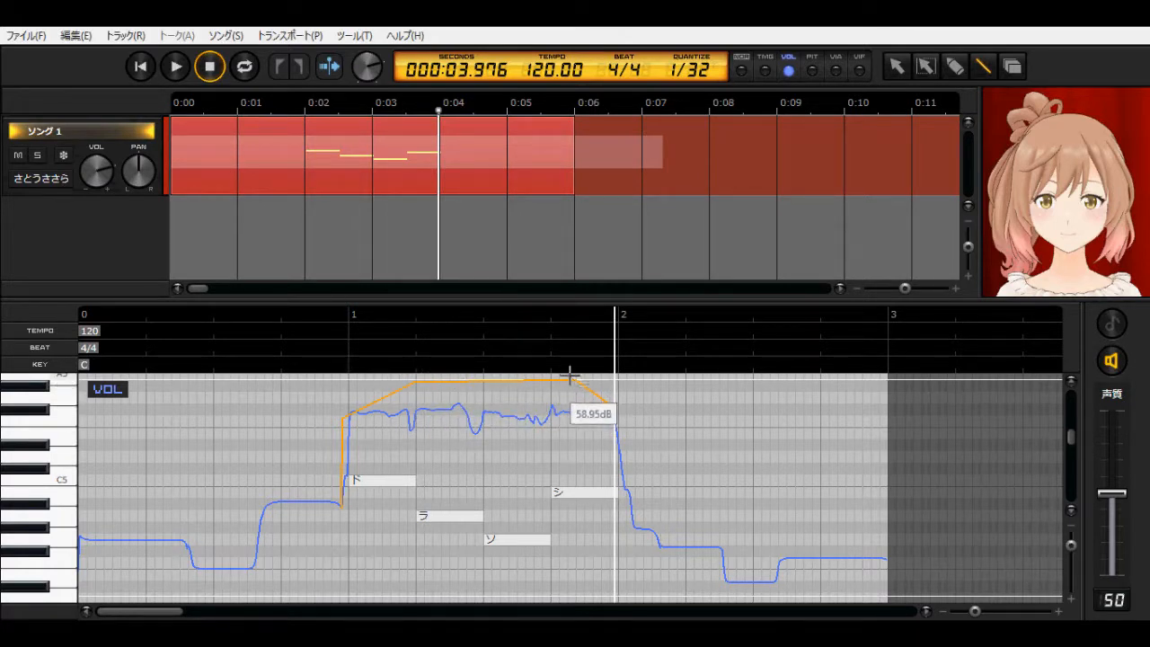
pyautogui.scroll(-1, 571, 377)
pyautogui.moveTo(608, 390)
pyautogui.mouseDown()
pyautogui.moveTo(524, 409)
pyautogui.moveTo(339, 422)
pyautogui.mouseUp()
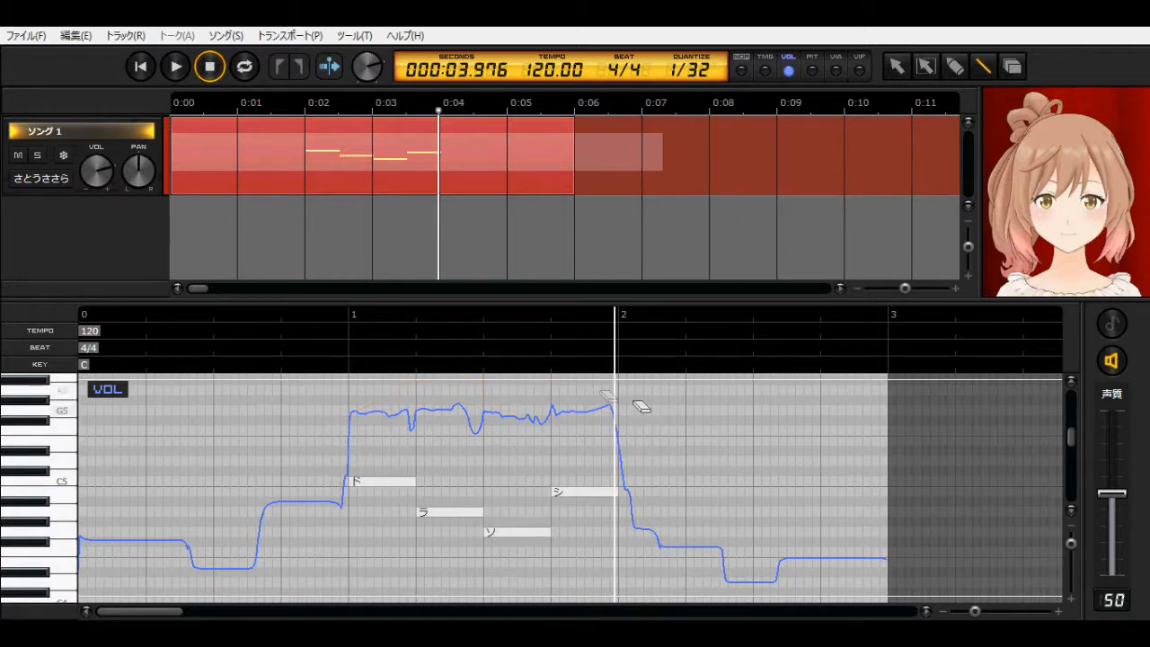
# Compare the default pitch curve in the pitch view (PIT) with the four notes in the normal view (NOR)
pyautogui.click(812, 69)
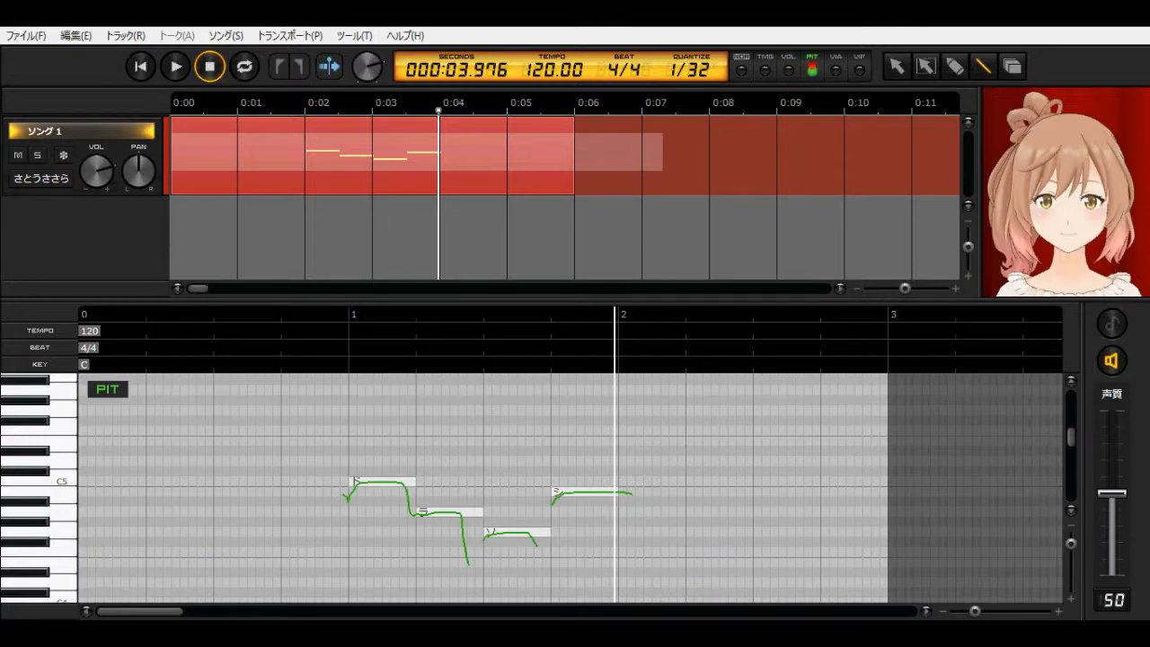
pyautogui.scroll(-2, 486, 485)
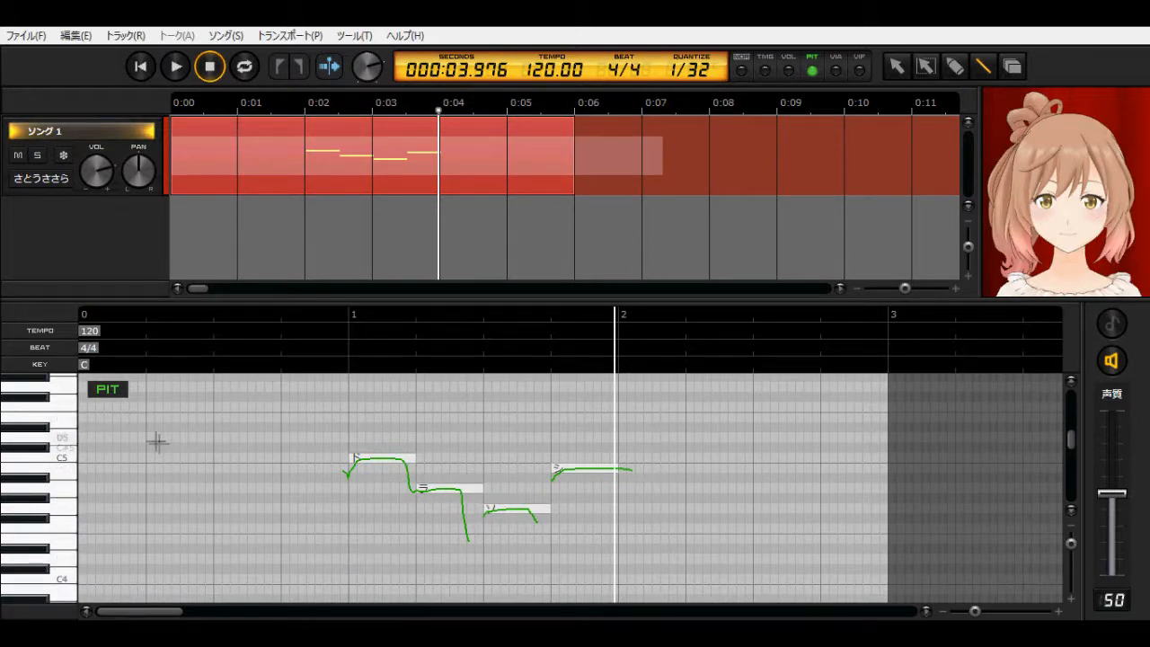
pyautogui.click(741, 70)
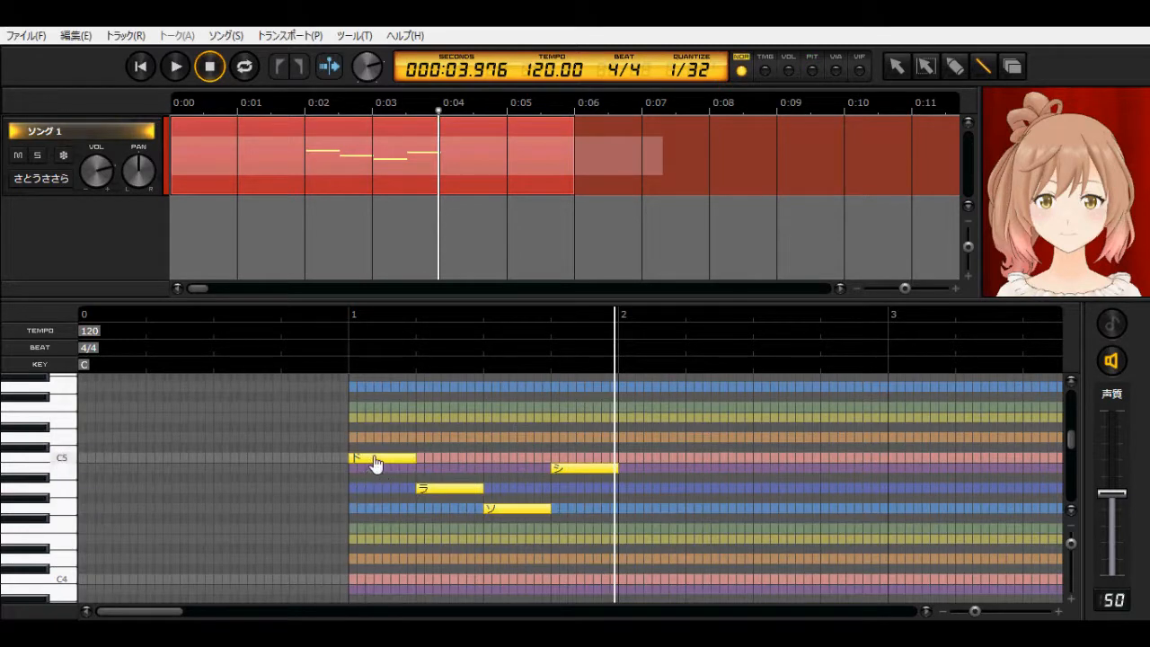
pyautogui.scroll(-1, 375, 463)
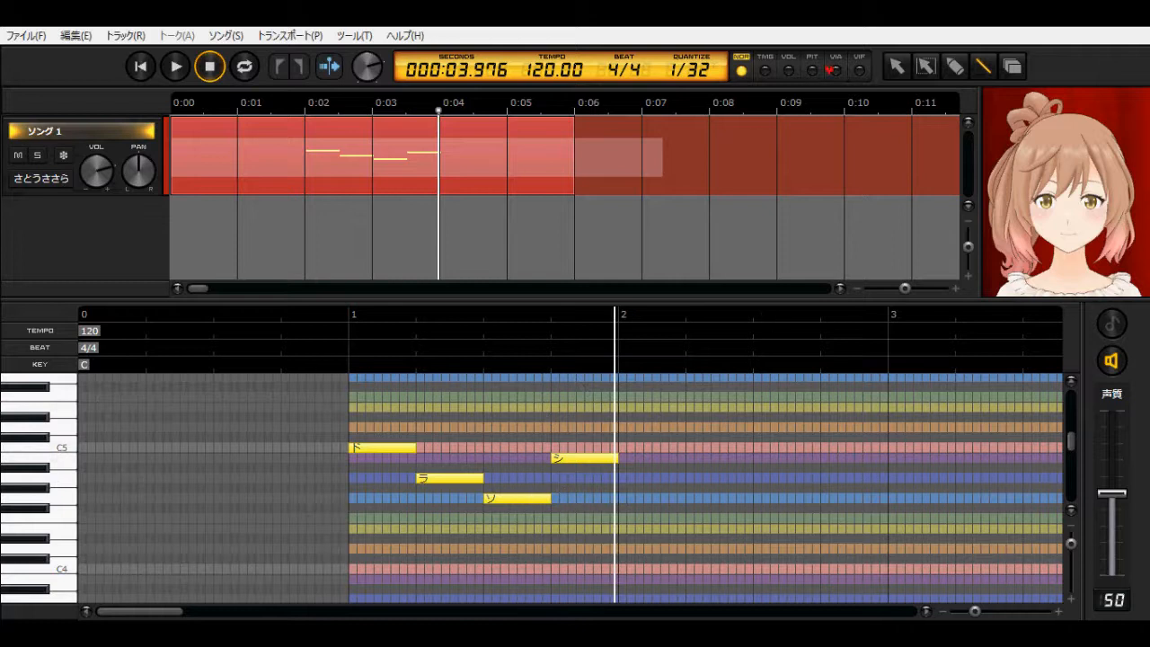
pyautogui.click(812, 70)
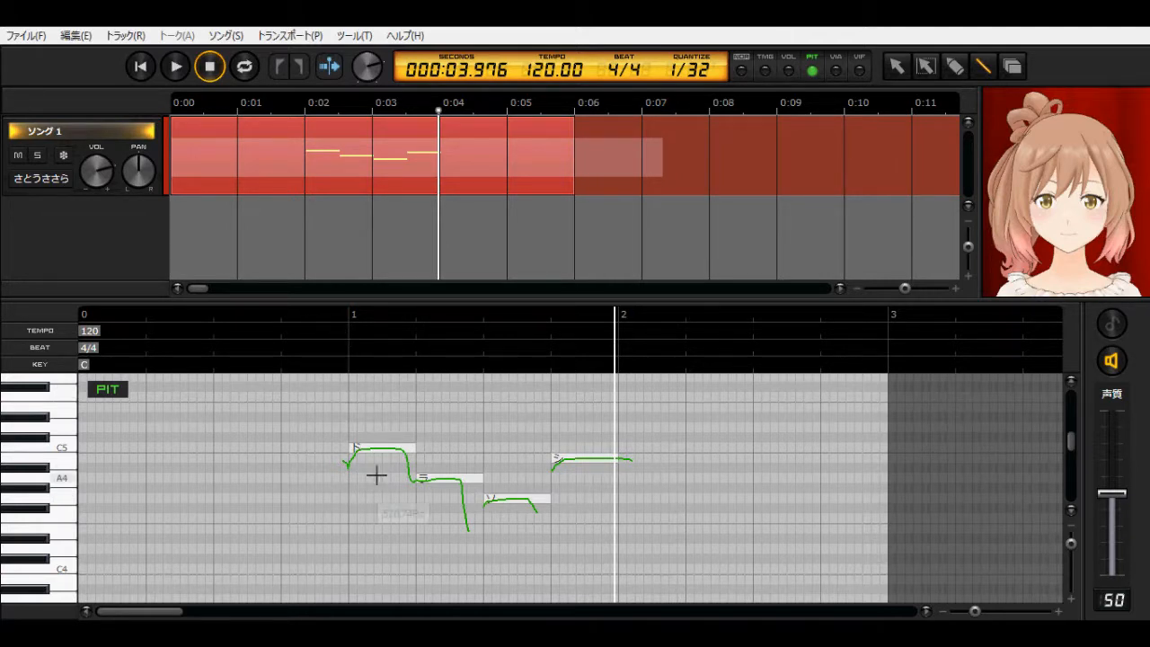
# Draw a pitch line over the four notes with a low rising start, a peak before ラ, a dip before ソ and a wavering シ
pyautogui.moveTo(341, 496)
pyautogui.mouseDown()
pyautogui.moveTo(359, 495)
pyautogui.moveTo(373, 447)
pyautogui.mouseUp()
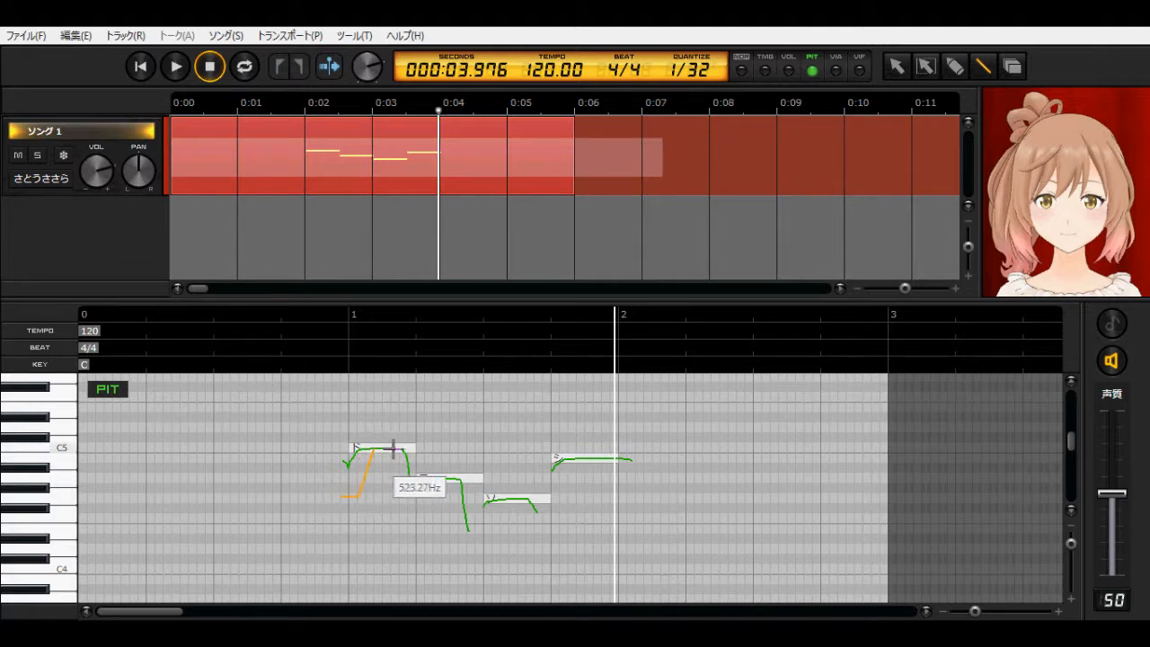
pyautogui.moveTo(402, 448)
pyautogui.mouseDown()
pyautogui.moveTo(416, 432)
pyautogui.moveTo(423, 476)
pyautogui.moveTo(467, 500)
pyautogui.moveTo(477, 549)
pyautogui.moveTo(499, 500)
pyautogui.moveTo(550, 496)
pyautogui.moveTo(562, 459)
pyautogui.mouseUp()
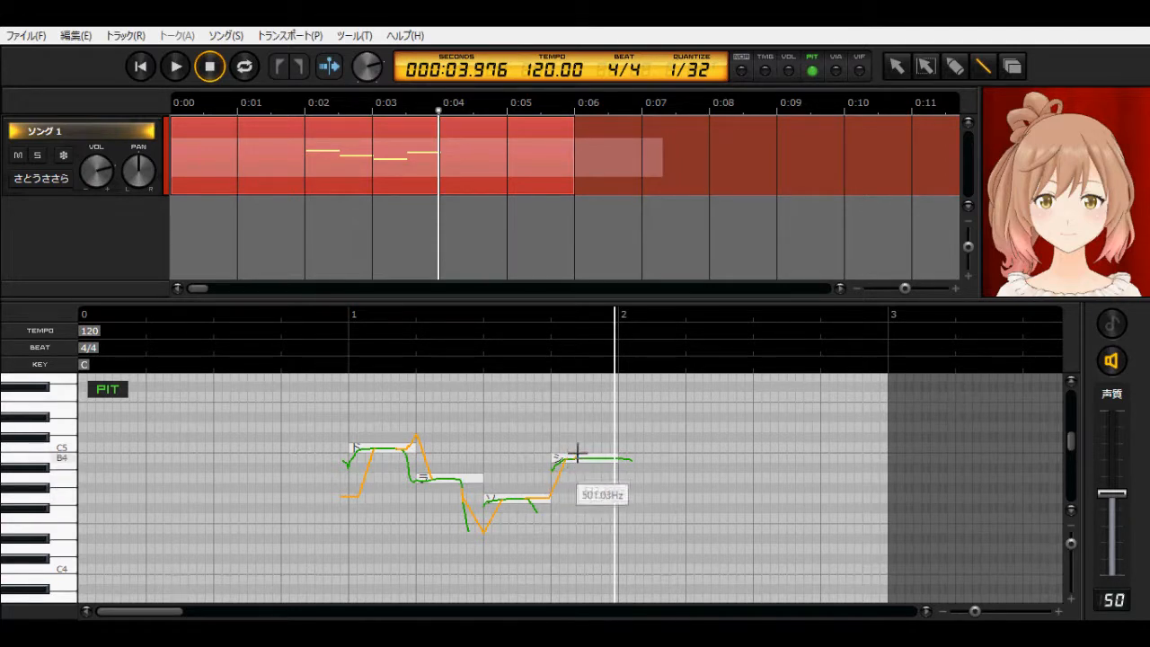
pyautogui.moveTo(581, 452)
pyautogui.mouseDown()
pyautogui.moveTo(617, 459)
pyautogui.moveTo(630, 448)
pyautogui.mouseUp()
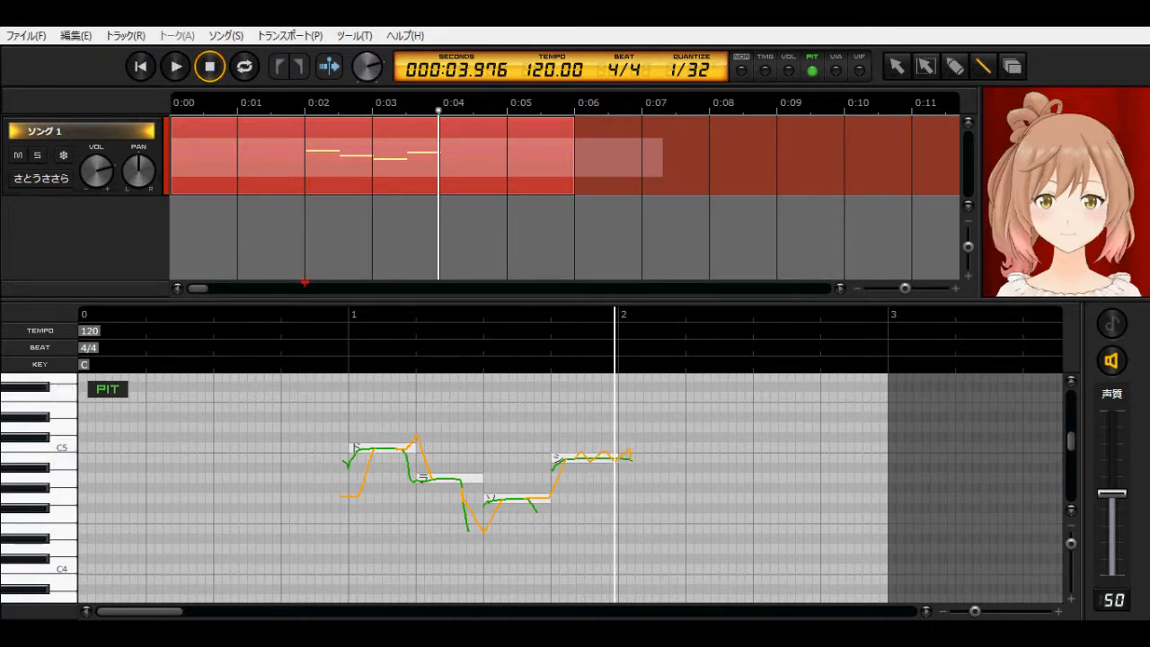
# Play the phrase with the drawn pitch line, stop after bar 2, and place the position cursor just before bar 1
pyautogui.click(308, 314)
pyautogui.press('space')
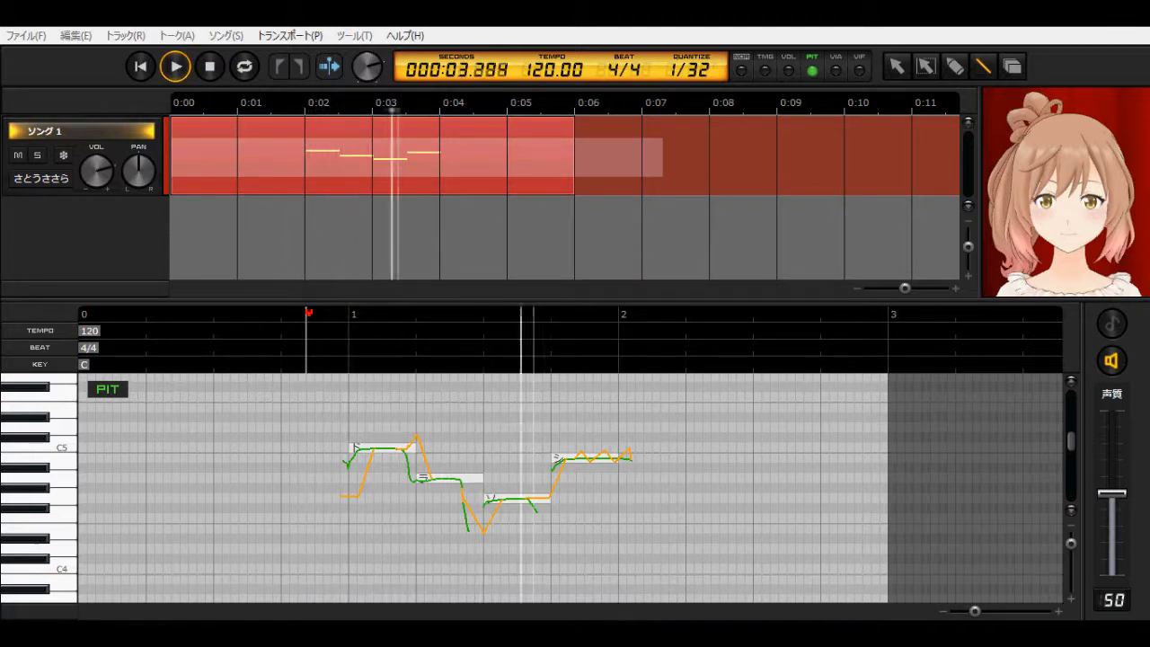
pyautogui.press('space')
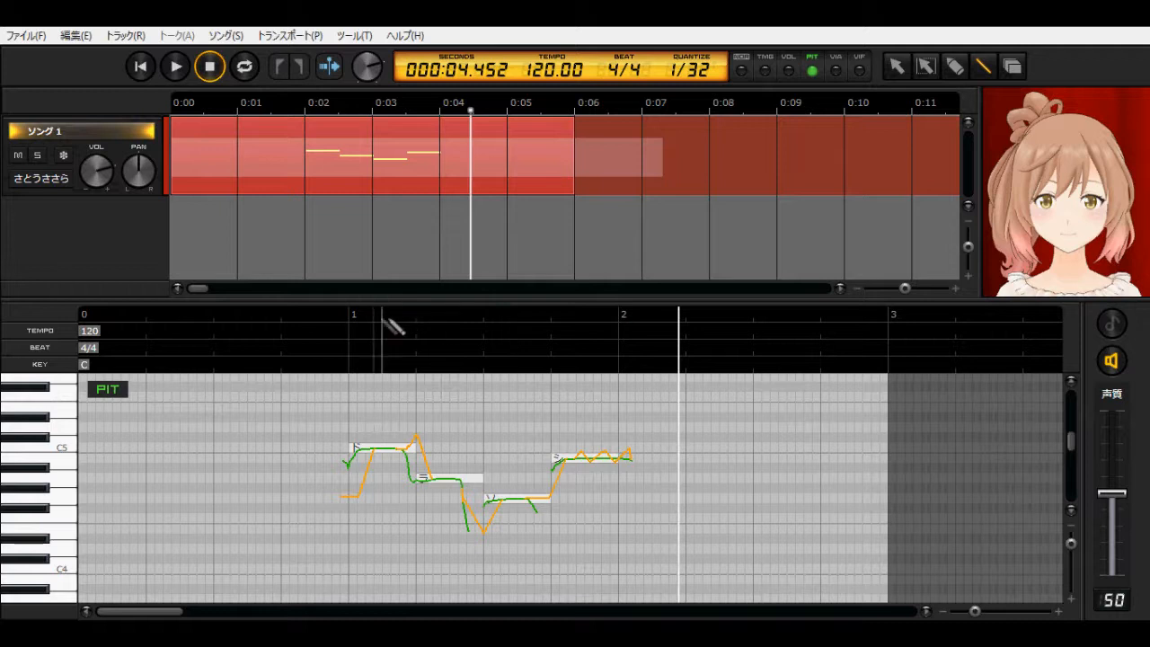
pyautogui.click(331, 324)
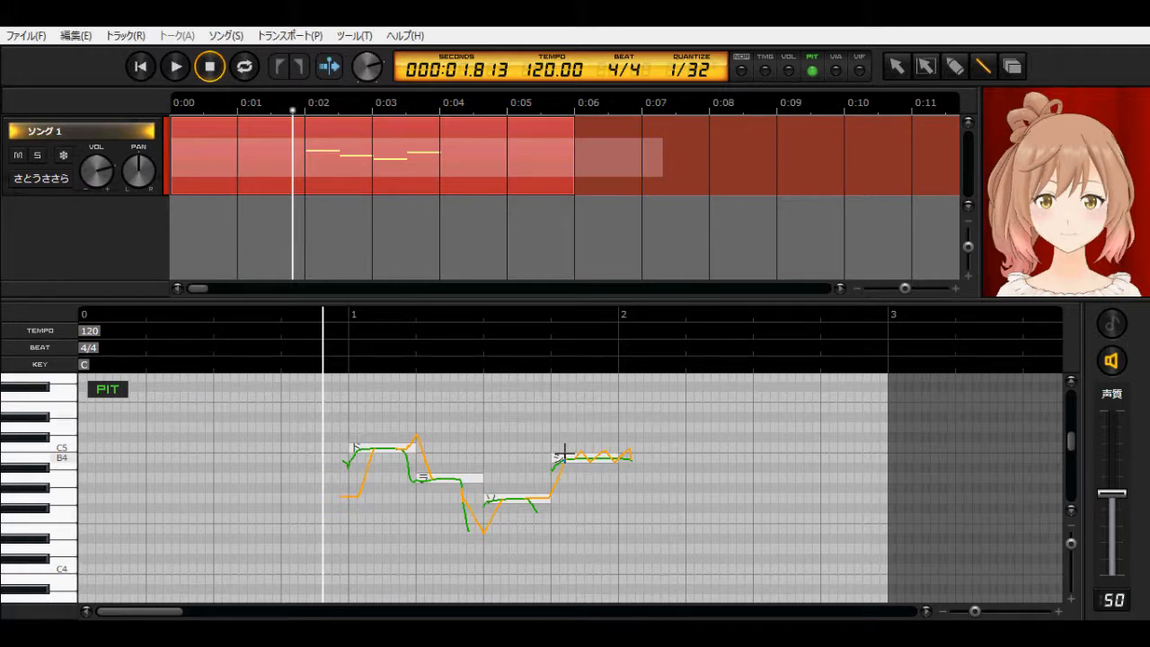
# In the vibrato amplitude view (VIA), draw a level line across the last note シ, and show the vibrato frequency view (VIF)
pyautogui.click(836, 71)
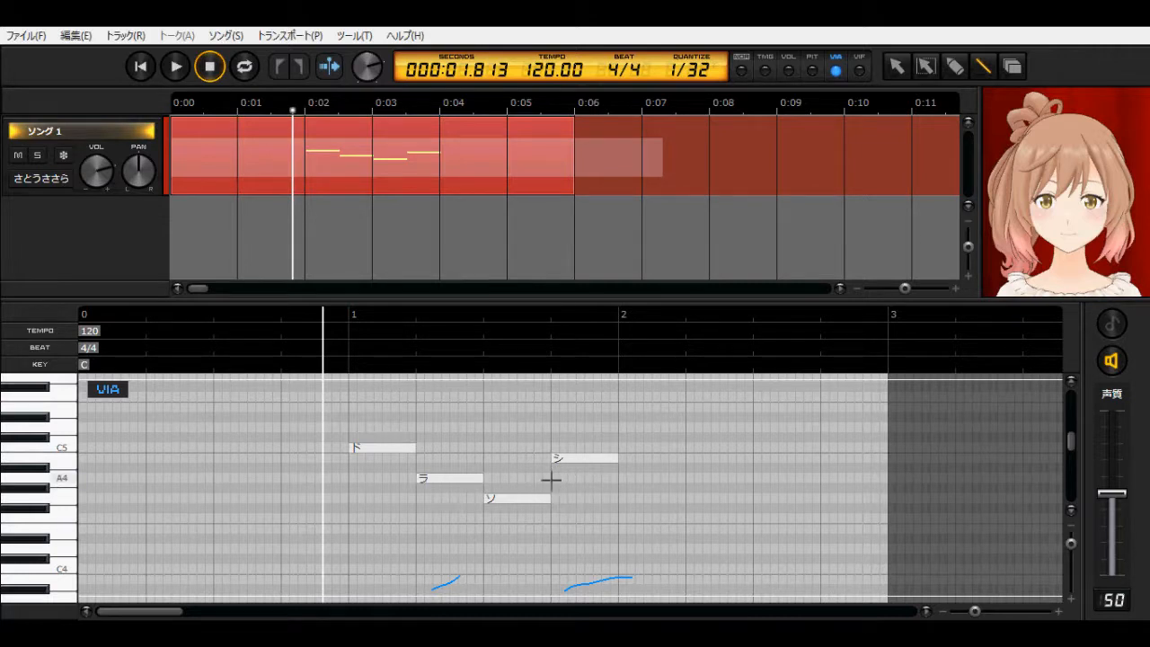
pyautogui.moveTo(552, 480); pyautogui.dragTo(636, 479)
pyautogui.click(857, 71)
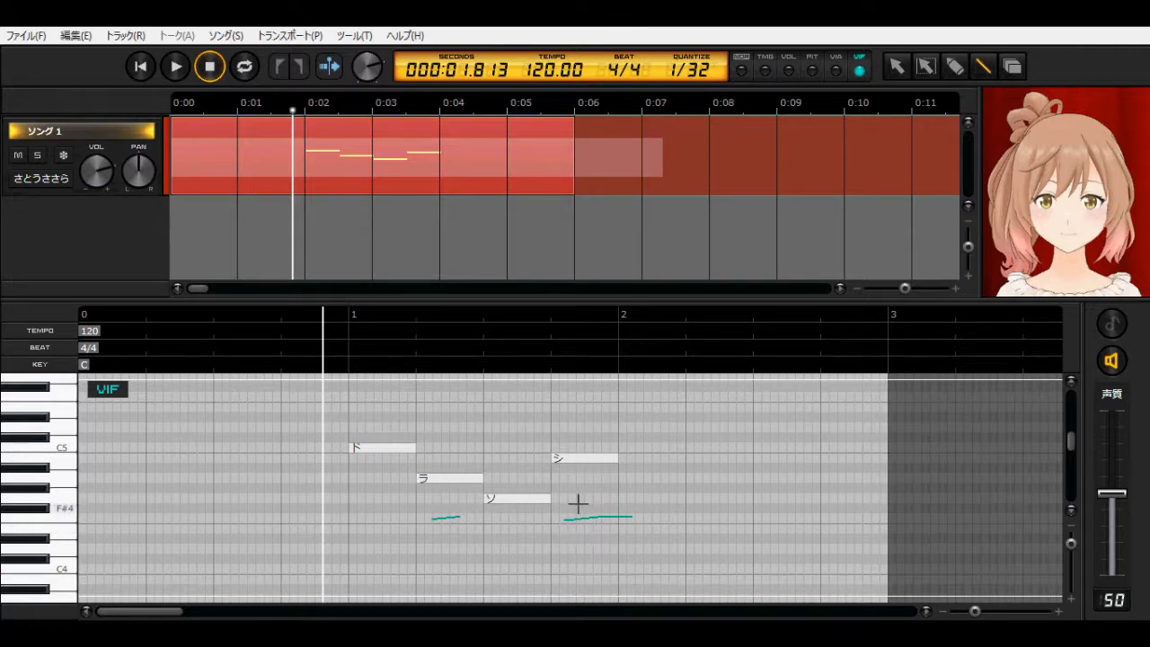
# Erase the wavering pitch line on the last note シ in the pitch view (PIT), and play from just before that note
pyautogui.click(814, 69)
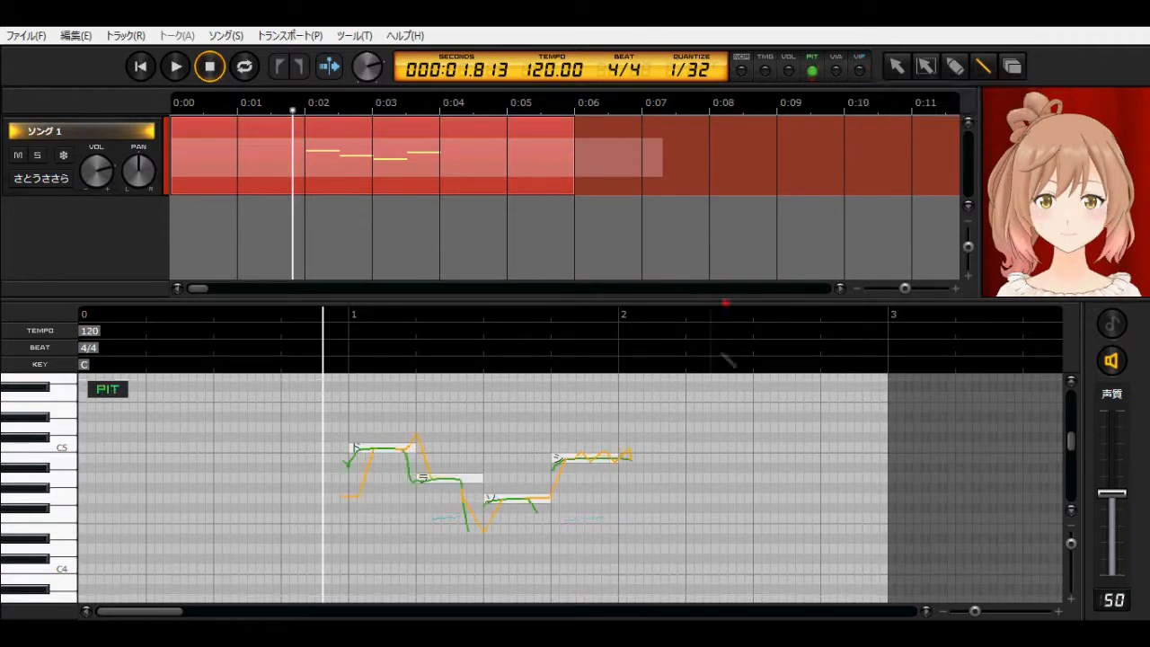
pyautogui.moveTo(594, 455)
pyautogui.mouseDown()
pyautogui.moveTo(642, 455)
pyautogui.moveTo(597, 458)
pyautogui.mouseUp()
pyautogui.click(540, 323)
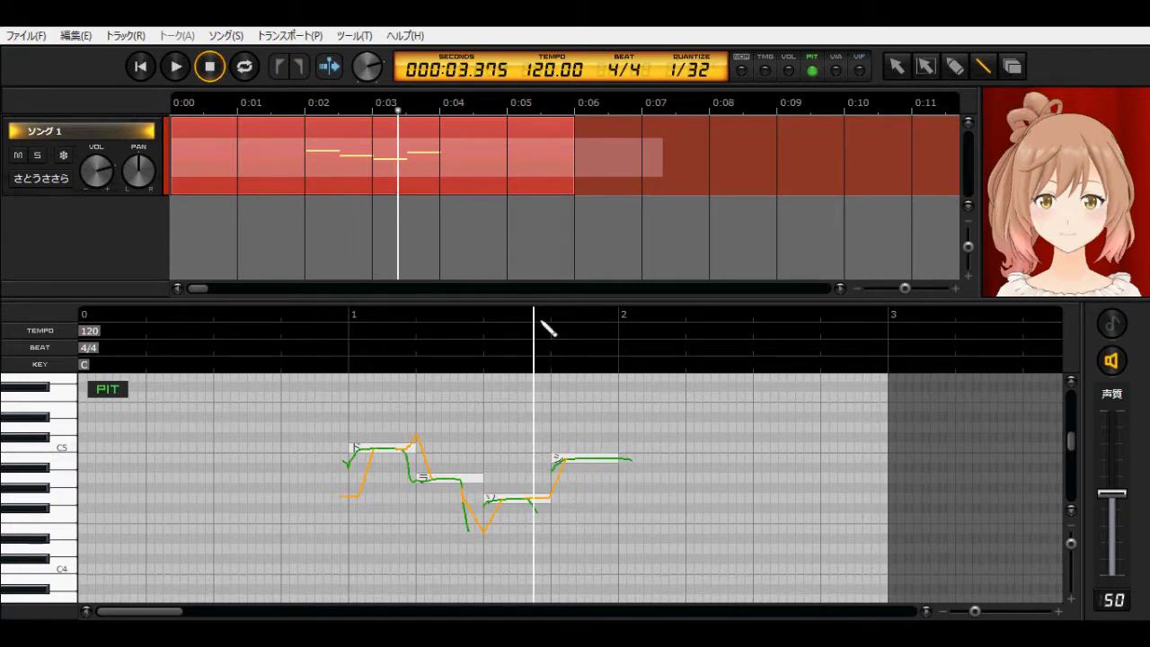
pyautogui.press('space')
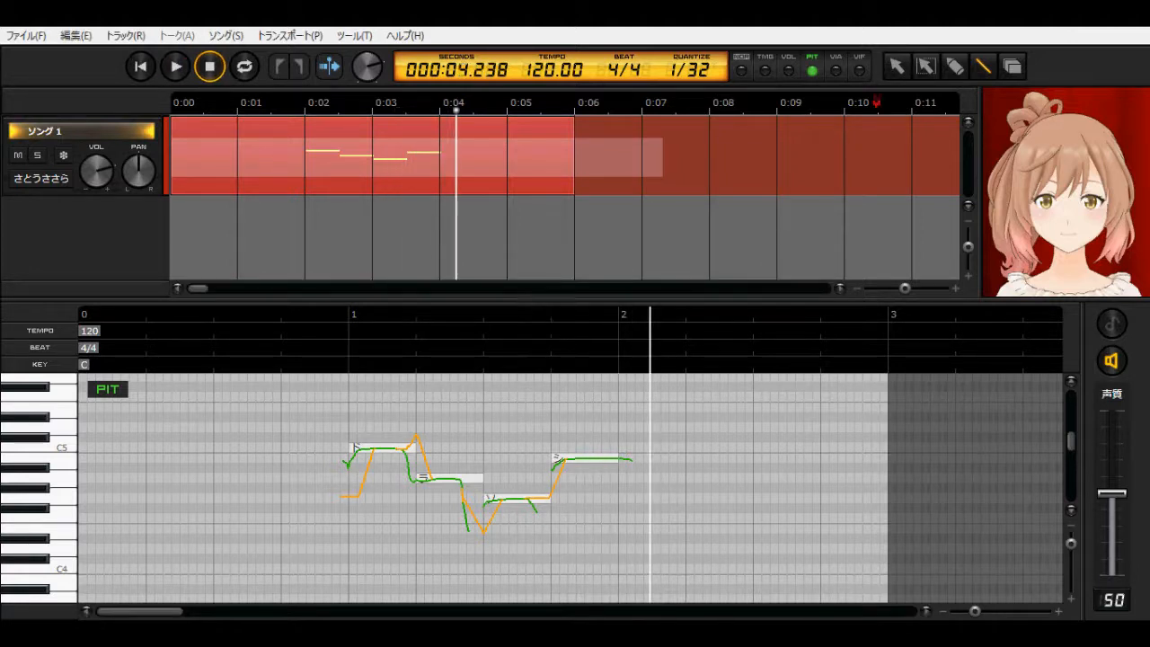
# In the vibrato frequency view (VIF), draw a rising line across the last note シ with the Line tool
pyautogui.click(858, 71)
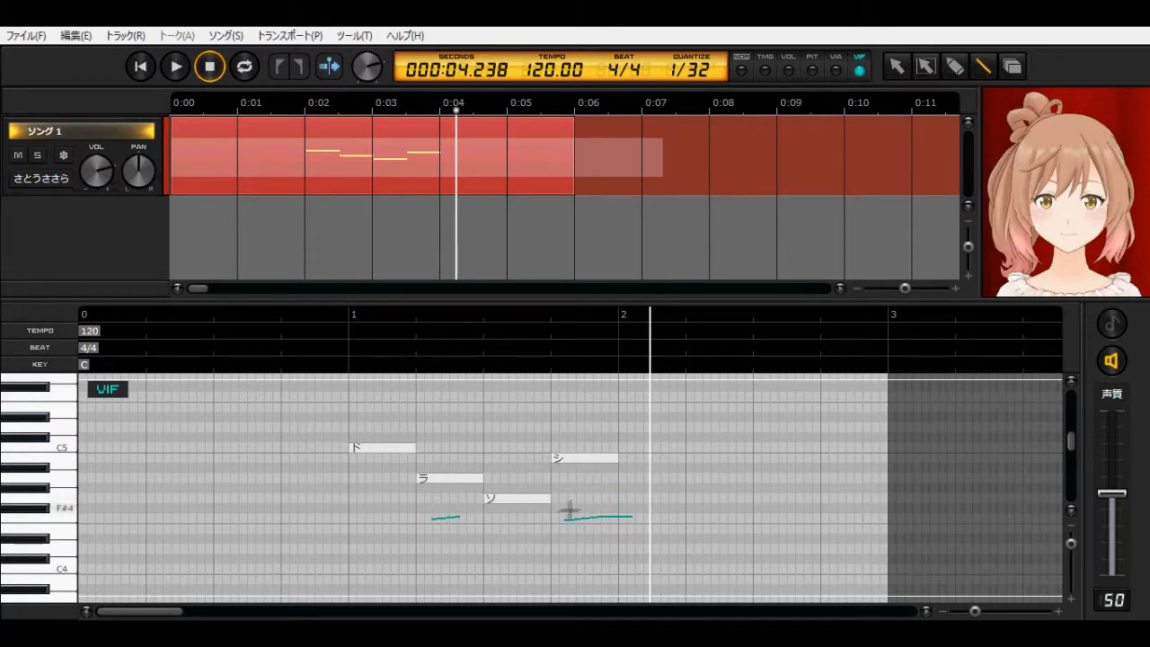
pyautogui.moveTo(552, 520)
pyautogui.mouseDown()
pyautogui.moveTo(580, 498)
pyautogui.moveTo(636, 488)
pyautogui.moveTo(644, 413)
pyautogui.moveTo(613, 398)
pyautogui.moveTo(638, 468)
pyautogui.moveTo(629, 482)
pyautogui.moveTo(655, 475)
pyautogui.mouseUp()
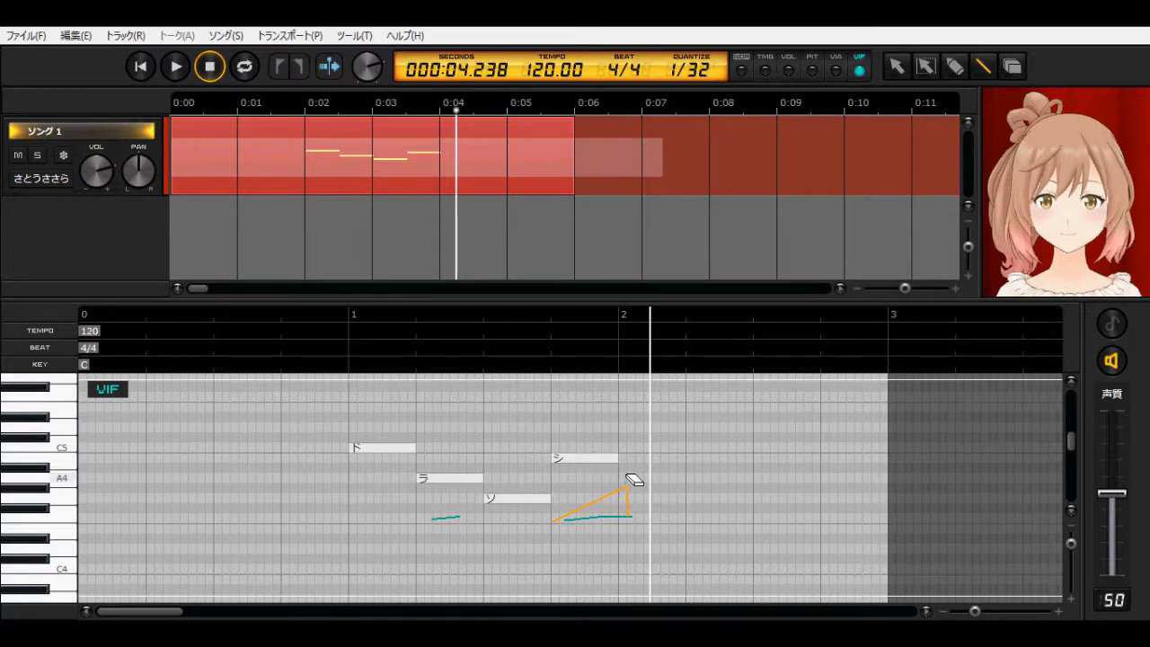
pyautogui.click(955, 66)
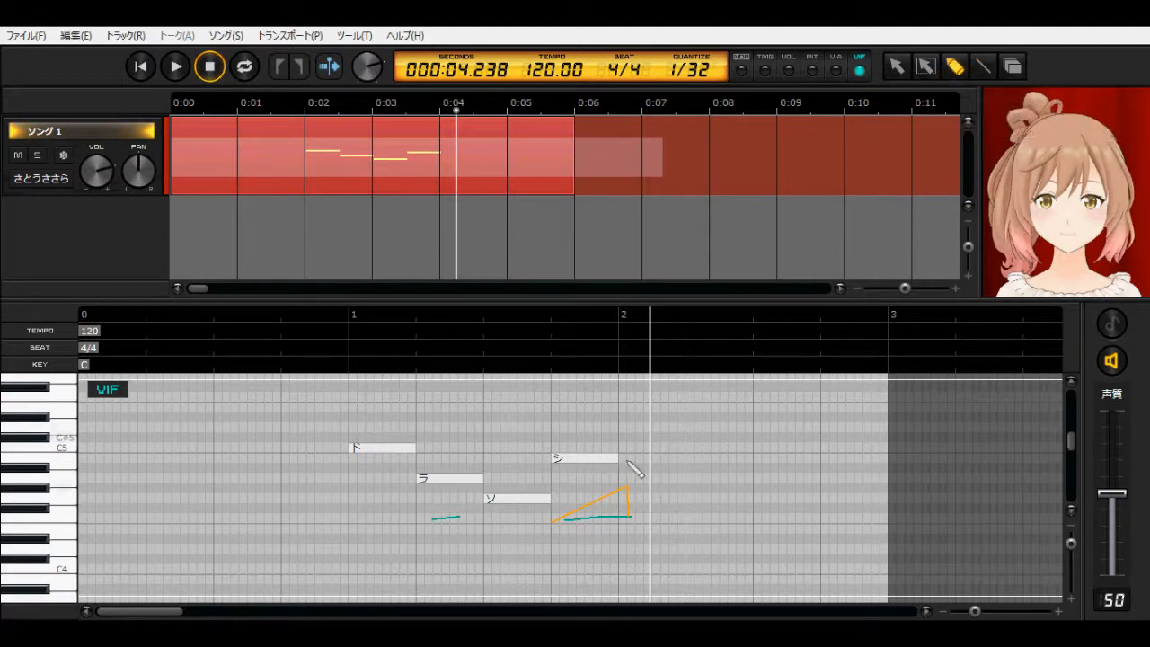
pyautogui.click(983, 67)
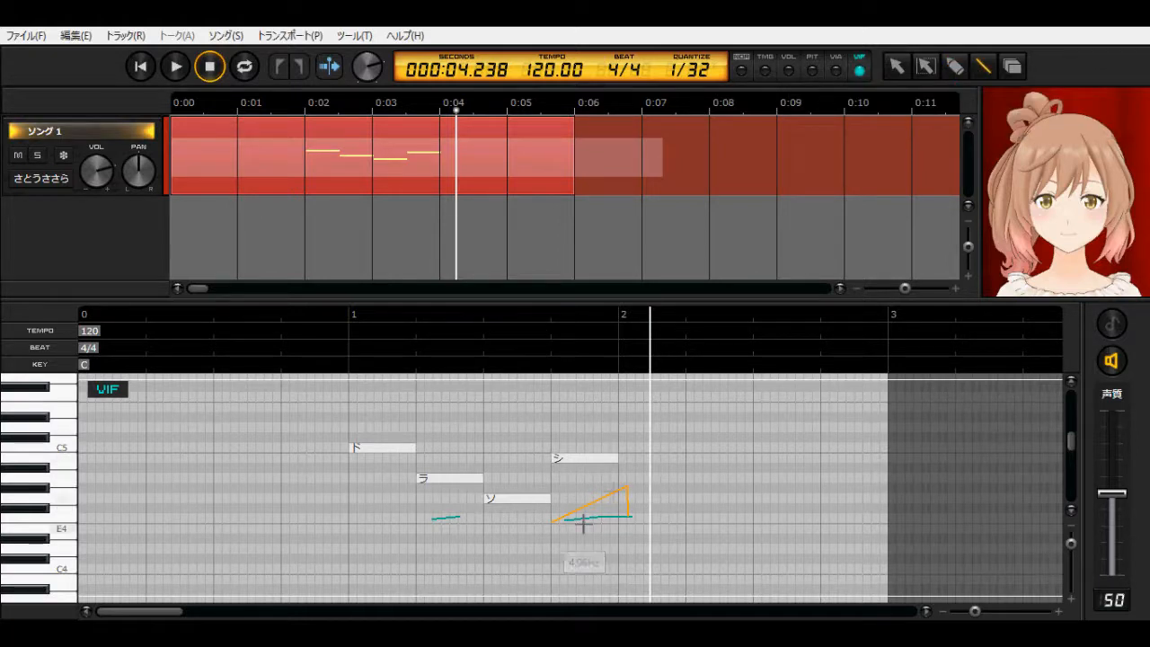
# Play the last note シ with its rising vibrato frequency from just before it, and stop after bar 2
pyautogui.click(535, 316)
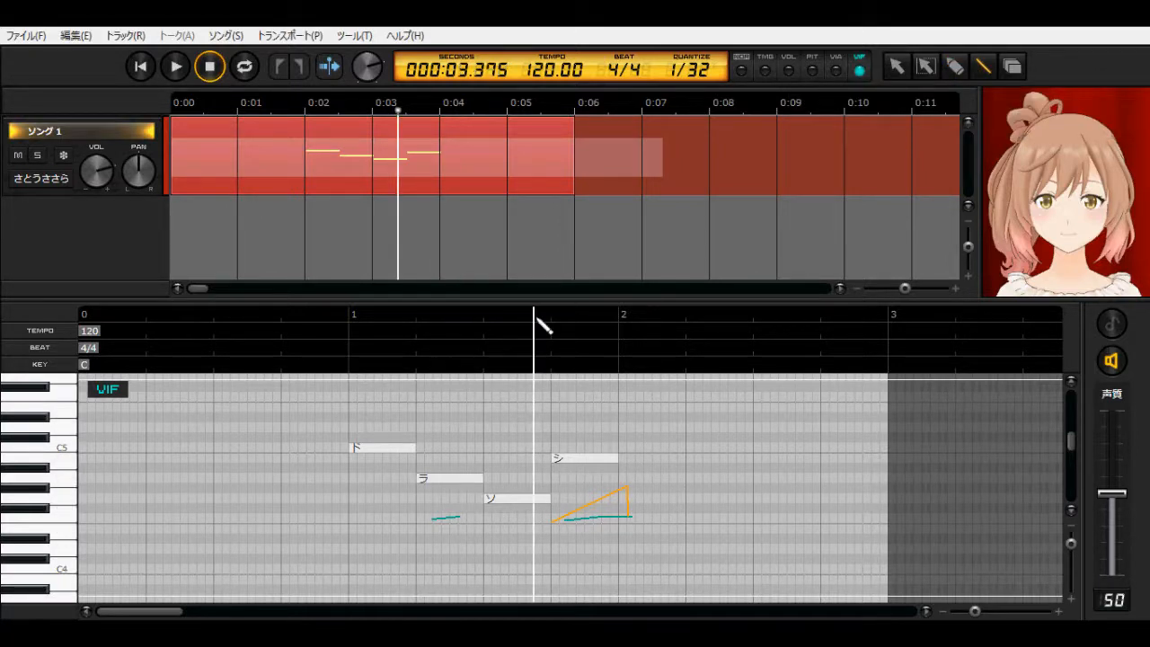
pyautogui.press('space')
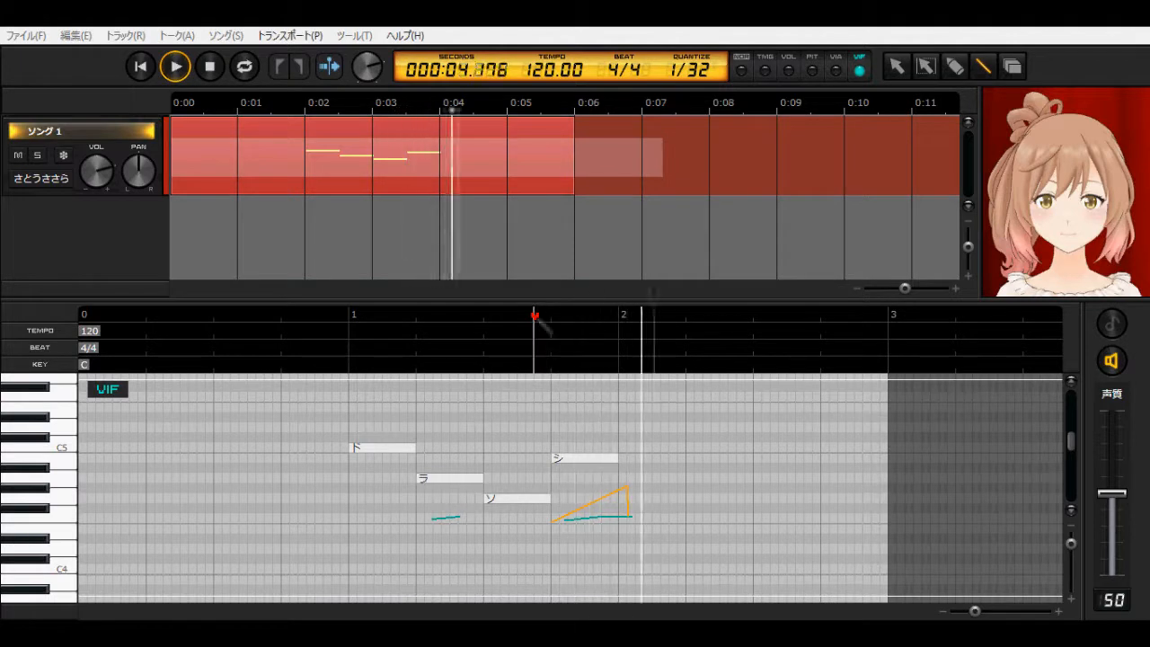
pyautogui.press('space')
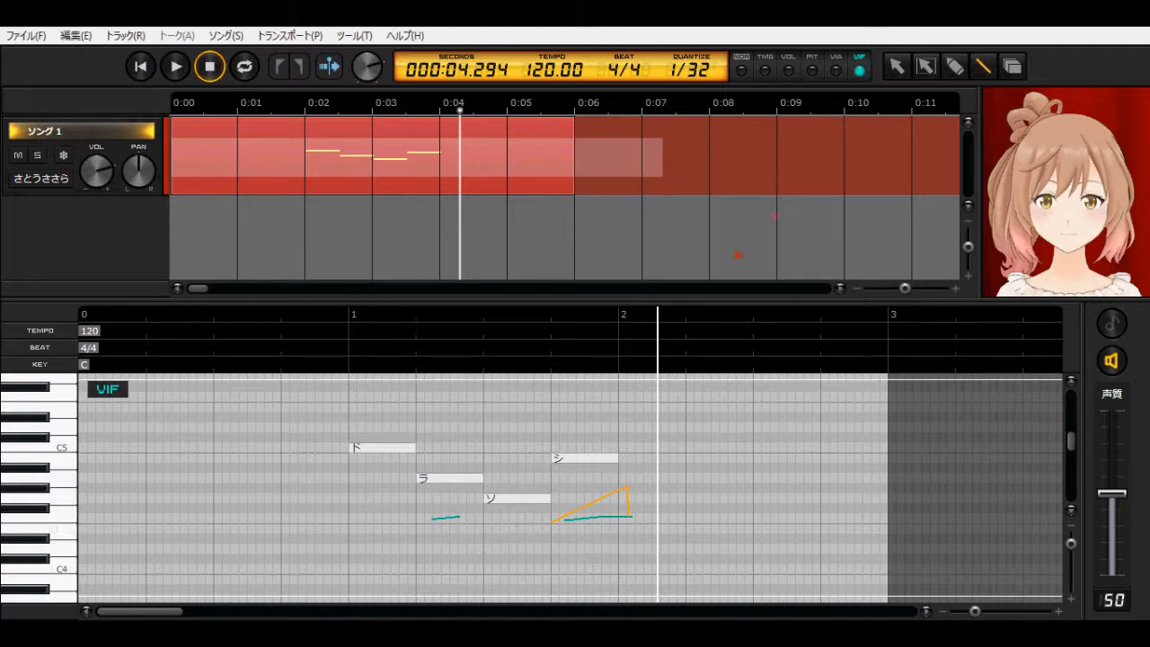
# Select all four notes in the normal view (NOR) with the Select tool
pyautogui.click(896, 66)
pyautogui.click(740, 70)
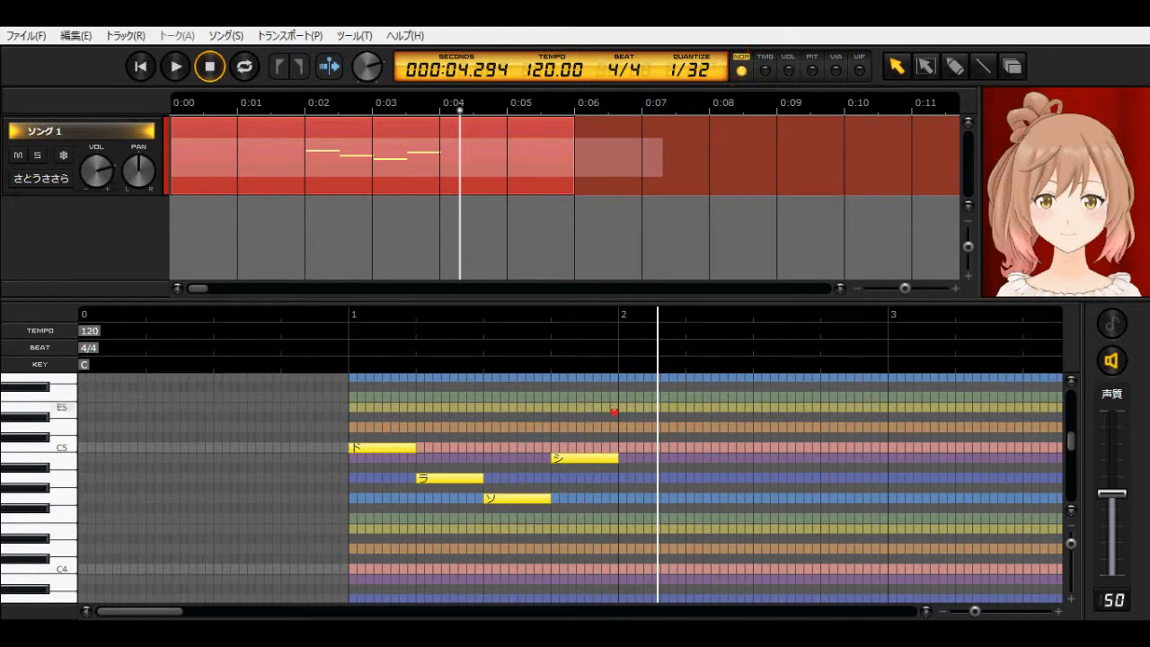
pyautogui.moveTo(636, 558); pyautogui.dragTo(344, 392)
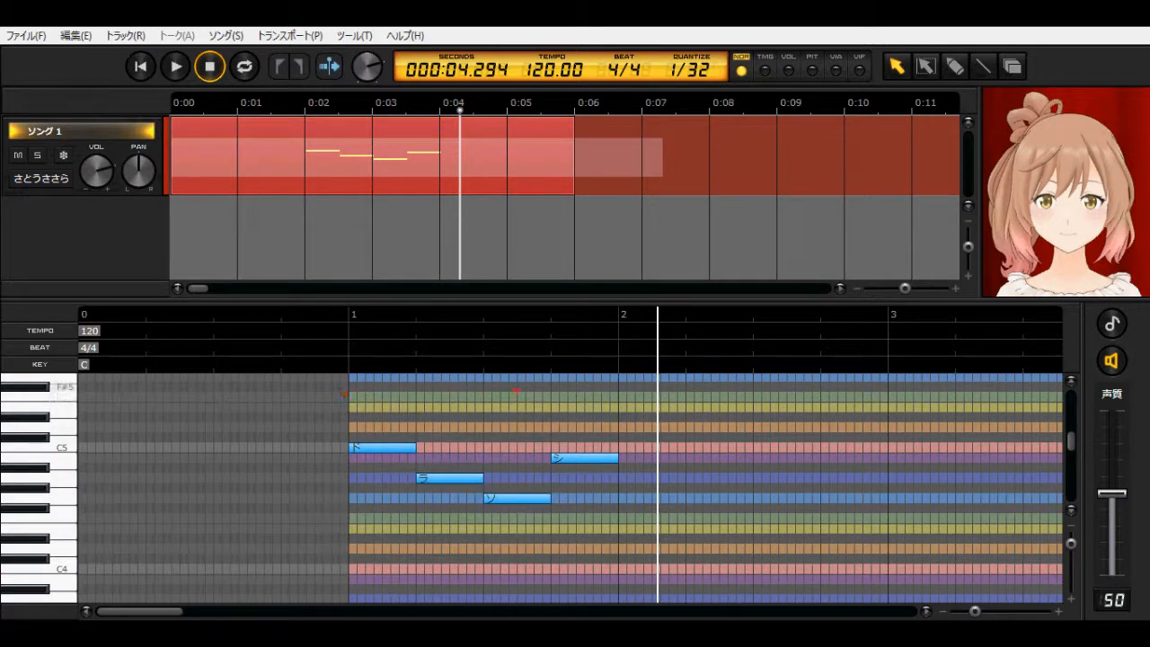
# Select the range from bar 1 to one beat past bar 2 with the range selection tool (まとめ選択ツール), and clear the selection
pyautogui.click(926, 67)
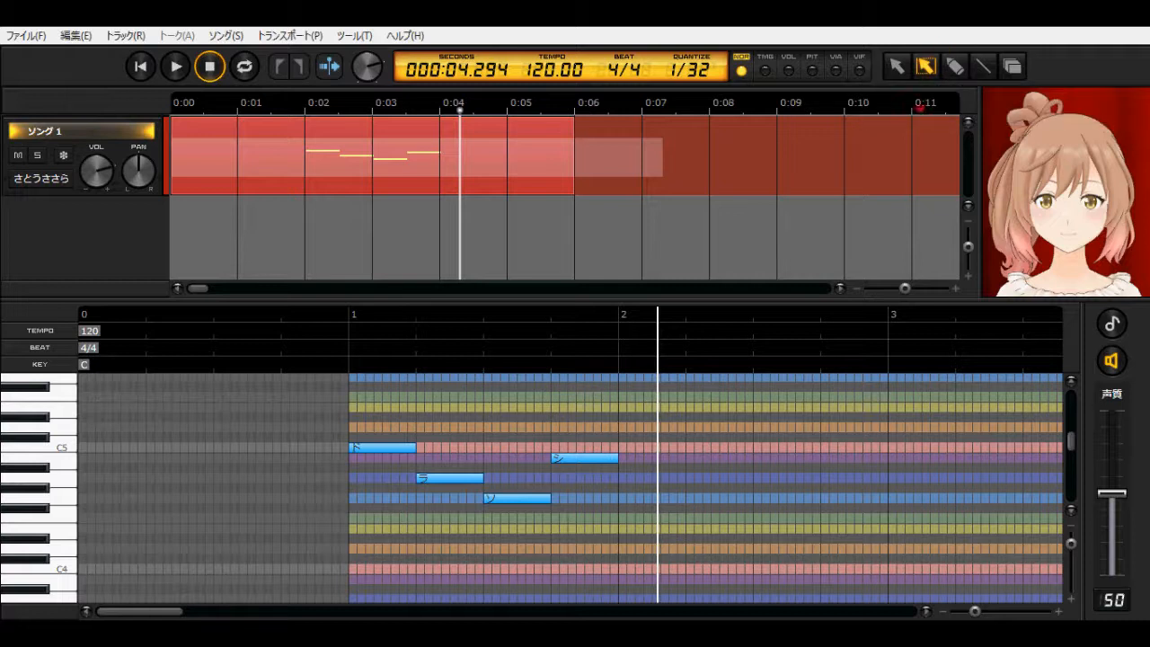
pyautogui.moveTo(686, 521); pyautogui.dragTo(350, 419)
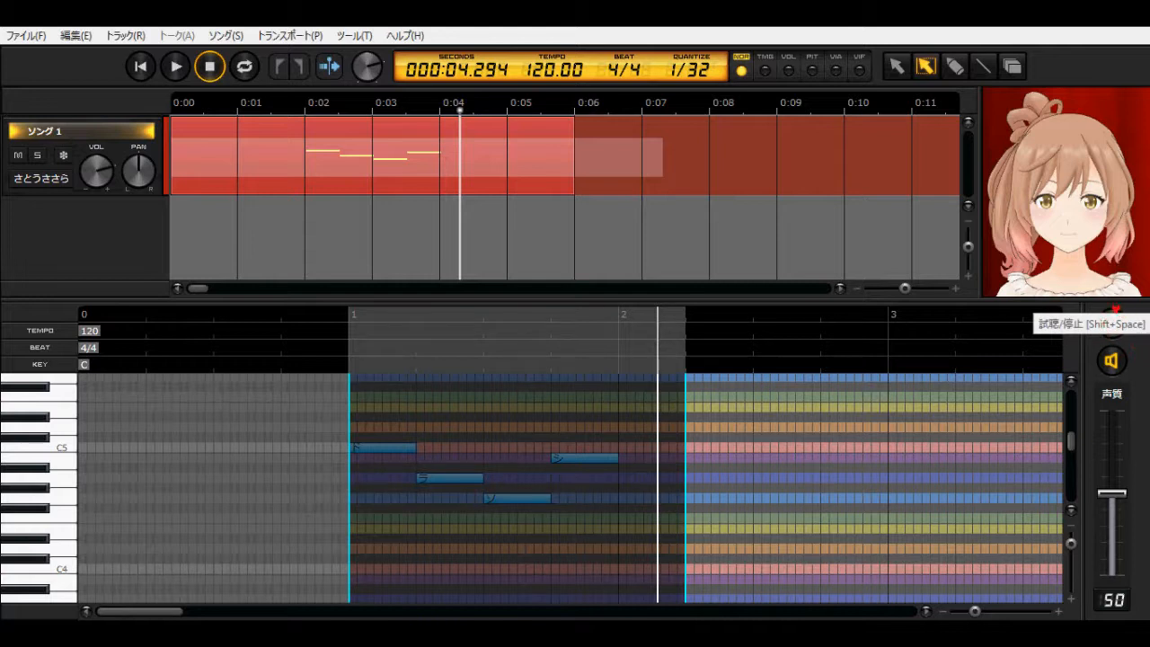
pyautogui.click(775, 404)
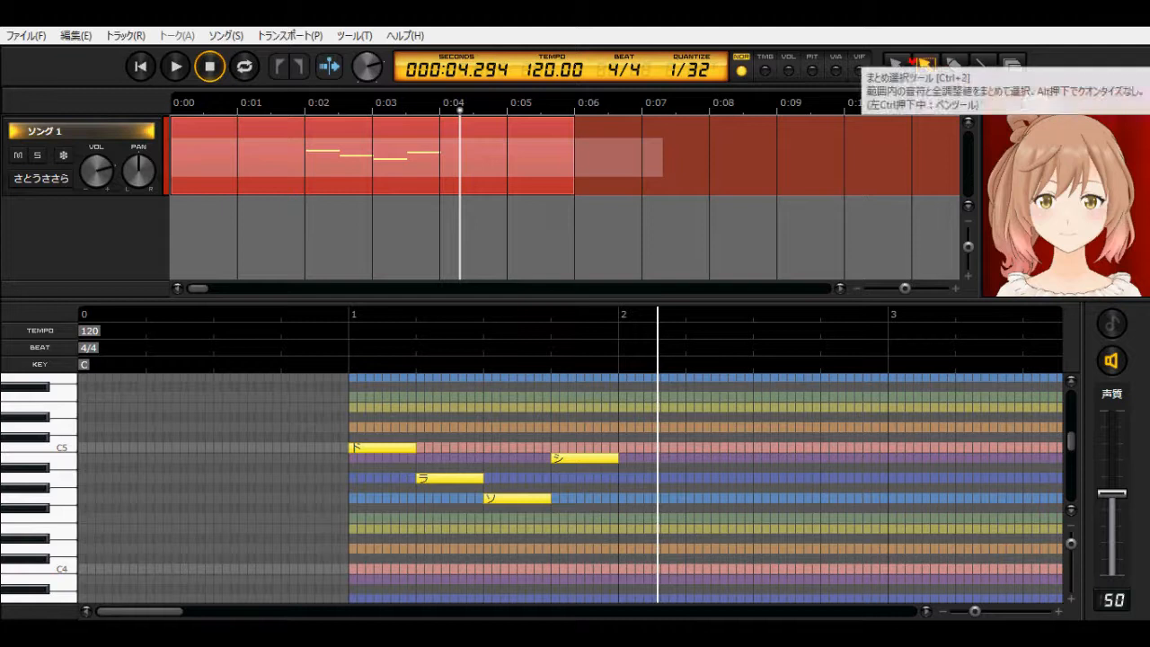
# Draw a B4 note shortly after bar 2 with the Pen tool, and delete it
pyautogui.click(955, 65)
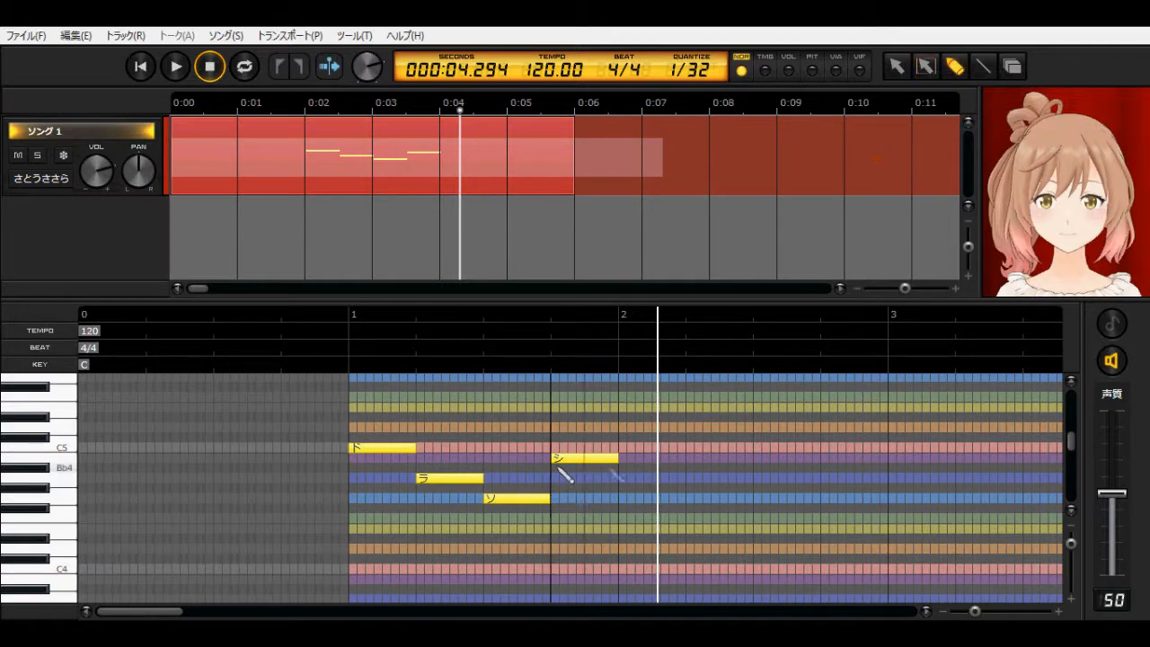
pyautogui.moveTo(644, 458); pyautogui.dragTo(740, 454)
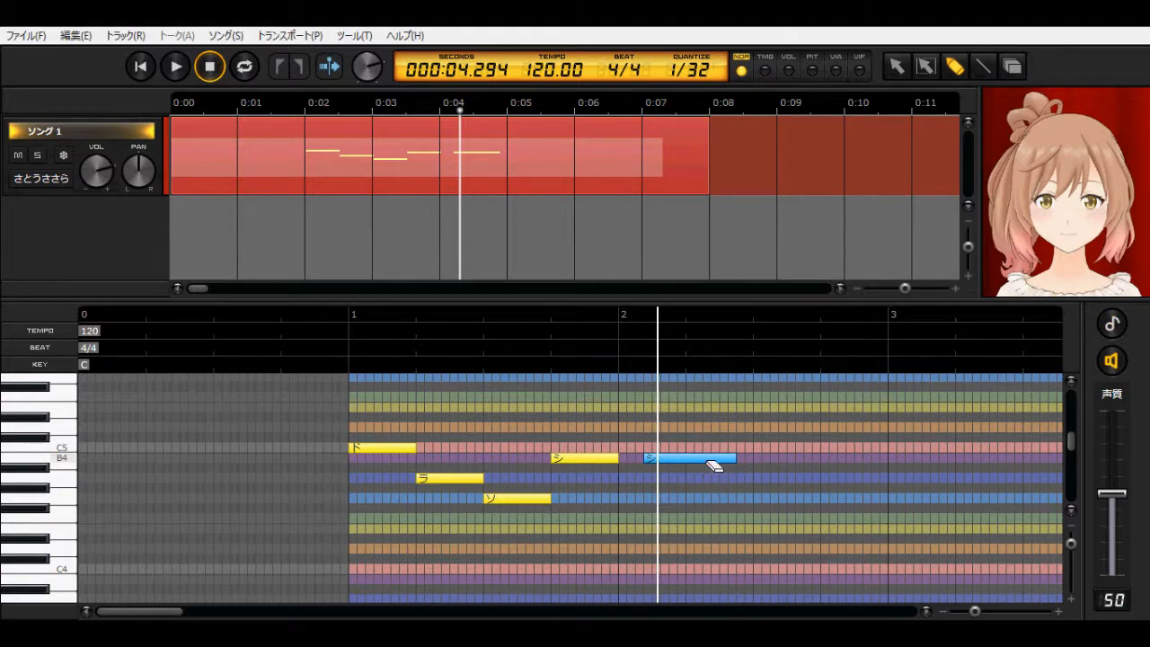
pyautogui.press('Delete')
# Draw a Bb4 note shortly after bar 2 with the Line tool active
pyautogui.click(982, 68)
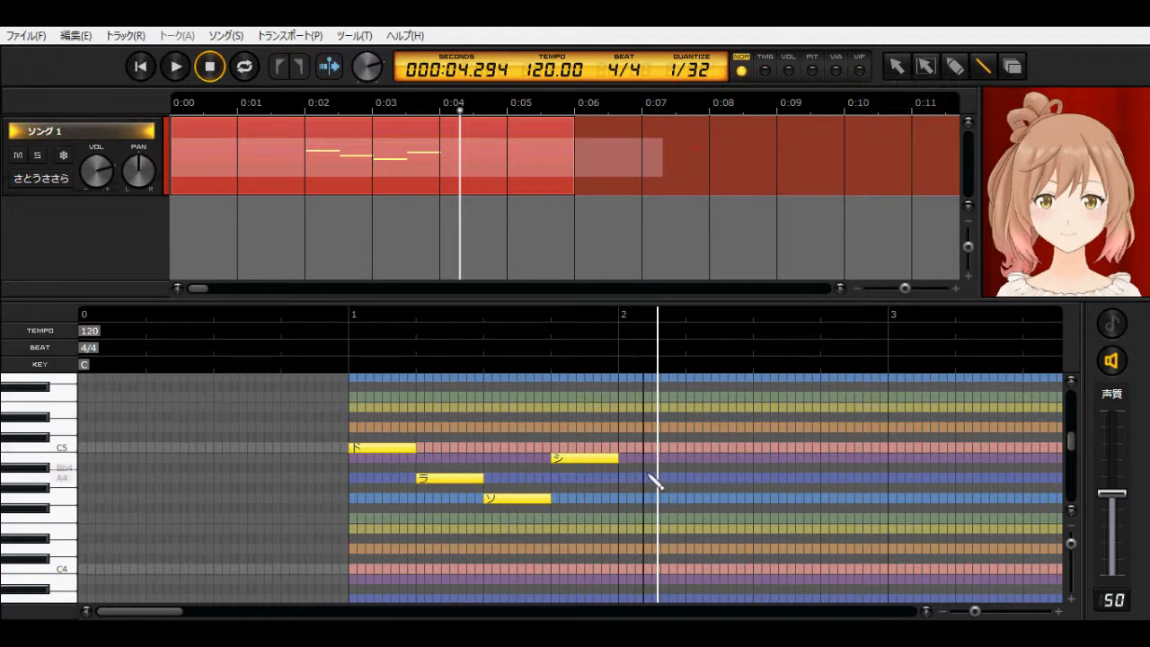
pyautogui.moveTo(660, 469)
pyautogui.mouseDown()
pyautogui.moveTo(770, 471)
pyautogui.moveTo(753, 474)
pyautogui.mouseUp()
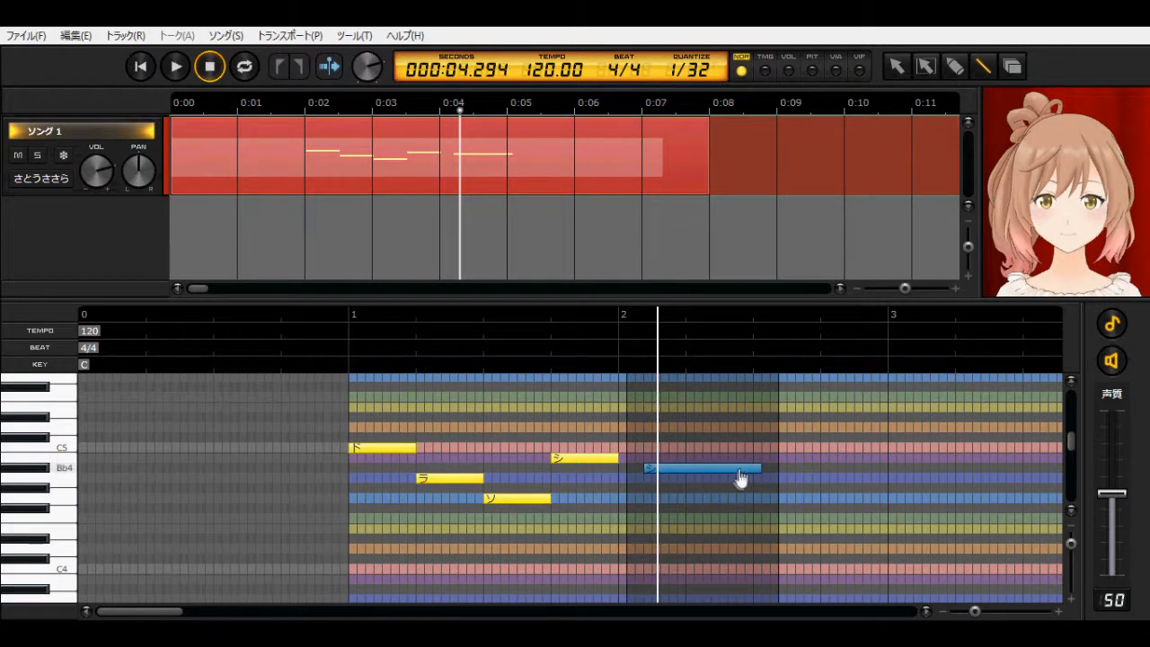
# Delete the selected Bb4 note shortly after bar 2
pyautogui.press('Delete')
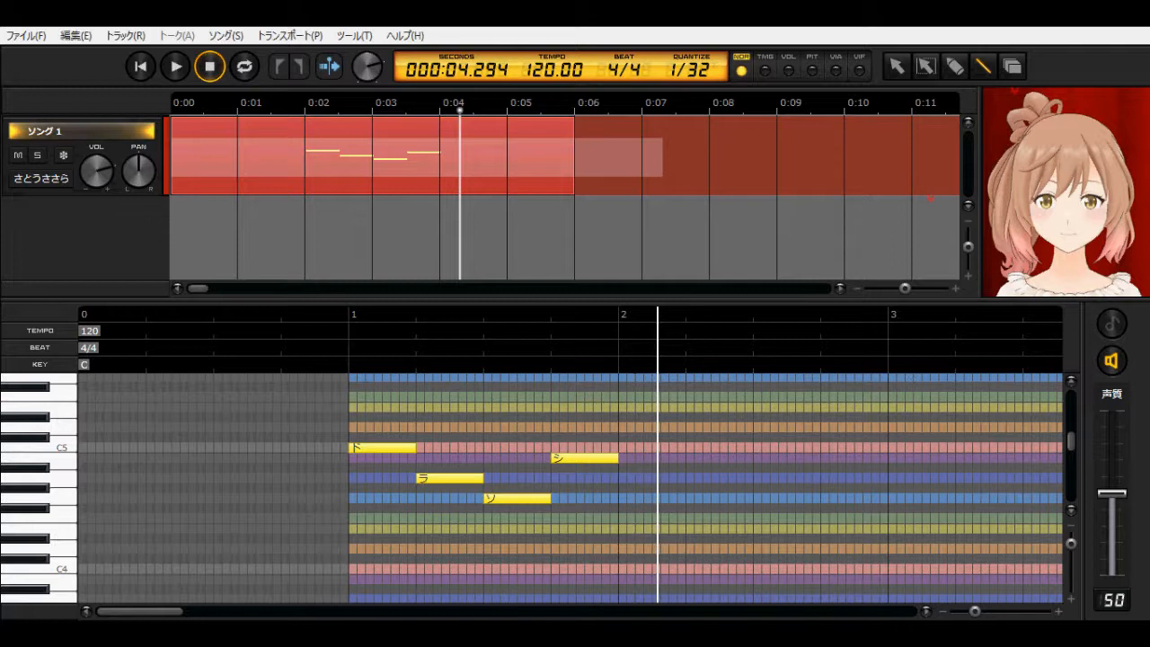
# Erase the シ note on B4 and the ソ note on G4 with the Eraser tool, and undo both erasures
pyautogui.click(1012, 66)
pyautogui.click(613, 459)
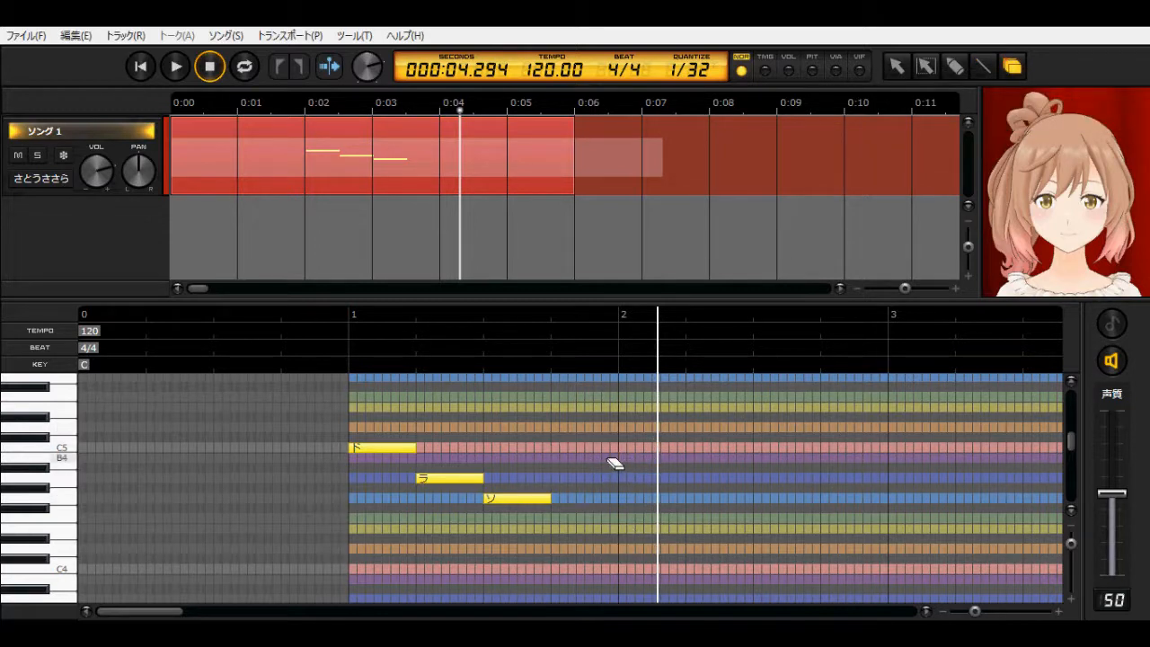
pyautogui.click(507, 499)
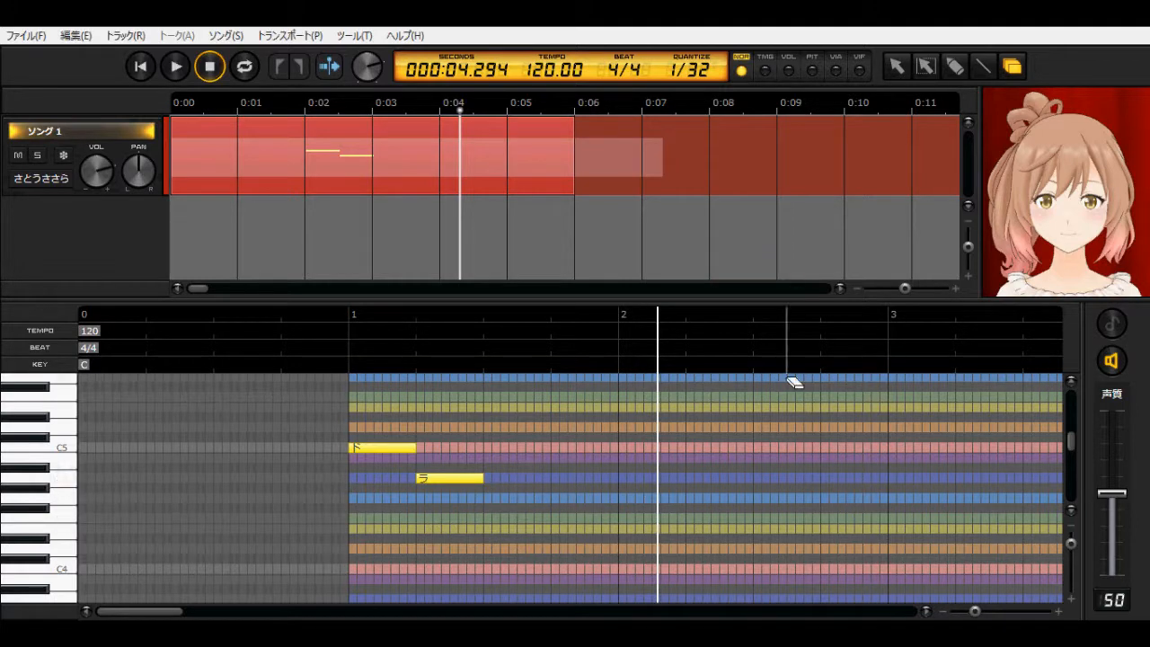
pyautogui.hotkey('ctrl', 'z')
pyautogui.hotkey('ctrl', 'z')
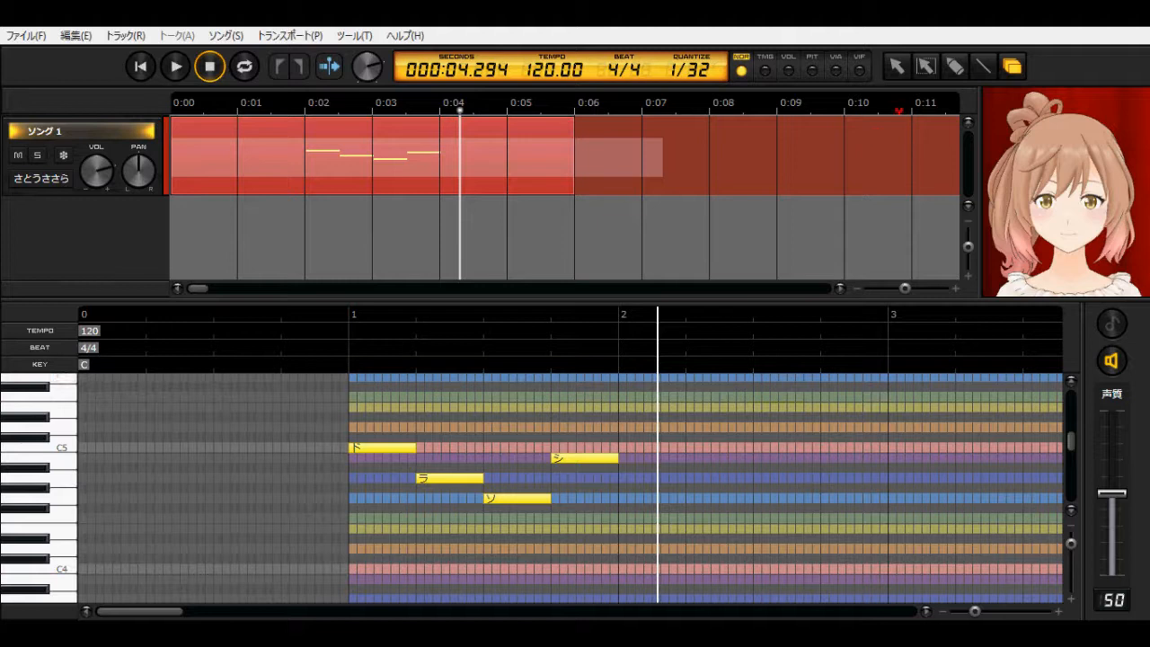
# Select all four notes, erase them together with the Eraser tool, and undo the erasure
pyautogui.click(897, 65)
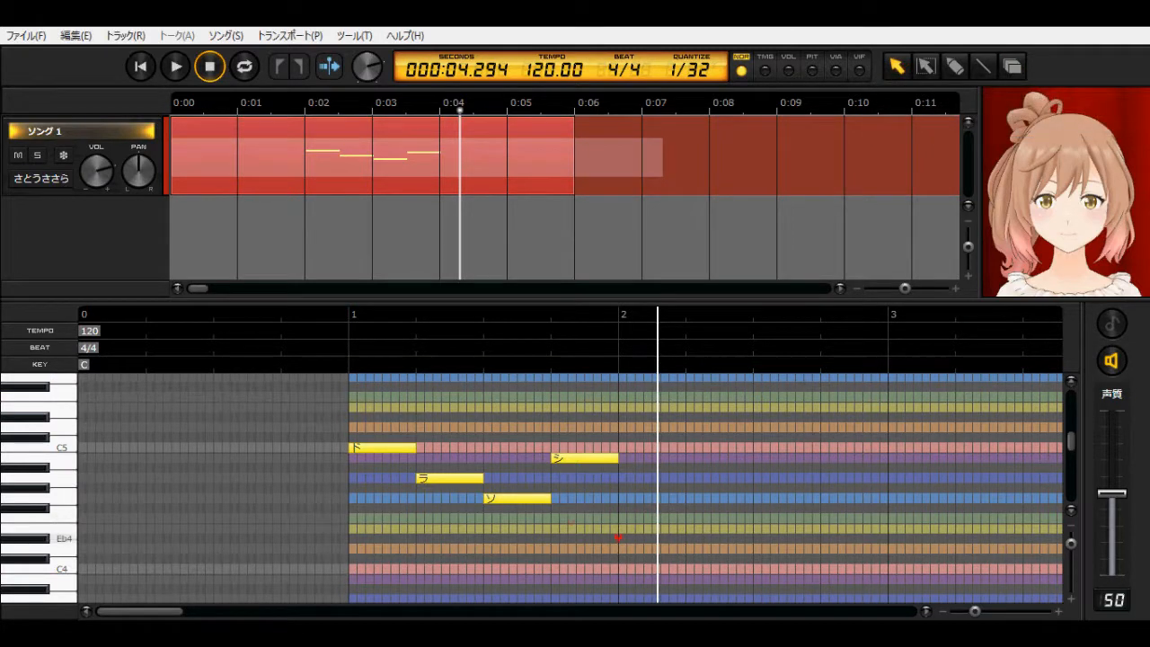
pyautogui.moveTo(643, 536); pyautogui.dragTo(347, 393)
pyautogui.click(1013, 66)
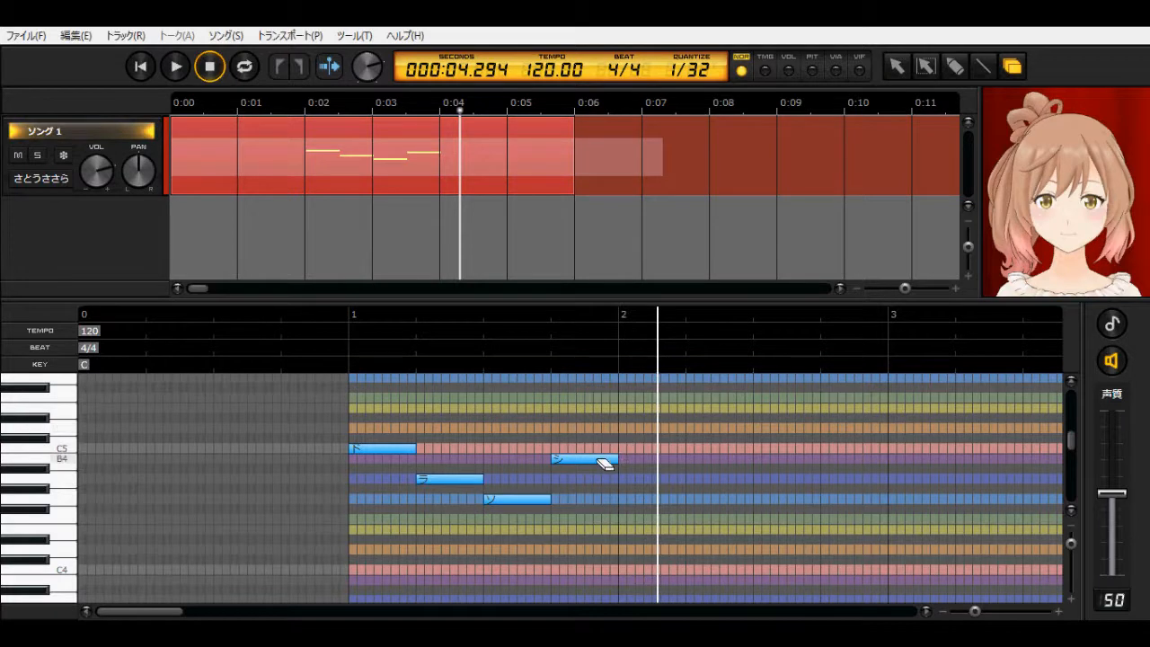
pyautogui.click(604, 462)
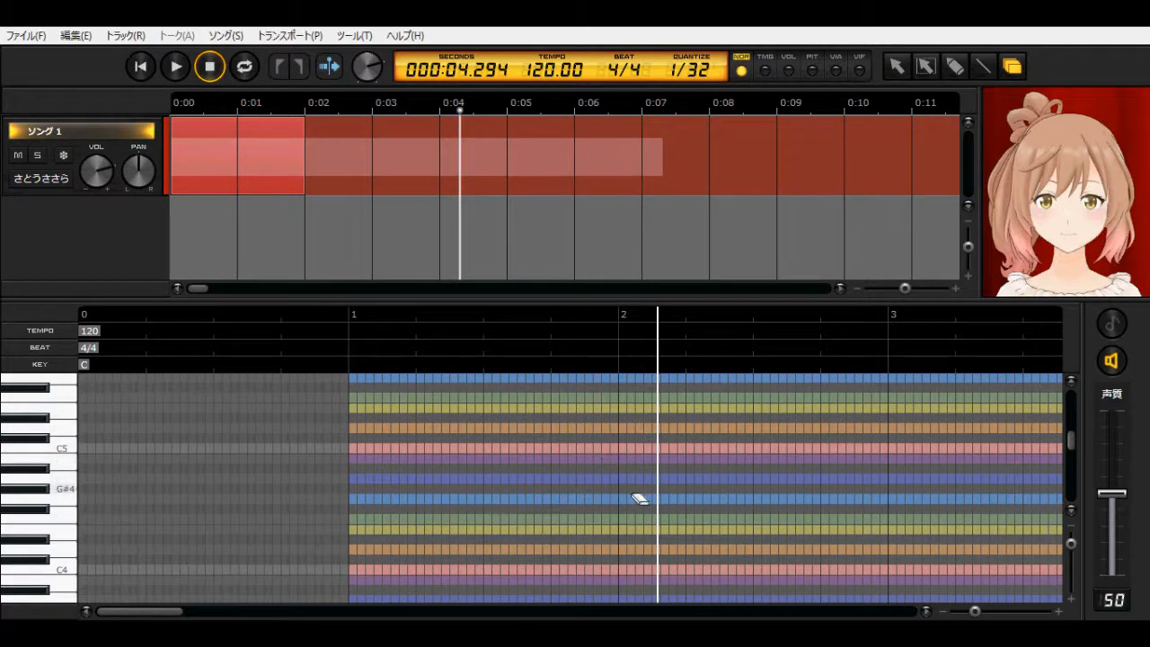
pyautogui.hotkey('ctrl', 'z')
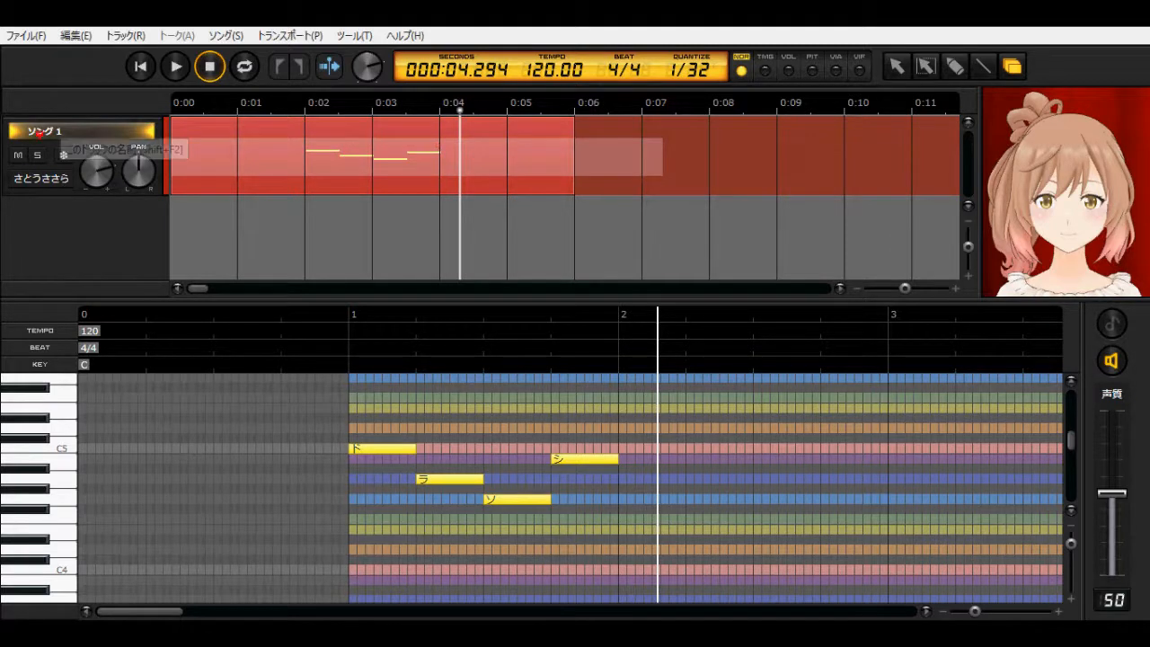
# Mute the ソング 1 track, and solo it with the playhead placed just before bar 1
pyautogui.click(16, 156)
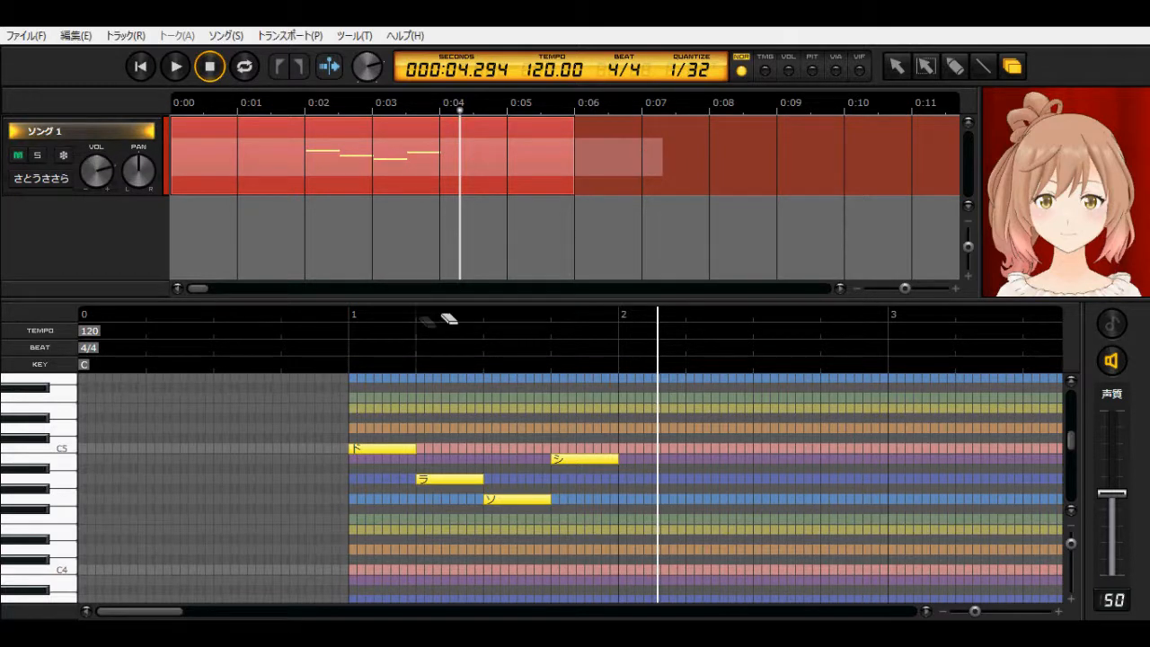
pyautogui.click(342, 318)
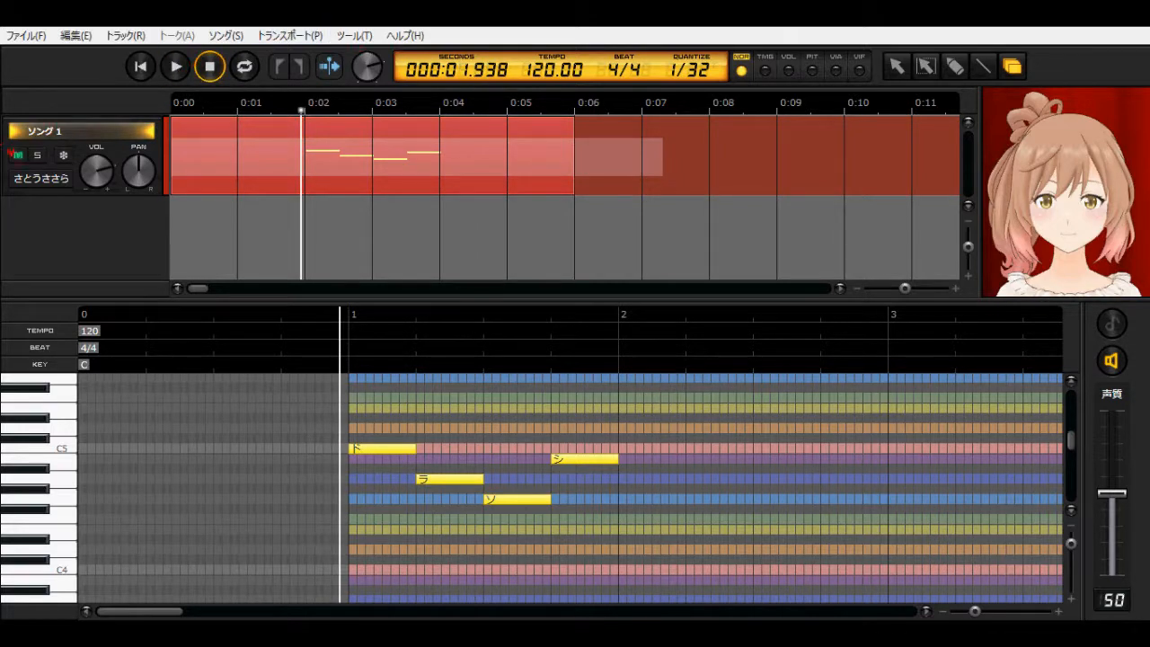
pyautogui.click(39, 155)
# Add a second song track, and solo the ソング 1 track
pyautogui.rightClick(110, 245)
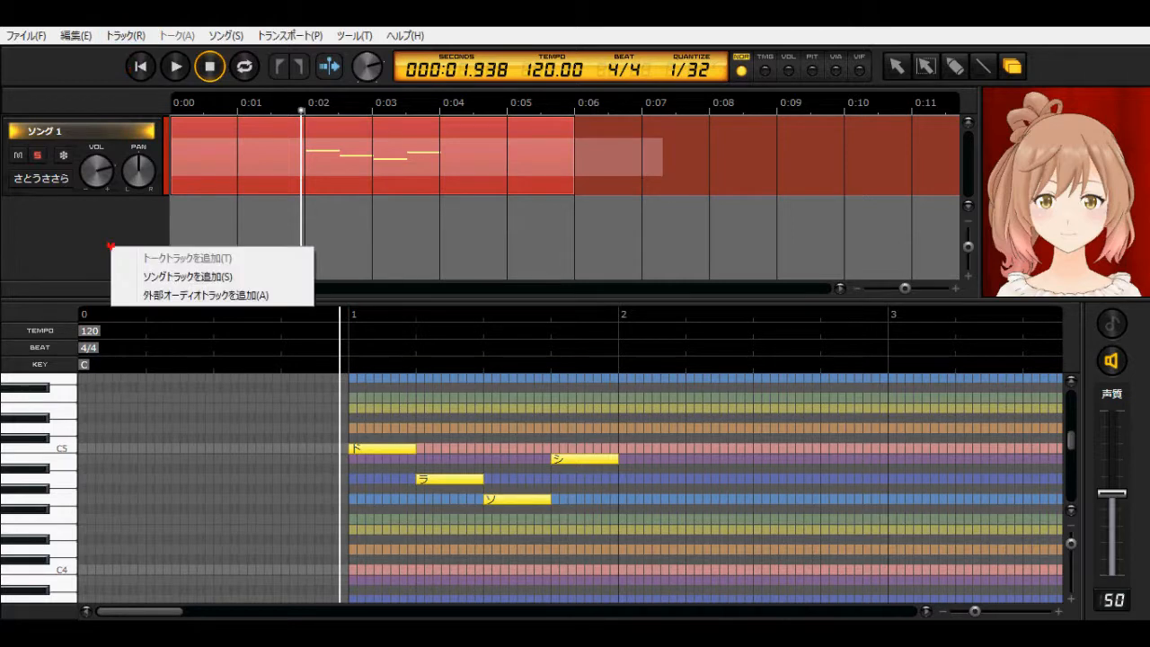
pyautogui.click(176, 278)
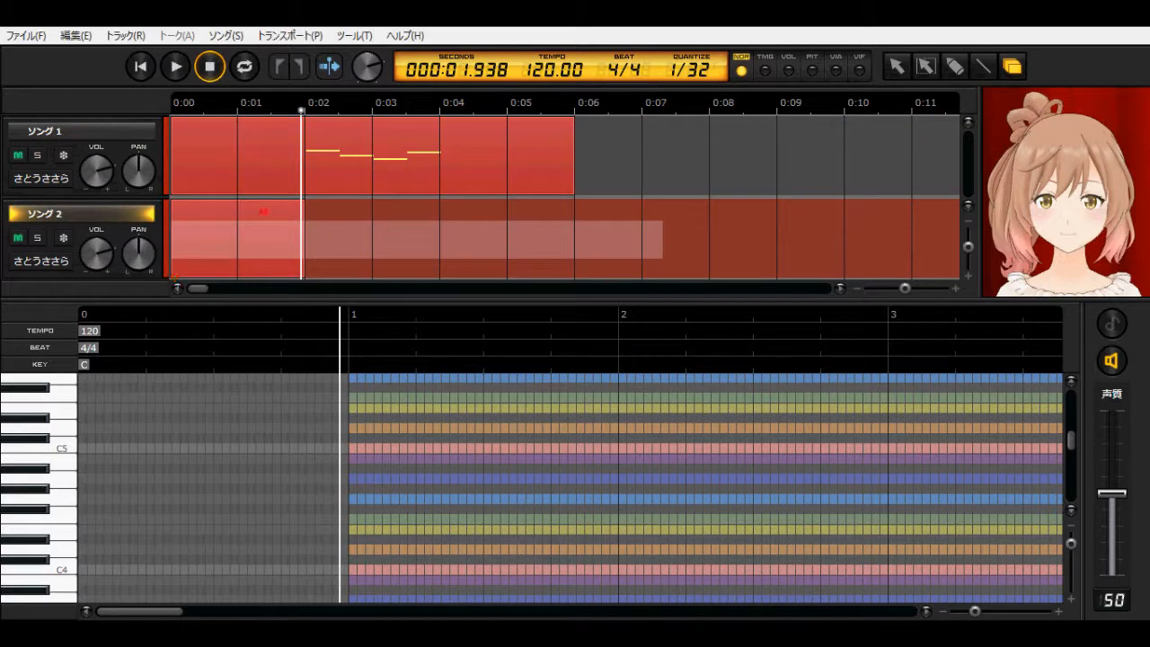
pyautogui.click(36, 155)
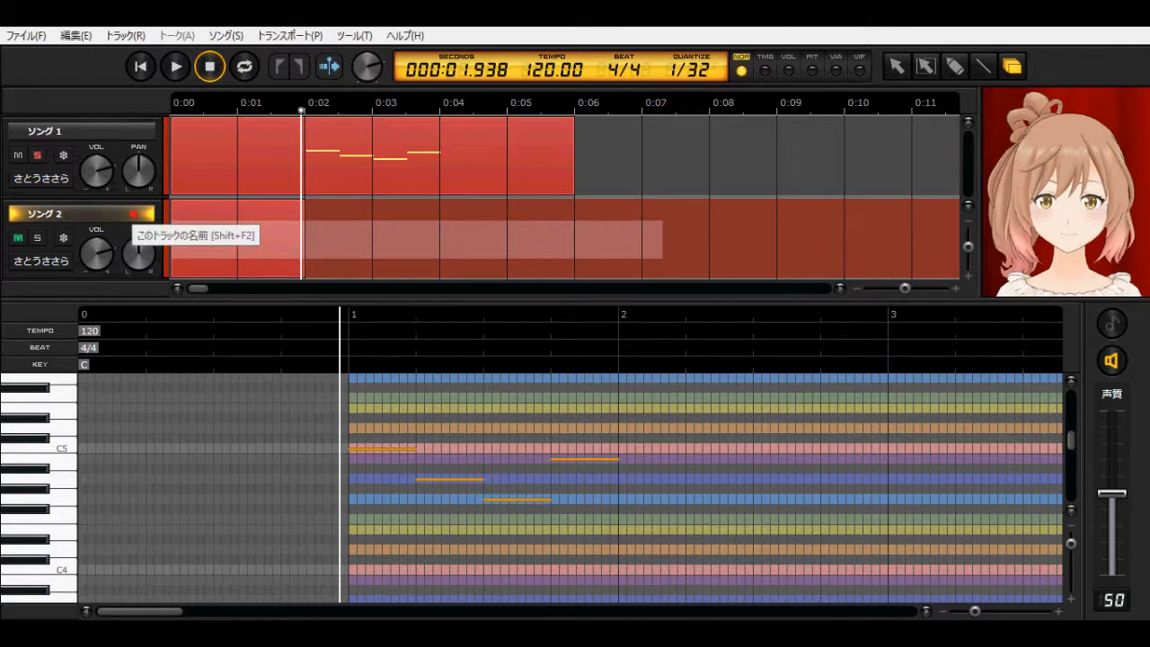
# Delete the ソング 2 track, and turn off solo on the ソング 1 track
pyautogui.press('Delete')
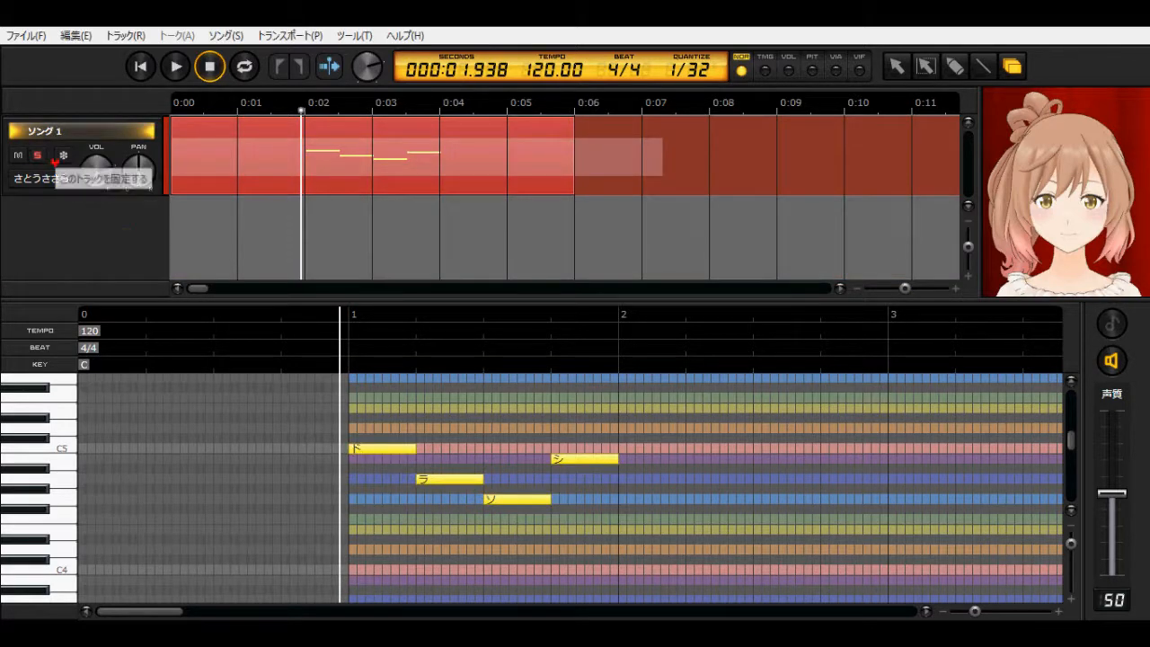
pyautogui.click(17, 156)
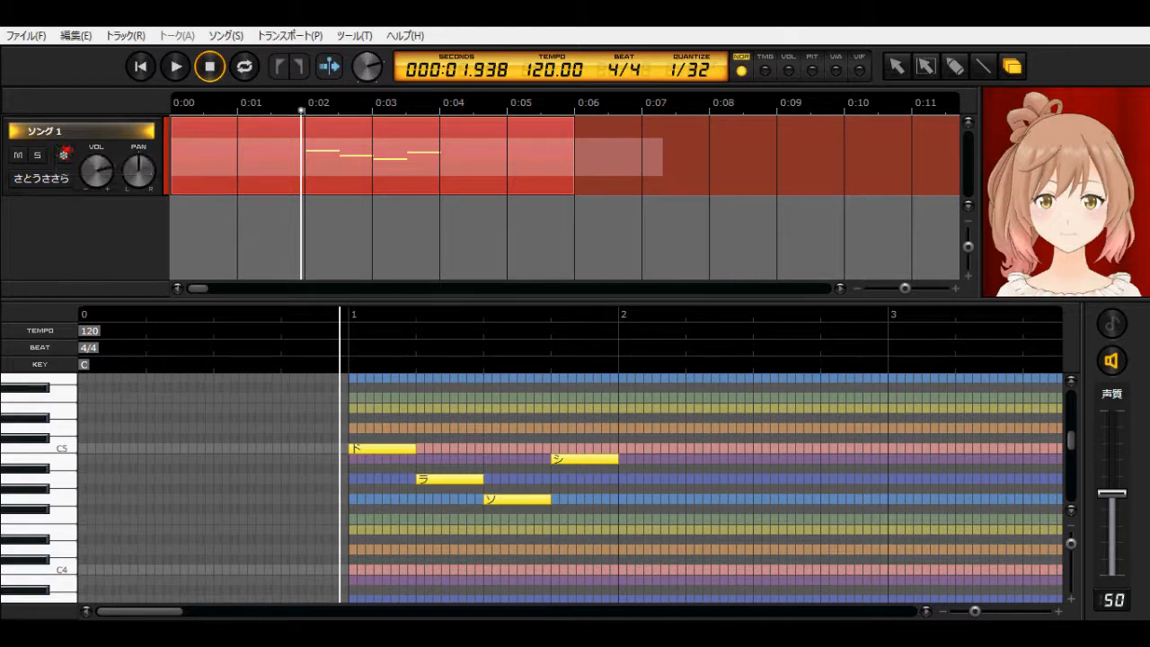
# Switch to File Explorer, inspect the SnappedTracks folder inside Documents > CeVIO > Audio, and return to CeVIO Creative Studio
pyautogui.moveTo(203, 634)
pyautogui.click(290, 552)
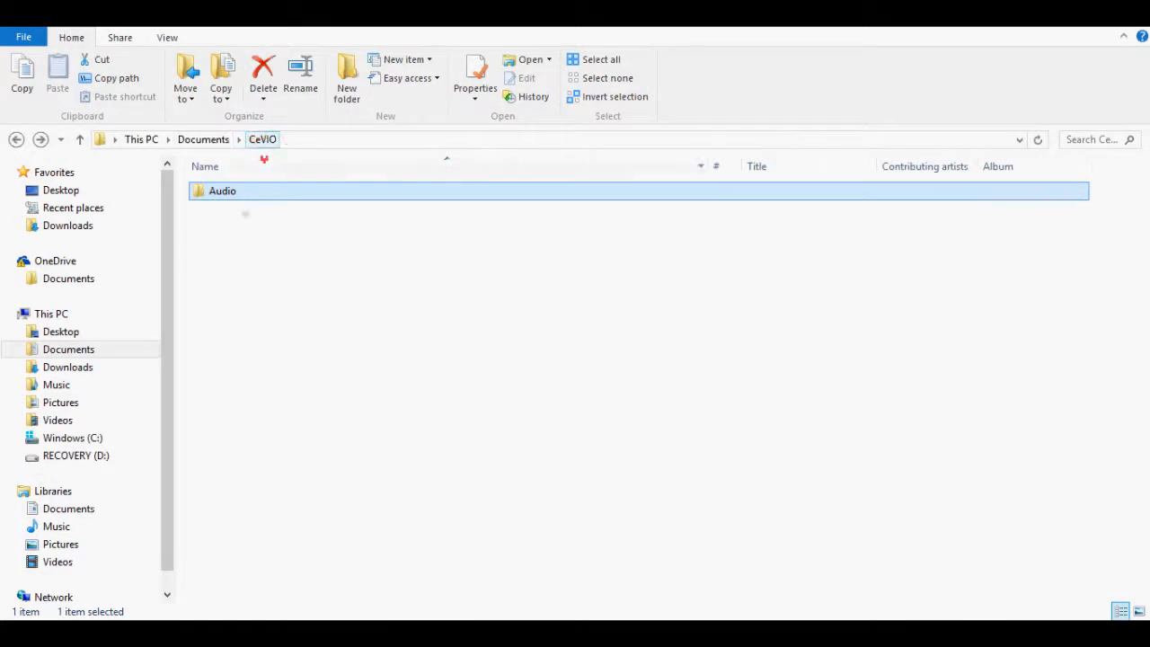
pyautogui.doubleClick(242, 191)
pyautogui.doubleClick(232, 191)
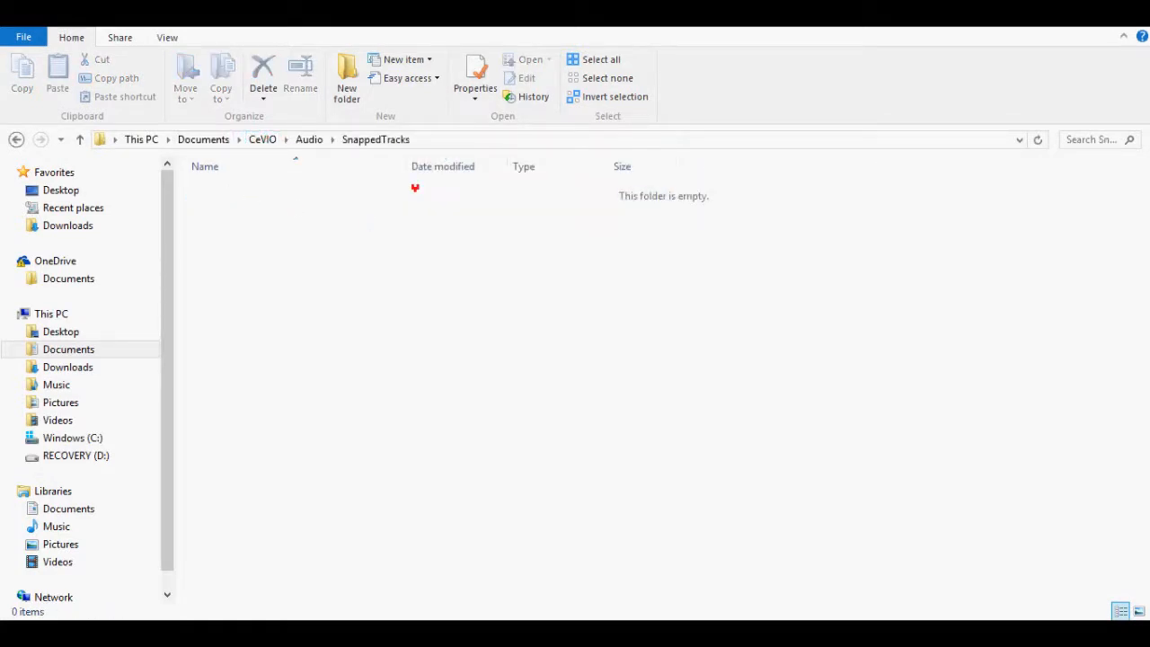
pyautogui.hotkey('alt', 'Left')
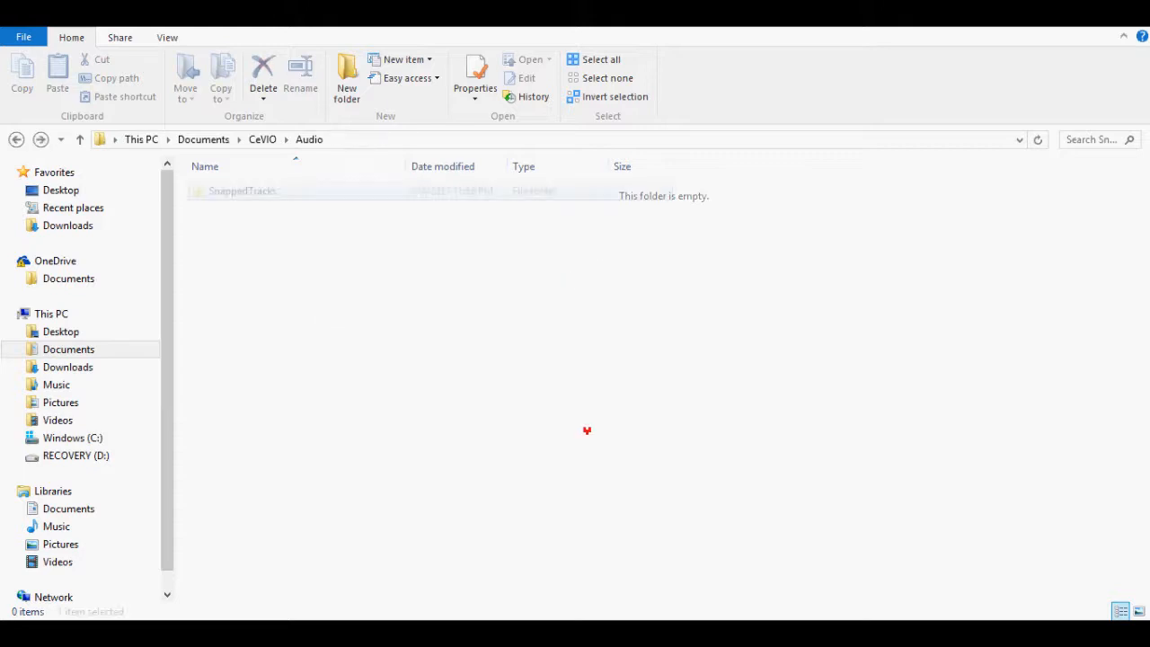
pyautogui.hotkey('alt', 'Left')
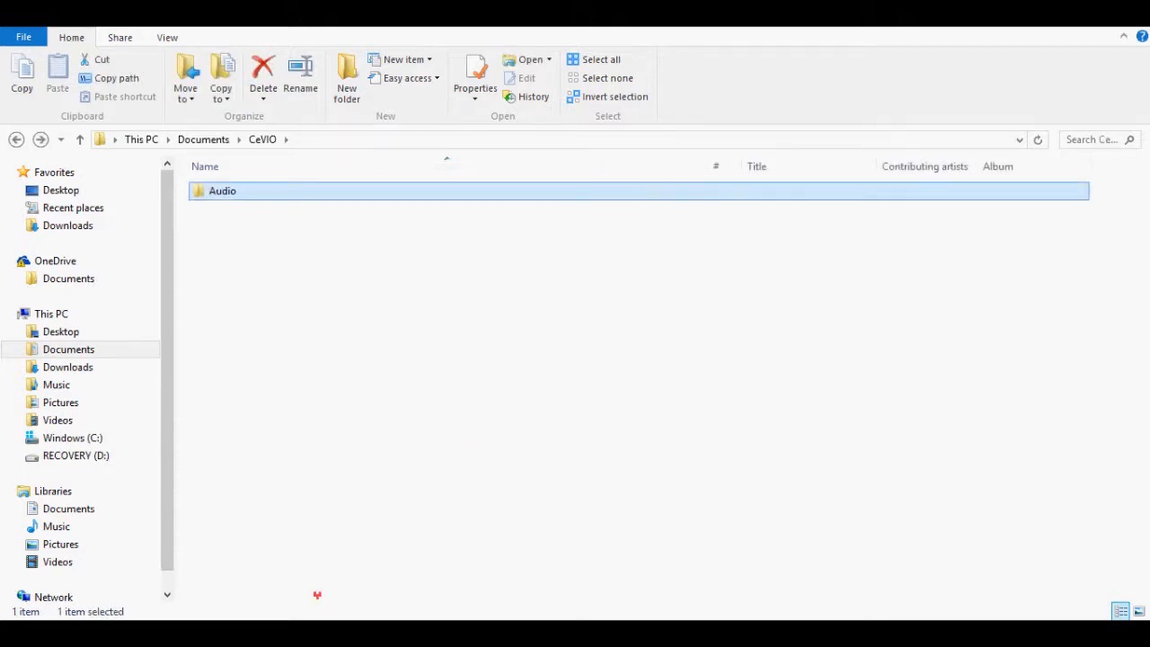
pyautogui.click(308, 572)
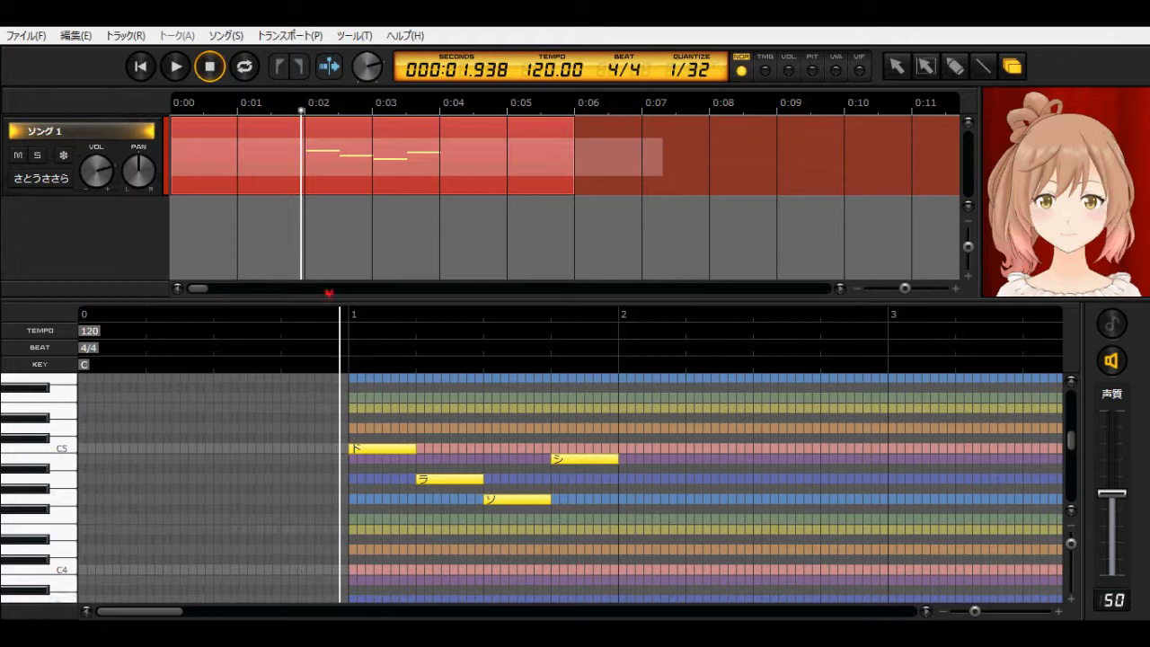
# Examine the list of available singers and the volume and pan controls of the ソング 1 track
pyautogui.click(25, 178)
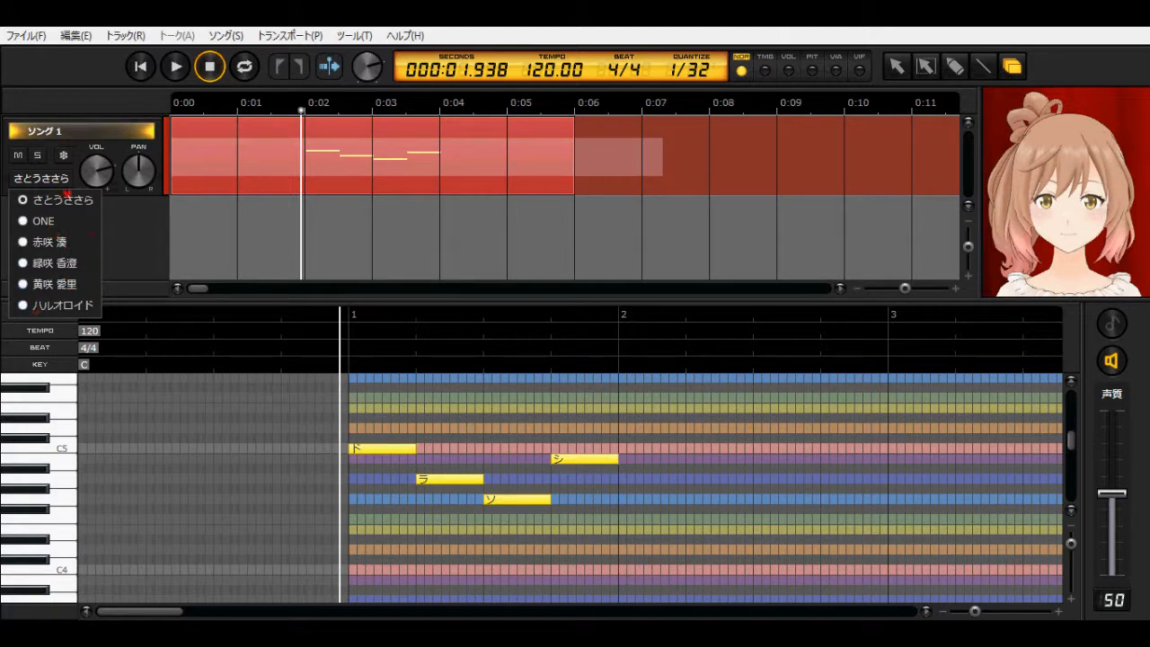
pyautogui.click(165, 207)
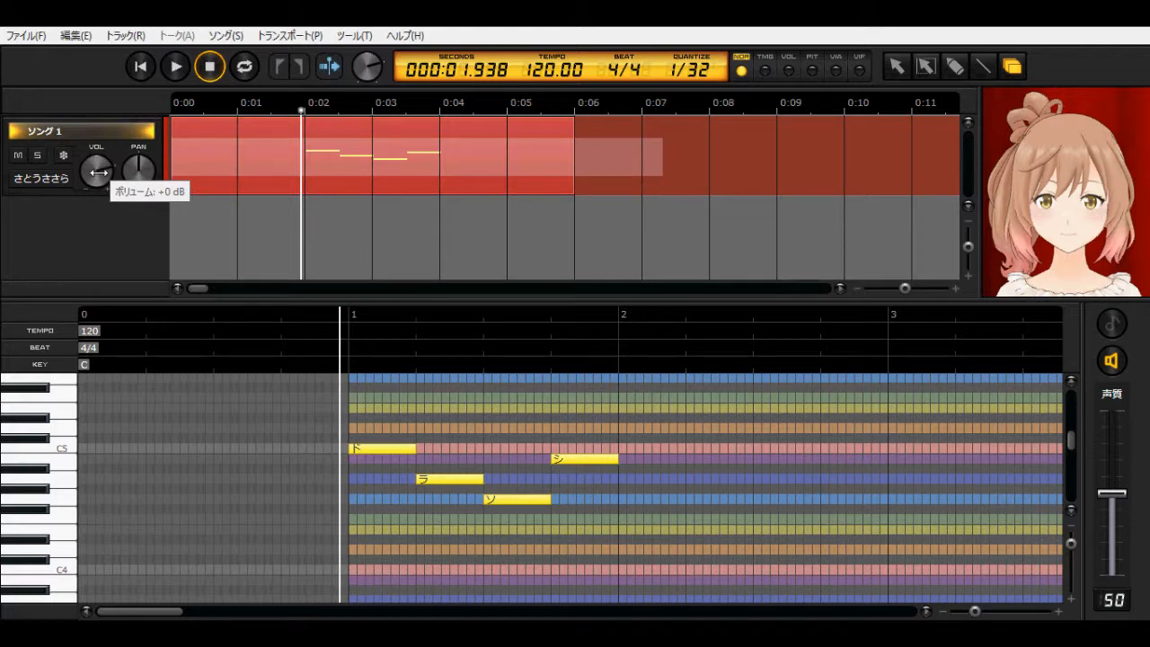
pyautogui.moveTo(97, 172); pyautogui.dragTo(99, 167)
pyautogui.moveTo(117, 277); pyautogui.dragTo(130, 154)
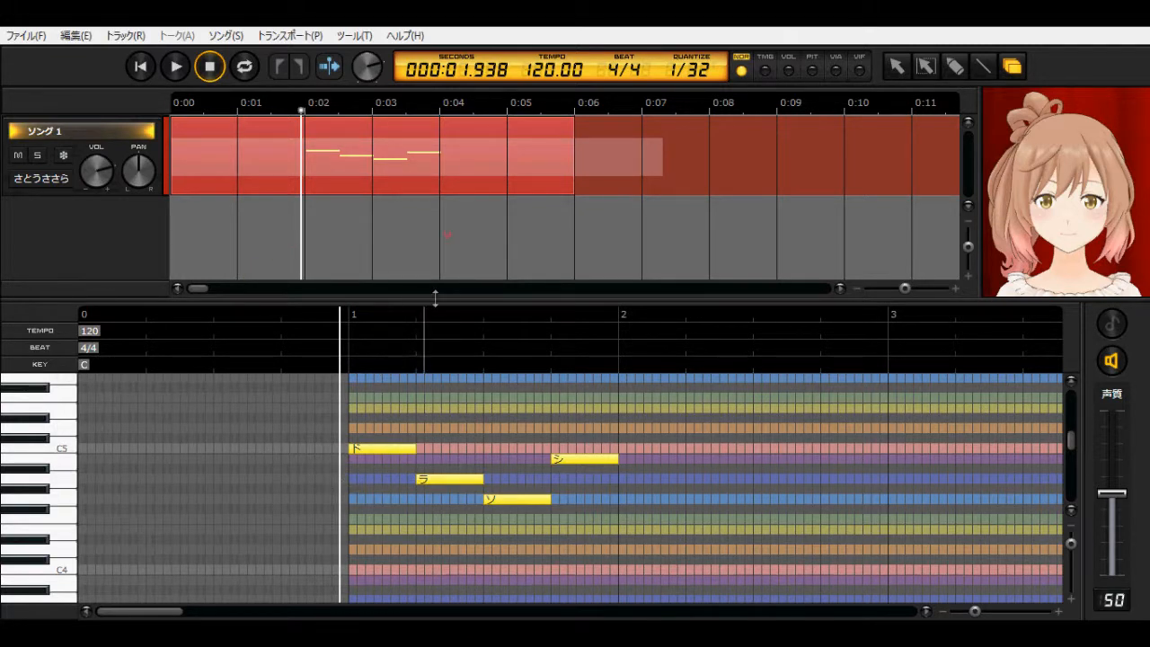
# Draw a D4 note and then a C#4 note, each about one beat long, at bar 2 with the Line tool, deleting each one
pyautogui.click(986, 63)
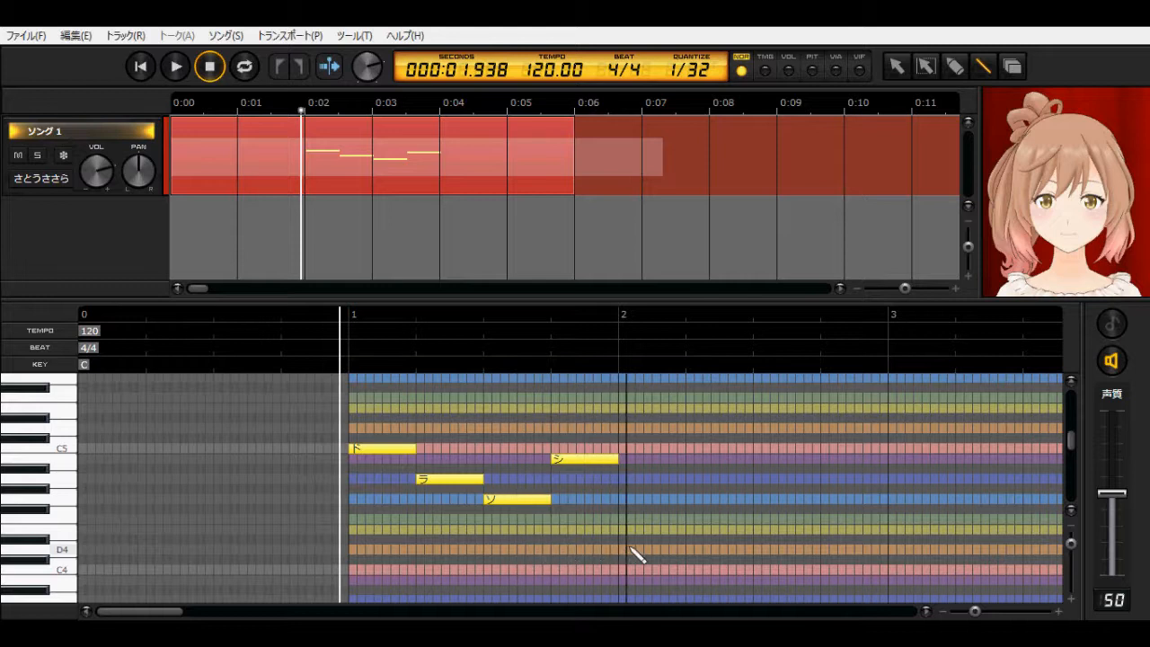
pyautogui.moveTo(631, 549); pyautogui.dragTo(698, 551)
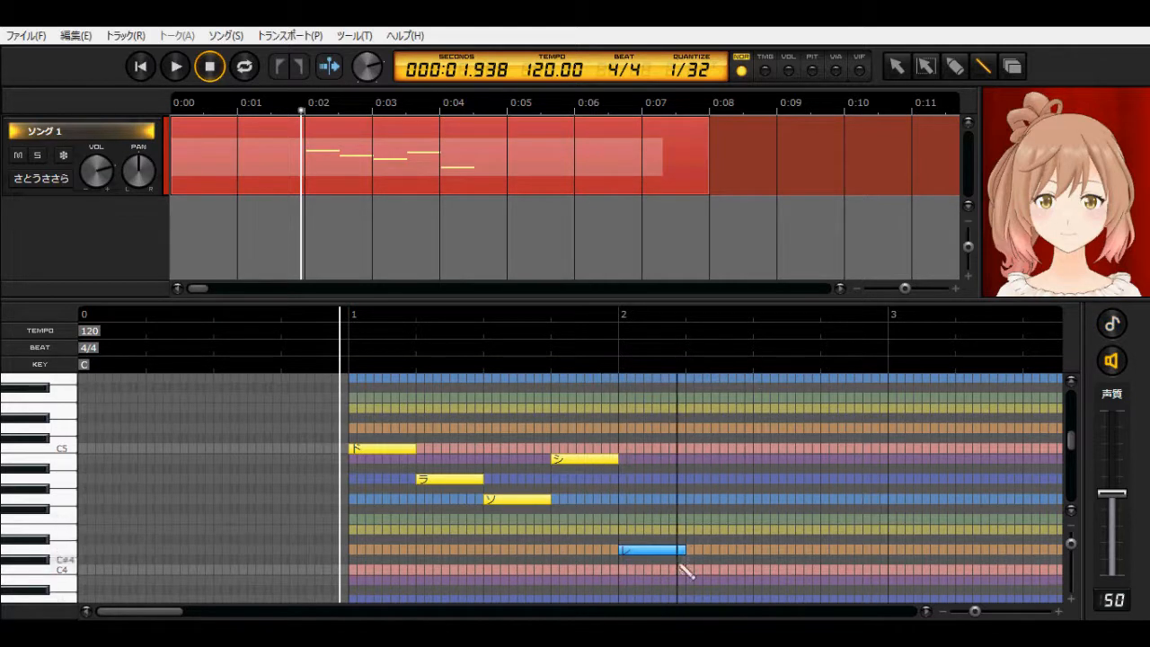
pyautogui.press('Delete')
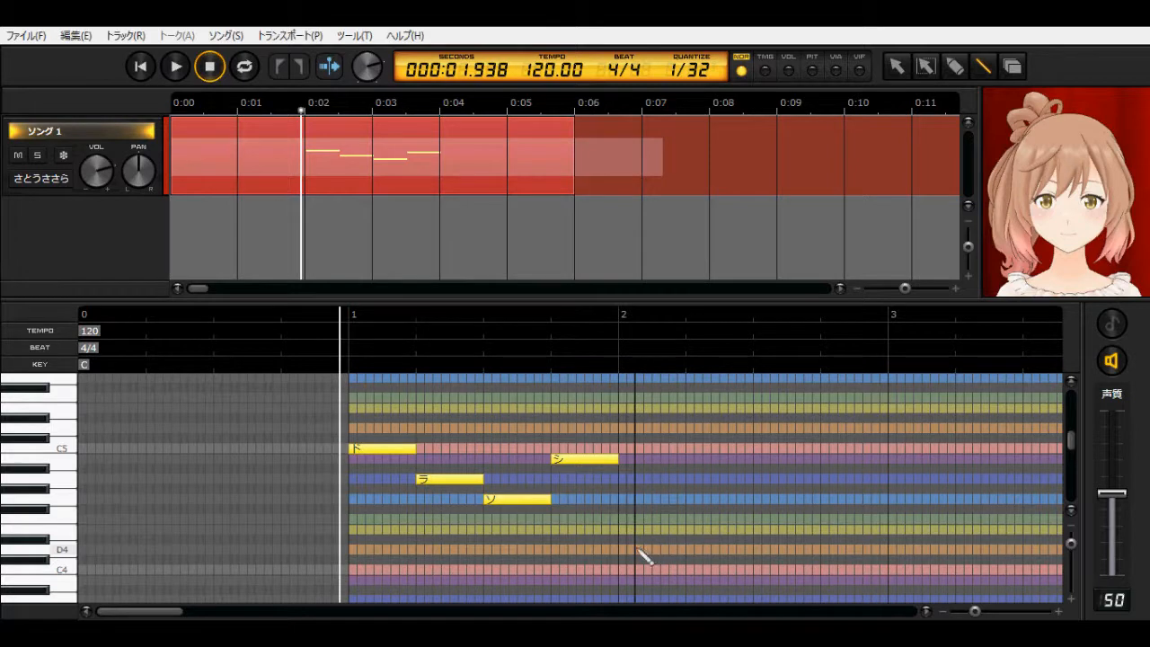
pyautogui.moveTo(620, 559); pyautogui.dragTo(693, 560)
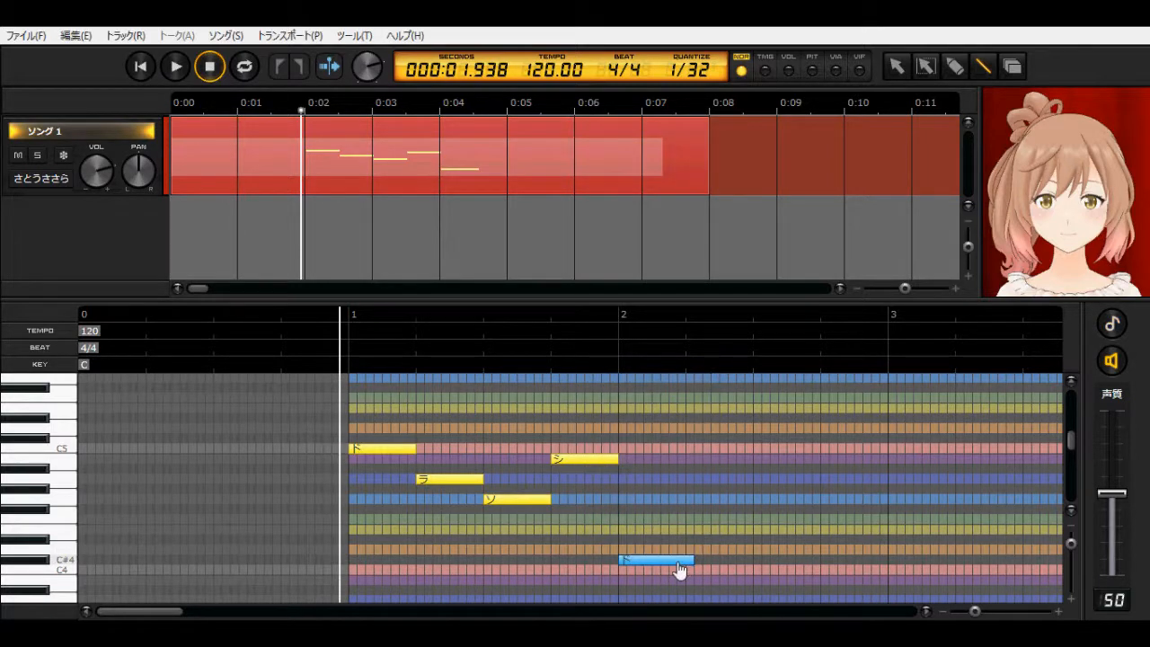
pyautogui.press('Delete')
# Draw a one-beat Eb4 note and then a one-beat F#4 note at bar 2, deleting each one
pyautogui.moveTo(625, 540); pyautogui.dragTo(690, 540)
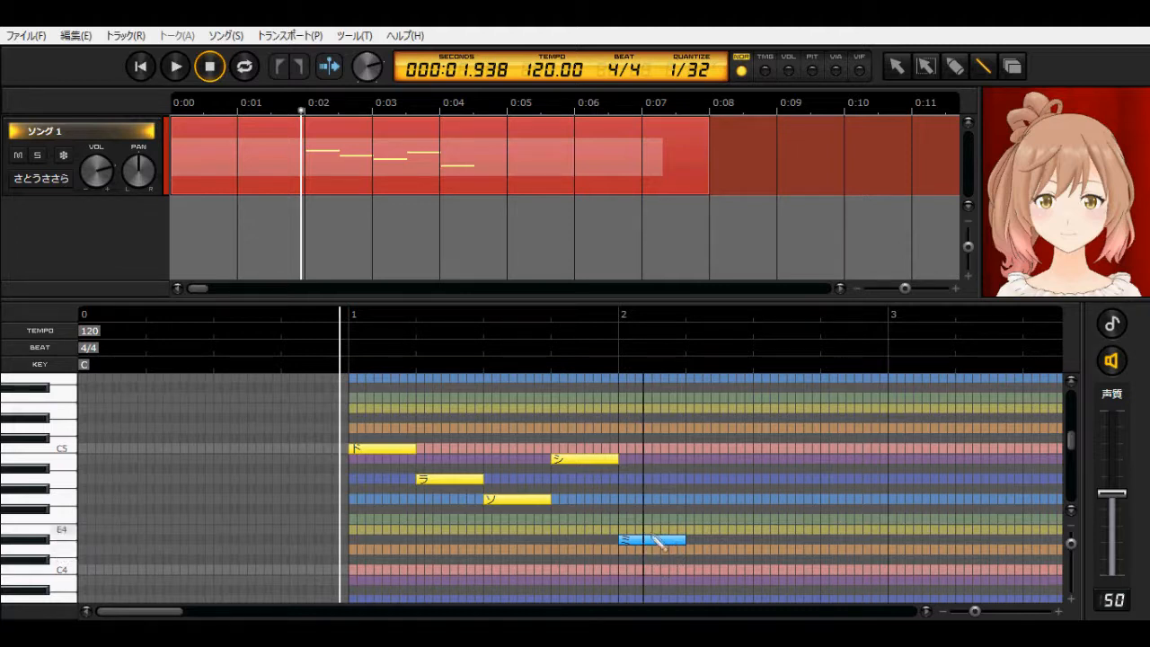
pyautogui.press('Delete')
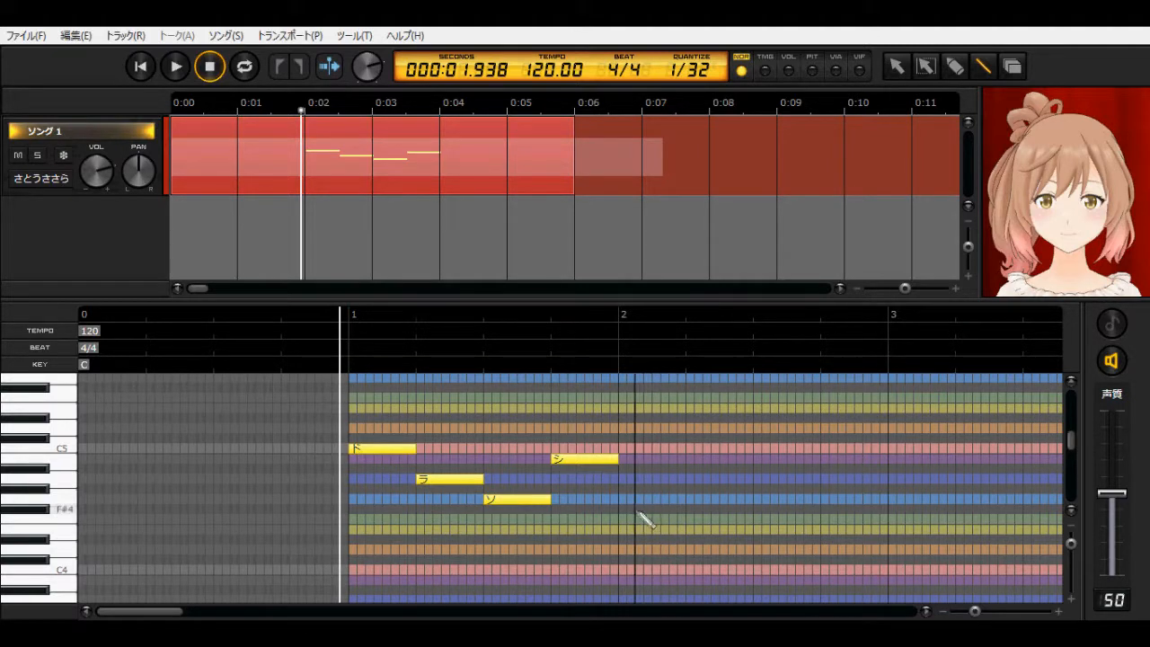
pyautogui.moveTo(626, 510); pyautogui.dragTo(692, 512)
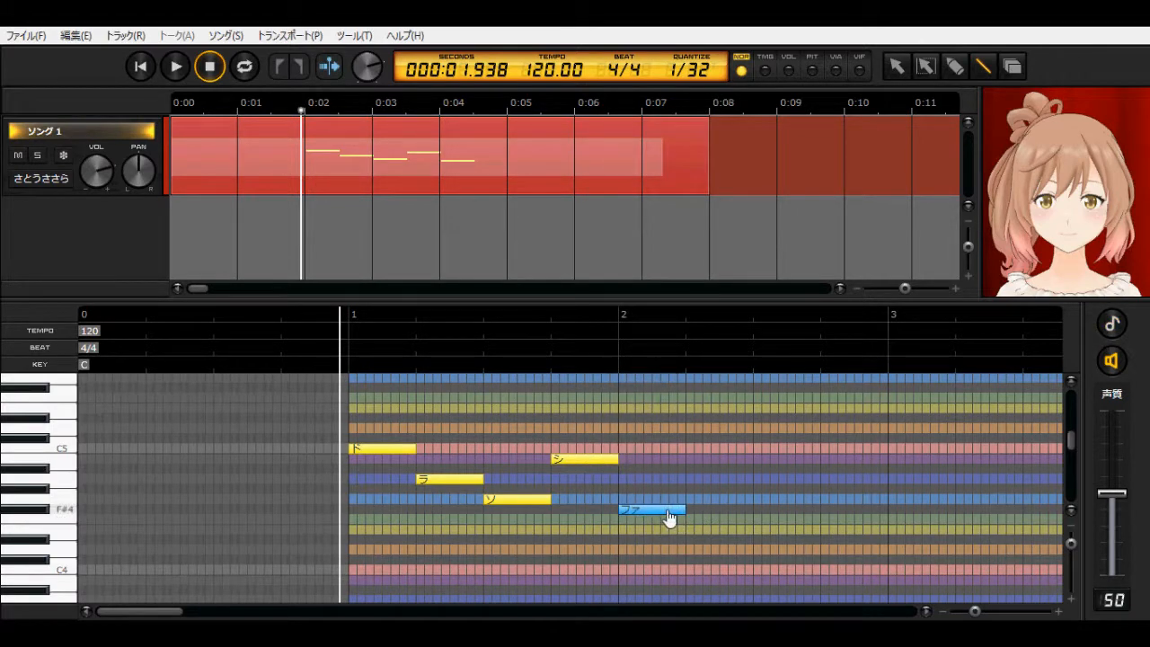
pyautogui.press('Delete')
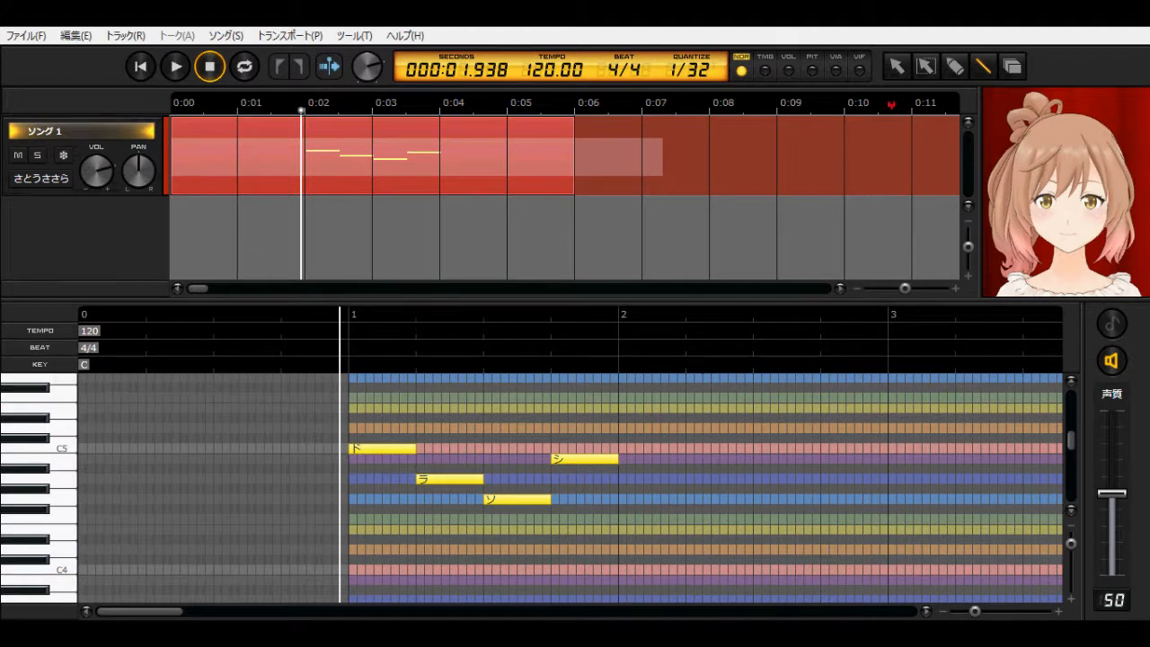
# Switch the keyboard input to Japanese and set the lyric of the first note, C5, to は
pyautogui.click(896, 66)
pyautogui.moveTo(633, 549); pyautogui.dragTo(359, 406)
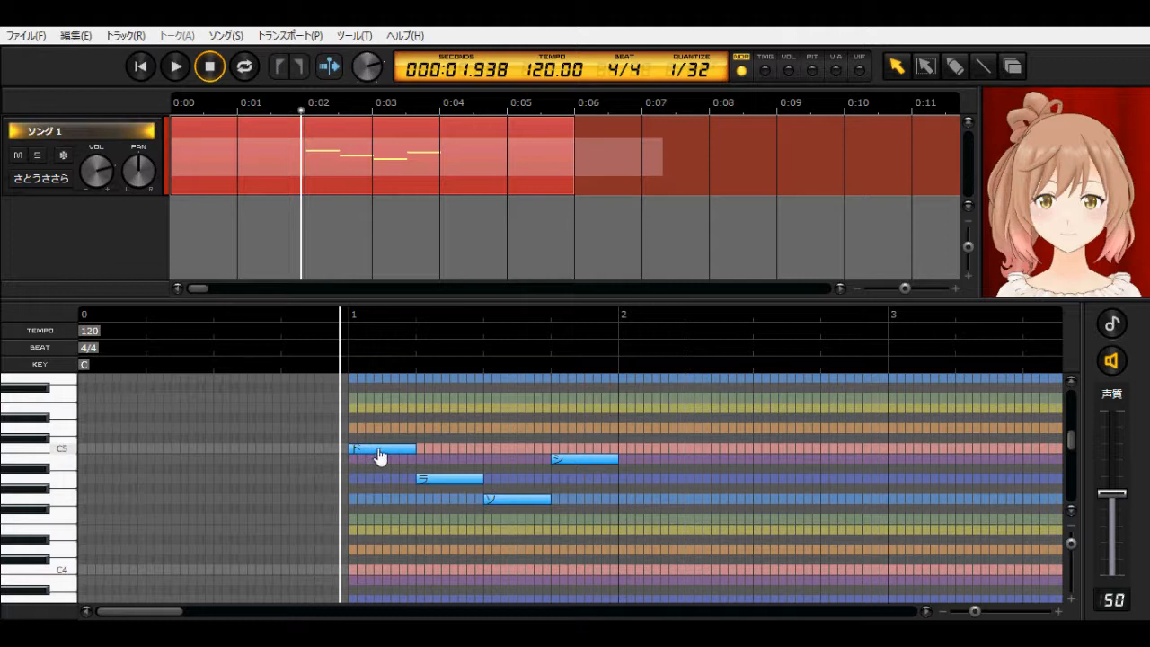
pyautogui.doubleClick(380, 452)
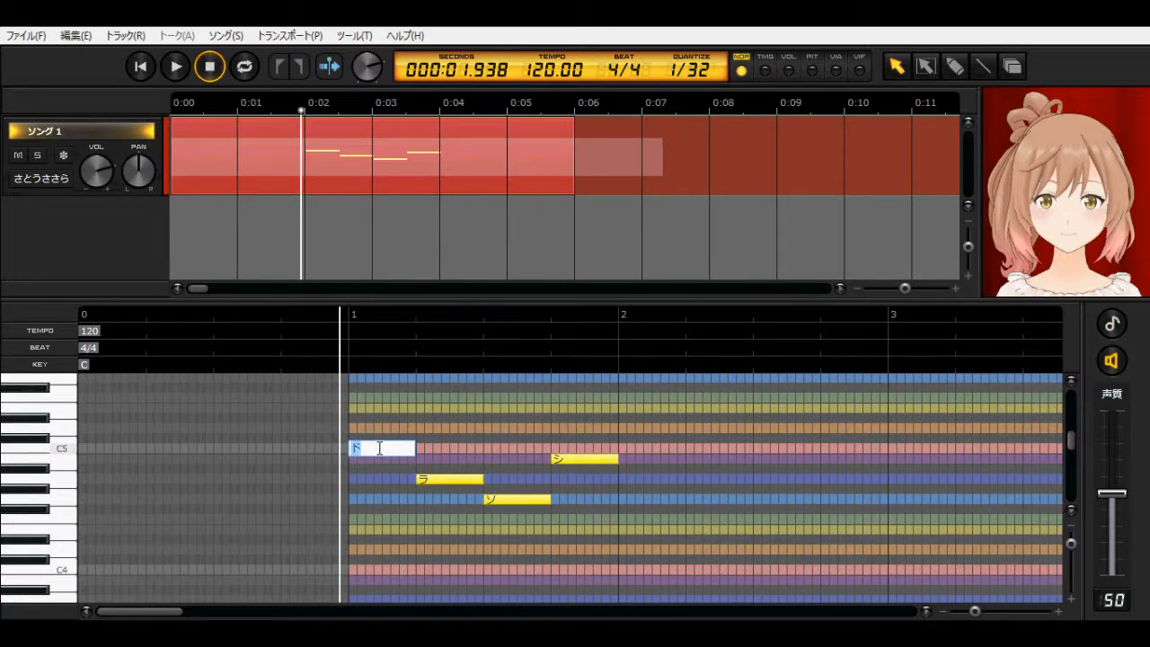
pyautogui.click(943, 633)
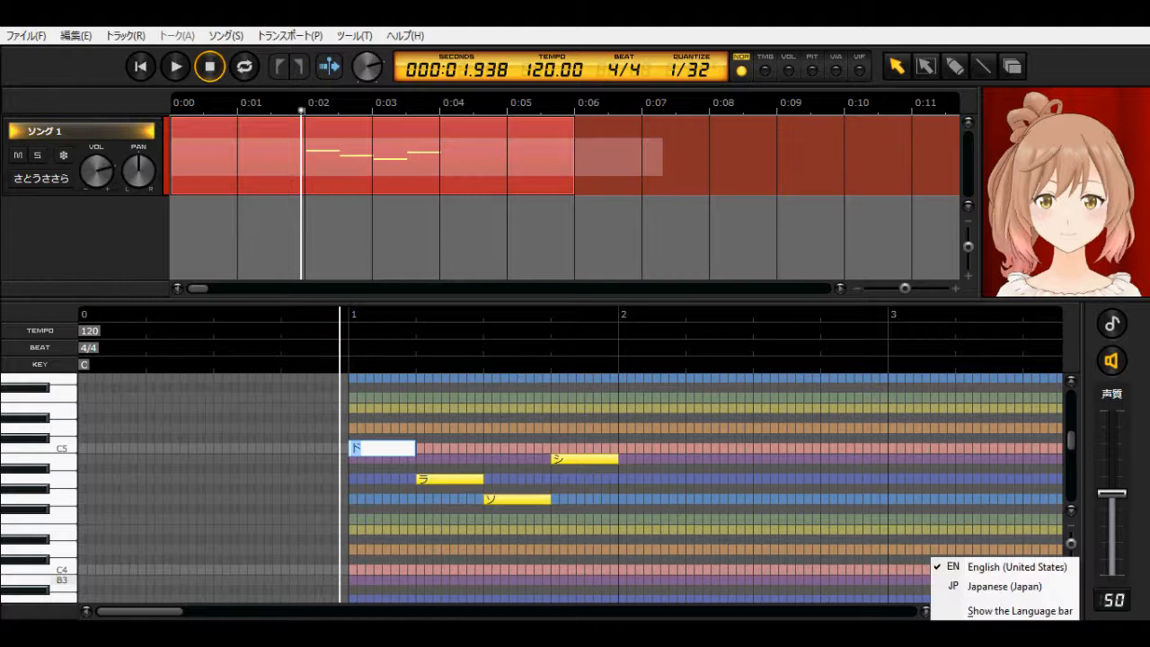
pyautogui.click(958, 587)
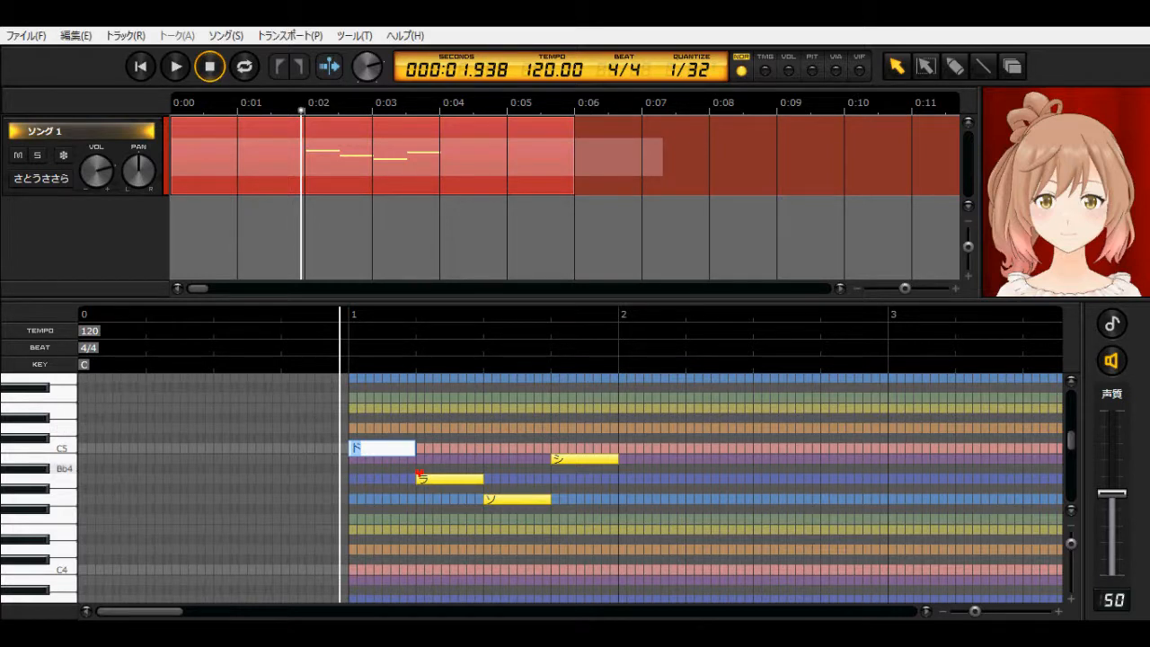
pyautogui.write('は')
pyautogui.press('Return')
pyautogui.press('Tab')
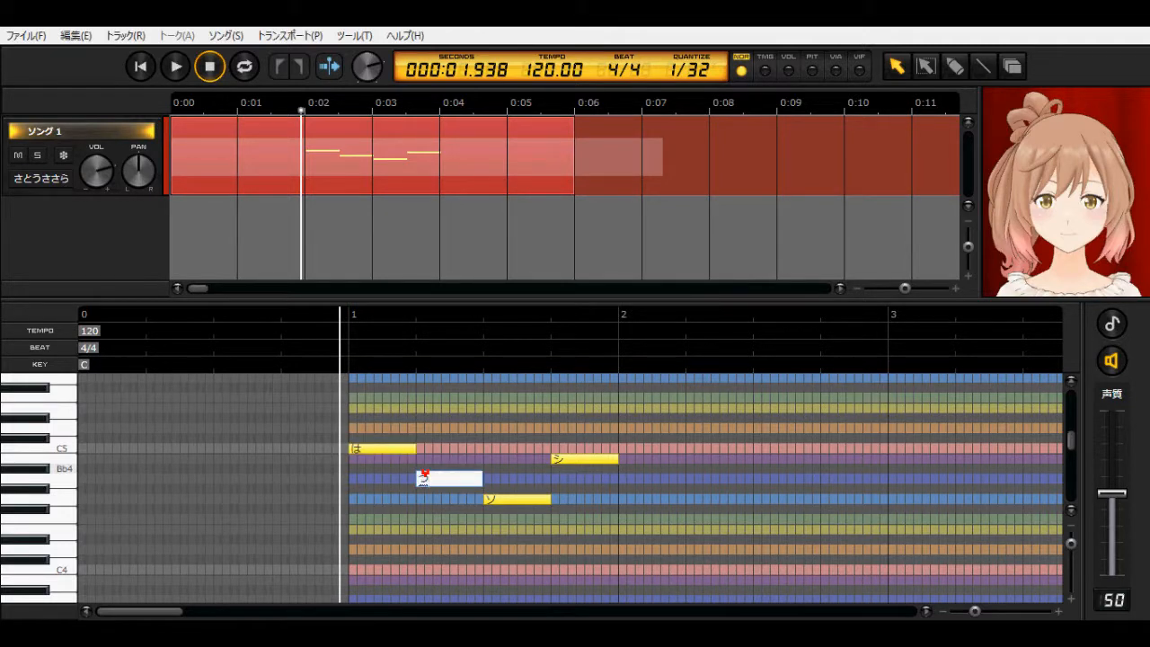
# Set the lyrics of the second, third and fourth notes to つ, ね and み one after another
pyautogui.press('Return')
pyautogui.press('Tab')
pyautogui.write('ね')
pyautogui.press('Return')
pyautogui.press('Tab')
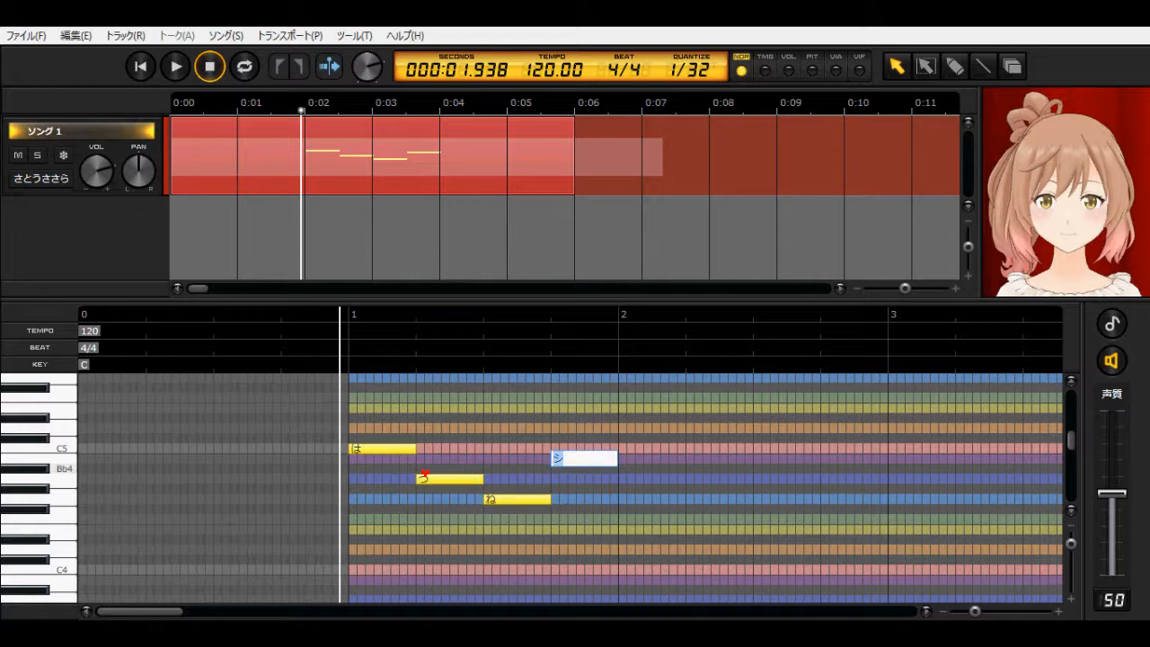
pyautogui.write('み')
pyautogui.press('Return')
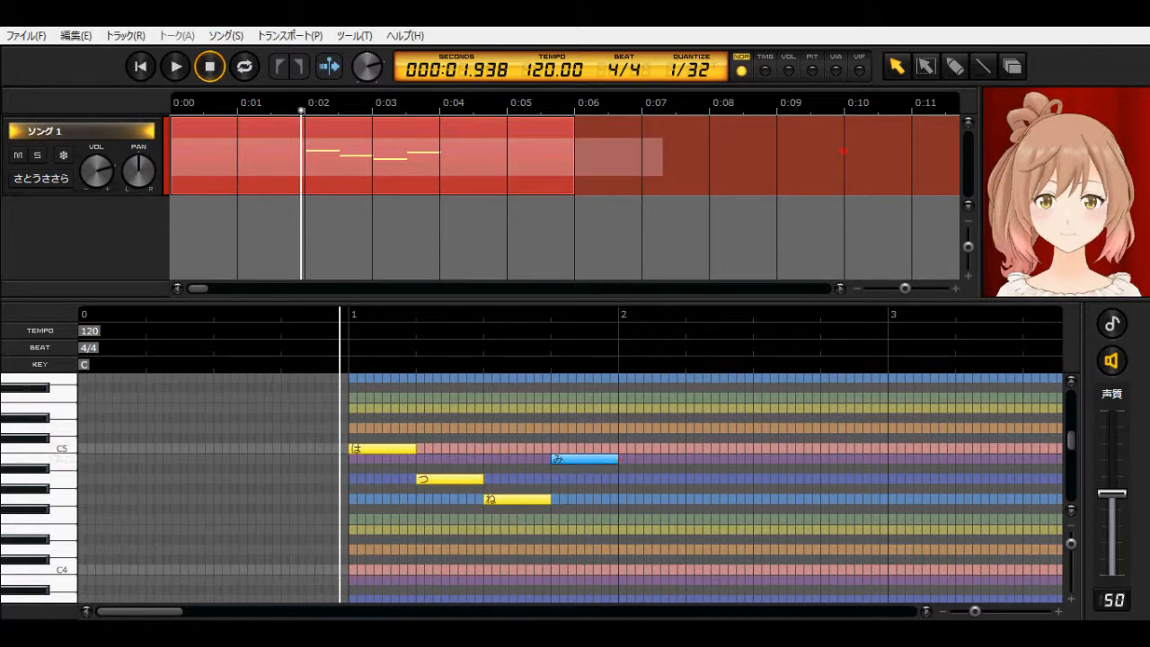
# Draw a one-beat F4 note at the start of bar 2 with the Pen tool and set its lyric to く
pyautogui.click(926, 66)
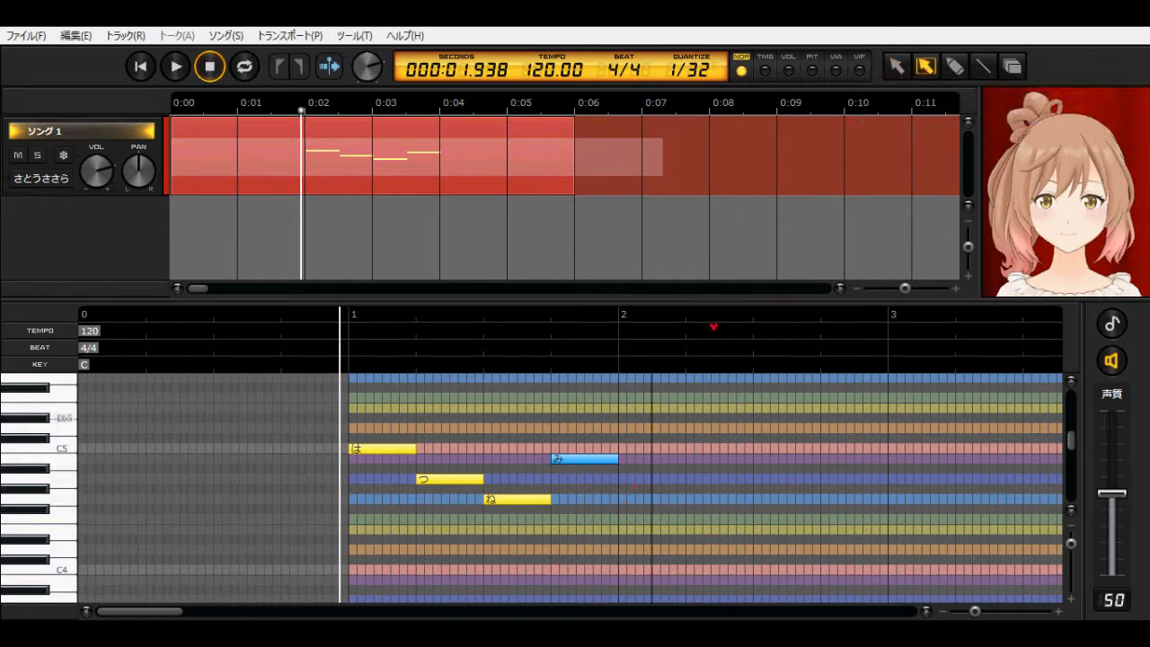
pyautogui.click(955, 66)
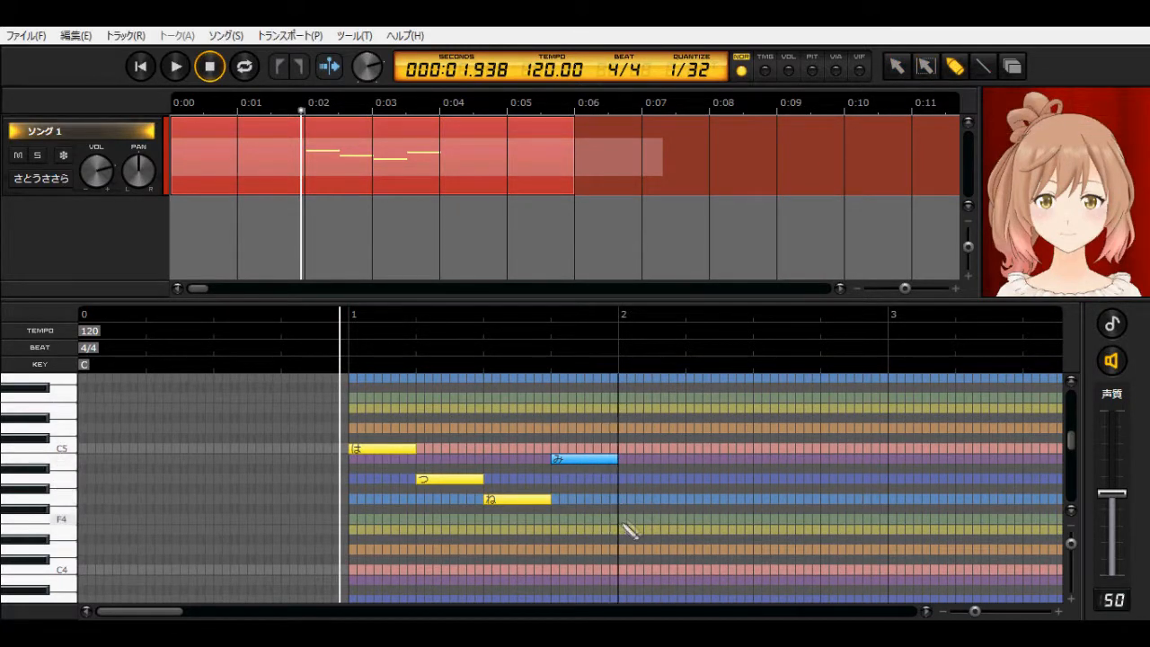
pyautogui.moveTo(622, 520); pyautogui.dragTo(687, 522)
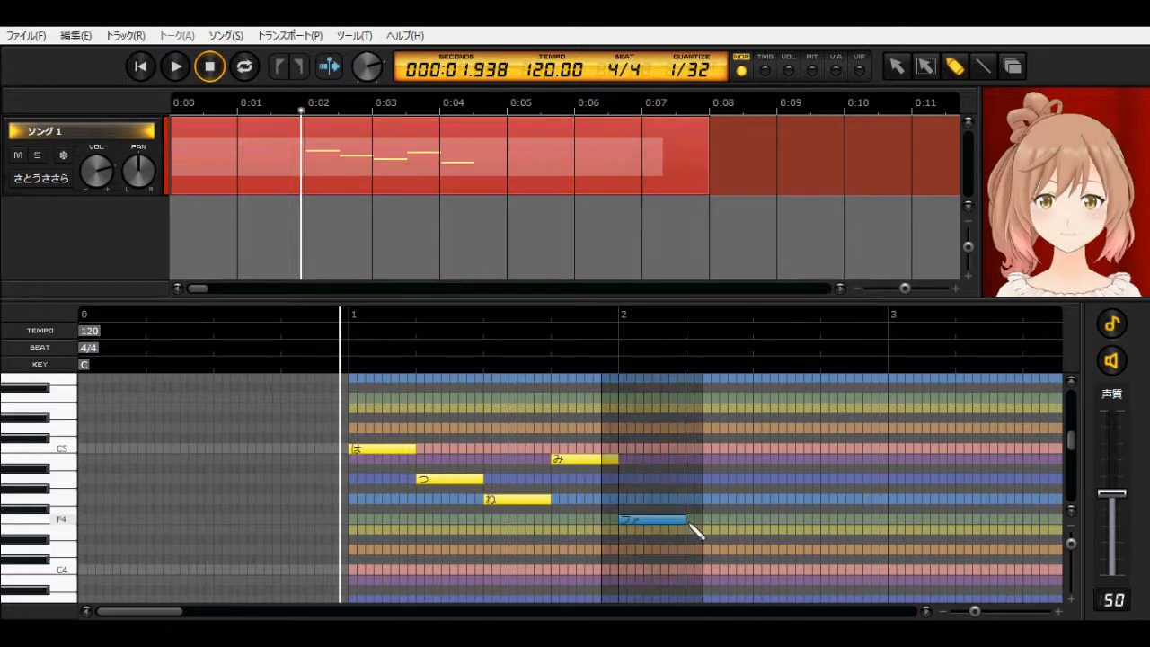
pyautogui.doubleClick(651, 520)
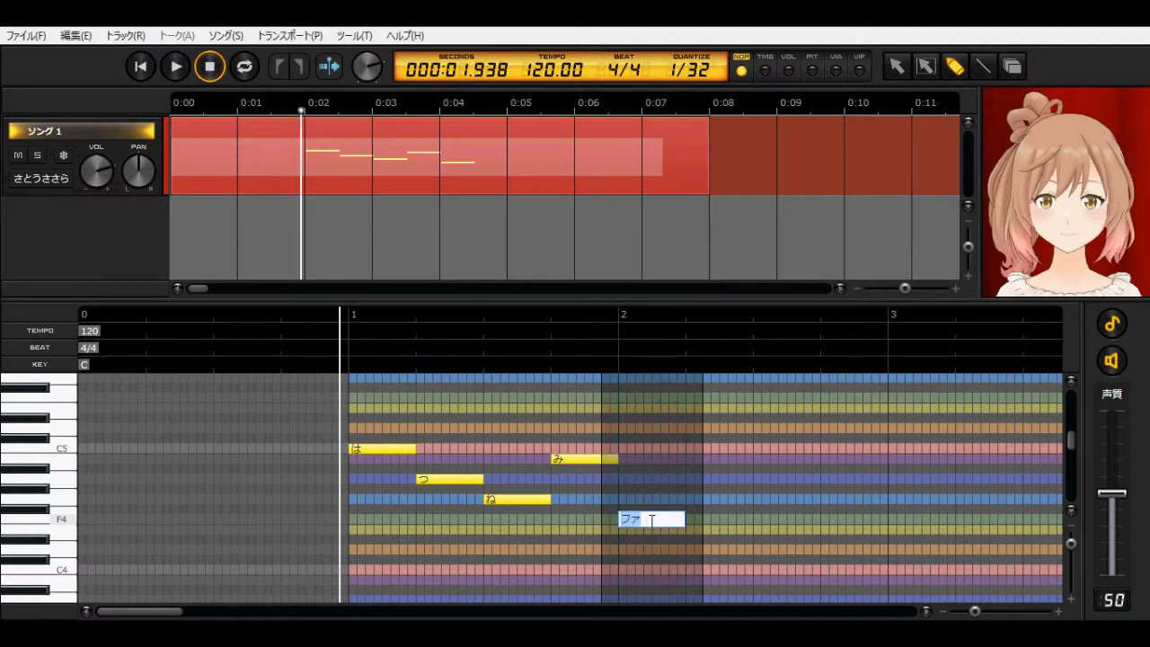
pyautogui.write('く')
pyautogui.press('Return')
pyautogui.press('Return')
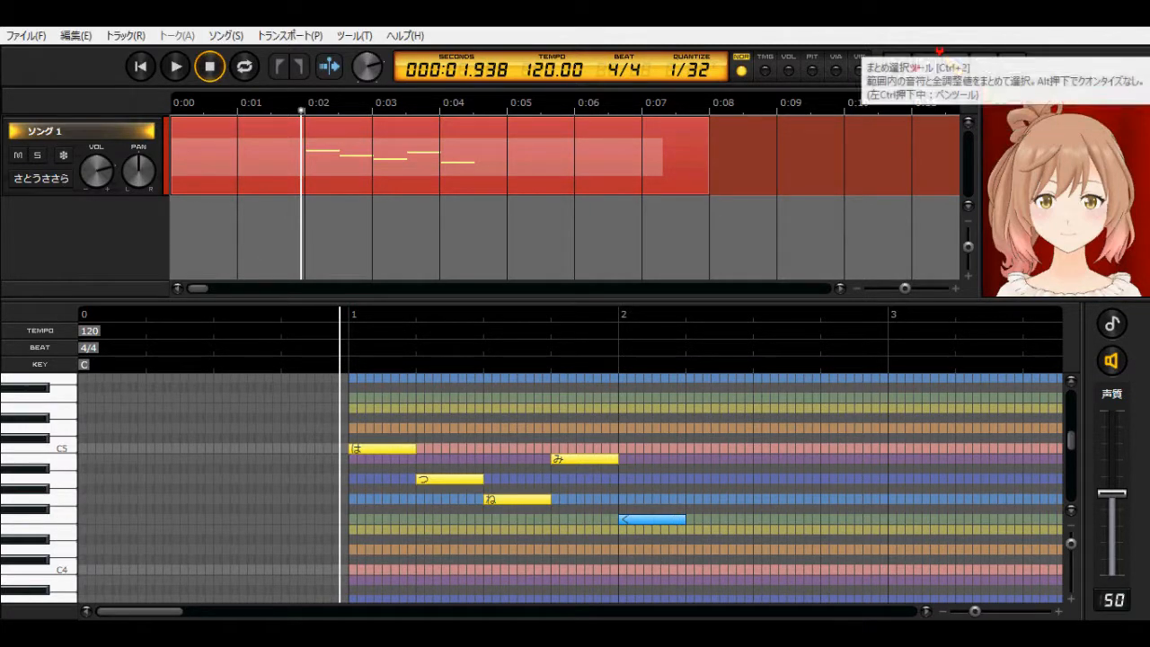
# Replace the lyrics of all five notes with ゆずきゆか using batch lyric entry (歌詞のまとめ入力), one character per note
pyautogui.click(897, 64)
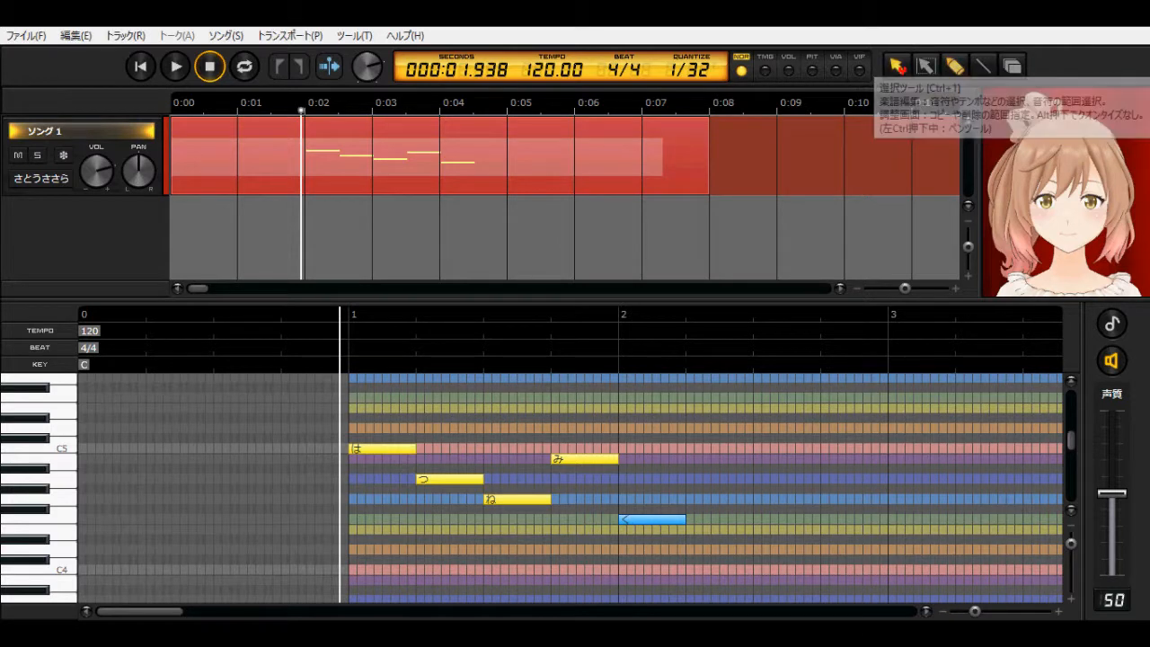
pyautogui.click(579, 530)
pyautogui.moveTo(579, 530); pyautogui.dragTo(355, 411)
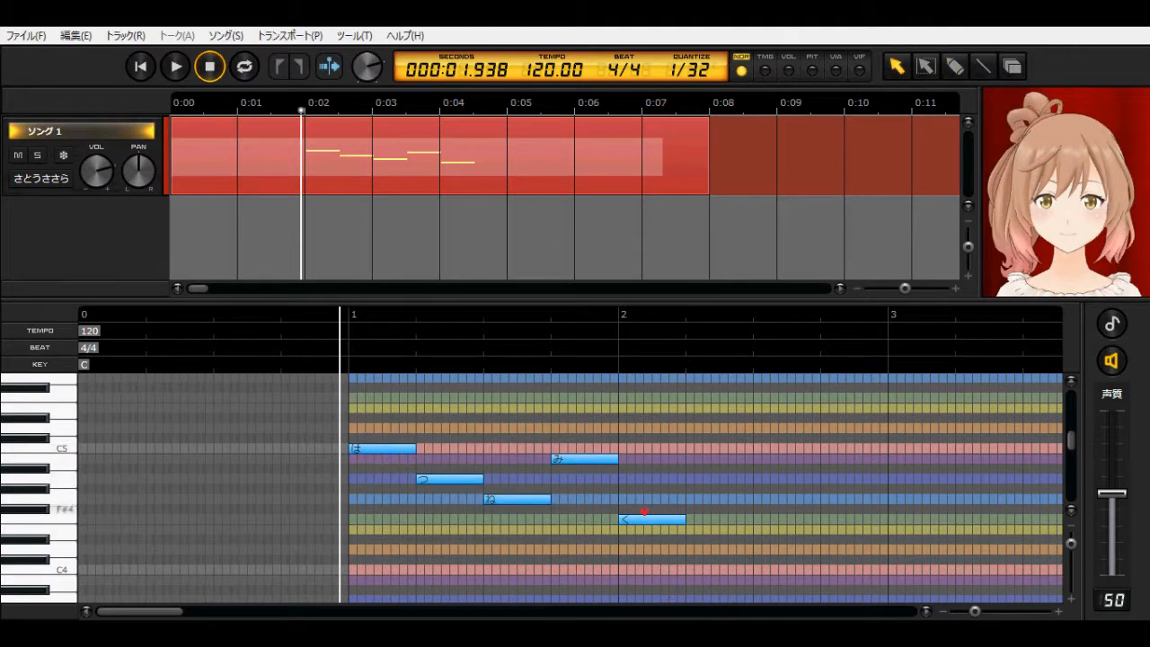
pyautogui.click(581, 467)
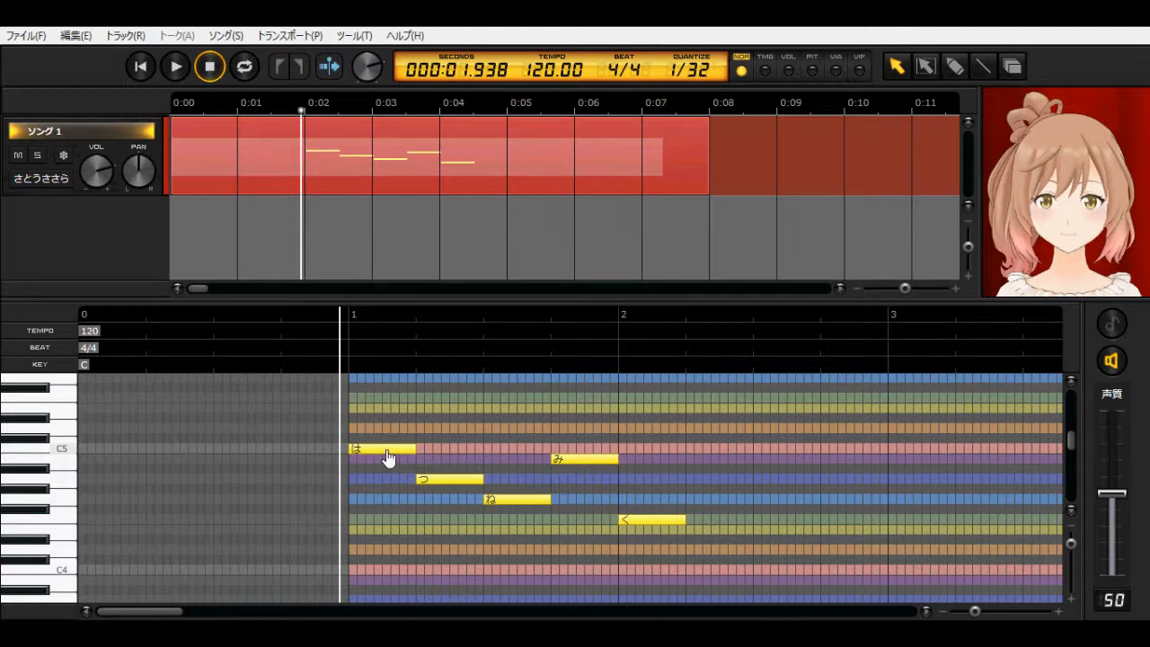
pyautogui.moveTo(664, 536); pyautogui.dragTo(389, 434)
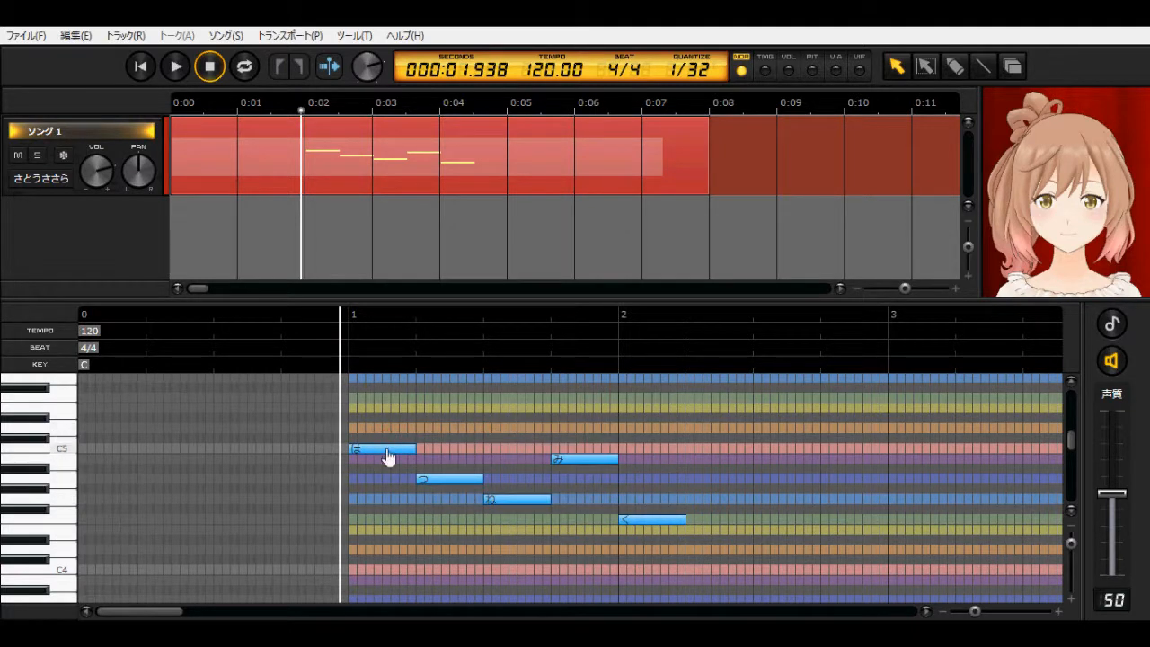
pyautogui.rightClick(387, 449)
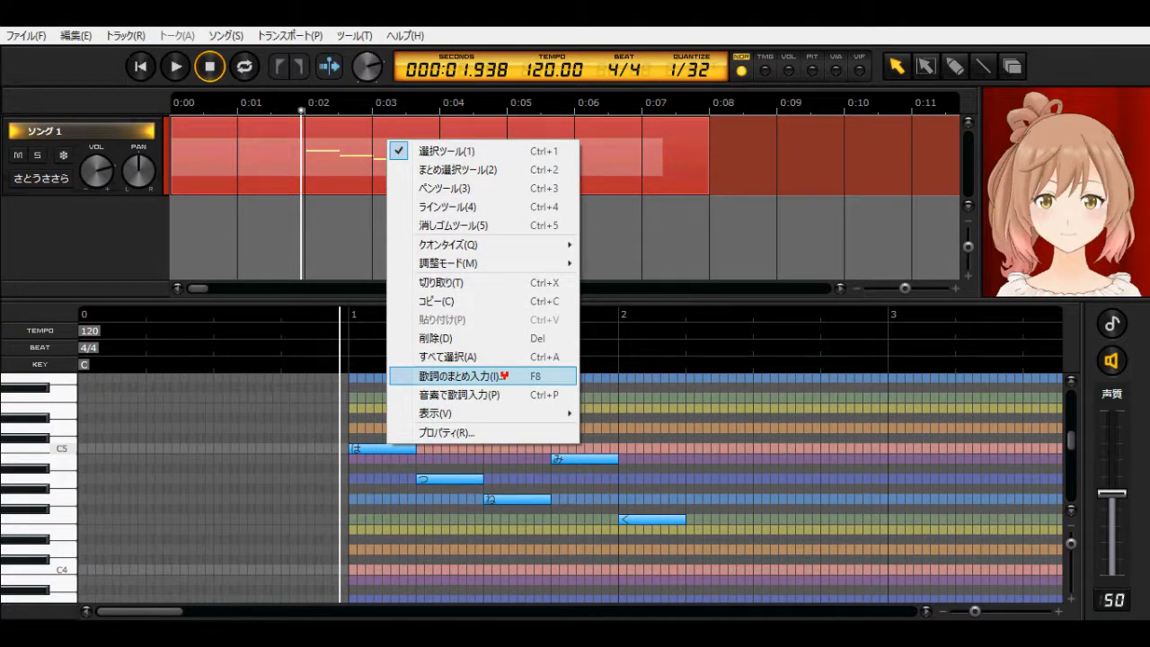
pyautogui.click(505, 376)
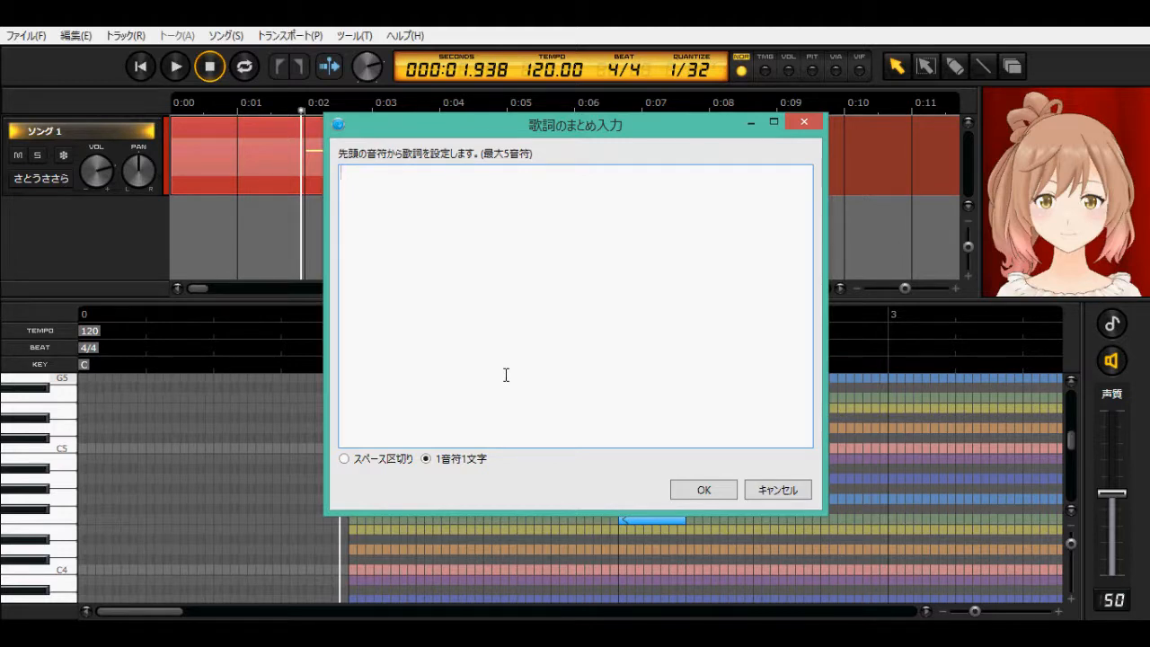
pyautogui.write('yuzuki')
pyautogui.press('Return')
pyautogui.write('yuka')
pyautogui.click(703, 491)
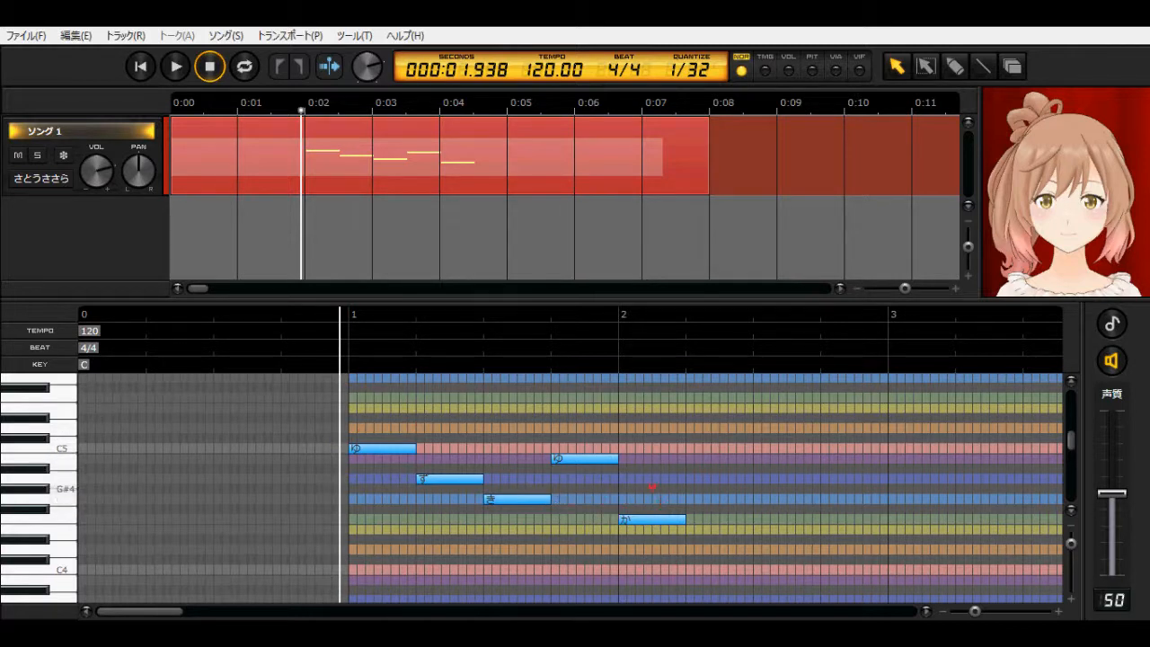
pyautogui.hotkey('ctrl', 'a')
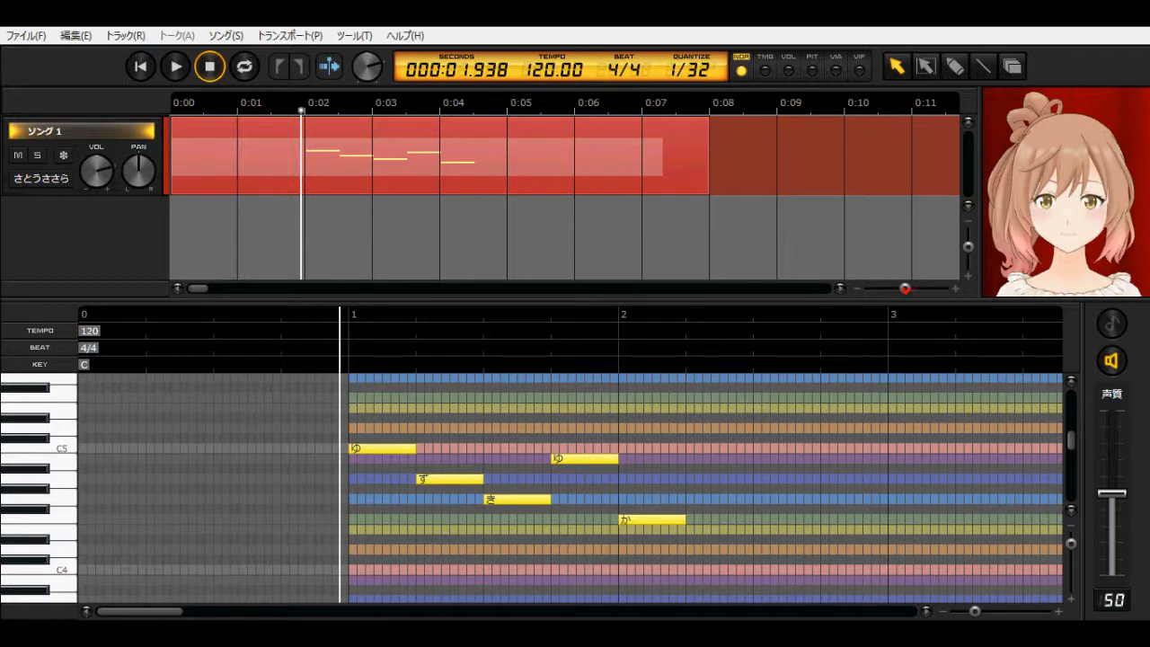
# Enlarge the note editor over the track area, view the volume and pitch curves, and restore the note view below the tracks
pyautogui.moveTo(969, 246)
pyautogui.mouseDown()
pyautogui.moveTo(969, 265)
pyautogui.moveTo(967, 249)
pyautogui.mouseUp()
pyautogui.moveTo(905, 288)
pyautogui.mouseDown()
pyautogui.moveTo(915, 287)
pyautogui.moveTo(877, 288)
pyautogui.moveTo(905, 287)
pyautogui.mouseUp()
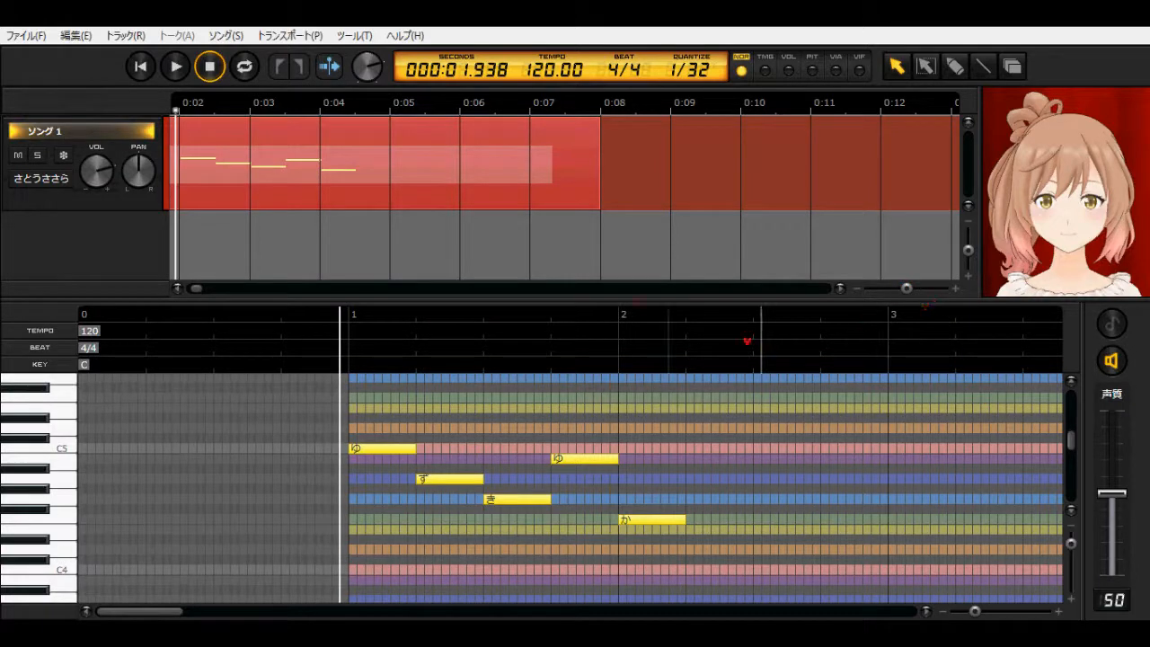
pyautogui.moveTo(616, 301); pyautogui.dragTo(603, 68)
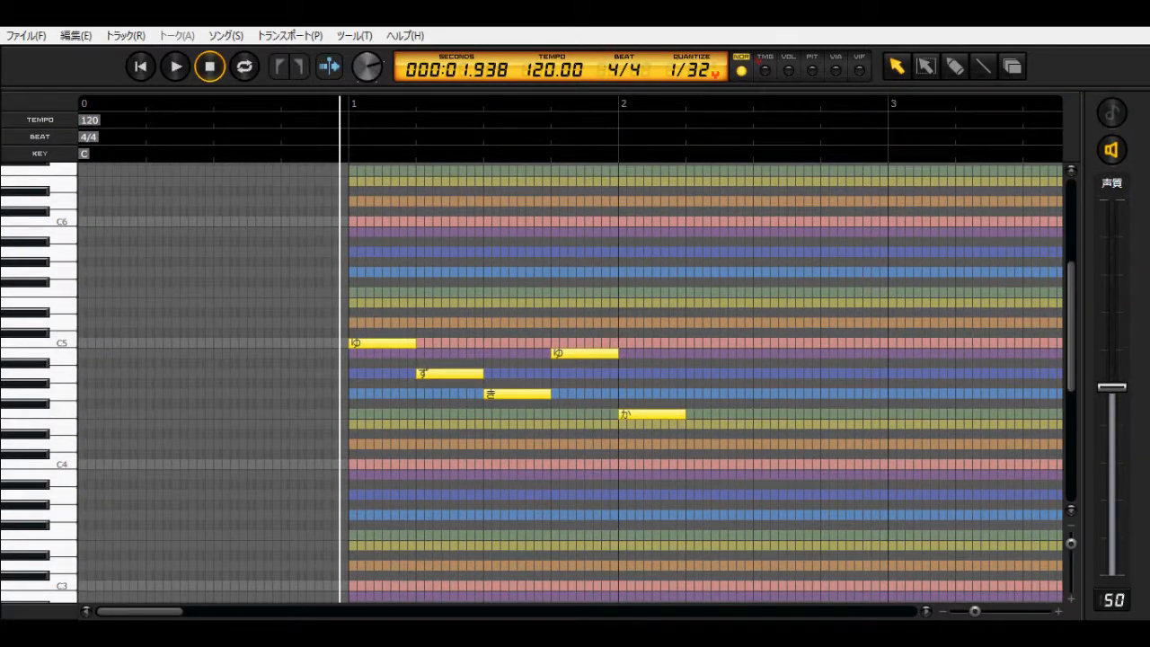
pyautogui.click(789, 70)
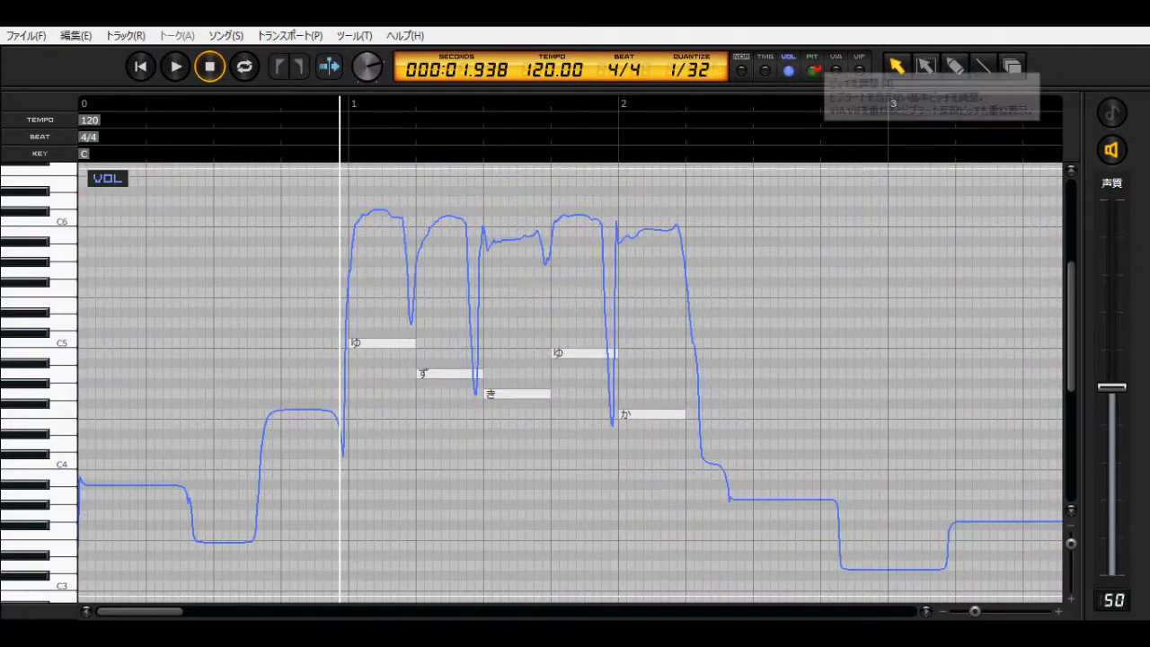
pyautogui.click(813, 70)
pyautogui.click(741, 70)
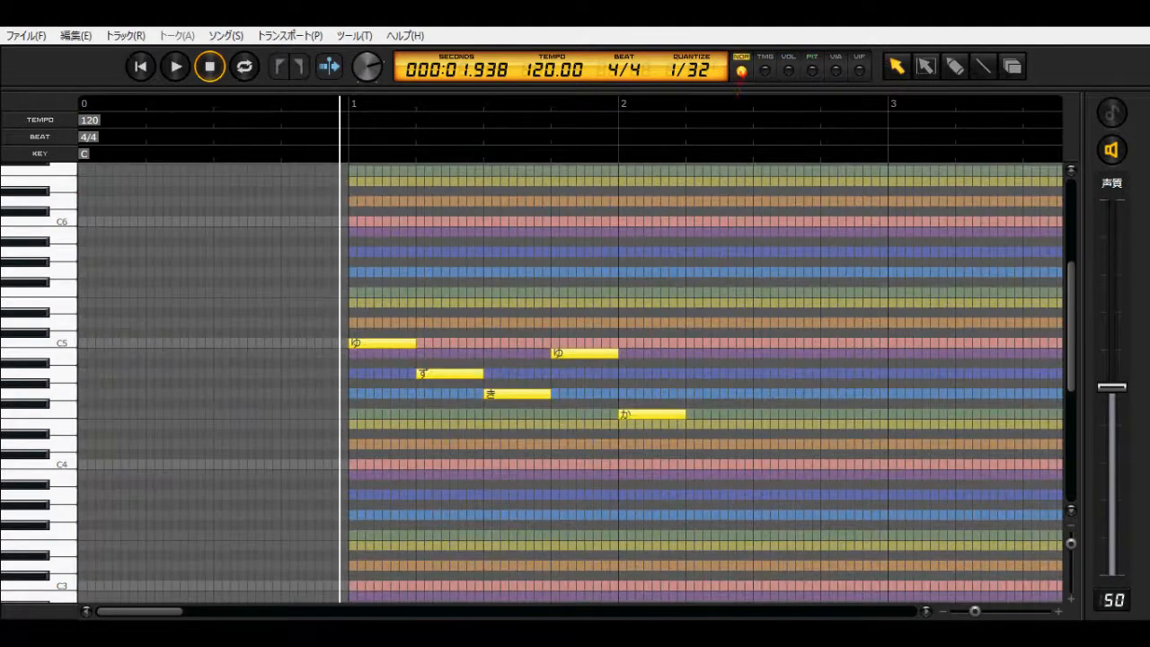
pyautogui.moveTo(740, 90); pyautogui.dragTo(772, 235)
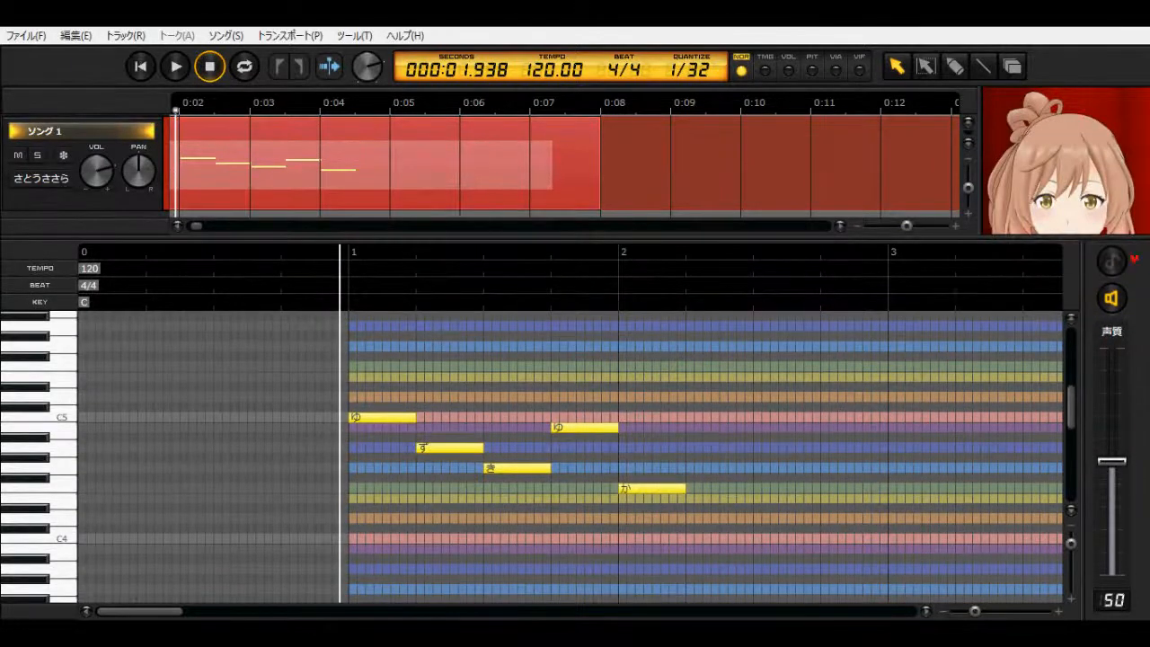
# Audition the five selected notes with the preview function (試聴), and clear the selection
pyautogui.moveTo(746, 543); pyautogui.dragTo(350, 373)
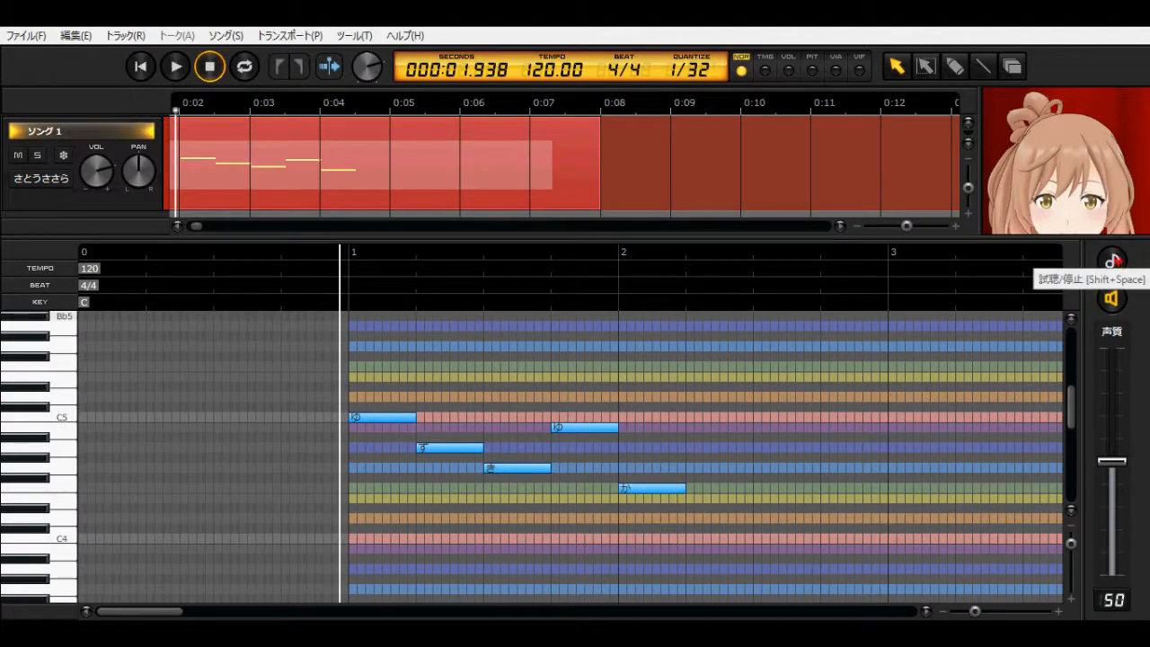
pyautogui.click(1114, 262)
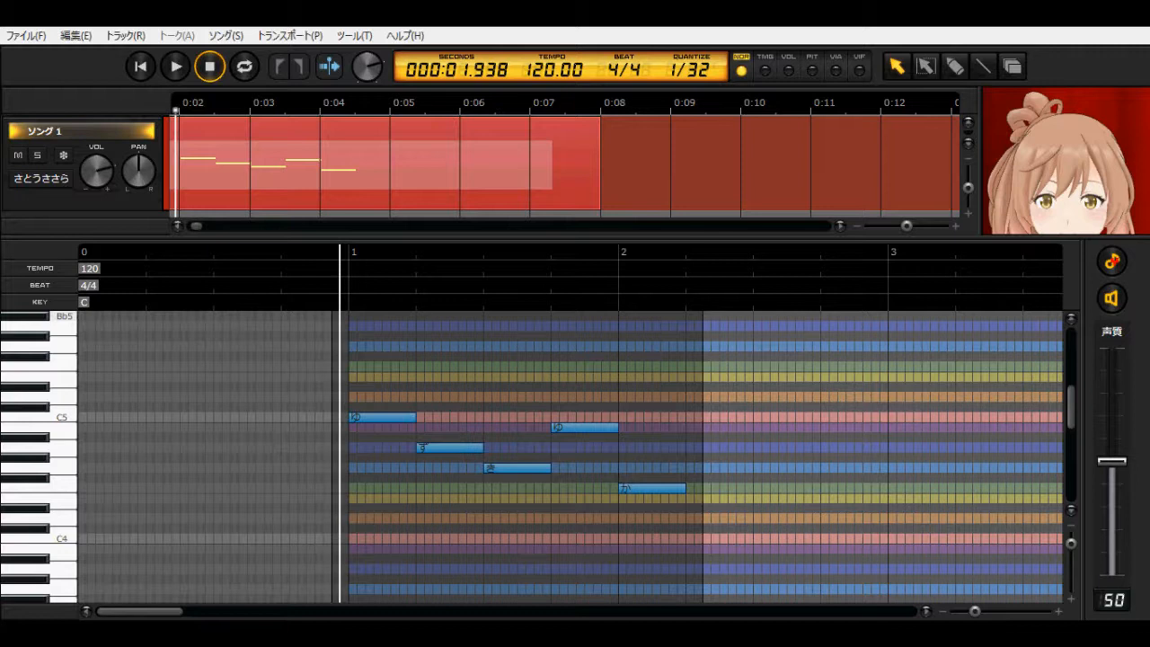
pyautogui.click(994, 388)
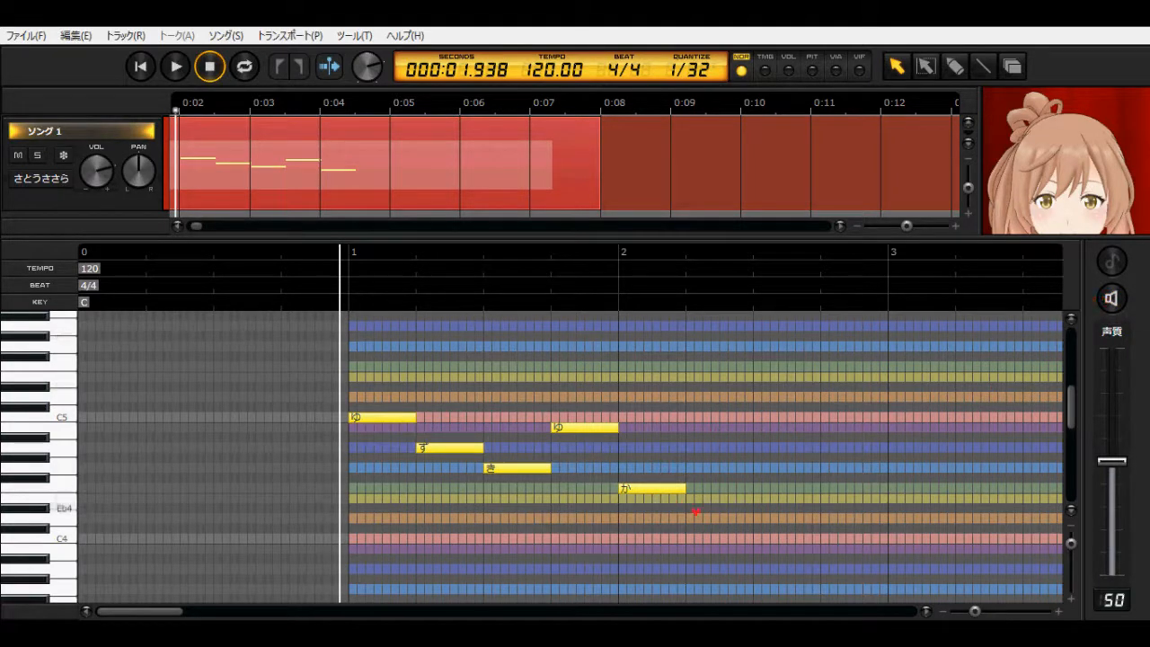
# Select the five notes, play the song through them with the speaker option off, and turn that option back on
pyautogui.moveTo(717, 527); pyautogui.dragTo(359, 395)
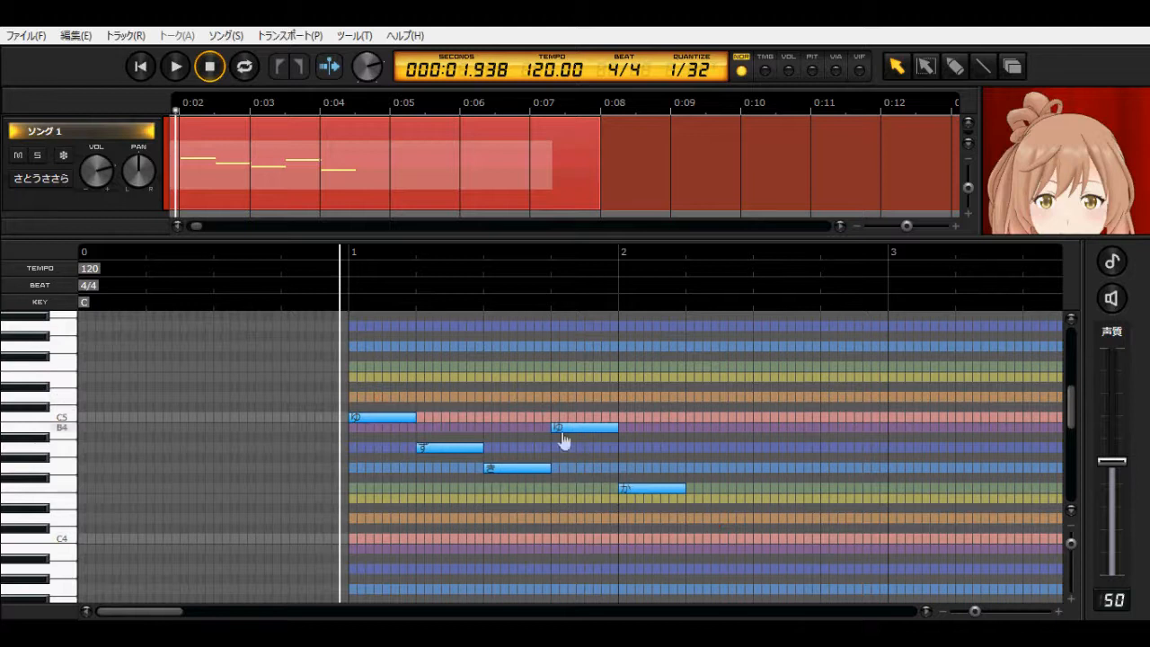
pyautogui.press('space')
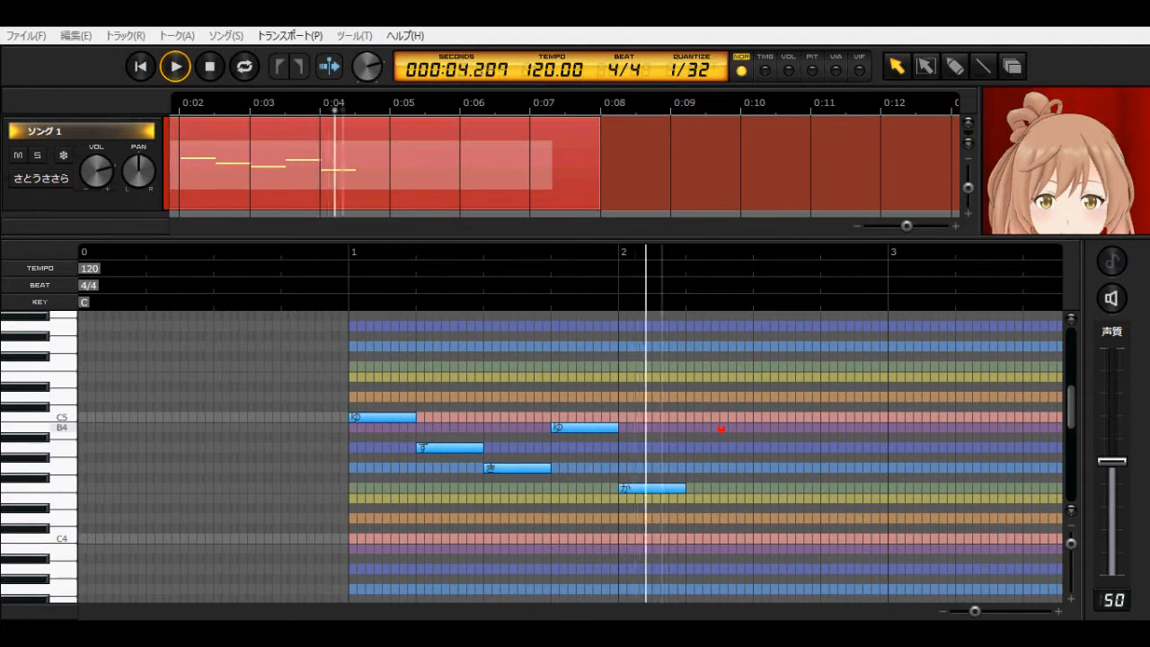
pyautogui.press('space')
pyautogui.click(1112, 298)
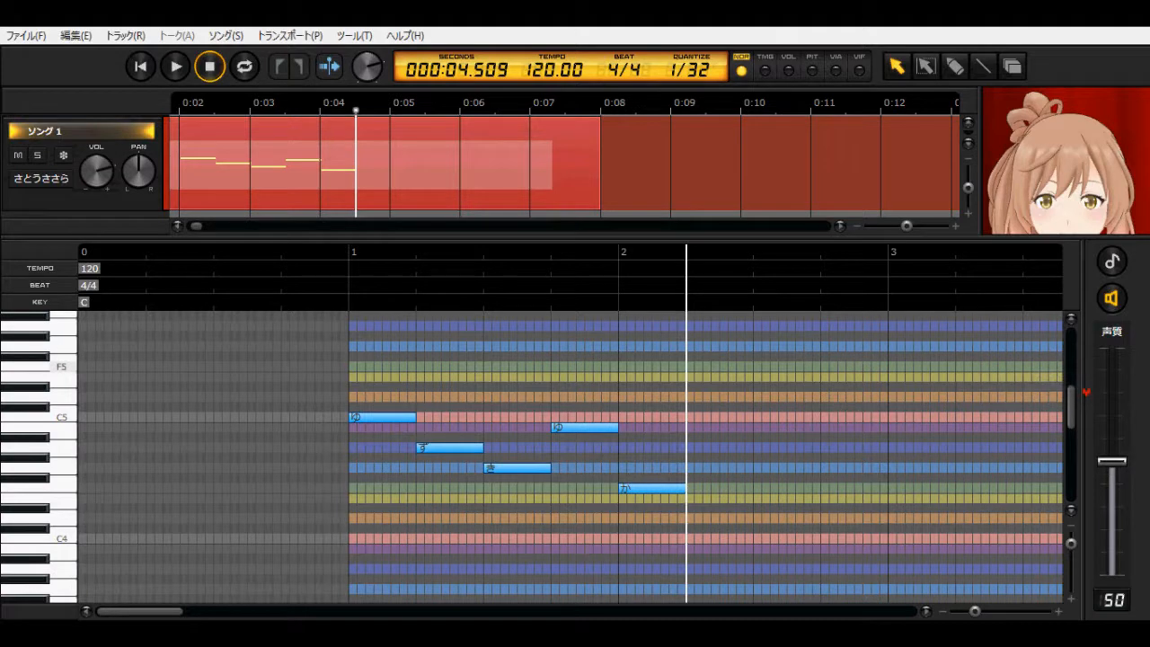
# Set the voice quality (声質) to 80 and play the phrase from just before bar 1
pyautogui.moveTo(1112, 461); pyautogui.dragTo(1112, 393)
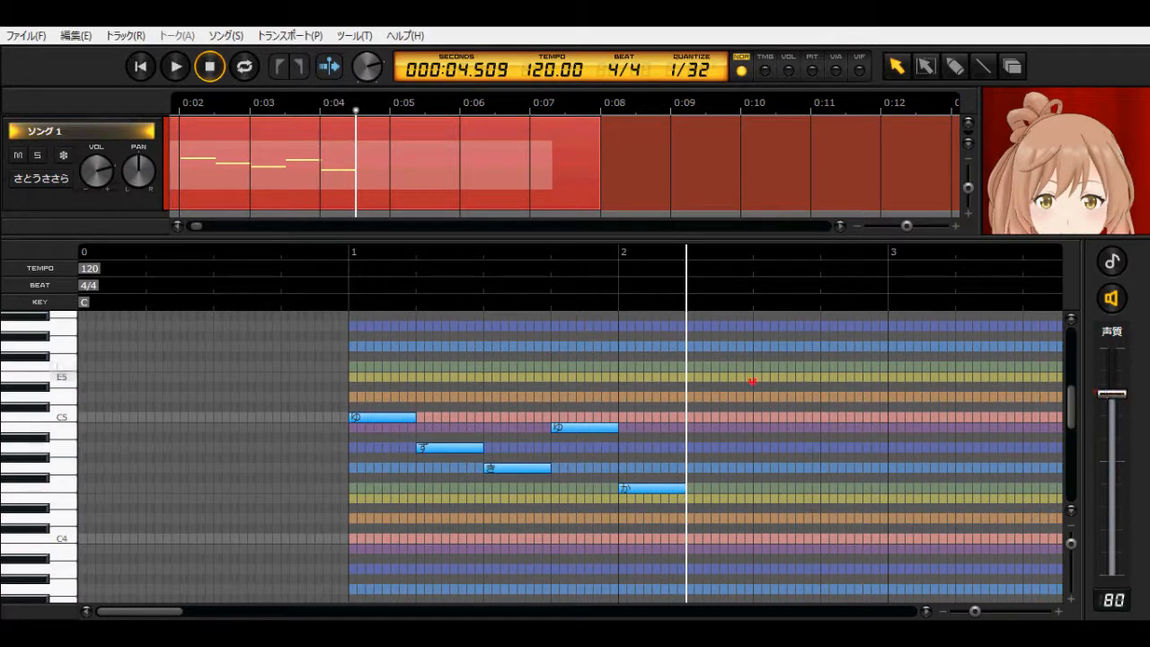
pyautogui.click(314, 269)
pyautogui.press('space')
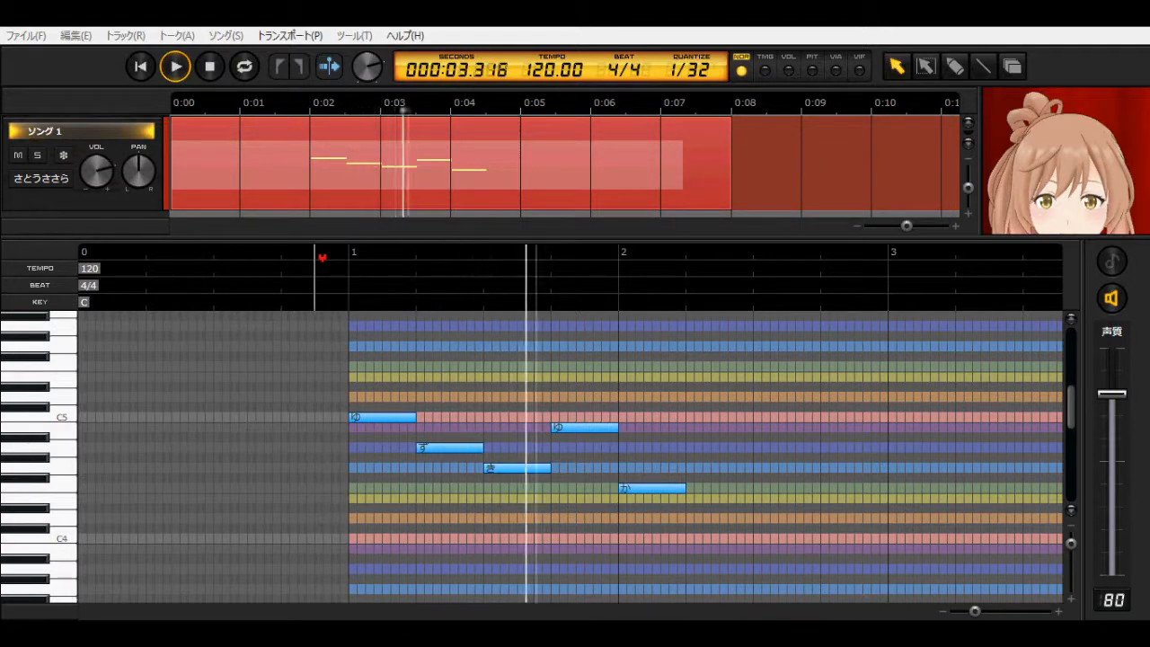
pyautogui.press('space')
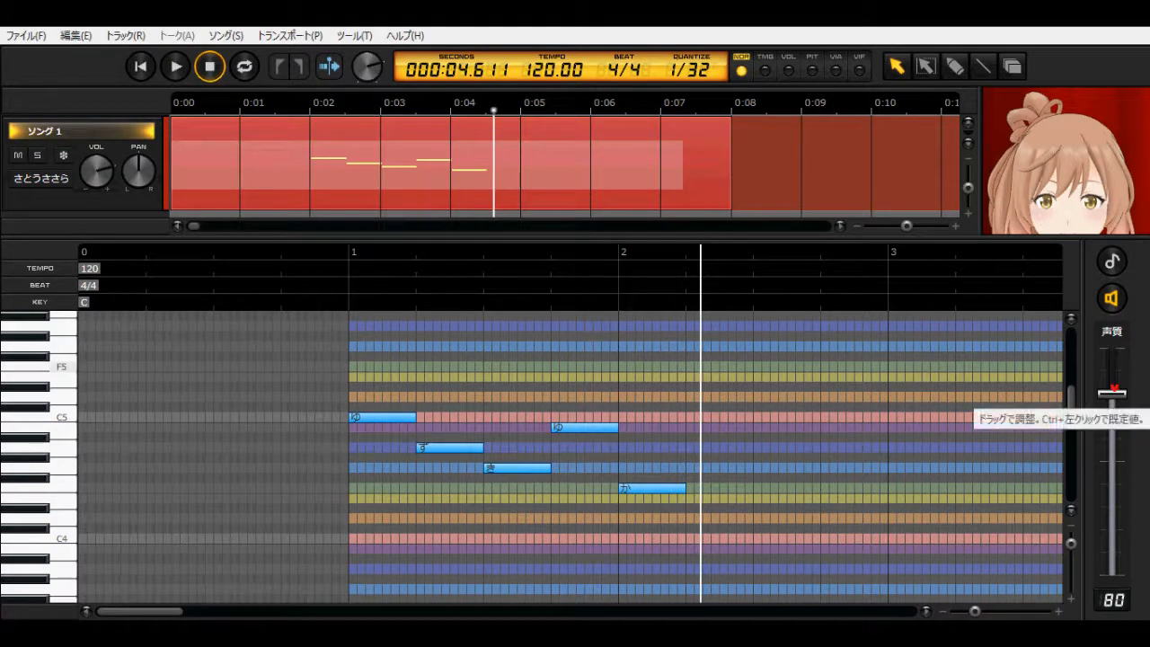
# Set the voice quality (声質) to 25 and play the phrase from just before bar 1
pyautogui.moveTo(1113, 393); pyautogui.dragTo(1115, 520)
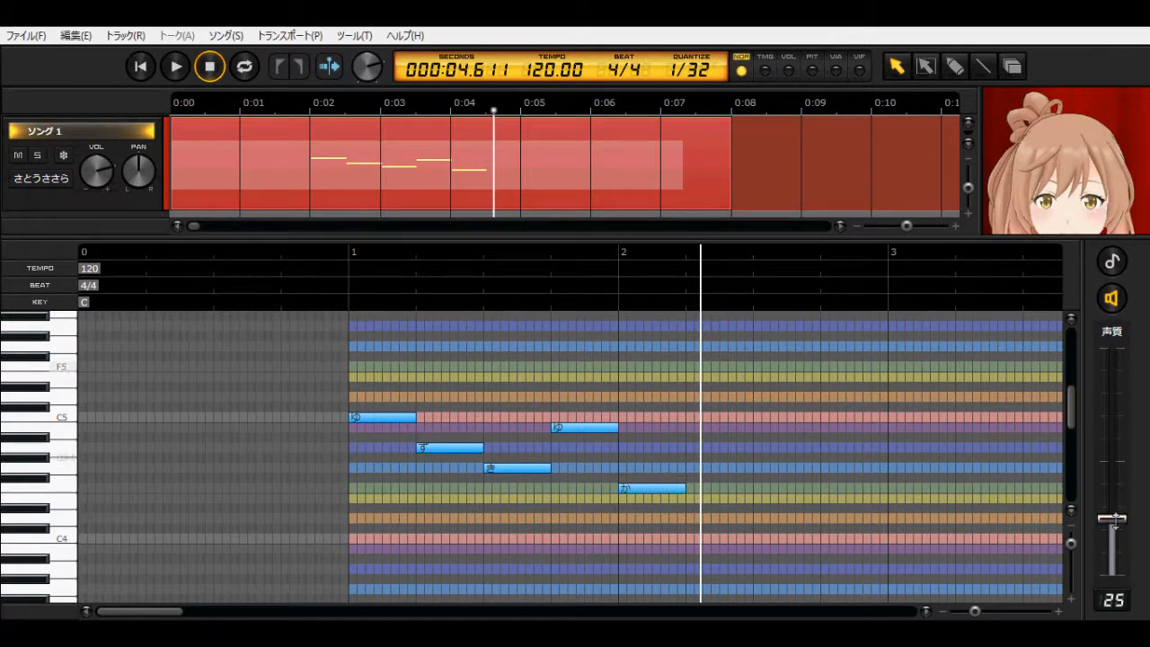
pyautogui.click(333, 255)
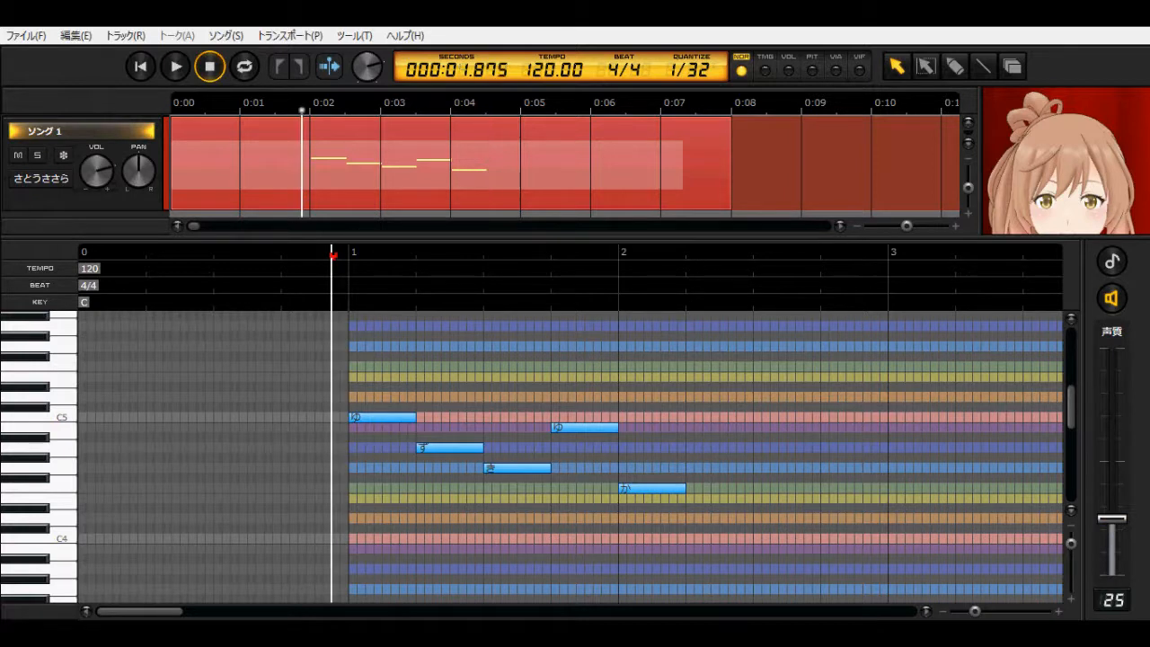
pyautogui.press('space')
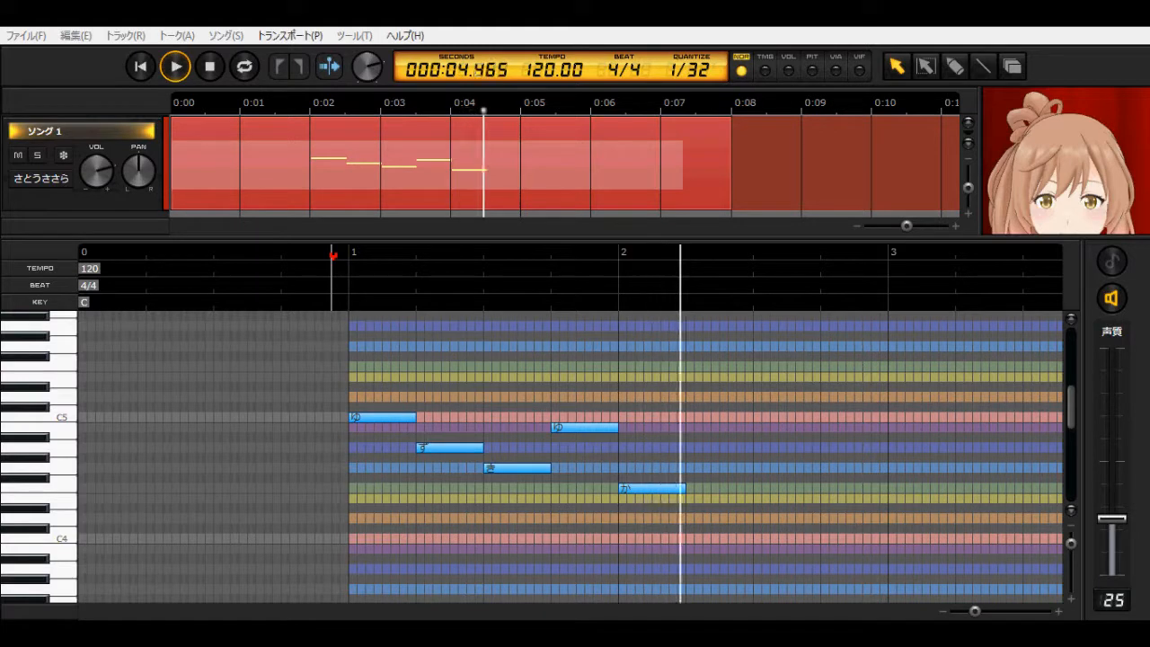
pyautogui.press('space')
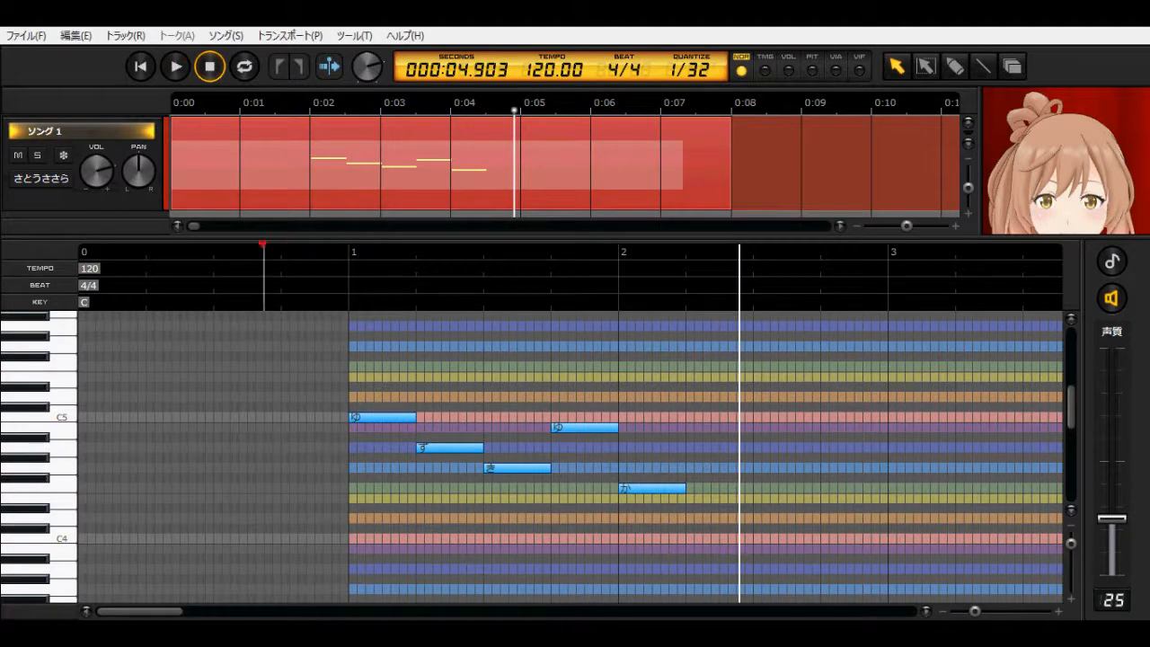
# Change the song track's singer to ONE and view the project's available export formats
pyautogui.click(44, 178)
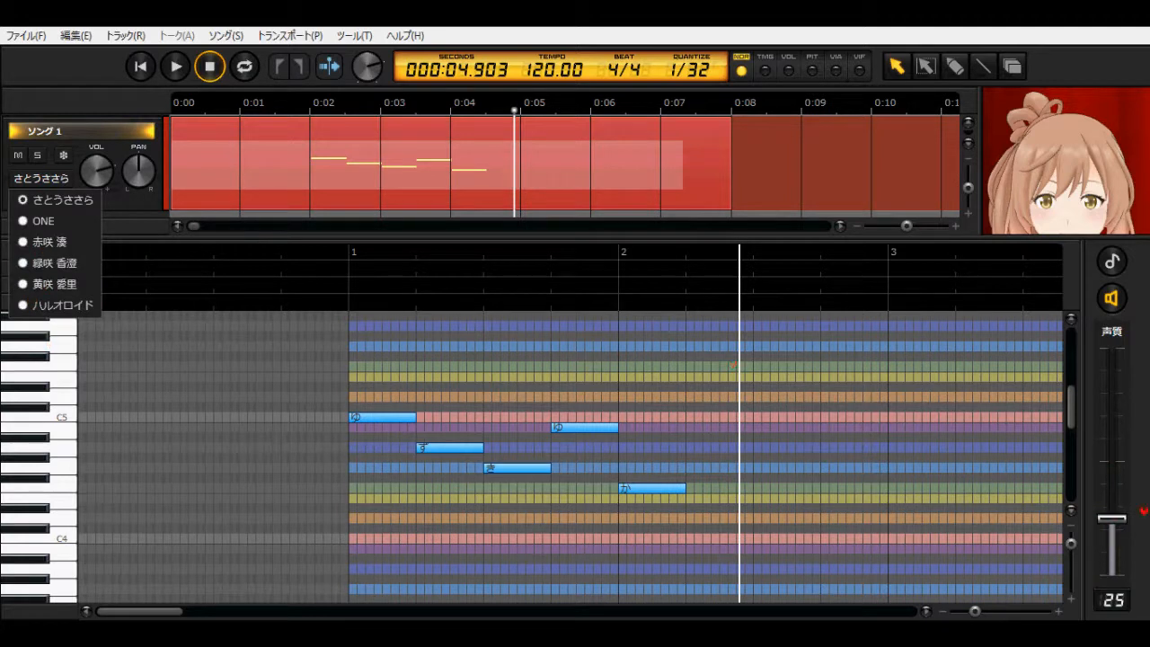
pyautogui.click(36, 220)
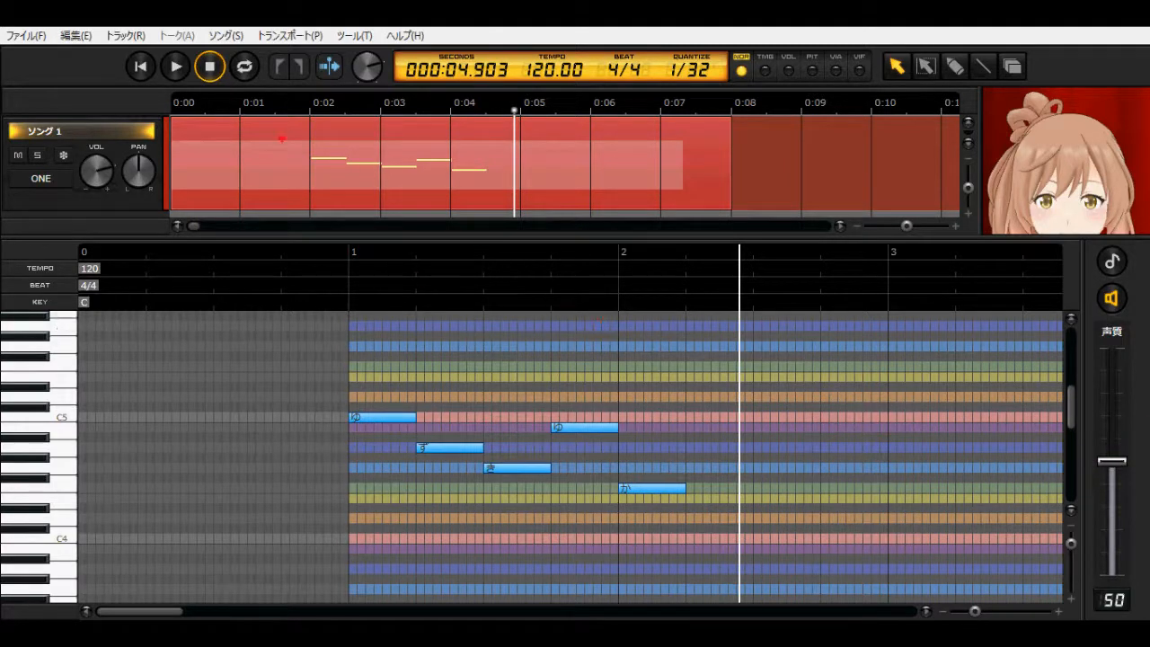
pyautogui.click(38, 35)
pyautogui.moveTo(222, 150)
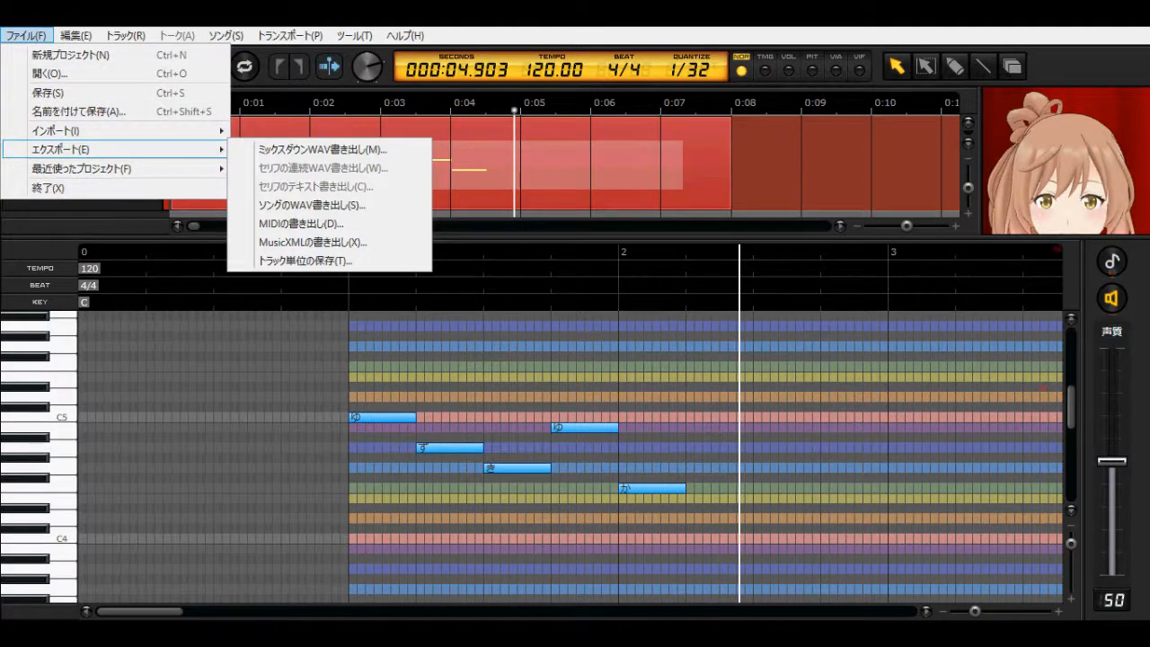
pyautogui.click(1001, 236)
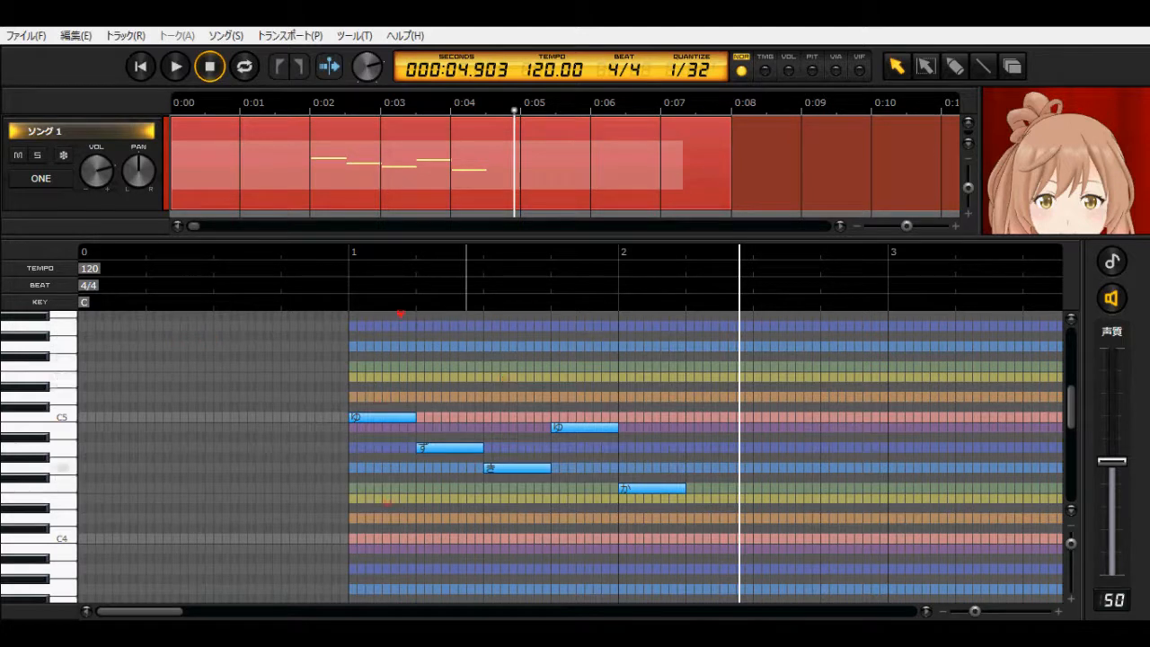
pyautogui.hotkey('ctrl', 'a')
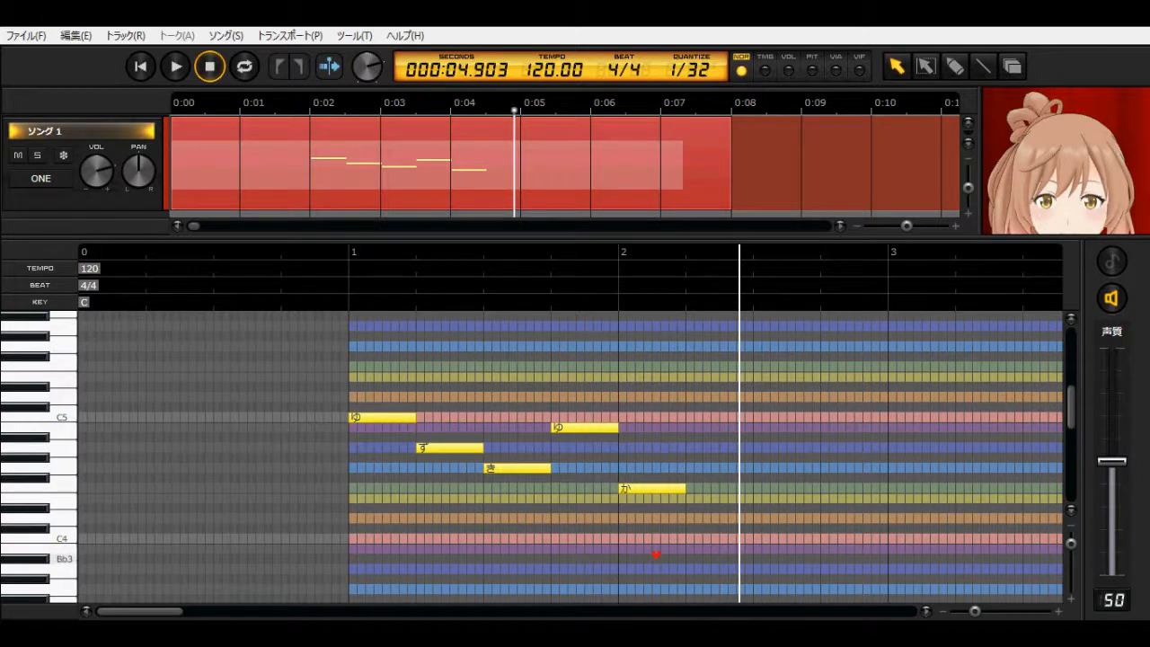
pyautogui.rightClick(685, 633)
pyautogui.click(681, 602)
pyautogui.rightClick(726, 632)
pyautogui.click(734, 597)
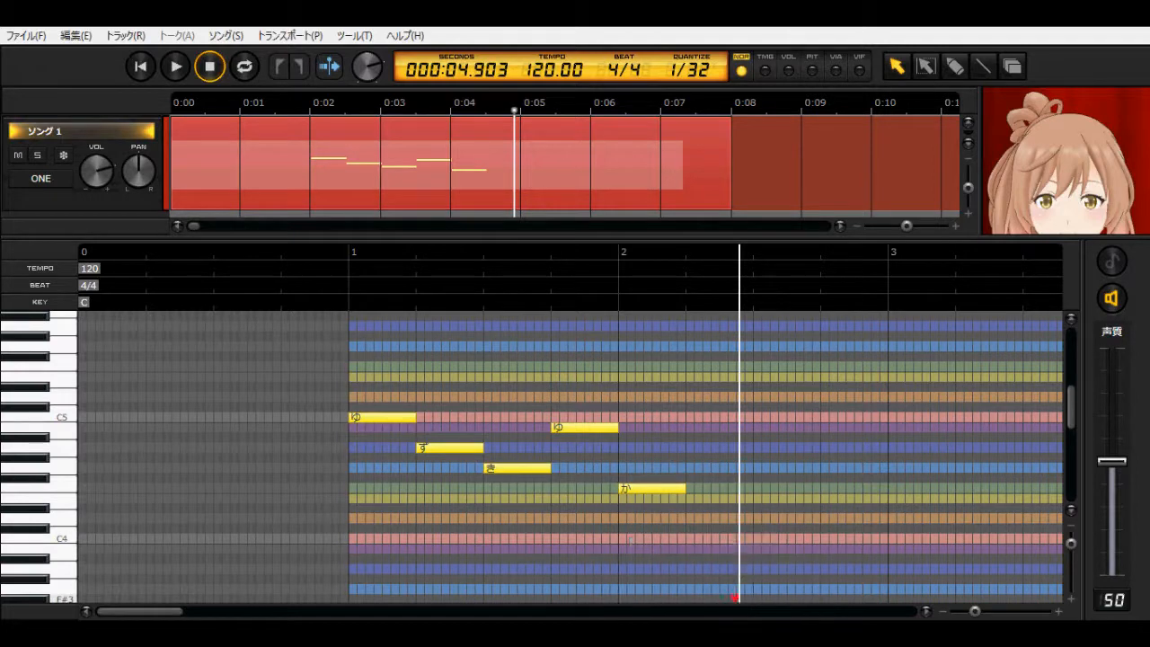
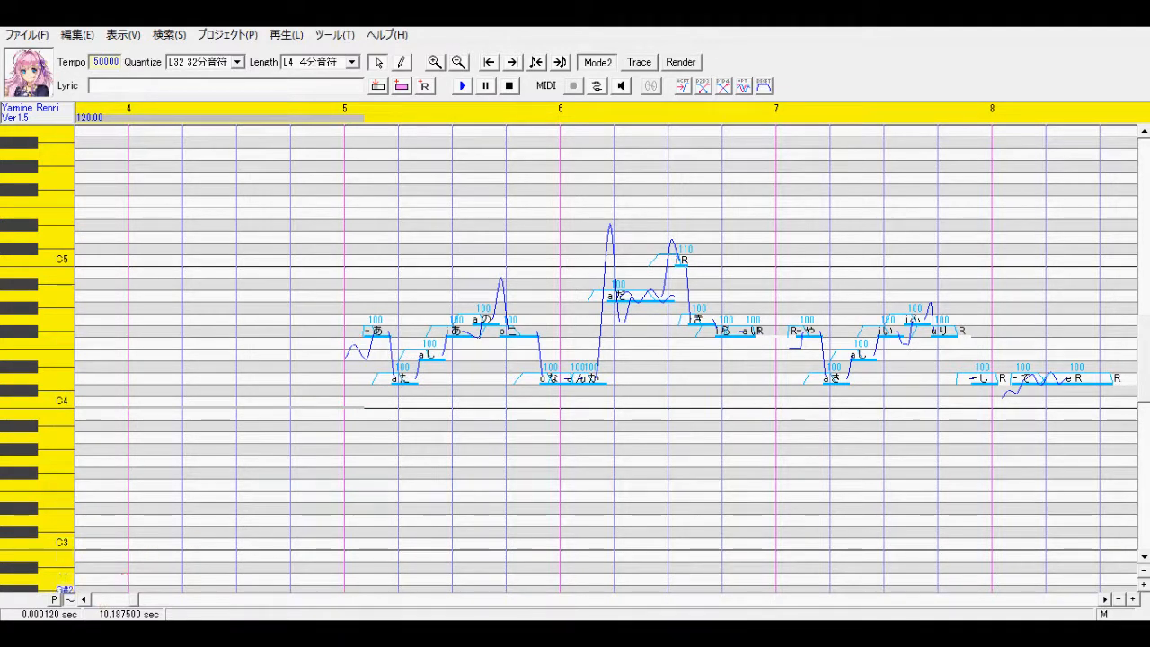
# Switch from UTAU to the File Explorer window showing the ust2ccs_20130622 folder
pyautogui.moveTo(201, 640)
pyautogui.rightClick(78, 599)
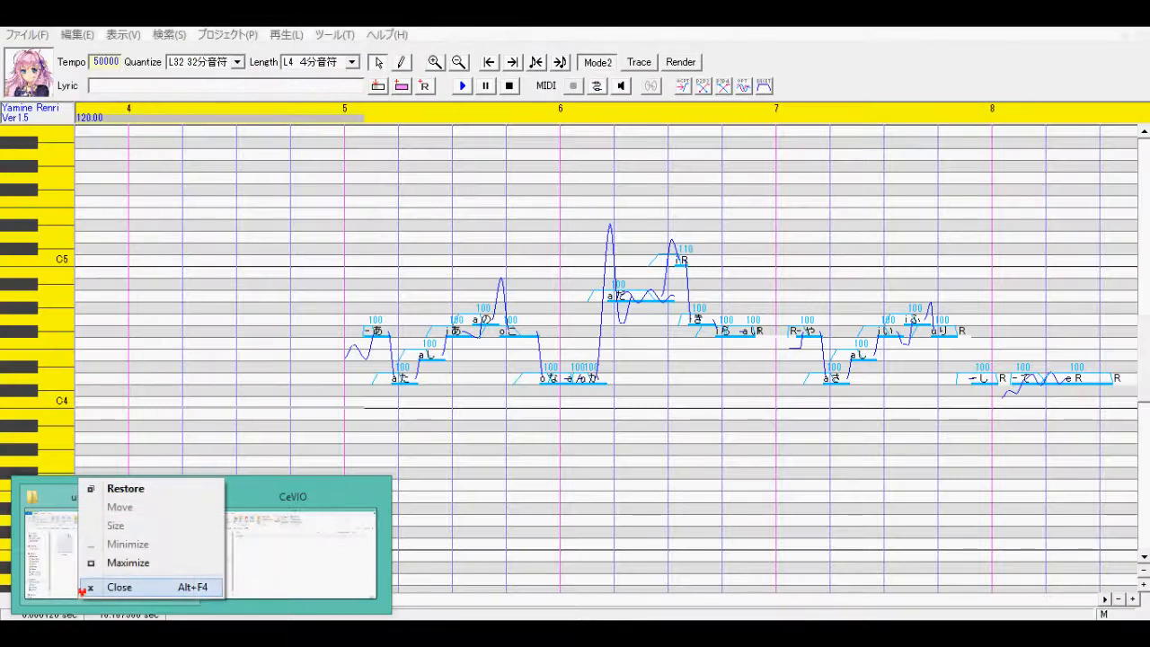
pyautogui.click(63, 577)
pyautogui.moveTo(83, 620)
pyautogui.click(90, 580)
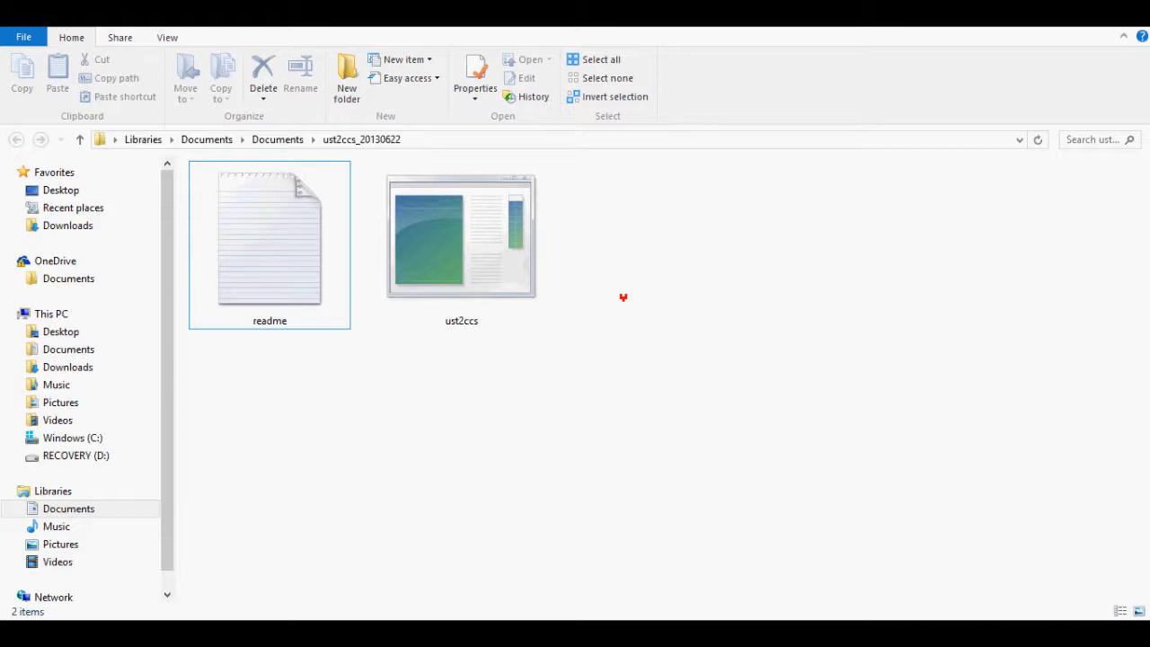
# Switch to VOCALOID4 Editor, move the song position to 9:4:000 and select the Vocal 1 part
pyautogui.moveTo(510, 620)
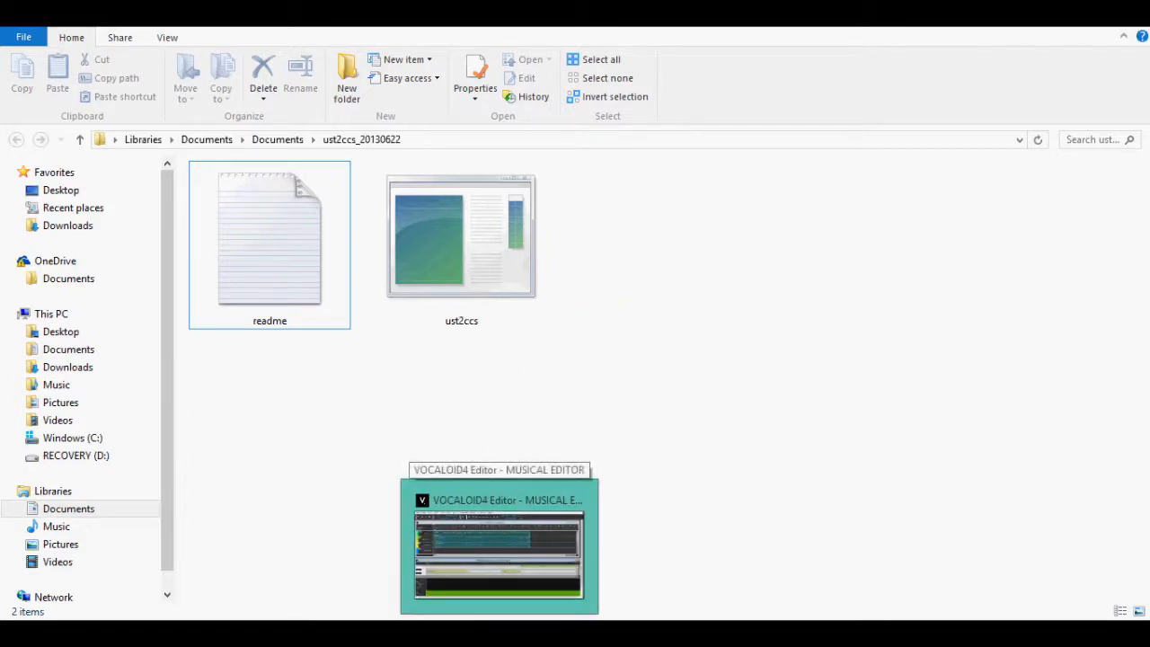
pyautogui.click(498, 548)
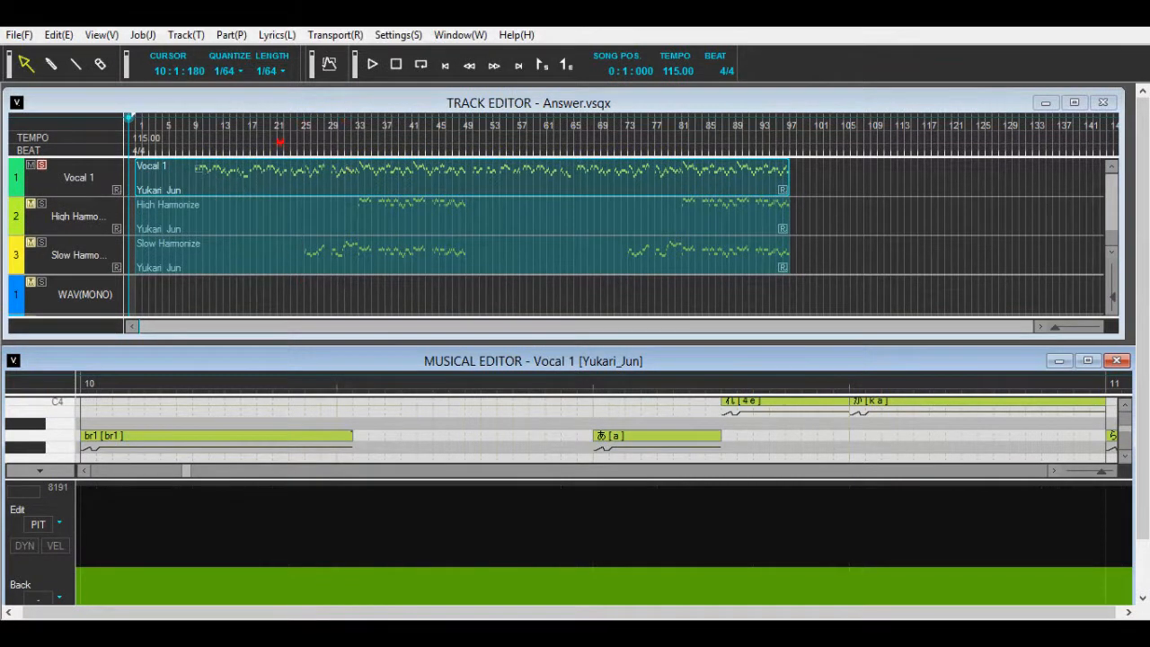
pyautogui.click(197, 171)
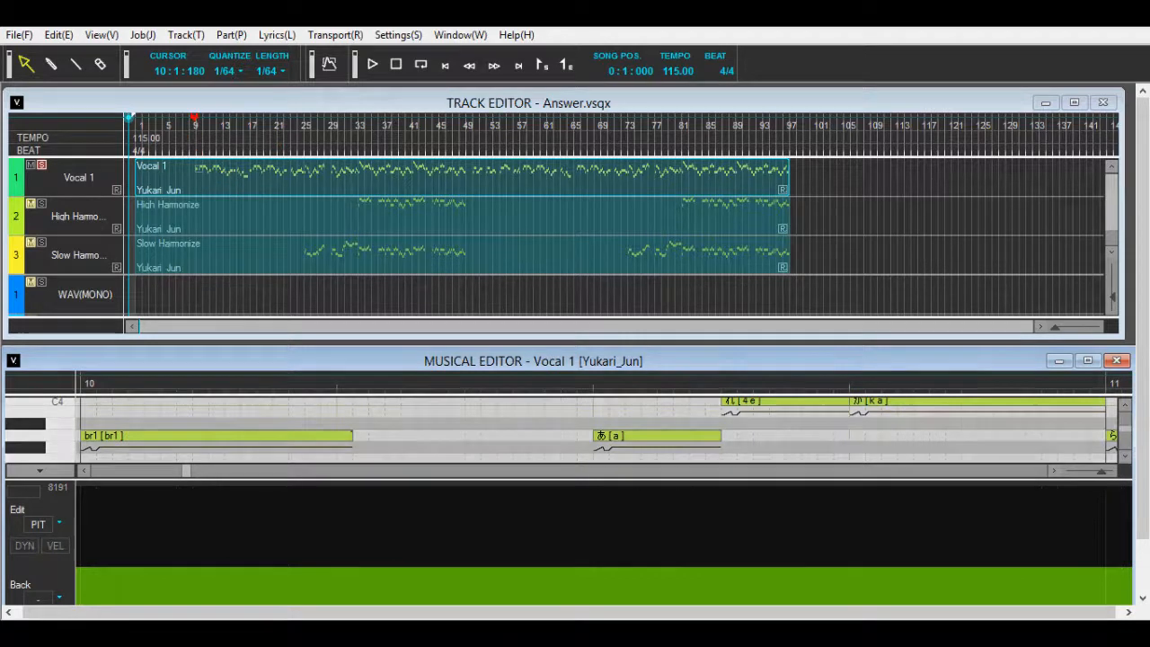
pyautogui.click(216, 174)
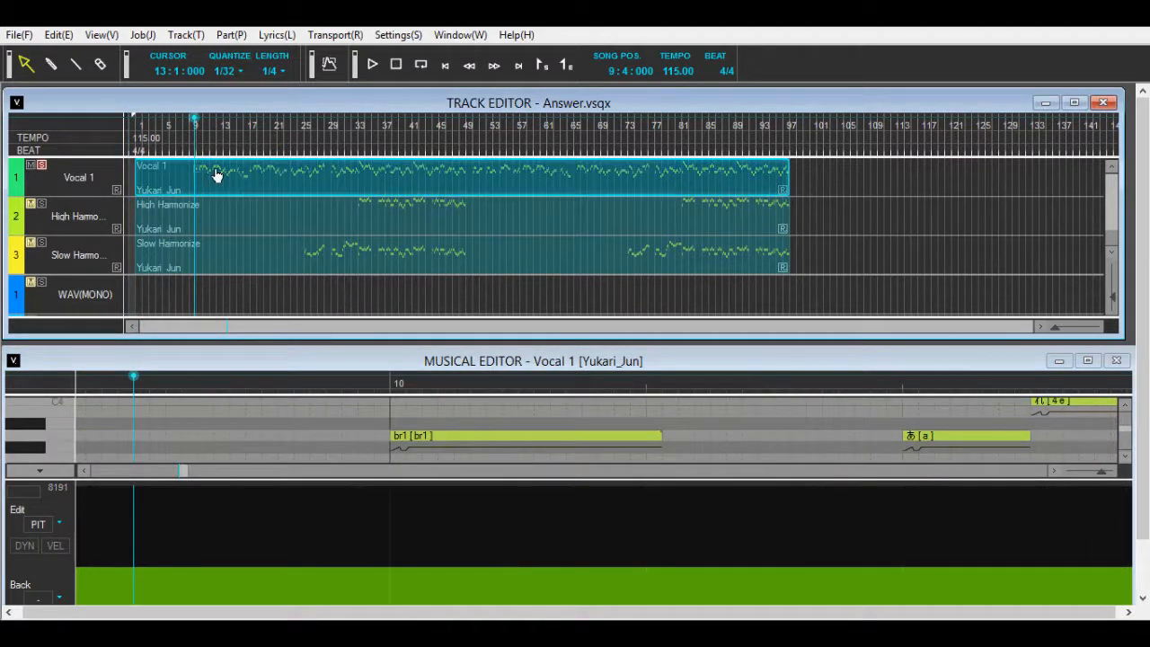
# Delete the High Harmonize and Slow Harmonize tracks, keeping only Vocal 1
pyautogui.rightClick(80, 217)
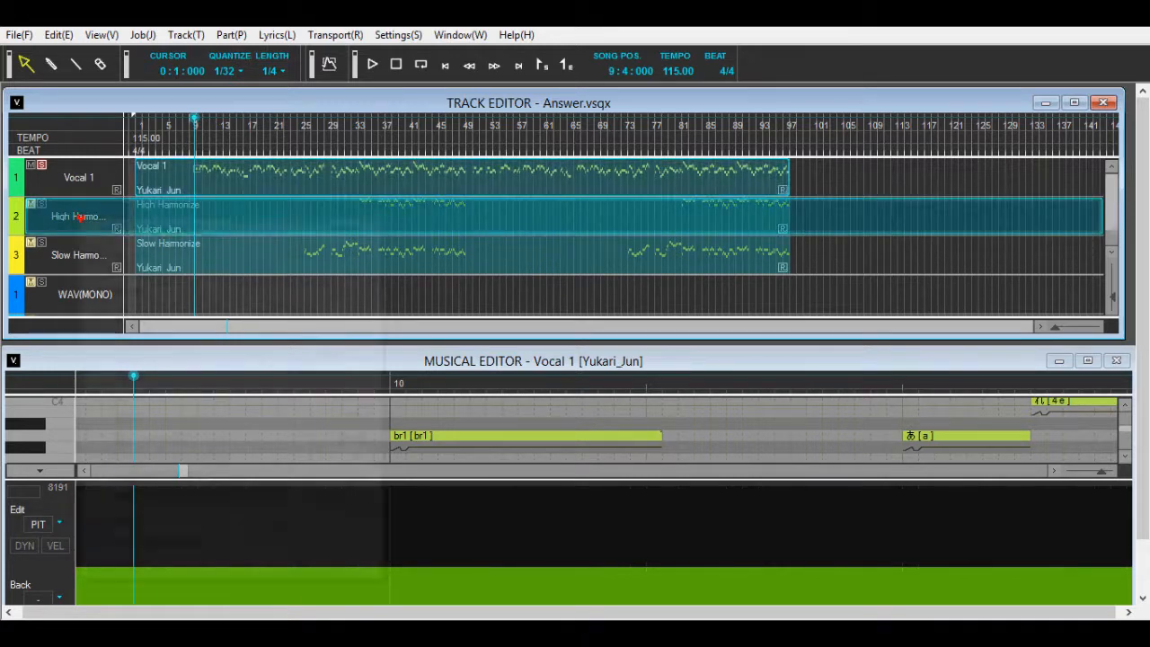
pyautogui.click(129, 414)
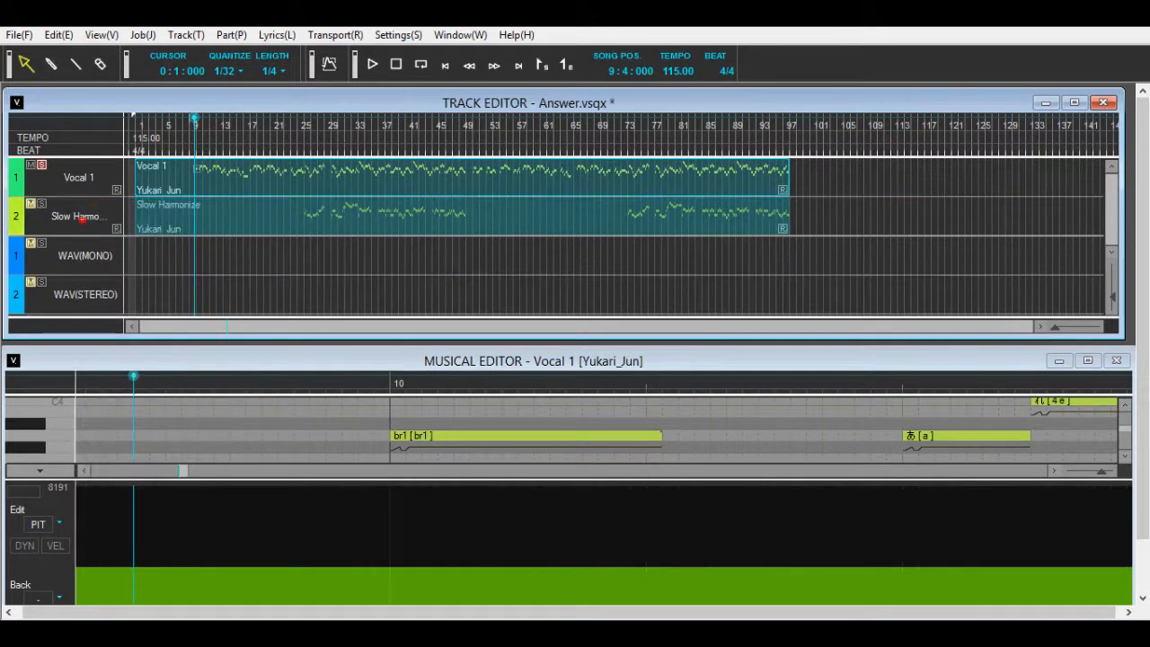
pyautogui.rightClick(80, 218)
pyautogui.click(147, 416)
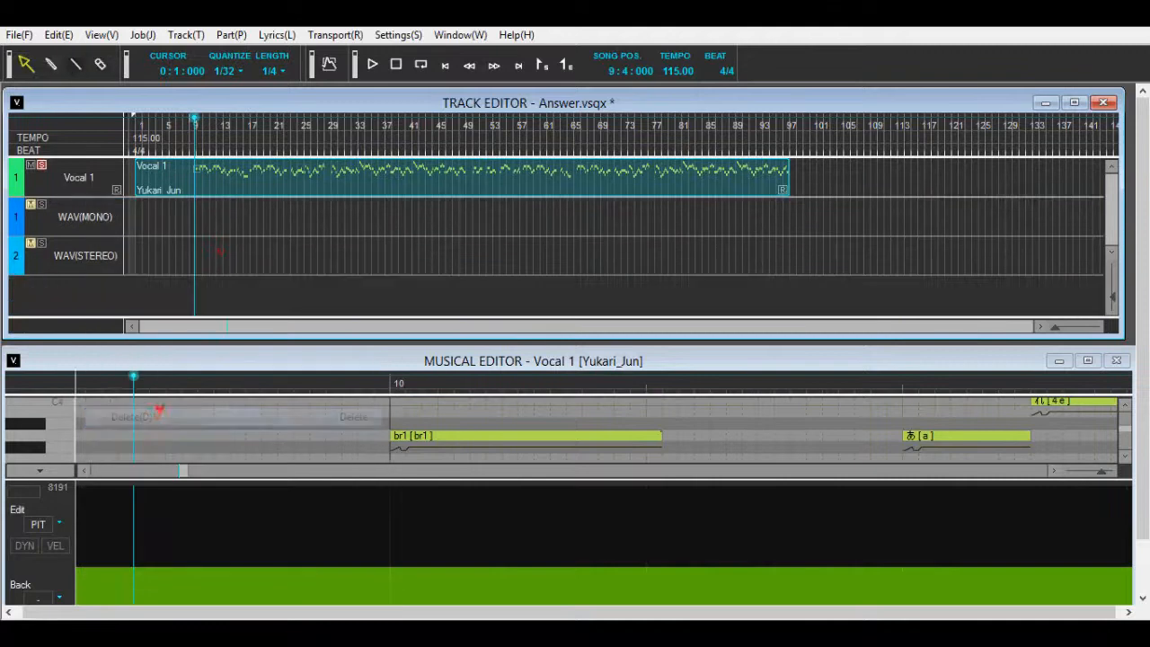
# Show the Vocal 1 notes around bar 19 in the Musical Editor and maximize that editor
pyautogui.click(256, 188)
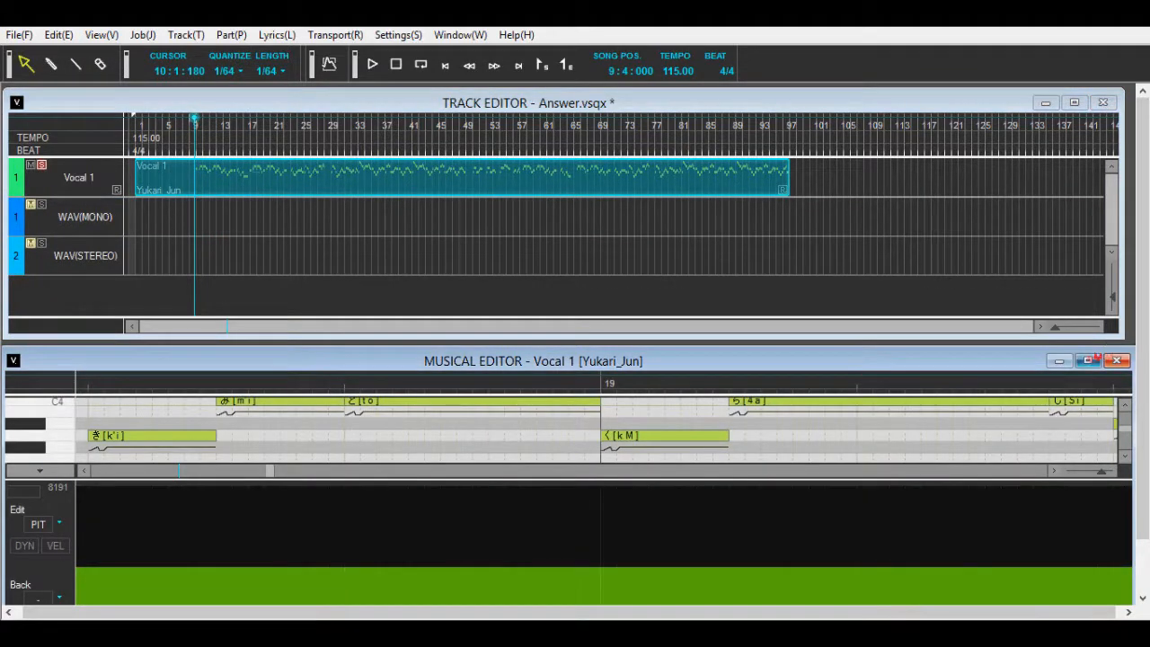
pyautogui.click(1087, 360)
pyautogui.moveTo(1136, 302); pyautogui.dragTo(1134, 271)
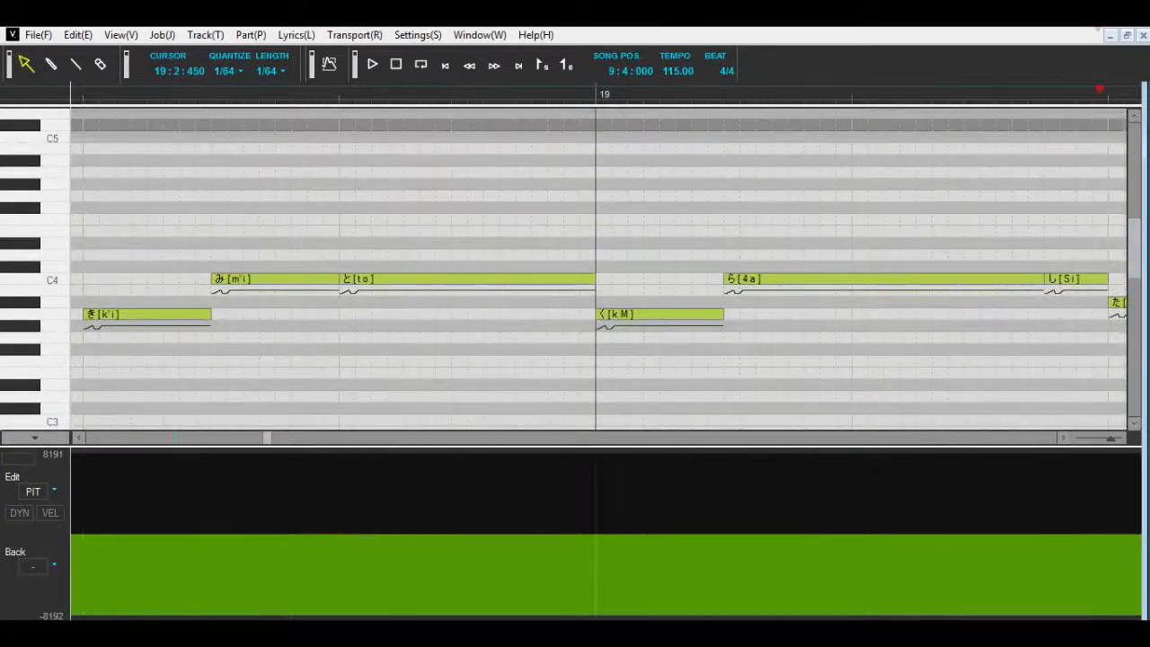
pyautogui.click(1127, 34)
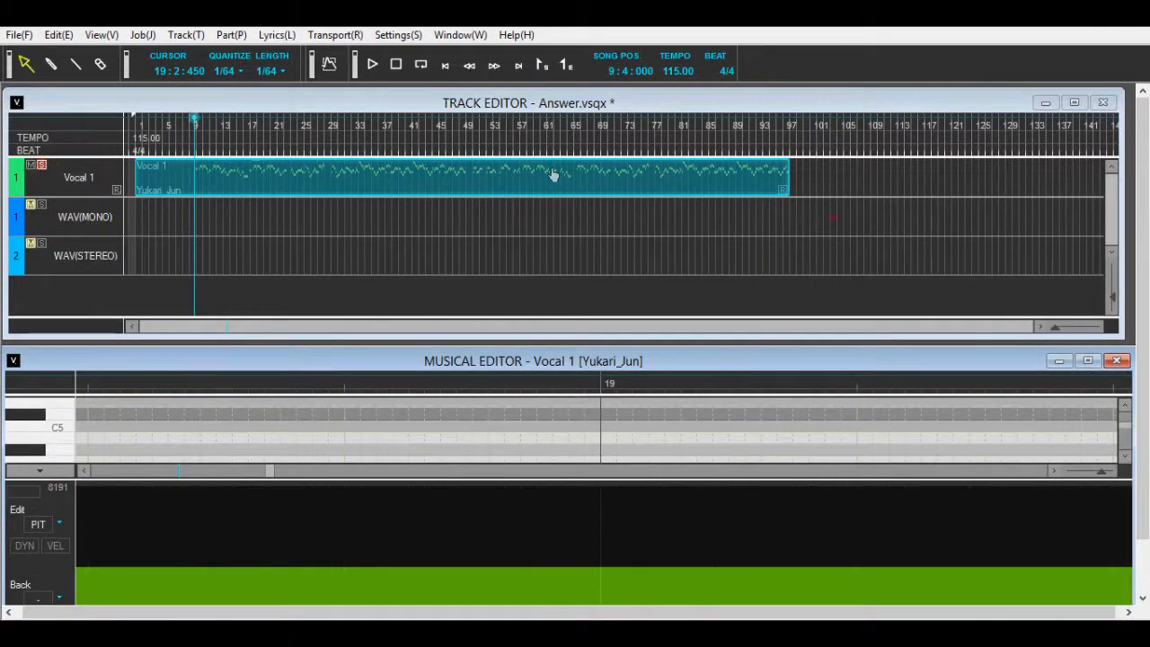
pyautogui.click(1088, 361)
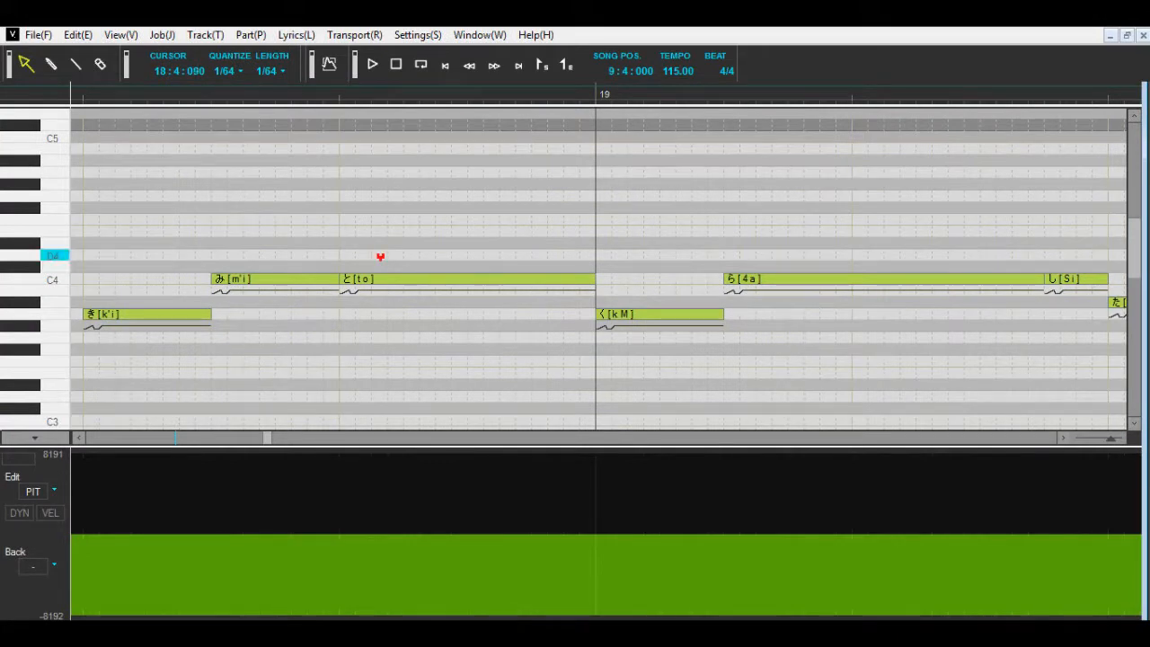
# Run the Export VSQ(103) job plugin and save the VOCALOID2 sequence on the Desktop as Answer
pyautogui.hotkey('ctrl', 'j')
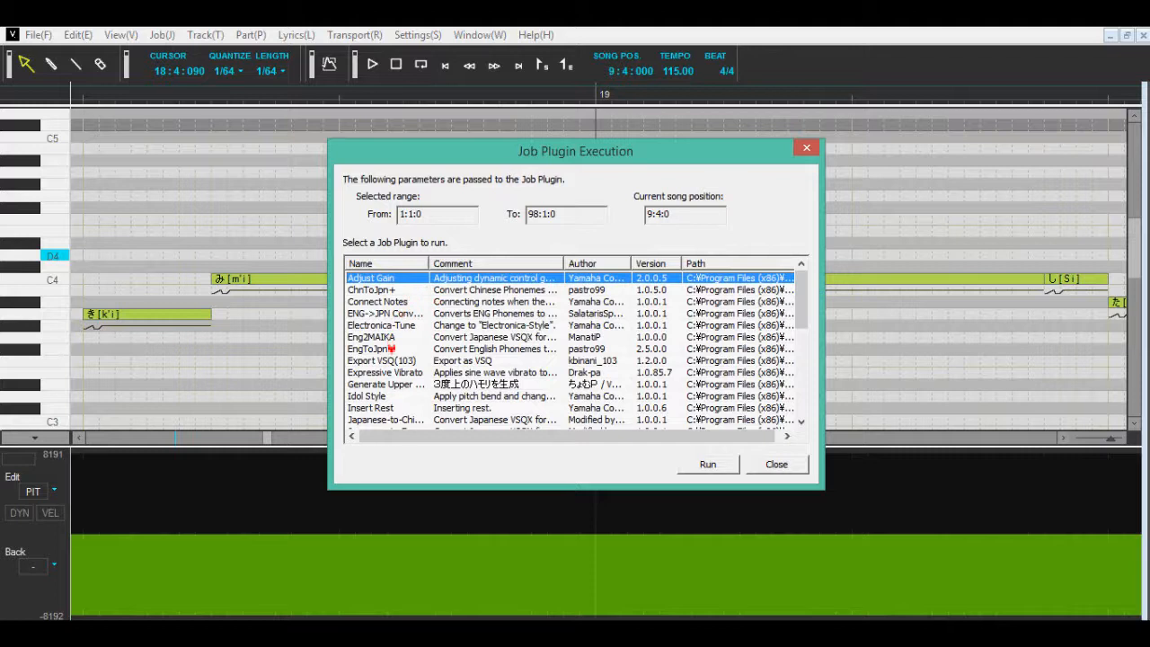
pyautogui.click(392, 360)
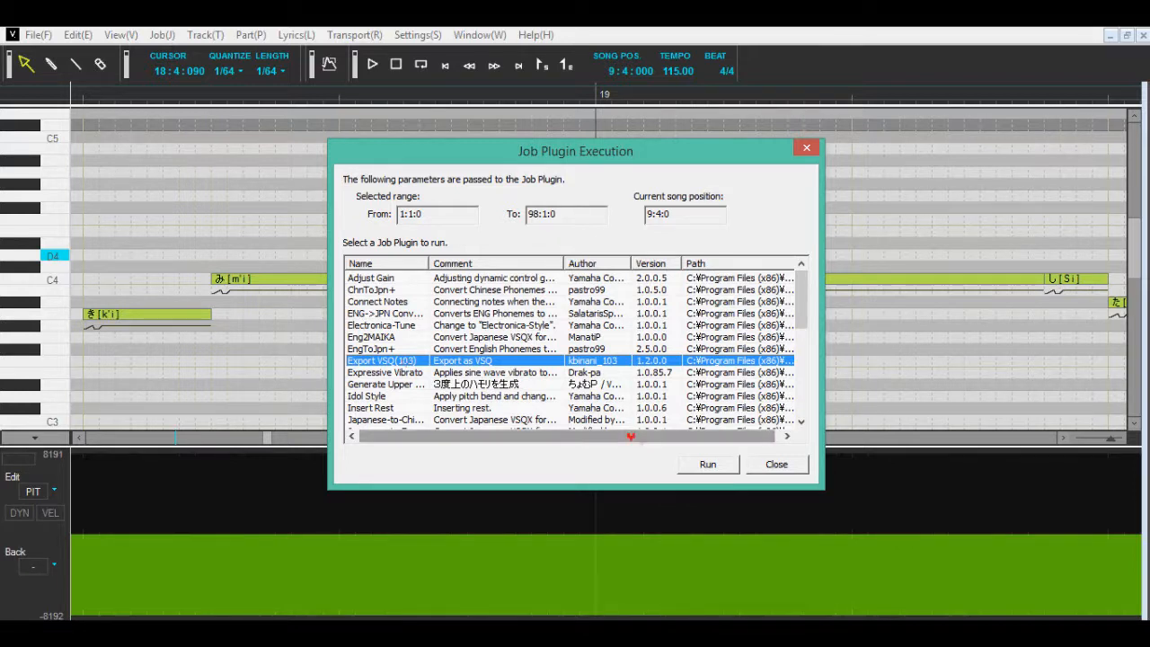
pyautogui.click(707, 465)
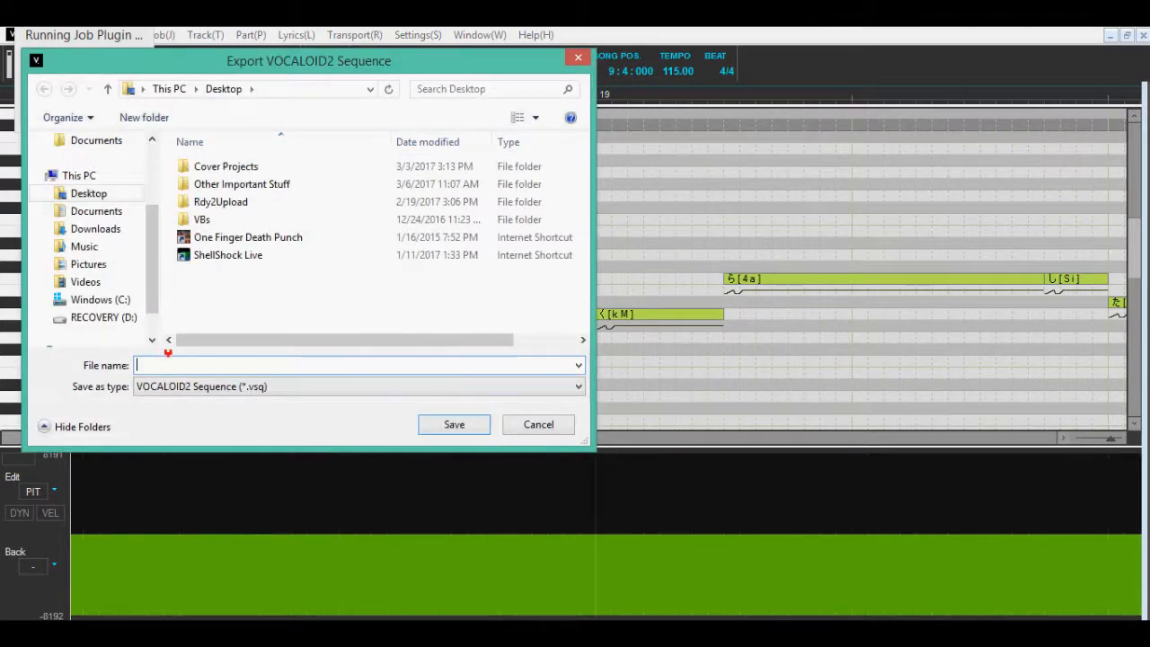
pyautogui.write('Answer')
pyautogui.press('Return')
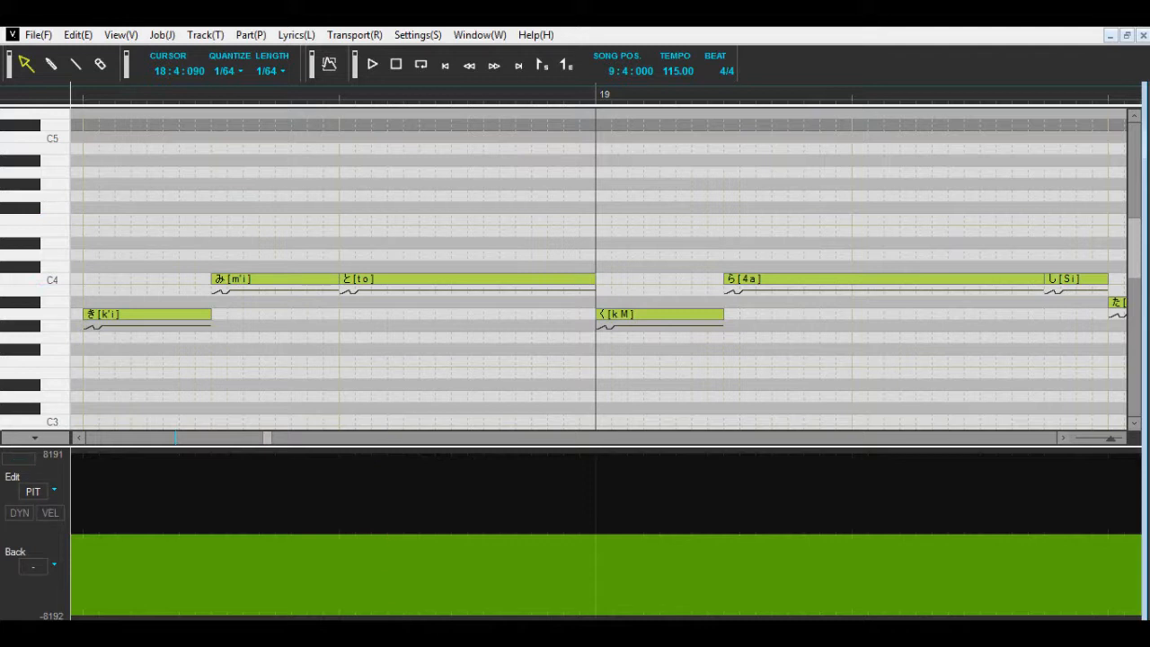
# Switch to UTAU and create a new project with the default project settings
pyautogui.moveTo(396, 632)
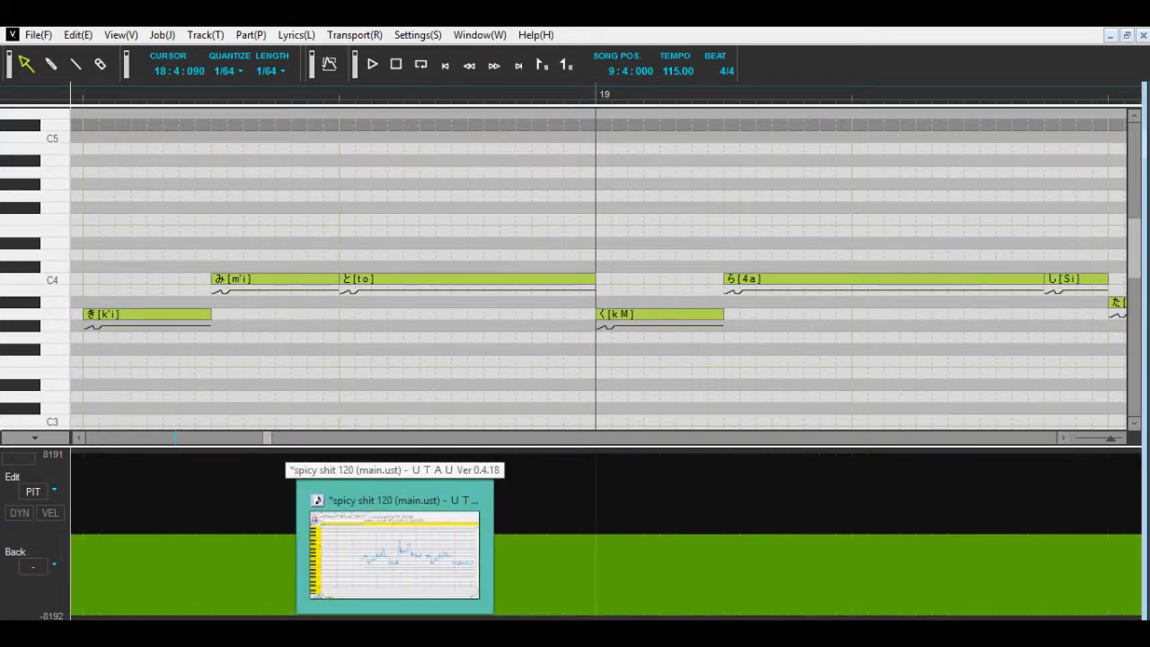
pyautogui.click(396, 552)
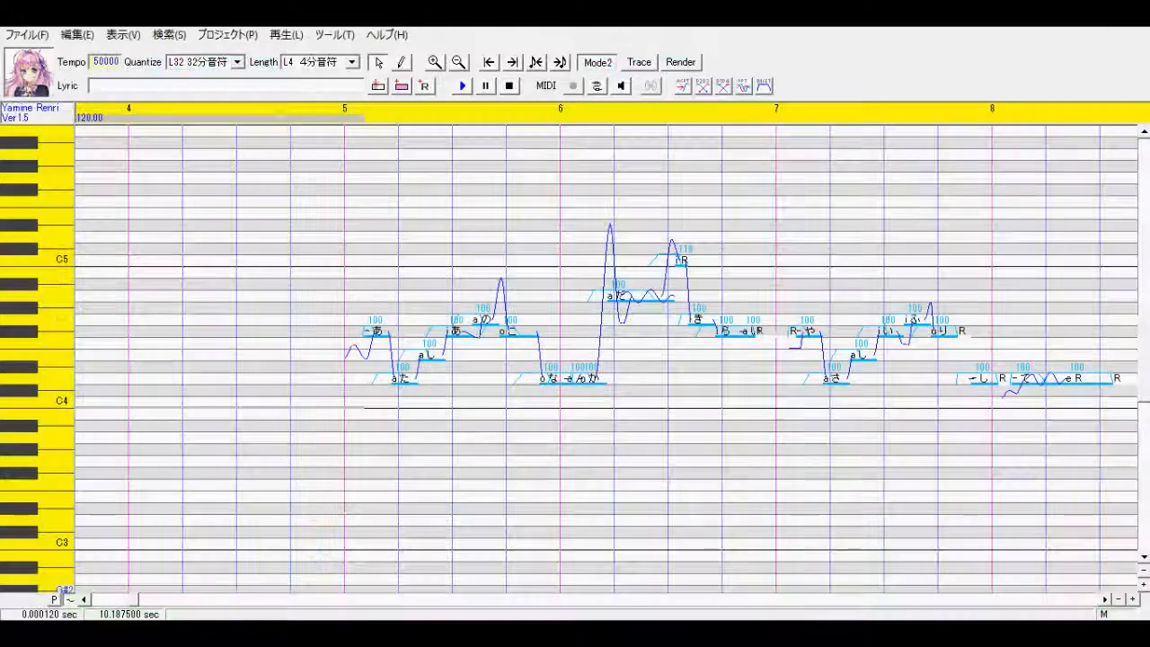
pyautogui.click(32, 36)
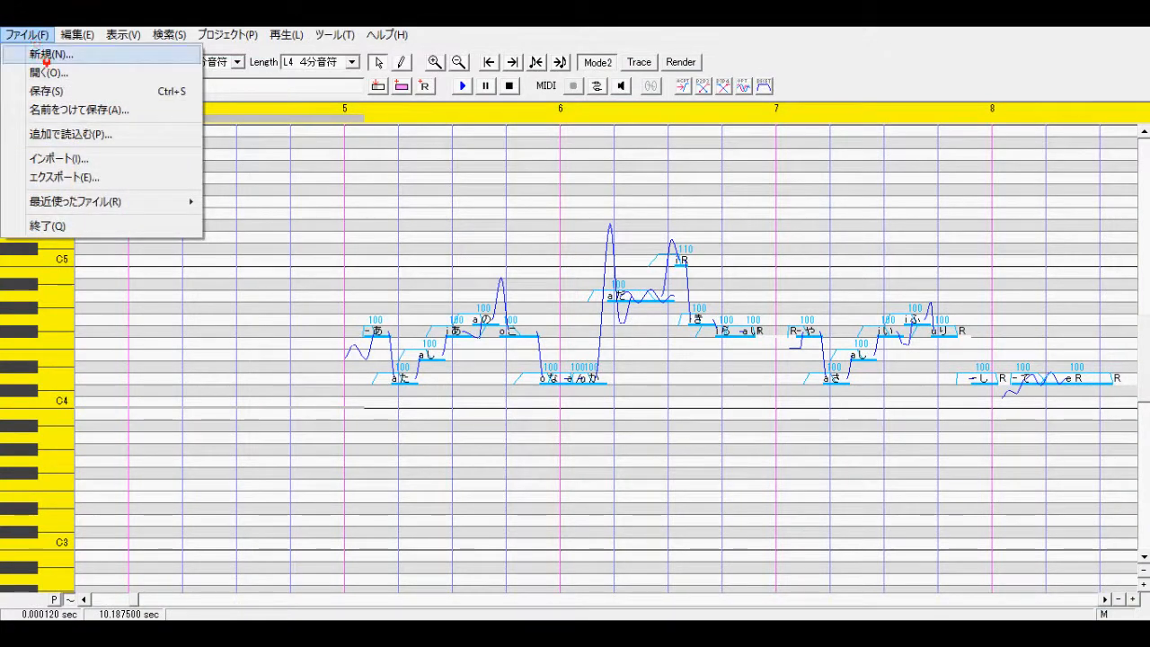
pyautogui.click(45, 55)
pyautogui.click(606, 377)
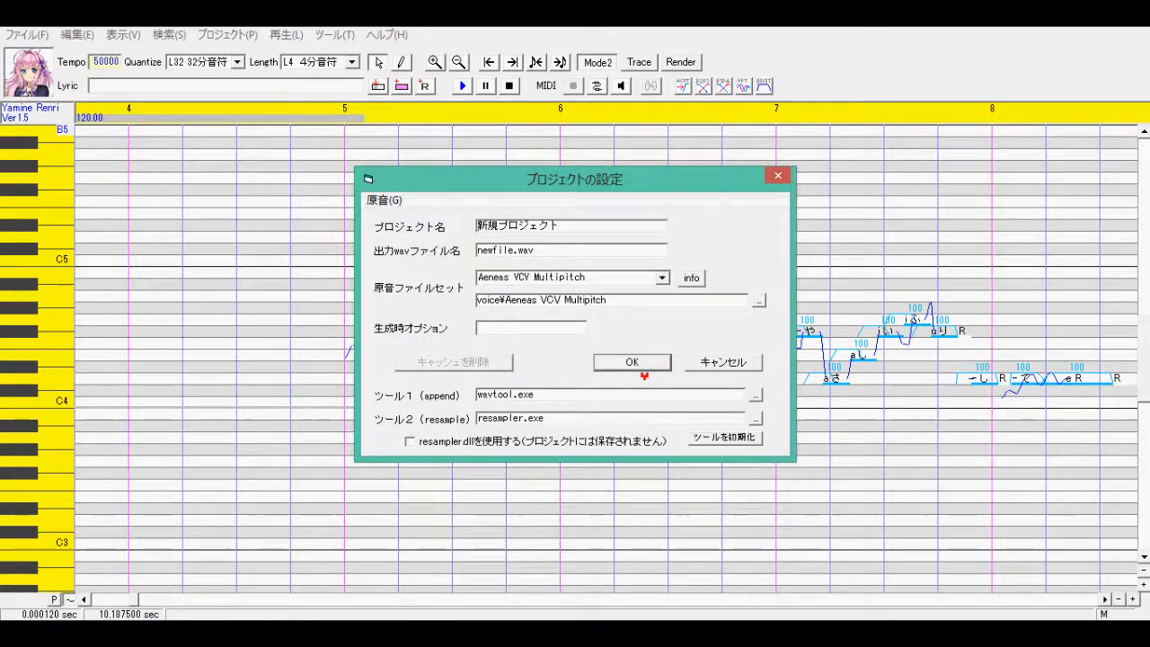
pyautogui.click(644, 367)
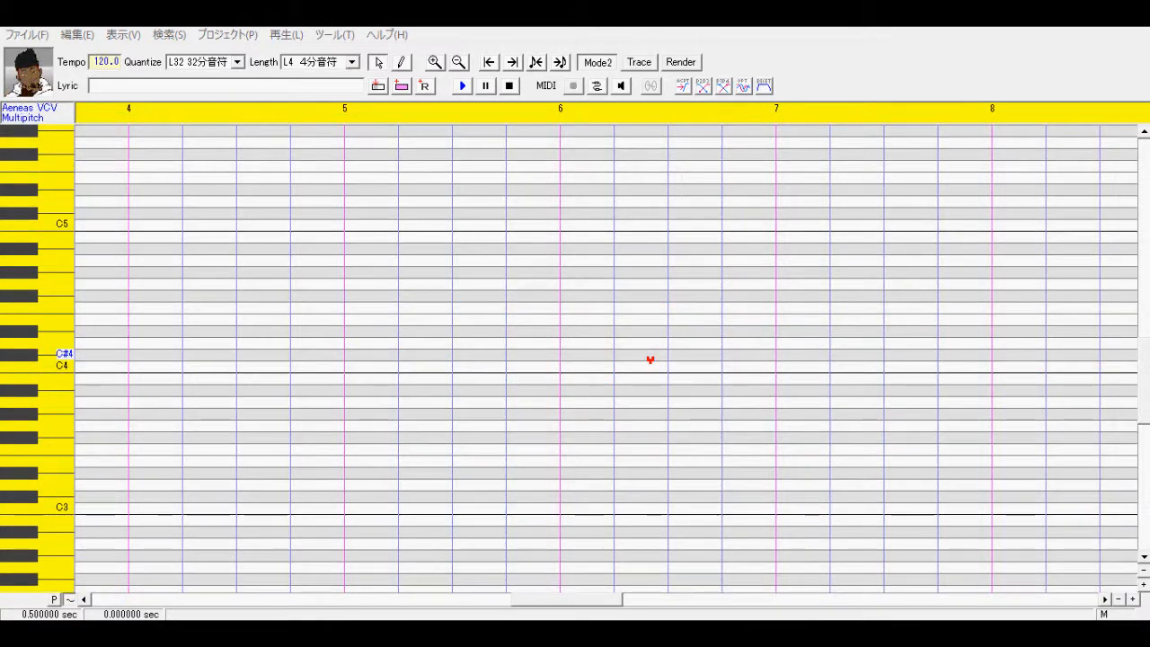
# Import the Answer VSQ file from the Desktop and look over the imported notes around bars 10 to 14
pyautogui.click(37, 38)
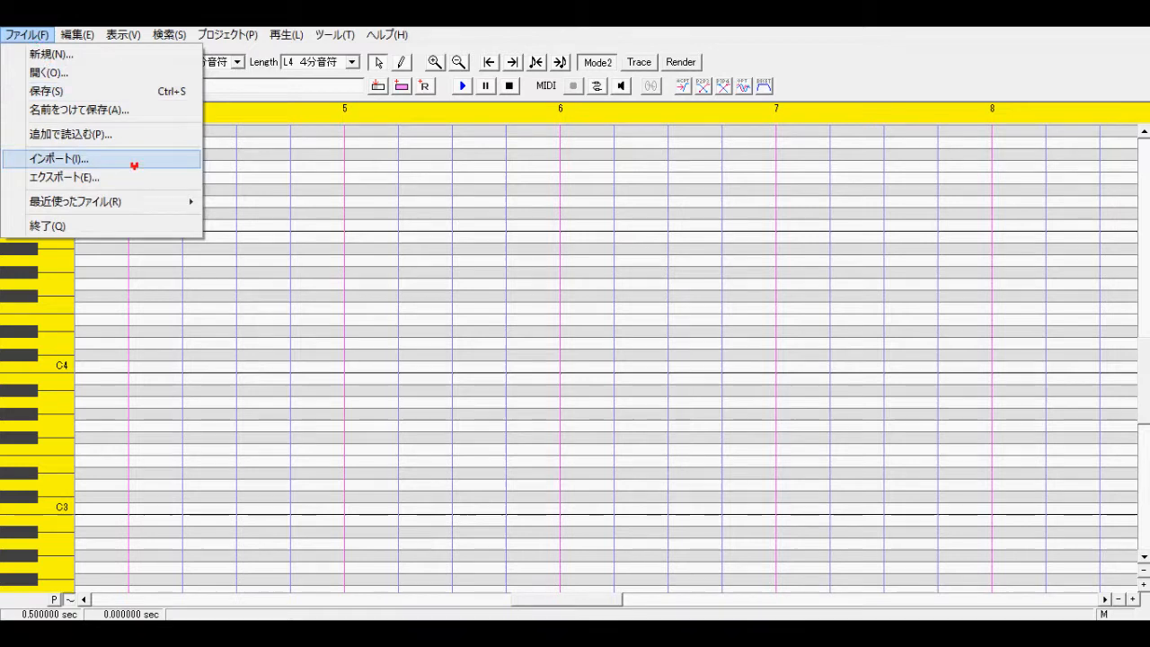
pyautogui.click(133, 164)
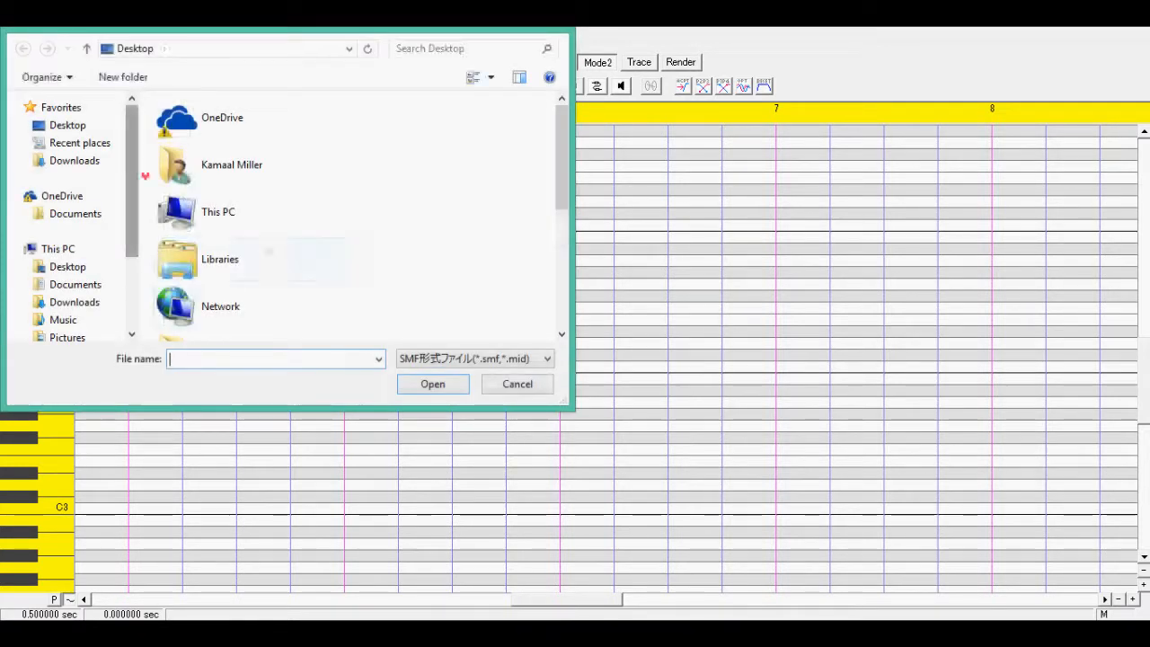
pyautogui.click(439, 360)
pyautogui.click(440, 388)
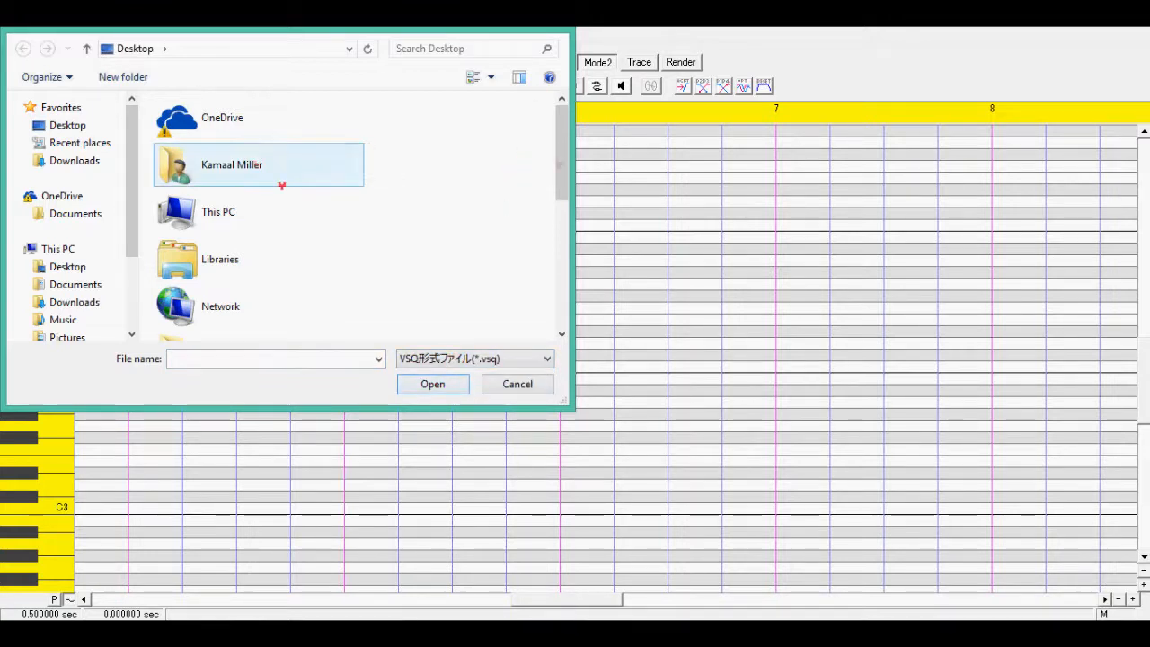
pyautogui.moveTo(562, 146); pyautogui.dragTo(564, 264)
pyautogui.click(202, 224)
pyautogui.click(432, 383)
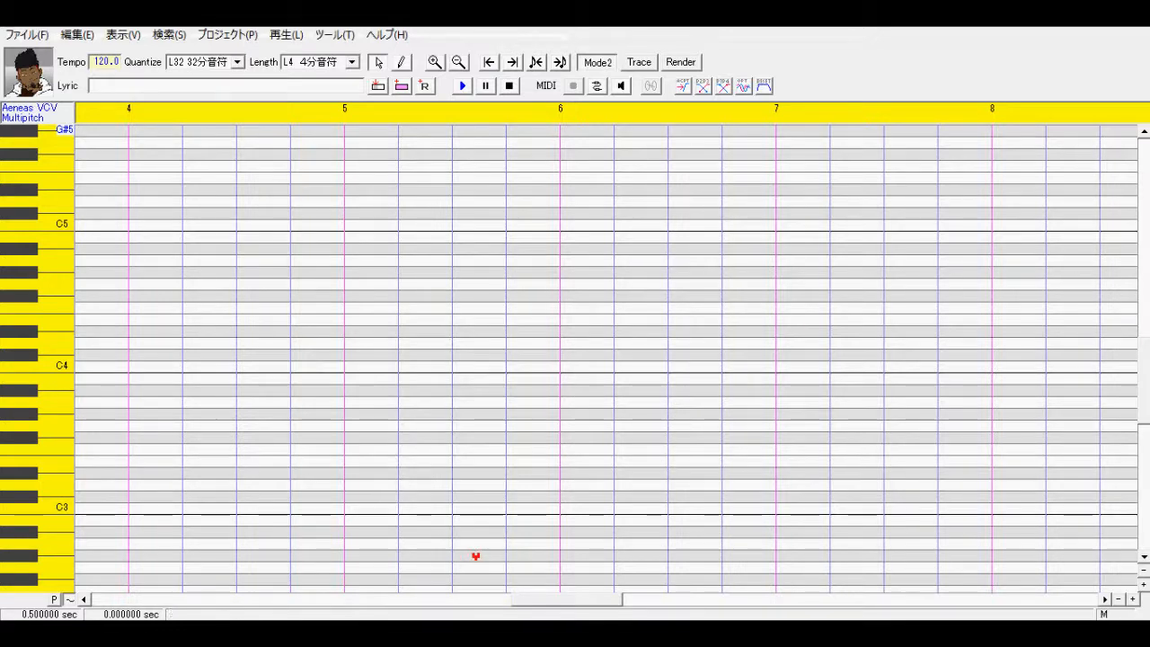
pyautogui.moveTo(136, 597); pyautogui.dragTo(194, 595)
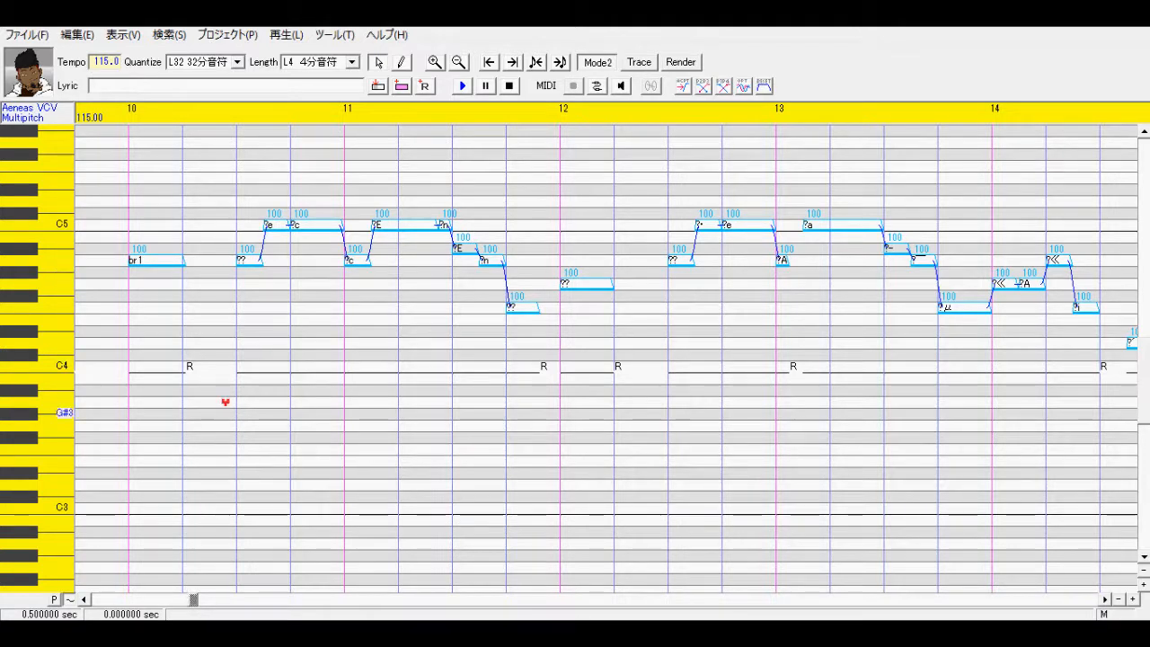
pyautogui.moveTo(197, 598); pyautogui.dragTo(57, 478)
# Create a new project with the default project settings, discarding the changes to the imported sequence
pyautogui.hotkey('alt', 'f')
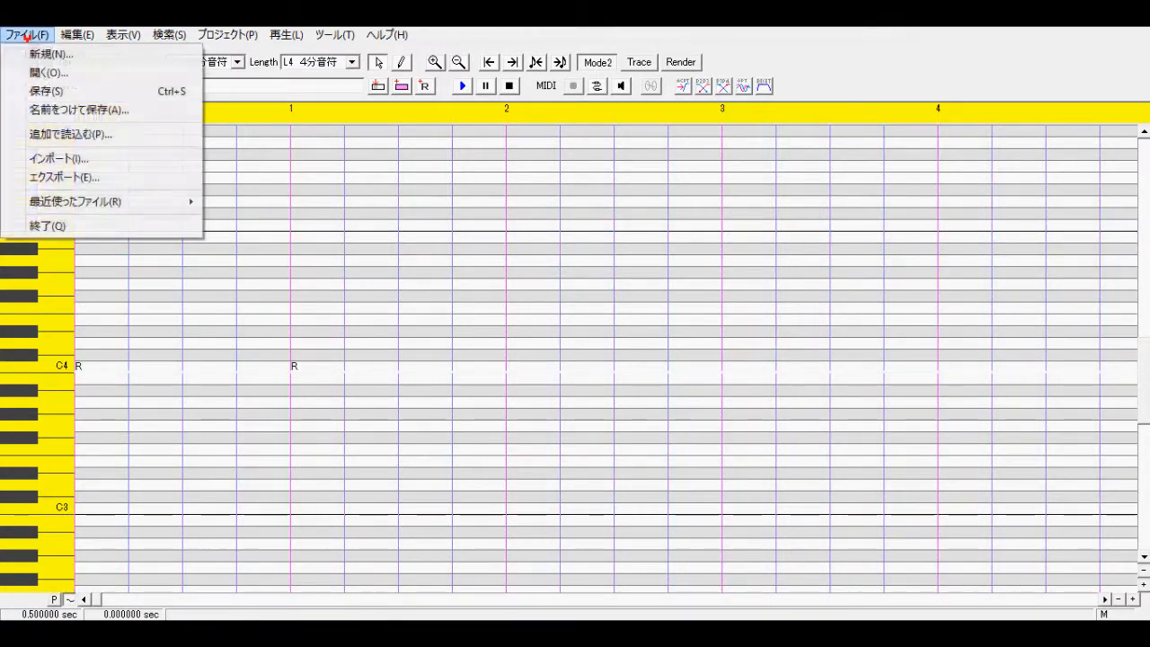
pyautogui.press('n')
pyautogui.click(621, 374)
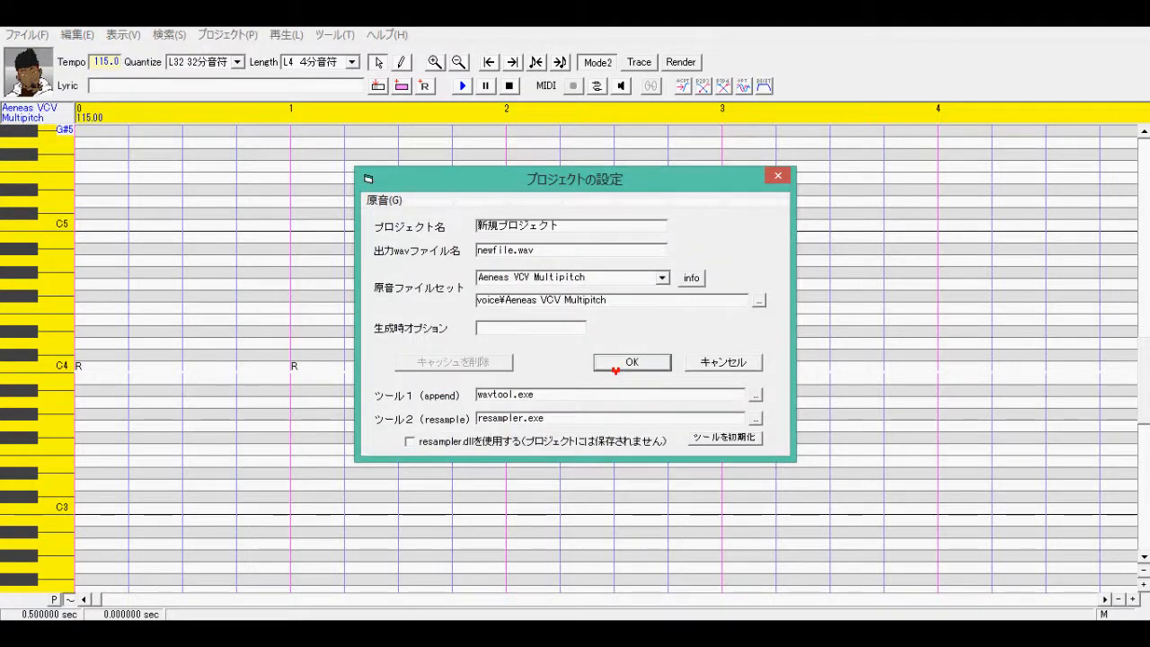
pyautogui.click(620, 361)
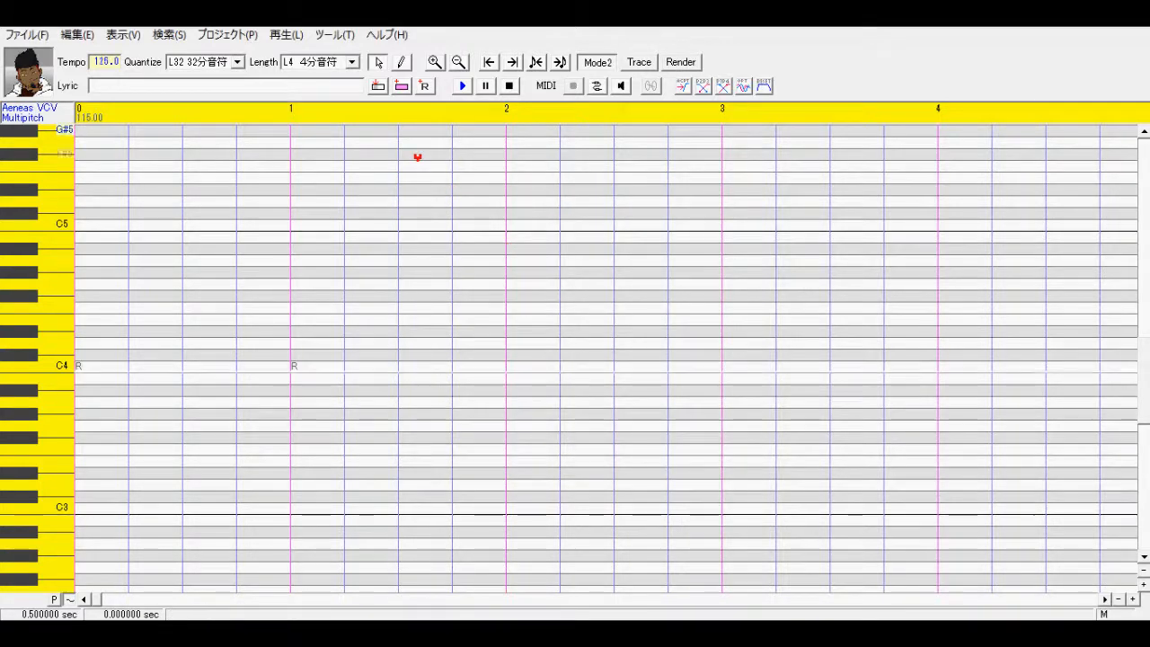
# Run the ImportVSQX plugin and load Answer by zenildo8 from the Answer VSQX folder in Documents\UST-VSQ-VSQX
pyautogui.click(349, 38)
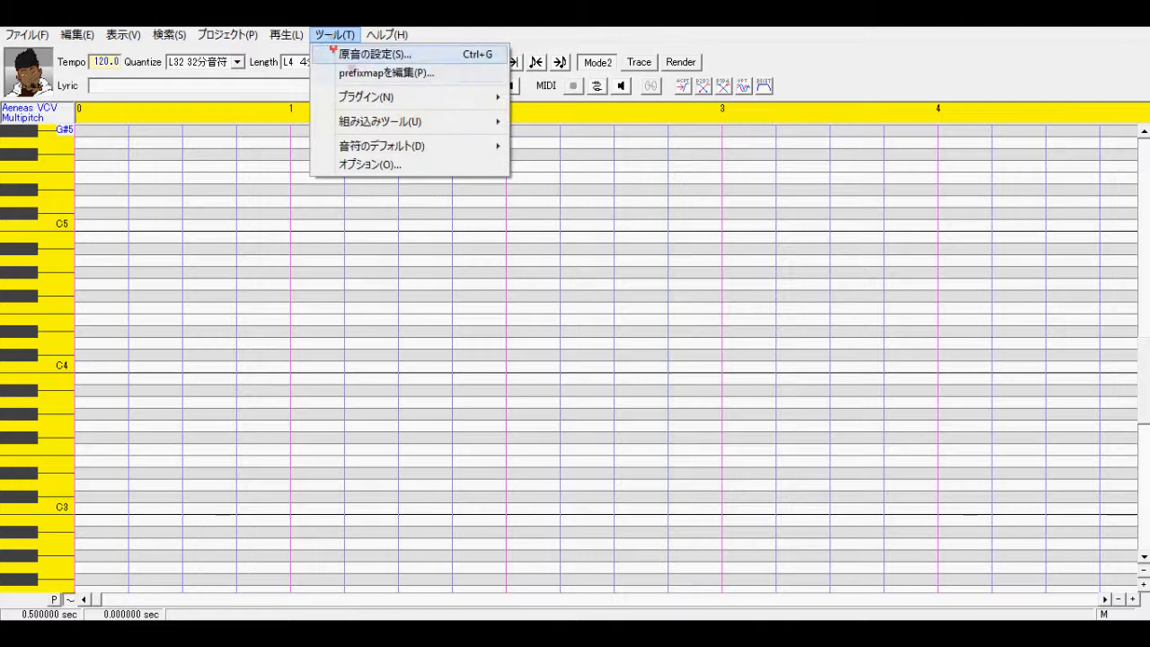
pyautogui.moveTo(386, 96)
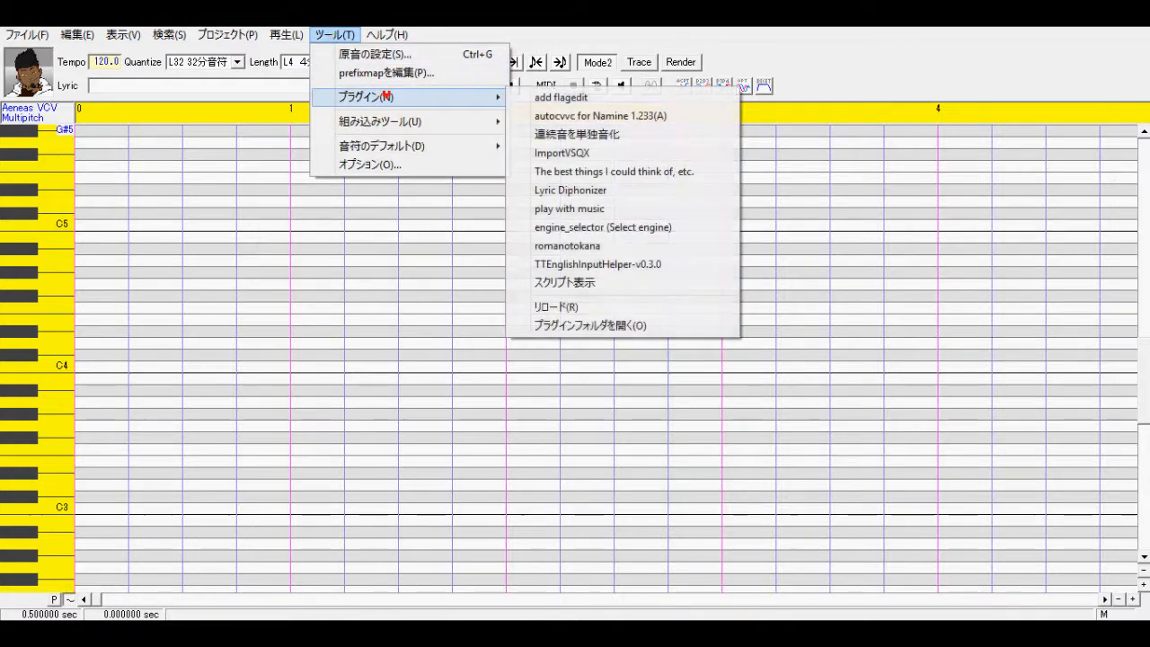
pyautogui.click(615, 155)
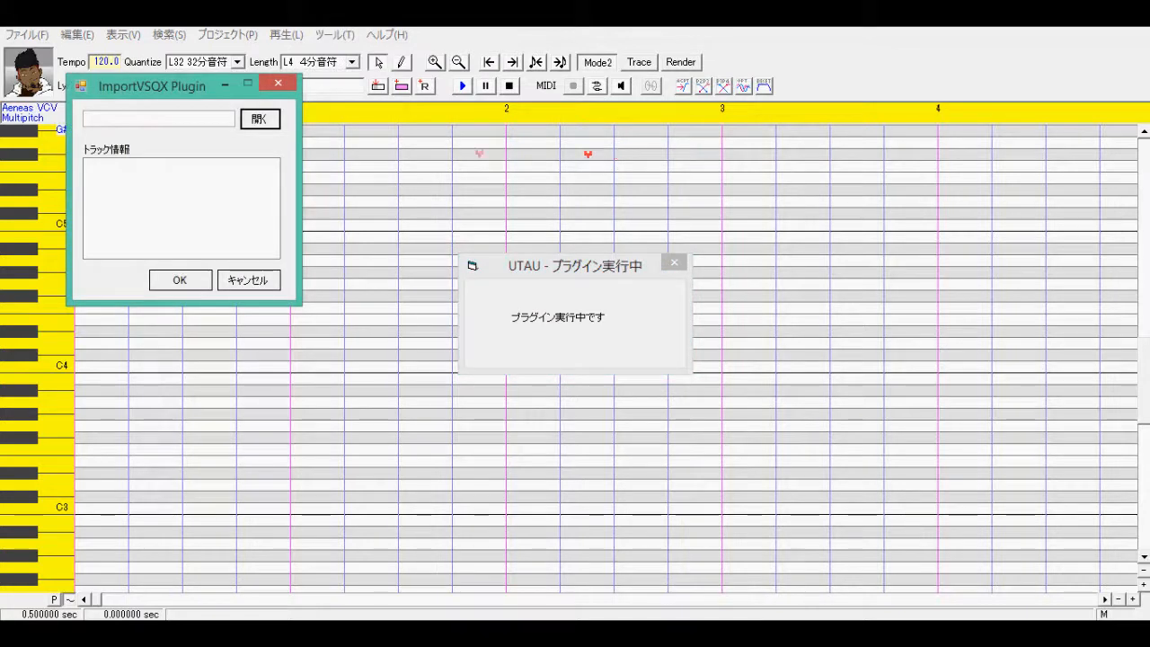
pyautogui.click(263, 124)
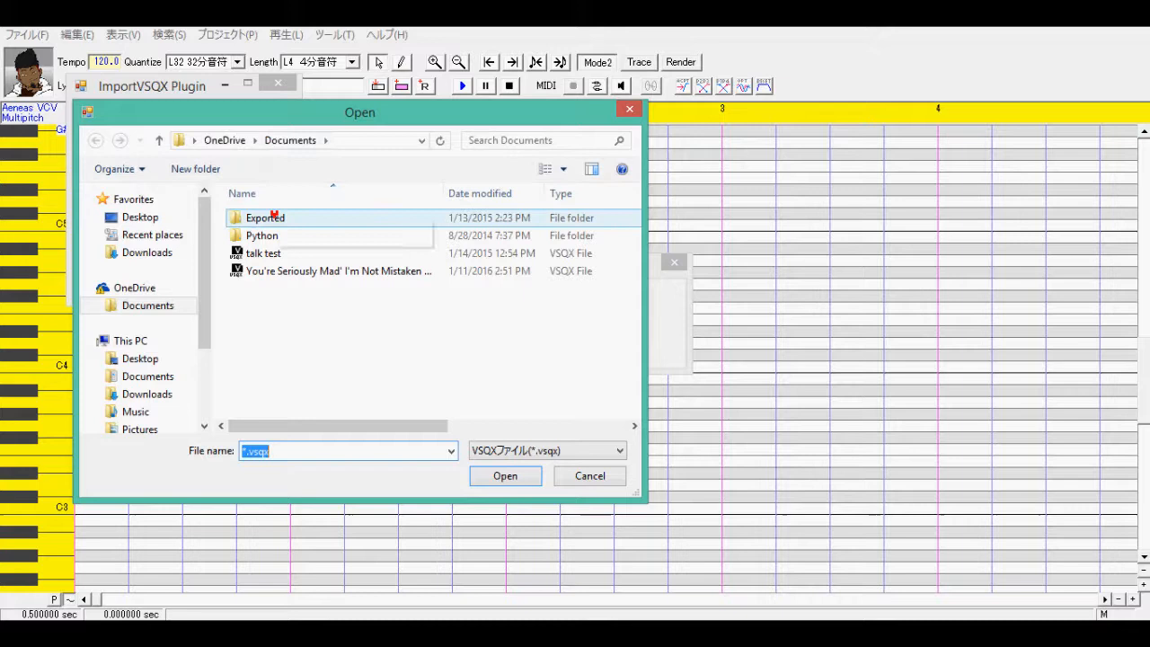
pyautogui.click(191, 375)
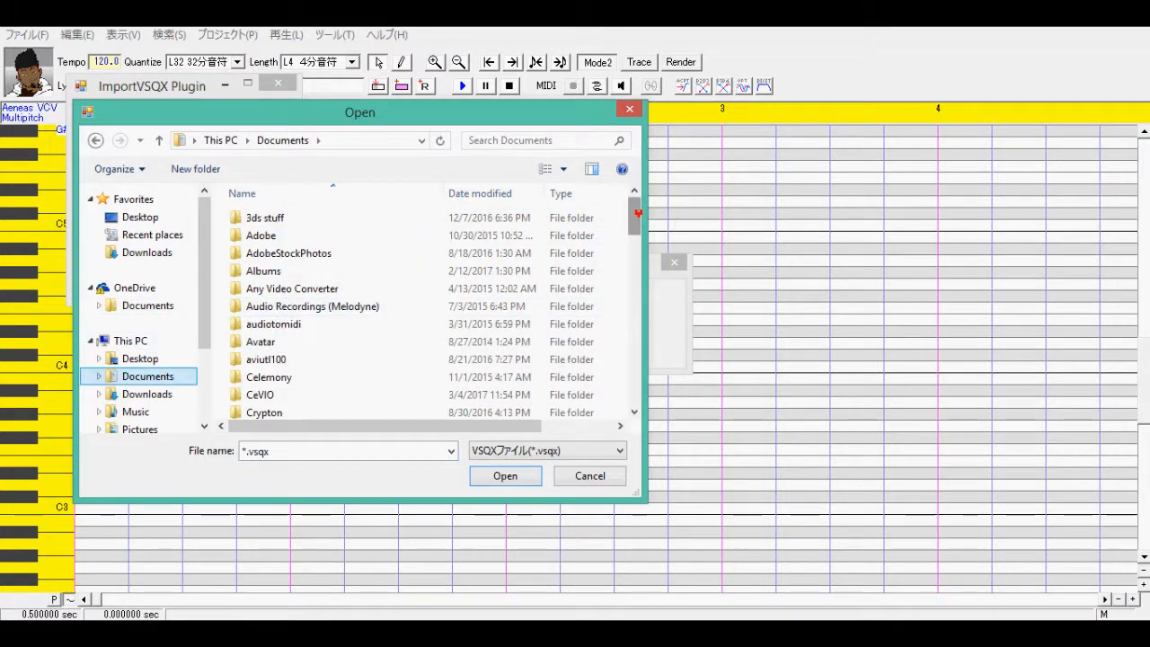
pyautogui.moveTo(638, 209); pyautogui.dragTo(616, 393)
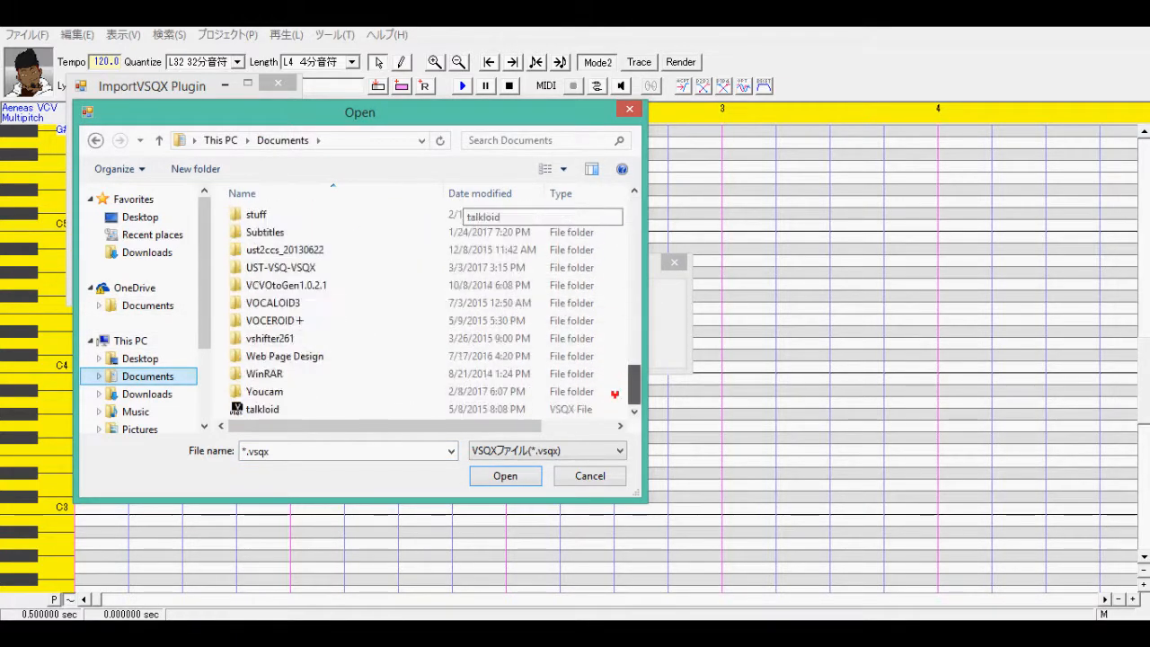
pyautogui.doubleClick(394, 268)
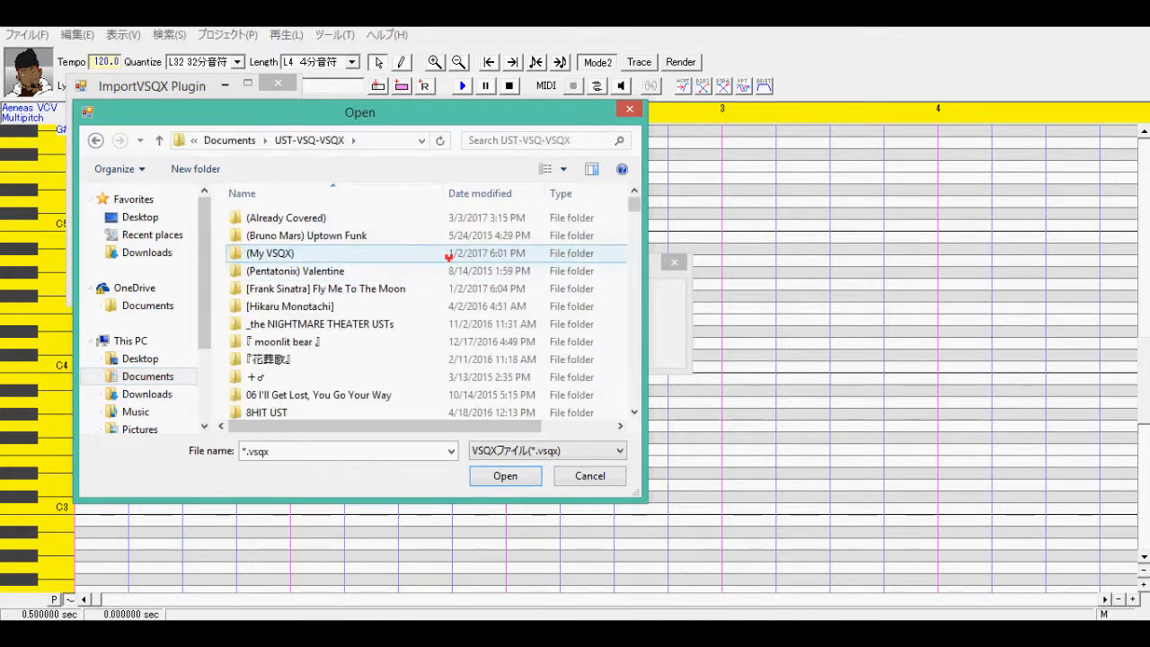
pyautogui.moveTo(635, 204); pyautogui.dragTo(635, 213)
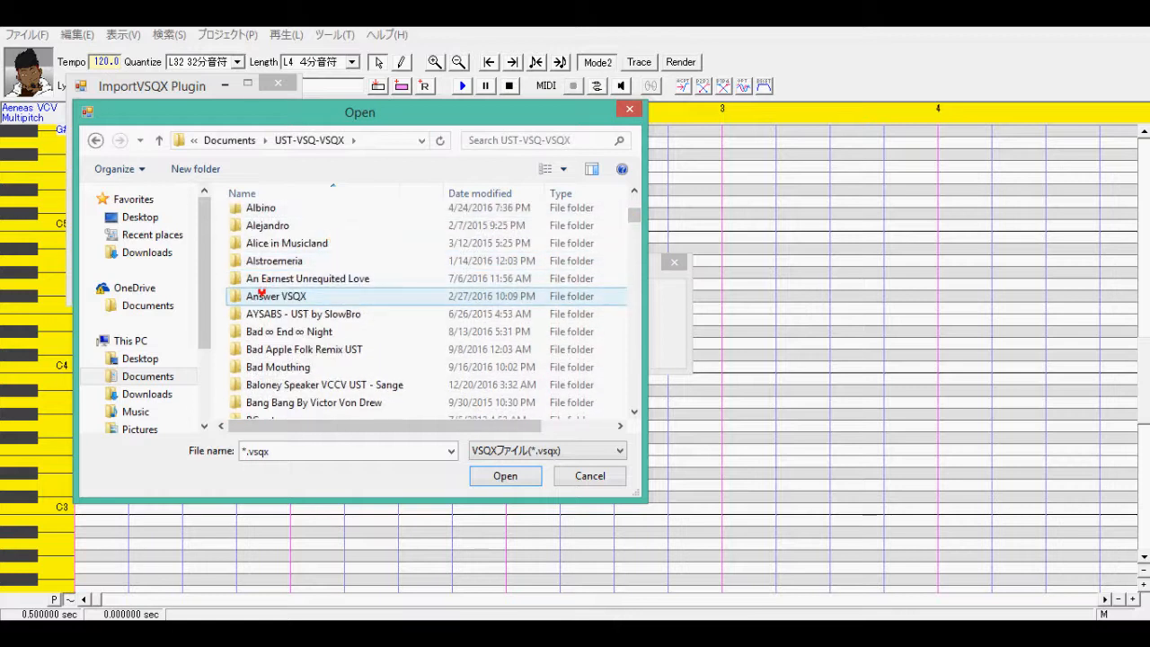
pyautogui.doubleClick(262, 292)
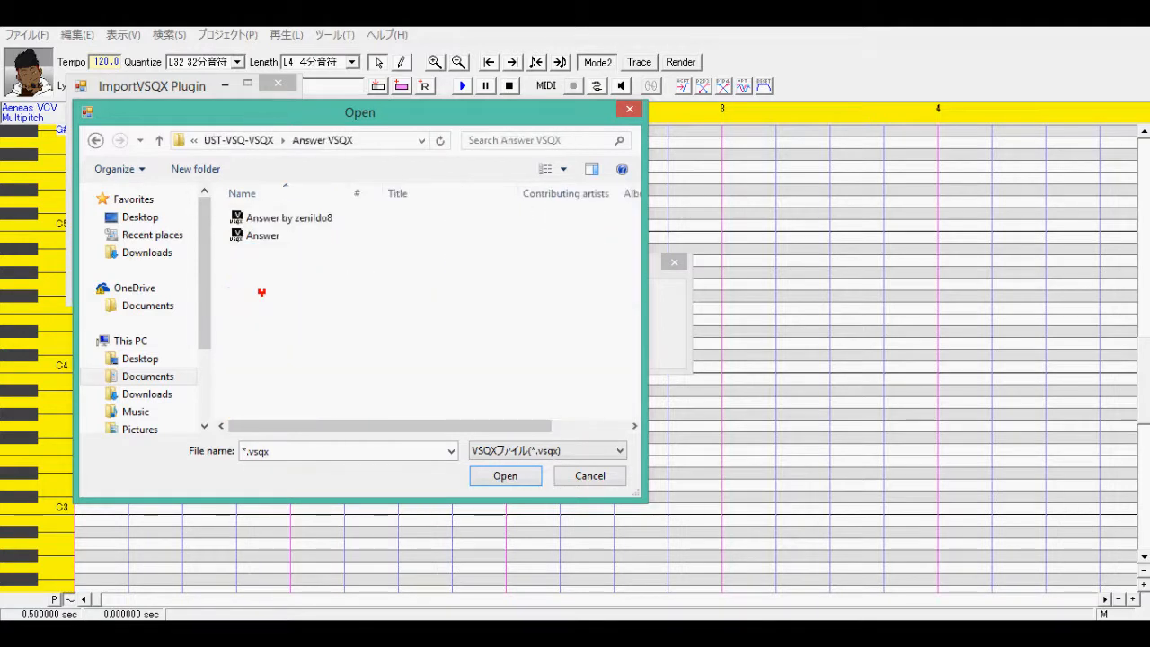
pyautogui.click(290, 221)
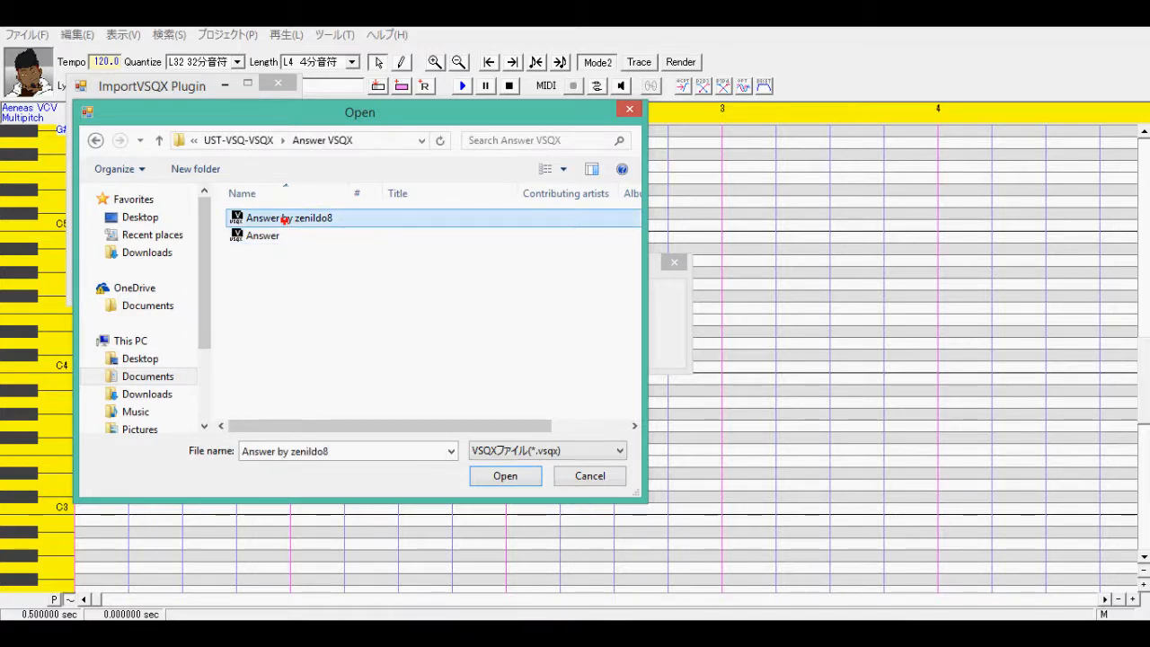
pyautogui.click(505, 483)
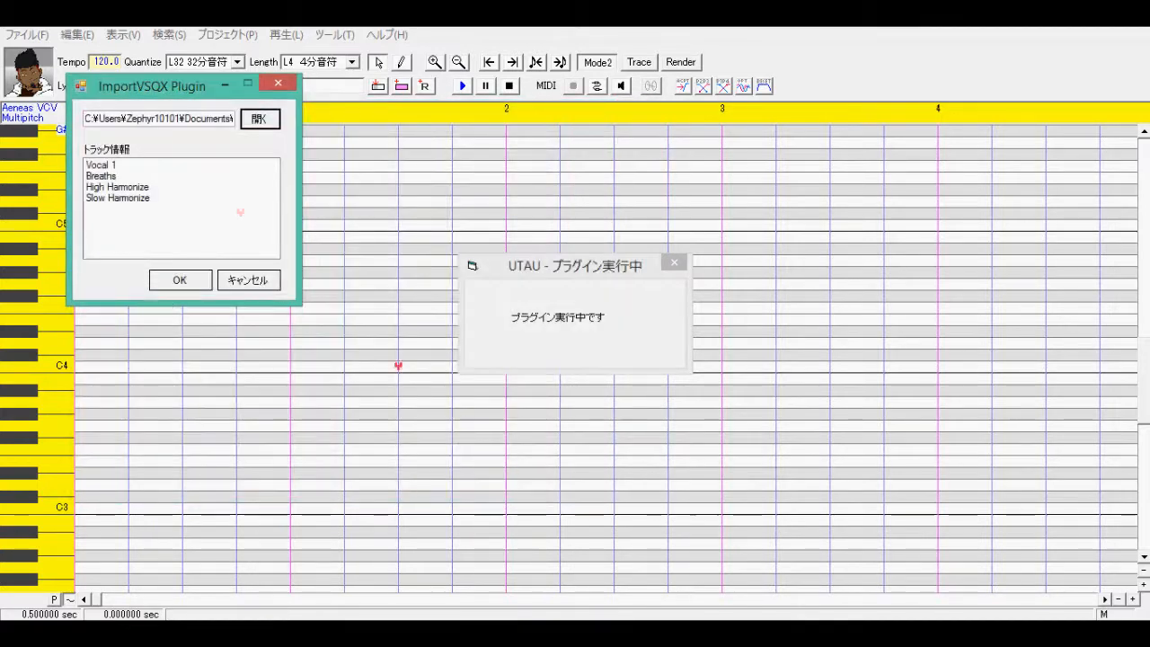
# Import the Vocal 1 track into the project and look over its notes between bars 10 and 18
pyautogui.click(107, 165)
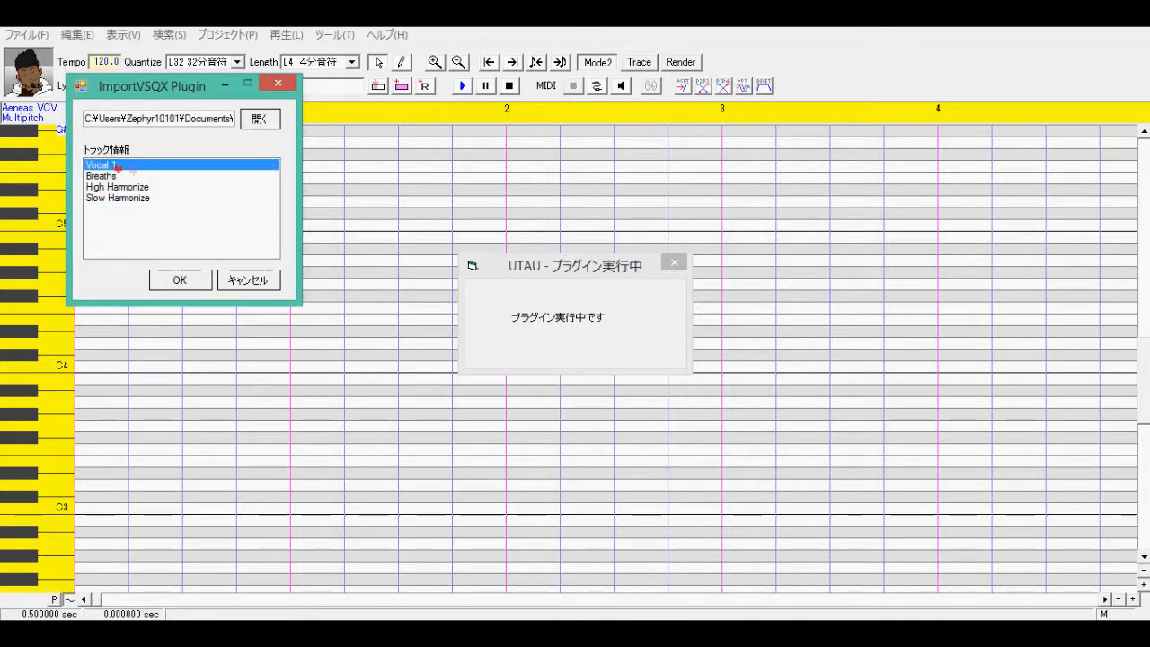
pyautogui.click(180, 280)
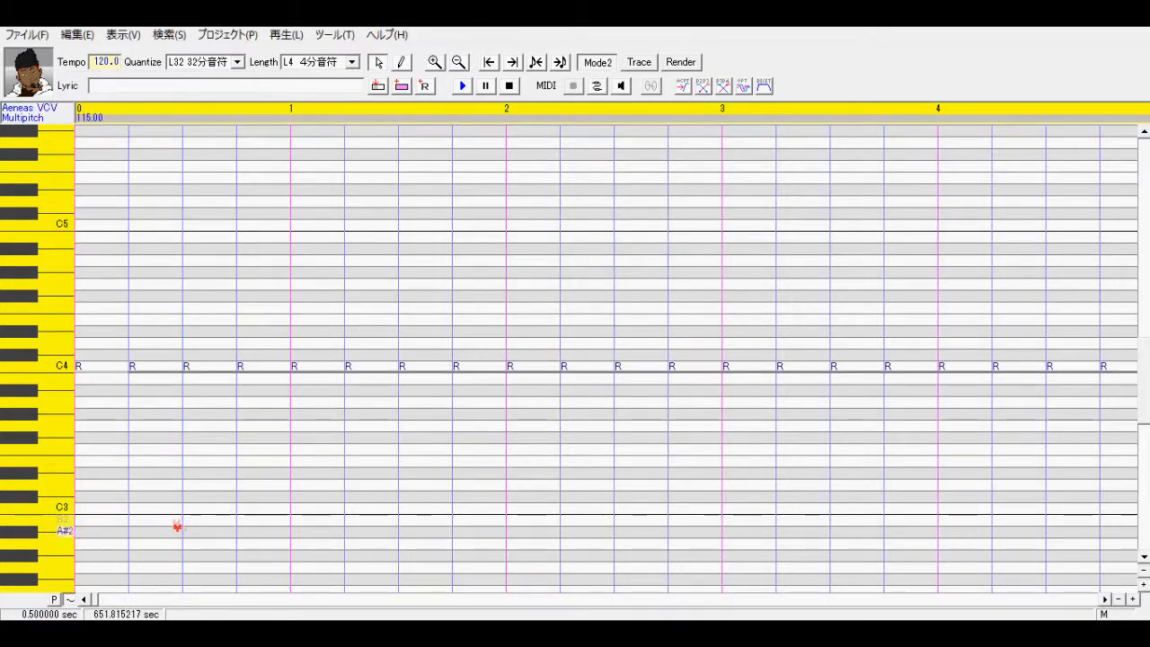
pyautogui.moveTo(93, 599); pyautogui.dragTo(137, 596)
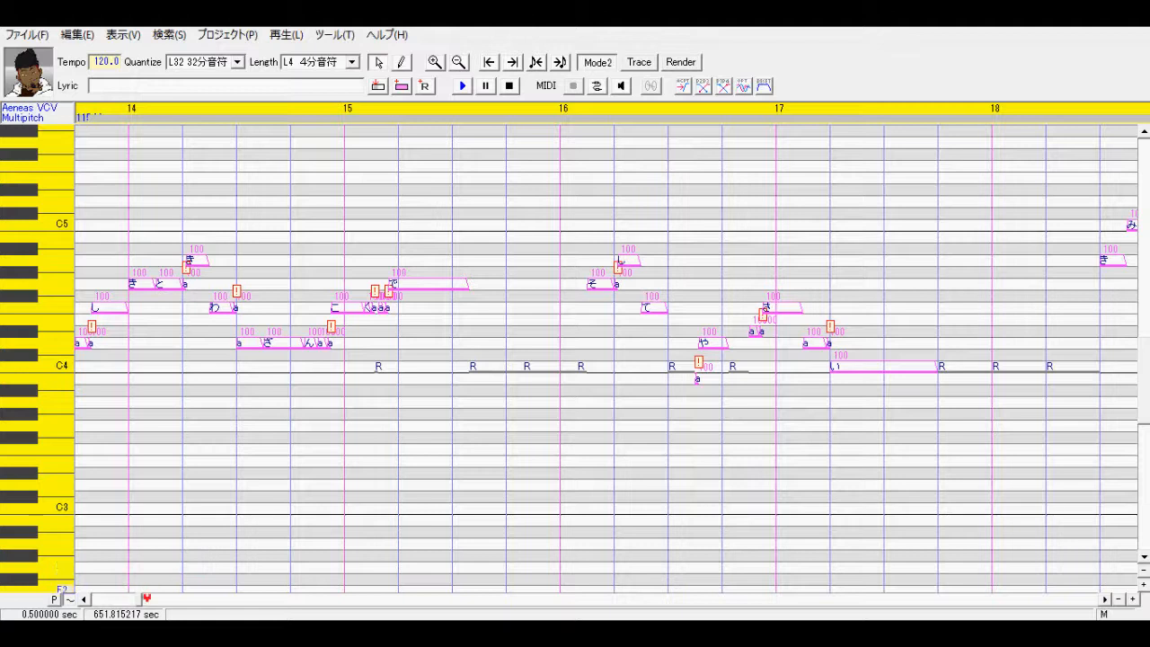
pyautogui.moveTo(142, 598); pyautogui.dragTo(128, 599)
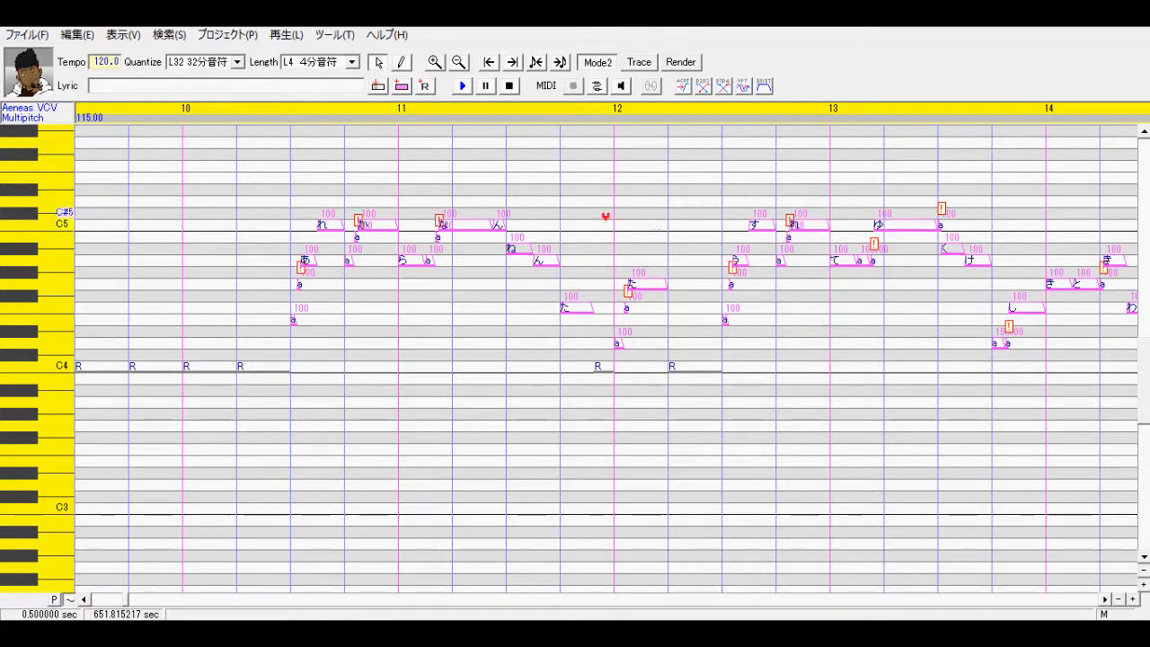
pyautogui.click(34, 36)
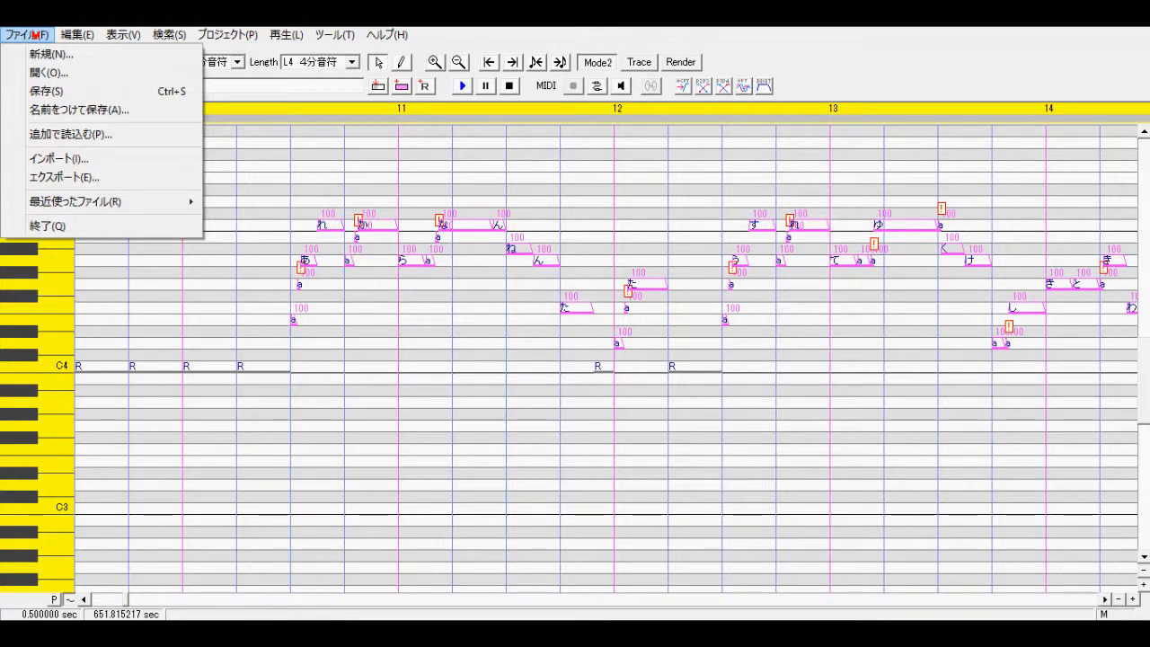
pyautogui.click(129, 178)
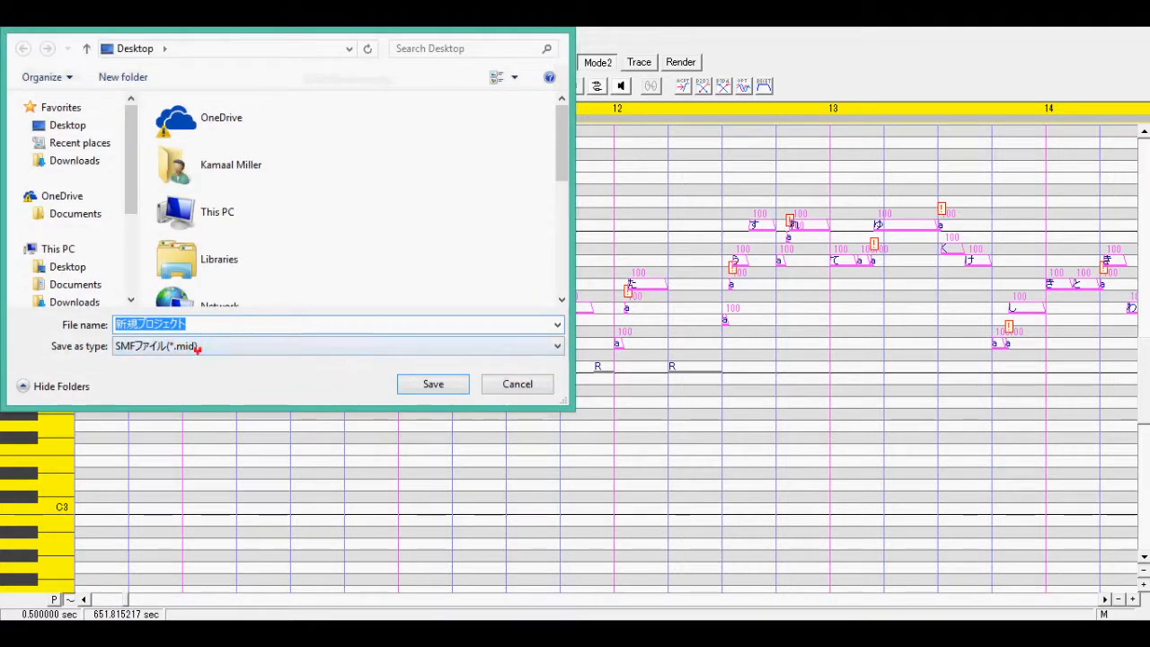
pyautogui.write('Answr')
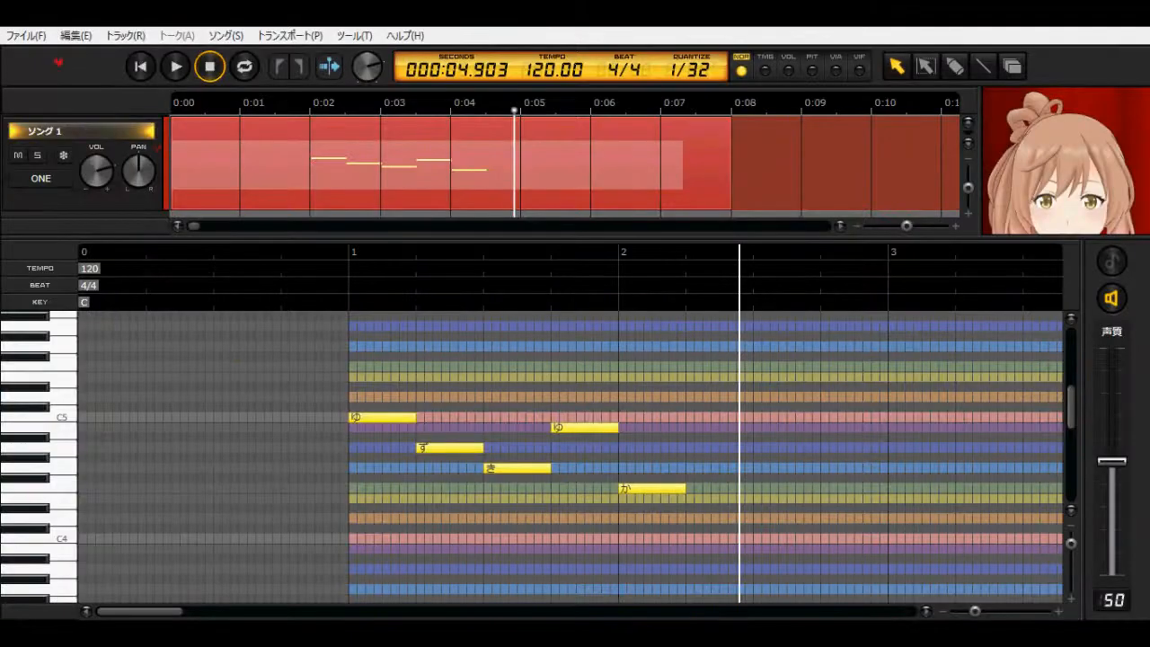
pyautogui.click(25, 36)
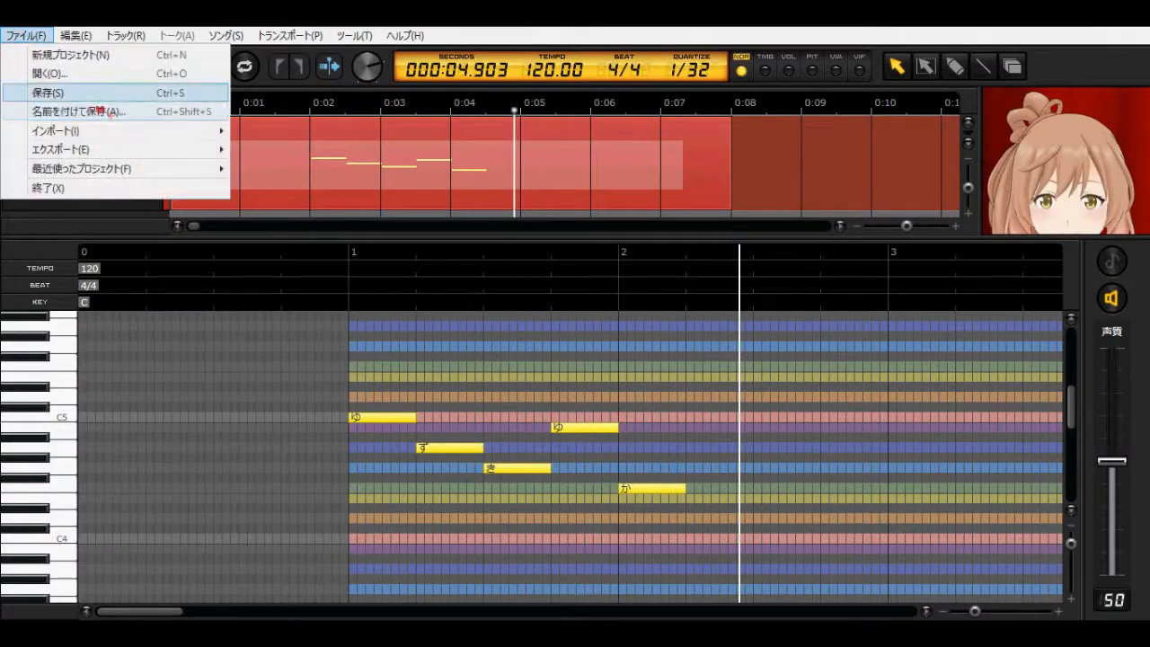
pyautogui.moveTo(89, 150)
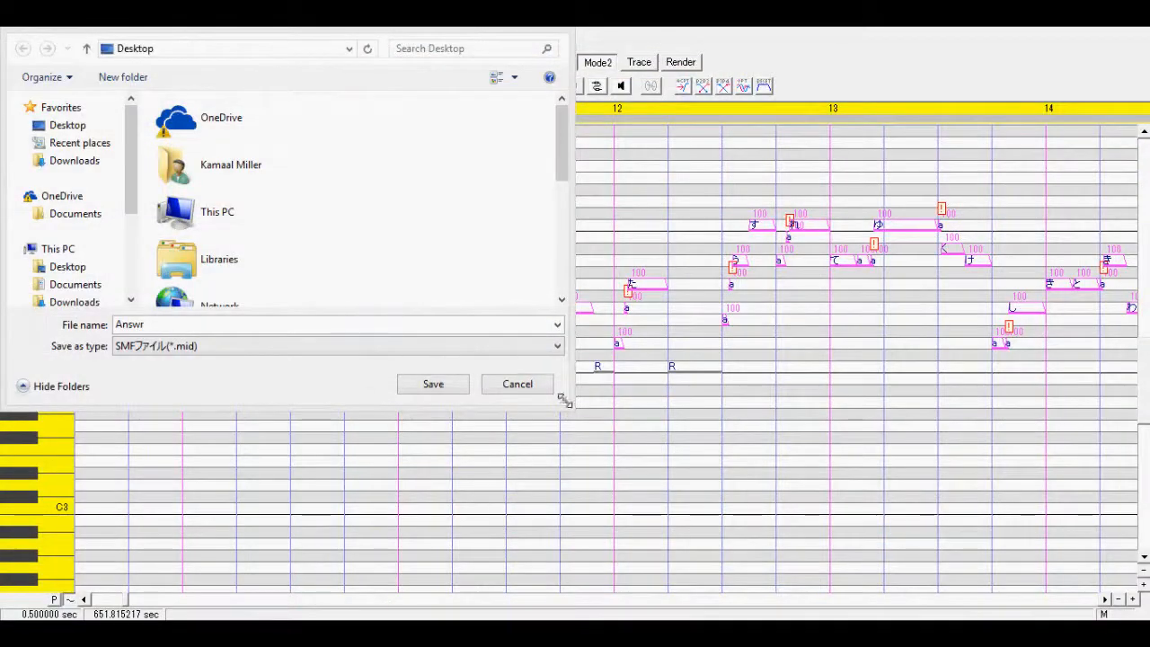
pyautogui.click(541, 385)
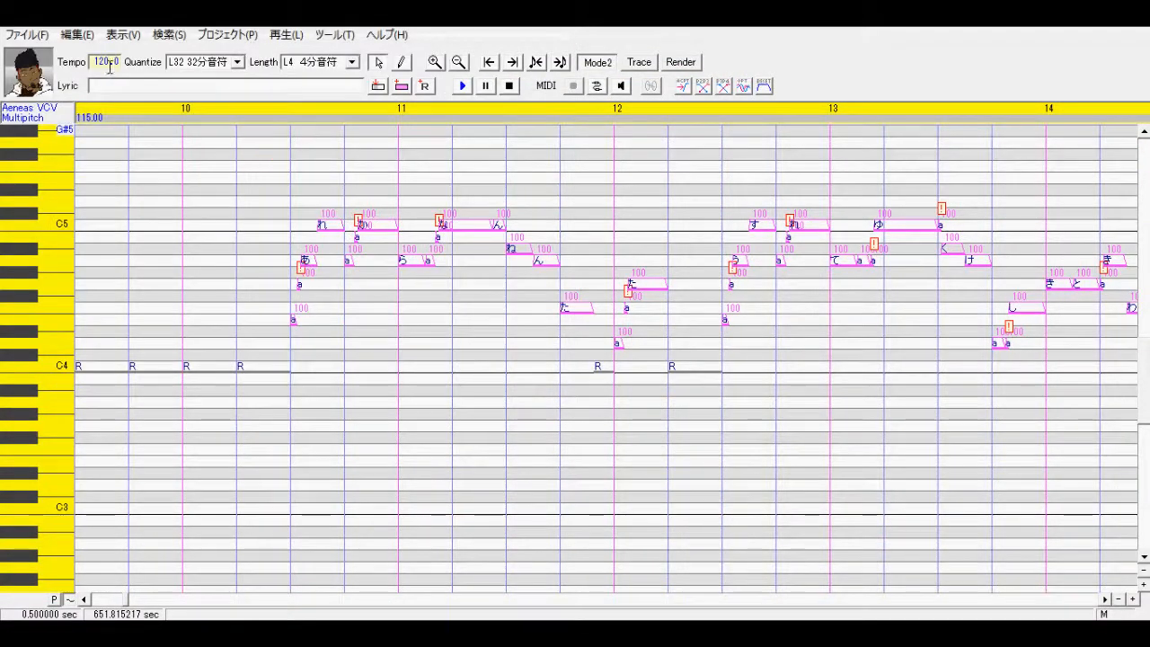
# Open the recent project main.ust from the Hate It! Hate It! Huge Ego! folder, discarding the current project's changes
pyautogui.click(12, 34)
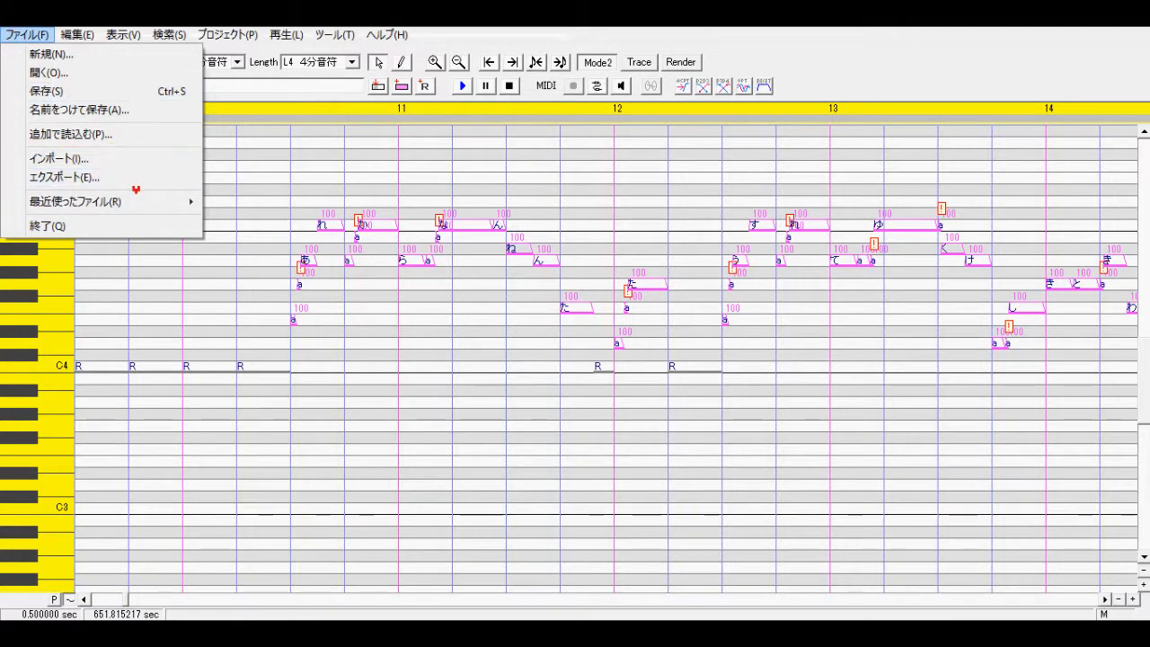
pyautogui.moveTo(144, 202)
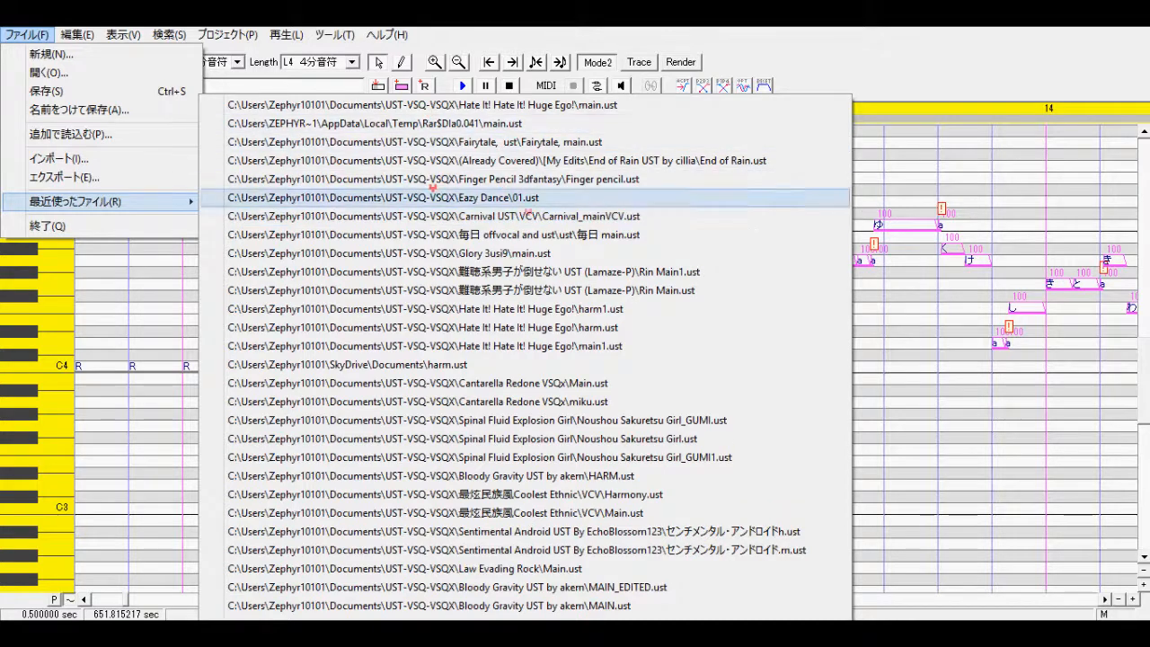
pyautogui.click(618, 104)
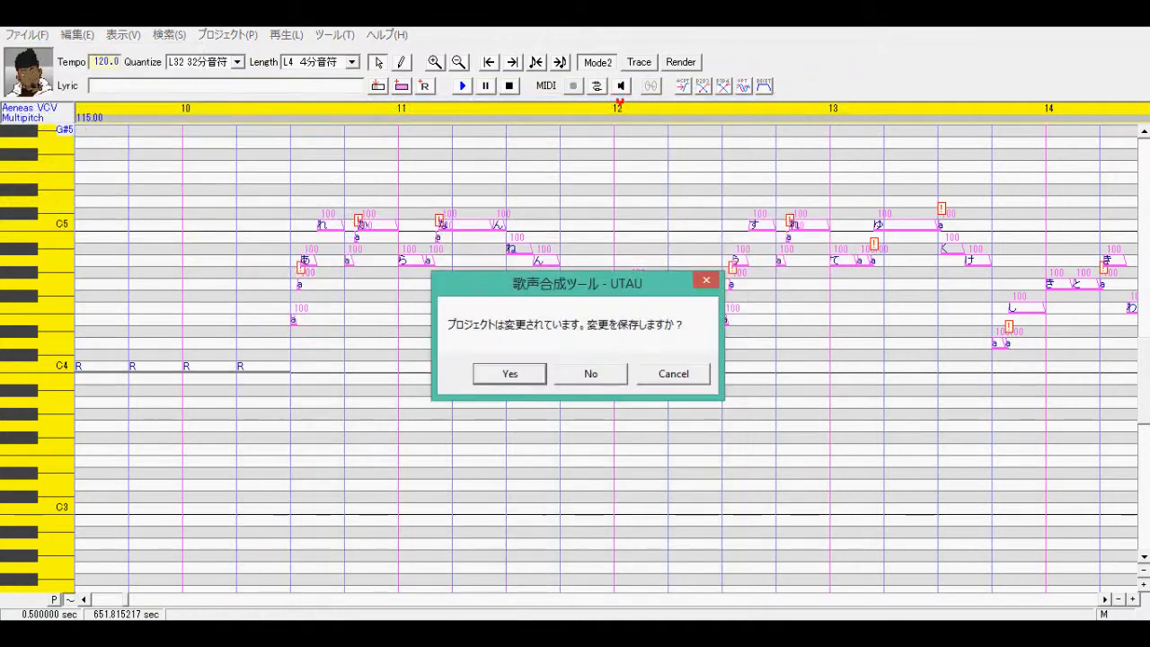
pyautogui.click(581, 372)
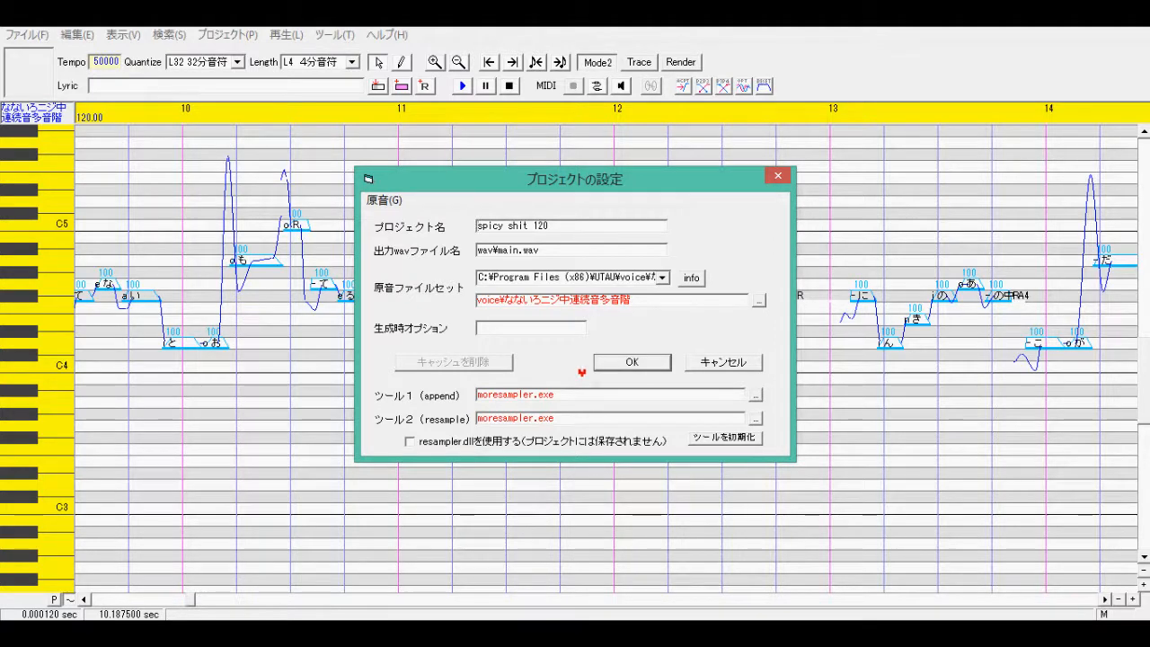
# Reset the project's append and resample tools to their defaults and set the voicebank to Yamine Renri Ver1.5
pyautogui.click(736, 441)
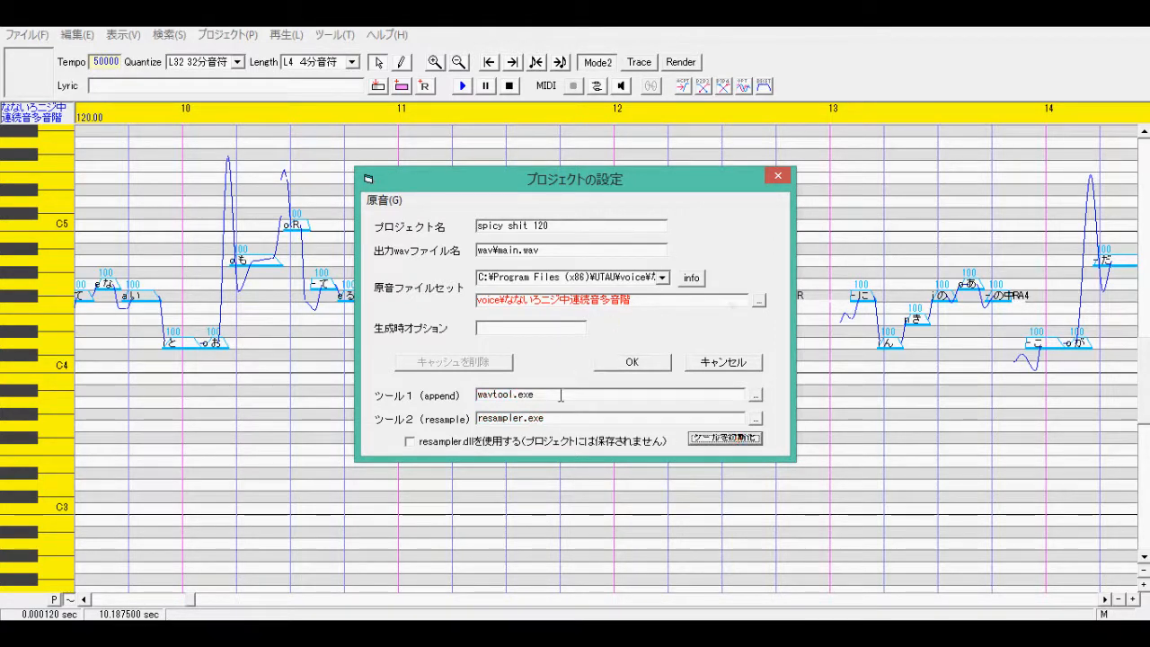
pyautogui.click(663, 277)
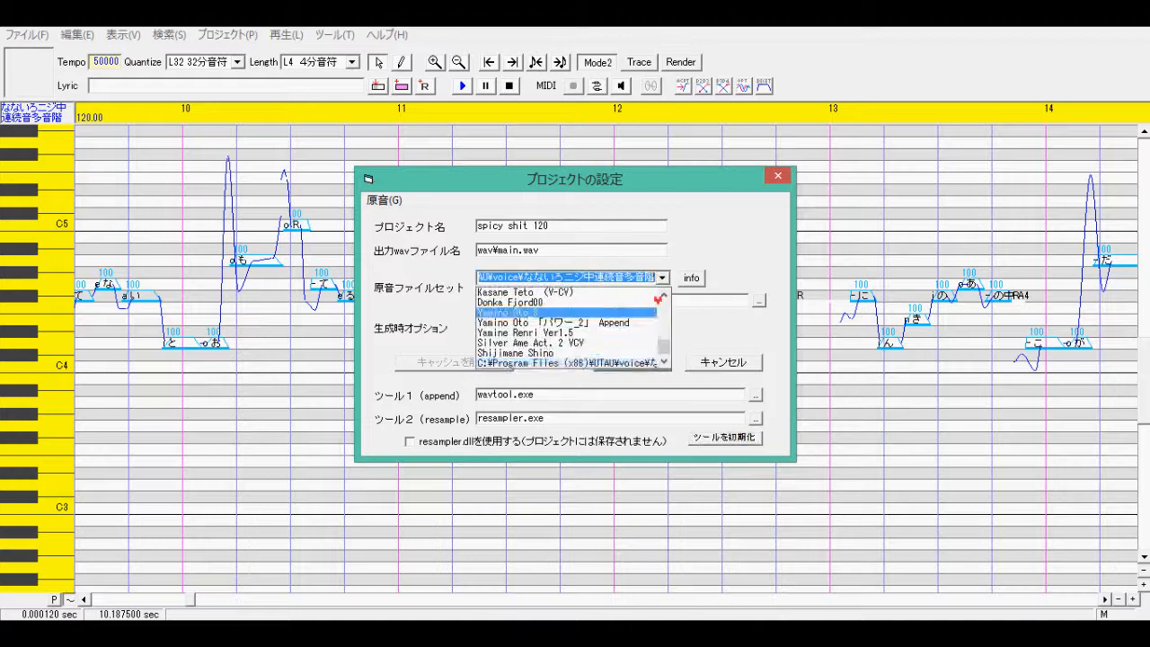
pyautogui.click(596, 345)
pyautogui.click(634, 360)
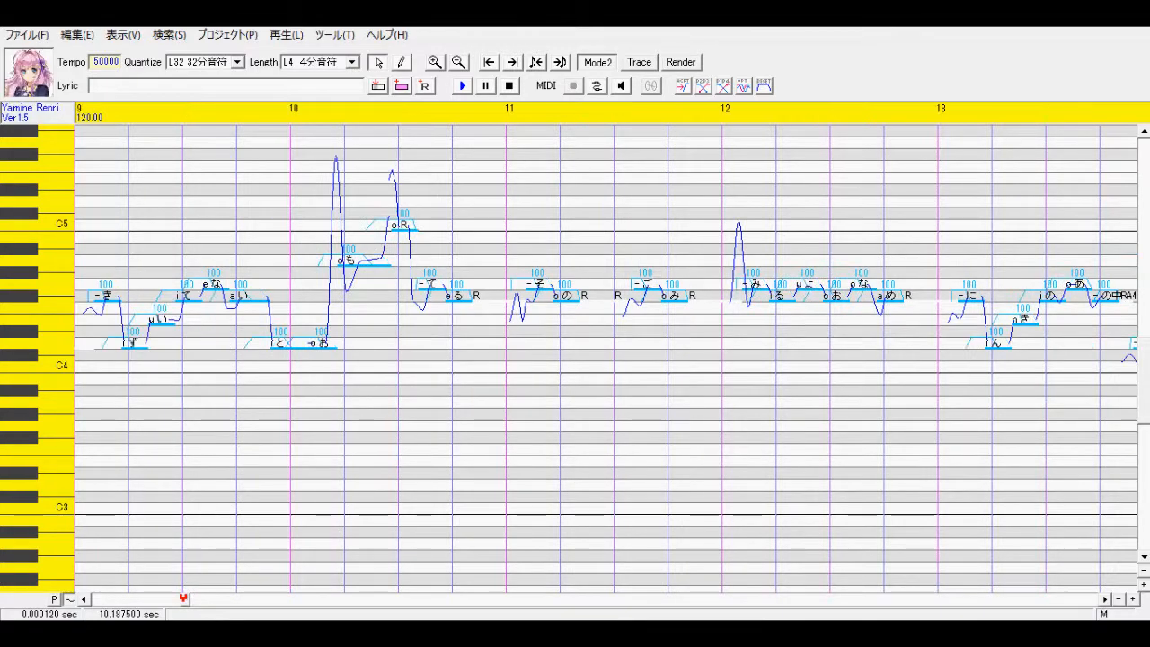
# Select all notes in the project and strip their lyric prefixes using SuffixBroker with Remove Prefix enabled
pyautogui.click(192, 600)
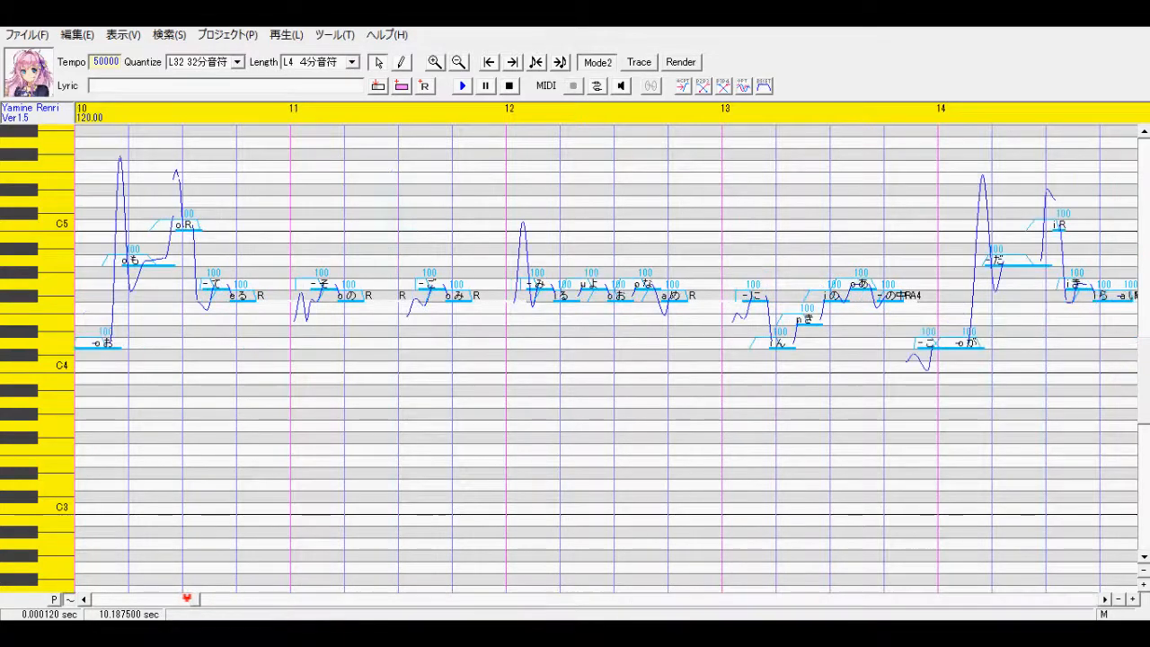
pyautogui.moveTo(185, 599); pyautogui.dragTo(144, 600)
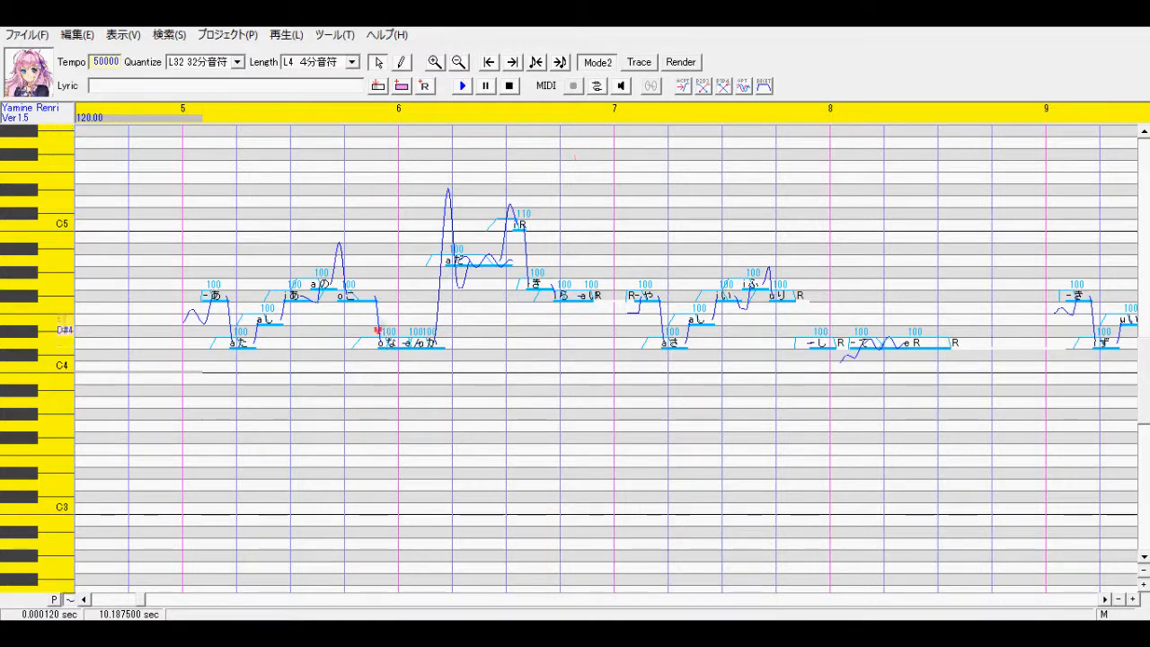
pyautogui.hotkey('ctrl', 'a')
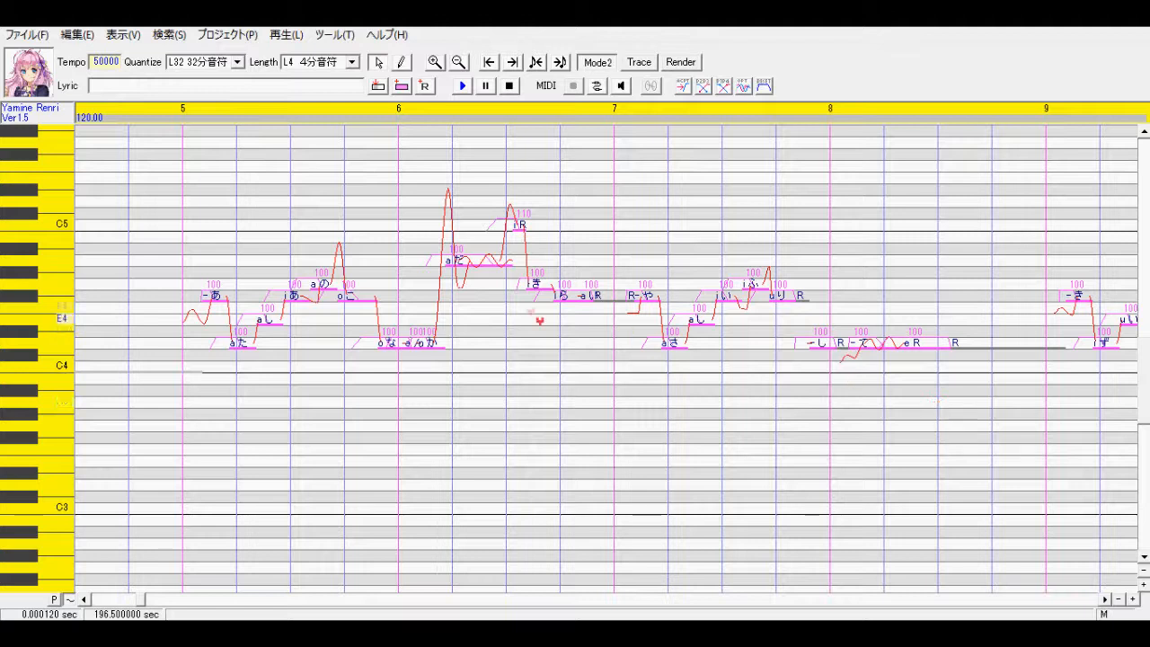
pyautogui.click(357, 32)
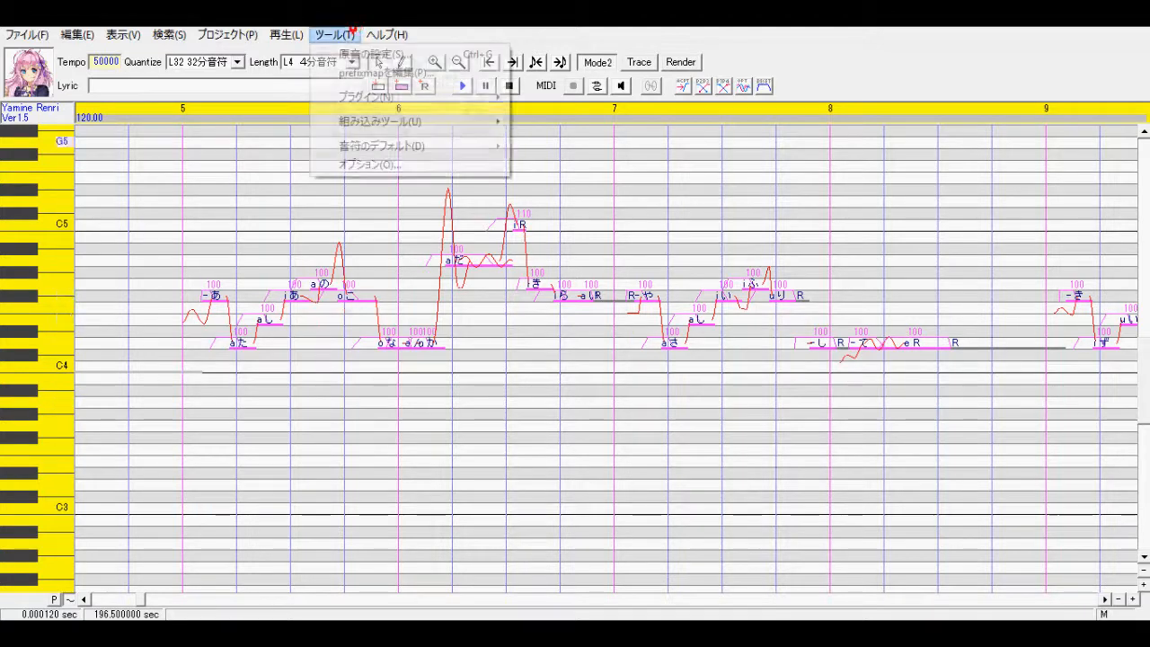
pyautogui.moveTo(493, 122)
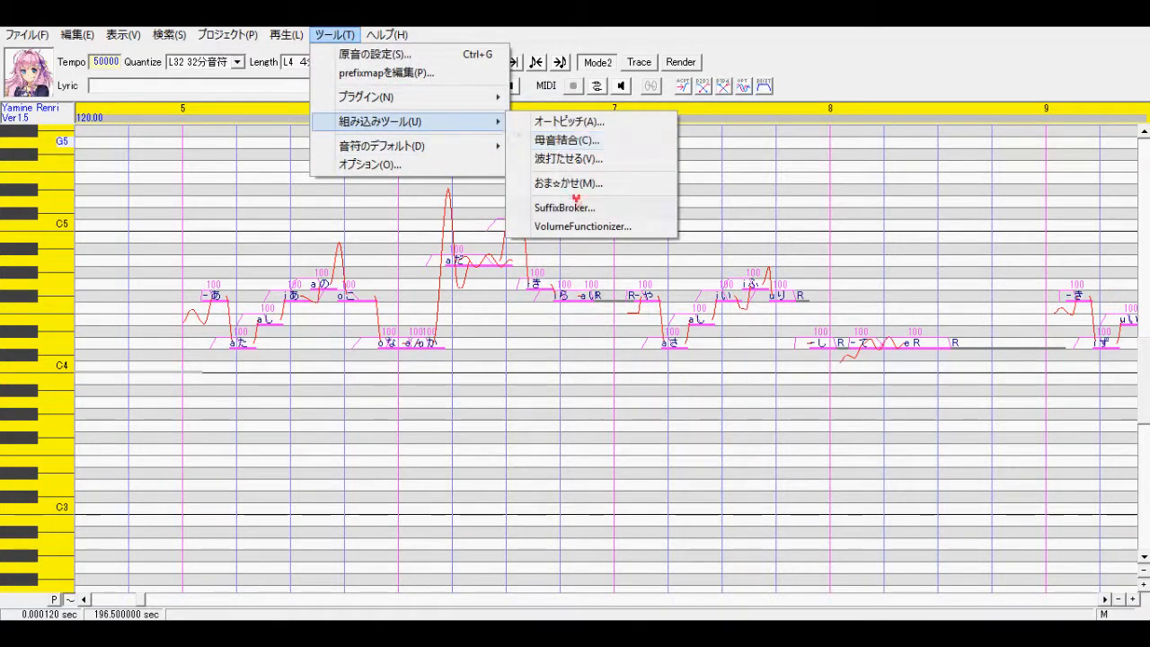
pyautogui.click(578, 206)
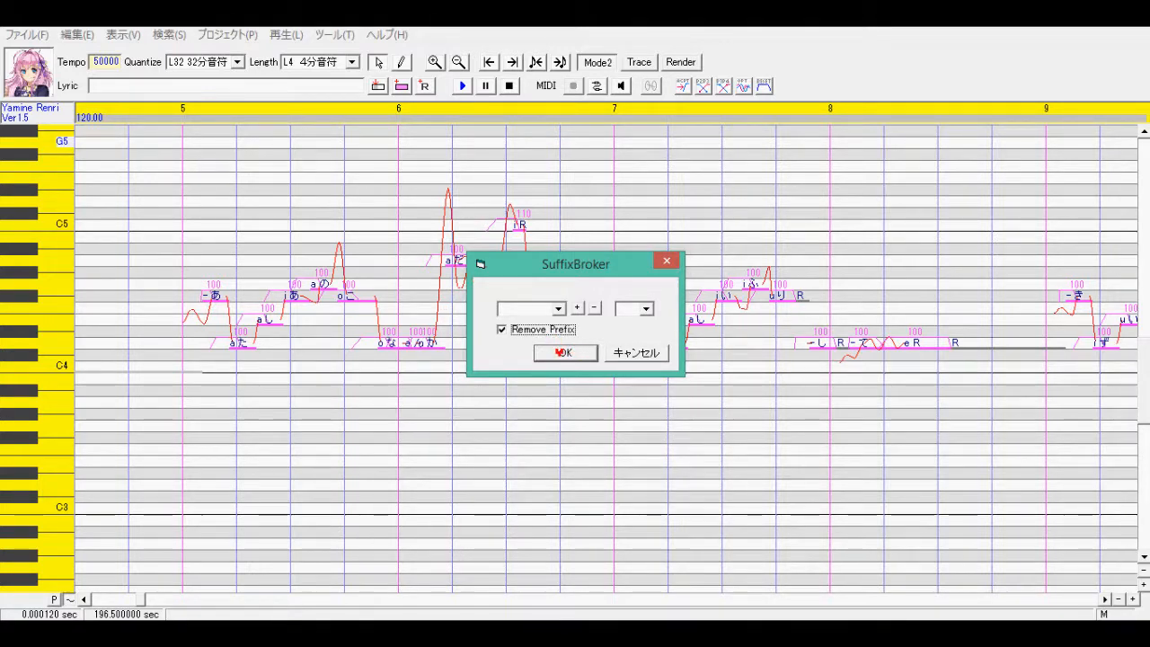
pyautogui.click(563, 352)
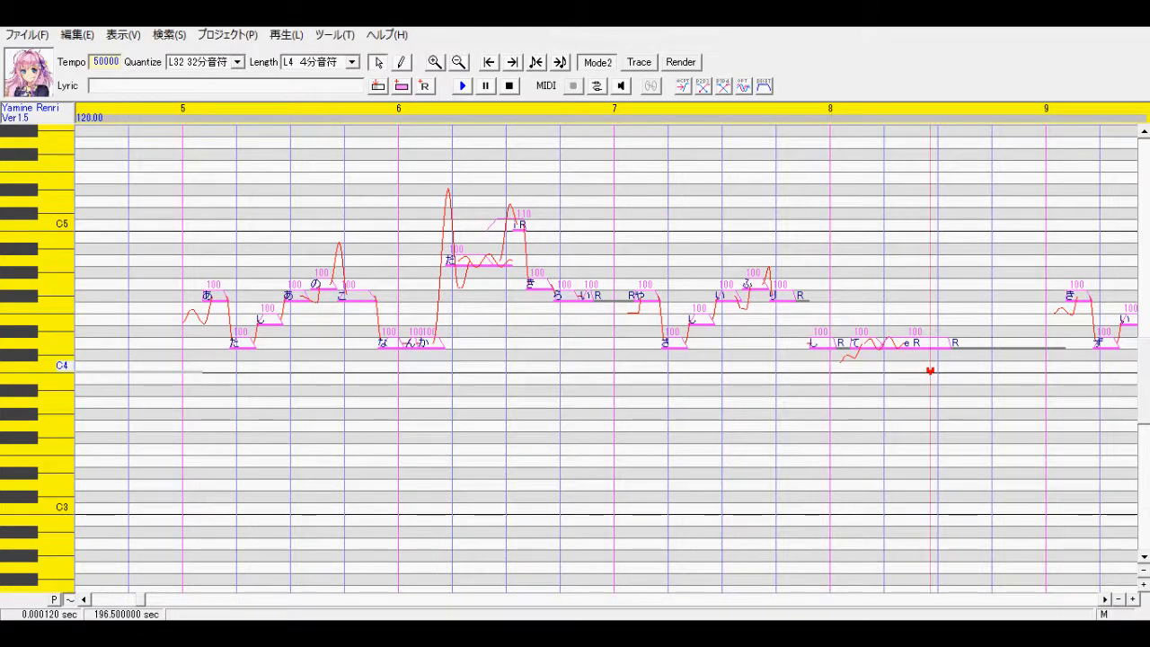
pyautogui.click(930, 344)
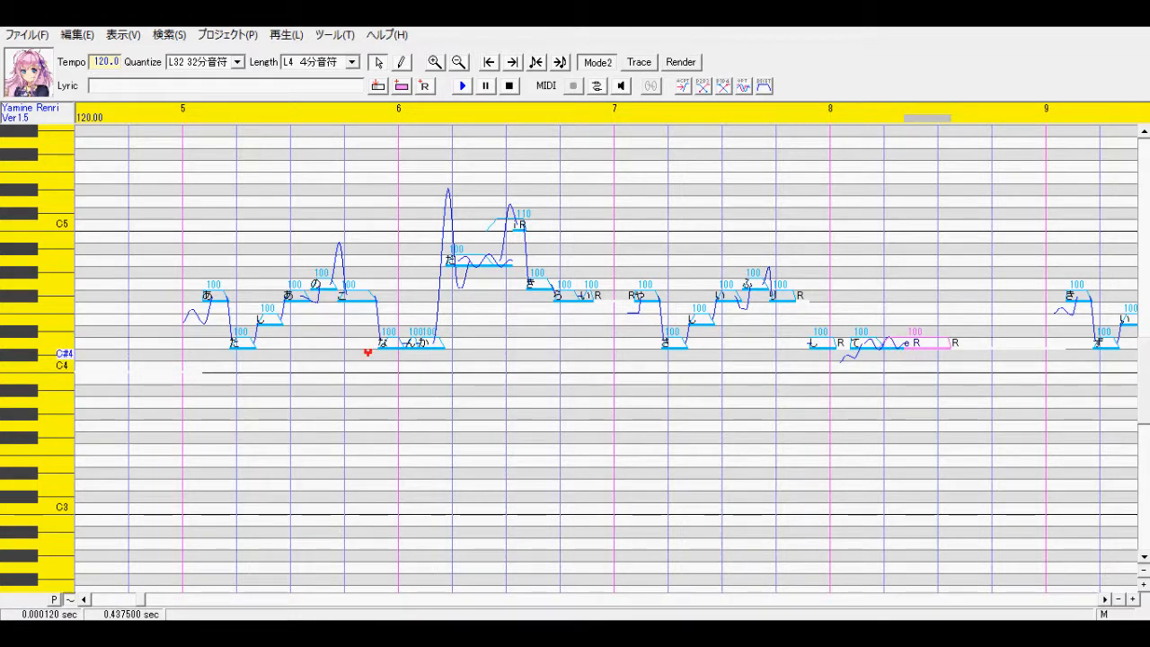
pyautogui.click(508, 262)
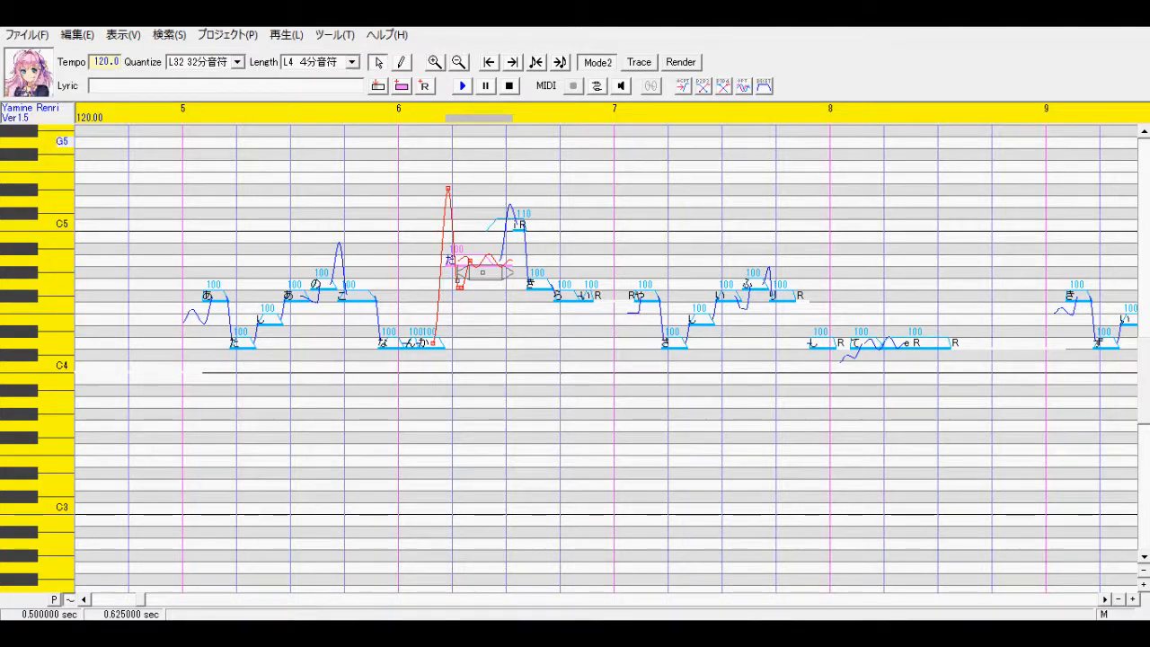
# Save the edited sequence as a new UST file named main1 in the Hate It! Hate It! Huge Ego! folder
pyautogui.click(27, 35)
pyautogui.click(68, 106)
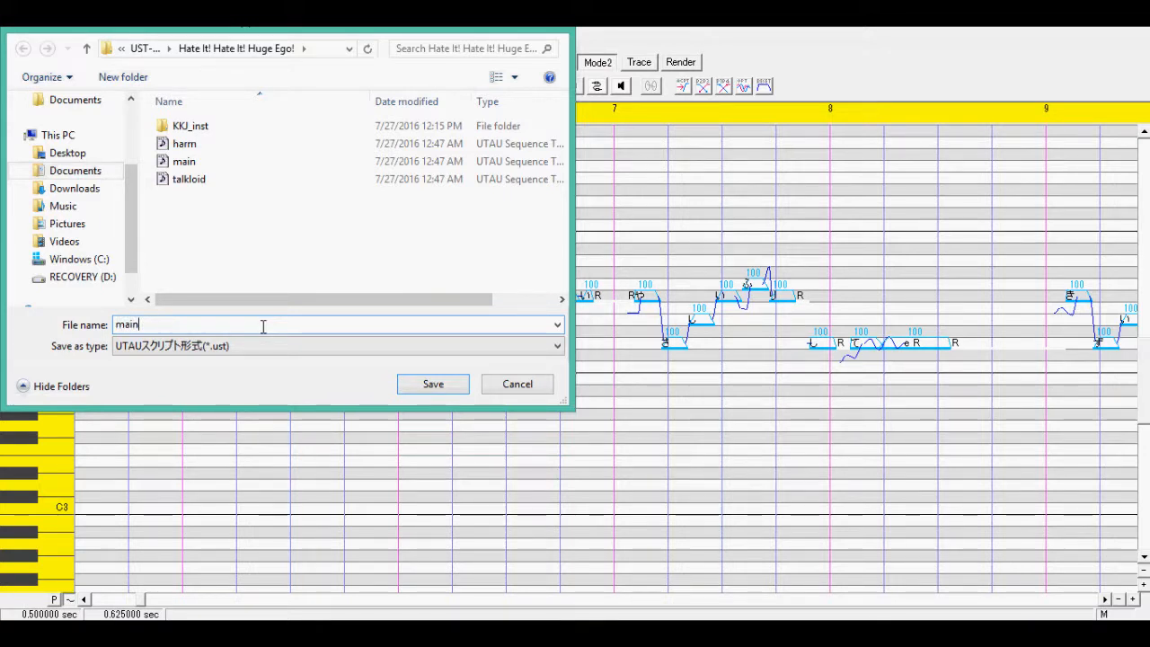
pyautogui.press('Return')
# Switch to the ust2ccs_20130622 folder in File Explorer and copy the ust2ccs application
pyautogui.click(114, 633)
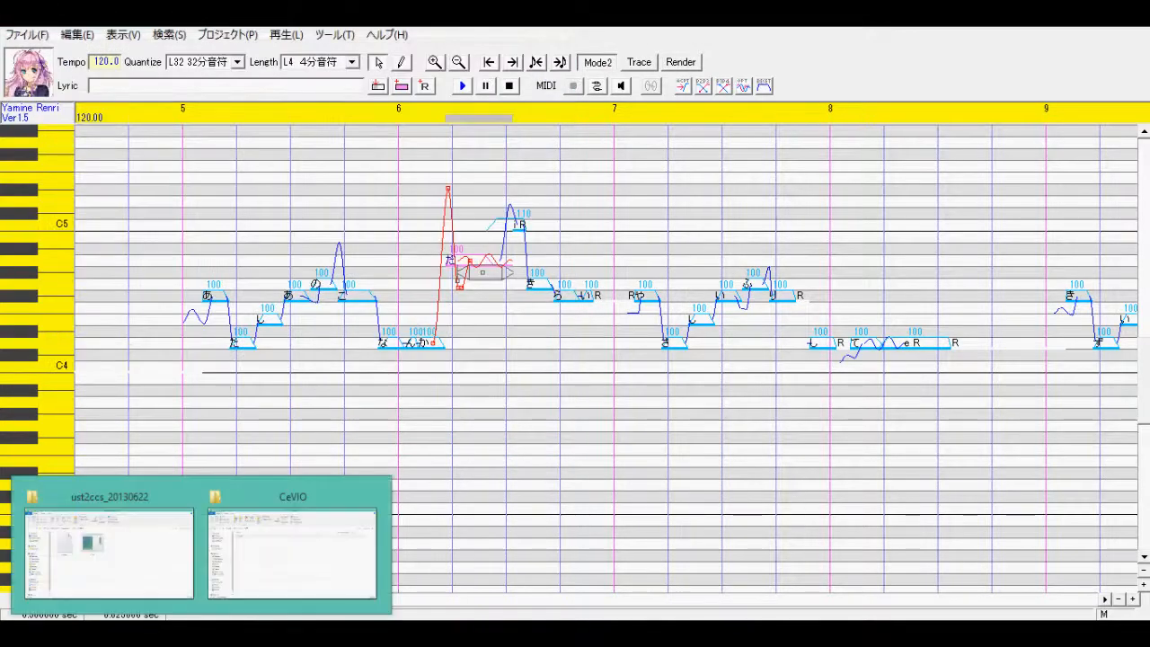
pyautogui.click(108, 553)
pyautogui.click(461, 242)
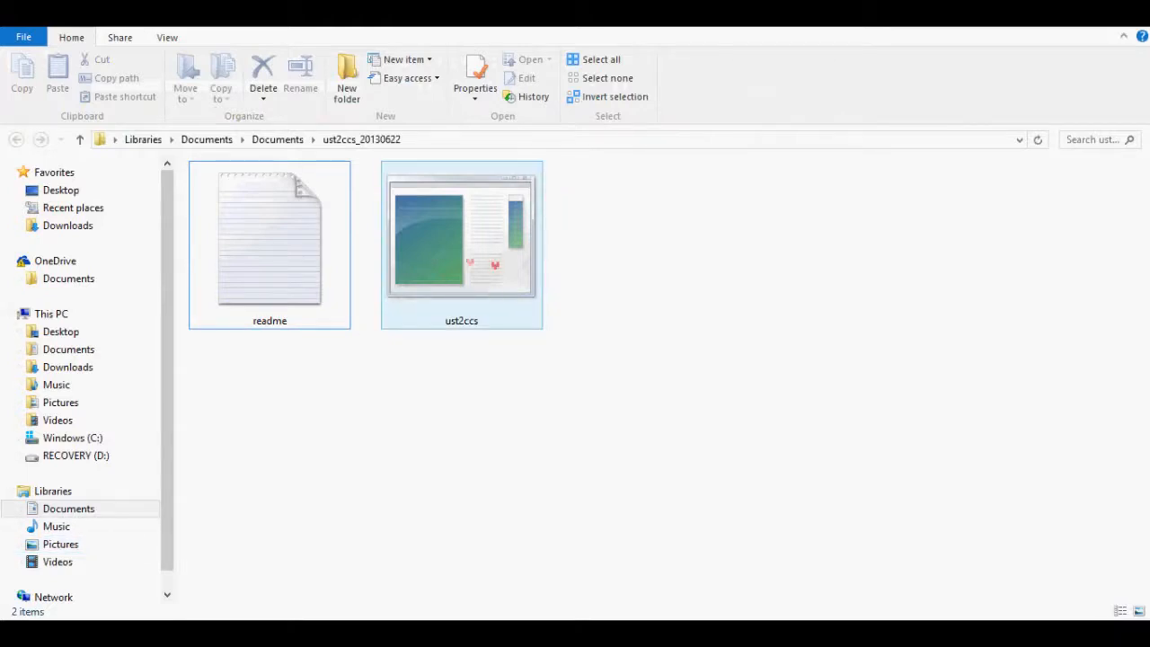
pyautogui.hotkey('ctrl', 'c')
# In the CeVIO folder window, go to the Hate It! Hate It! Huge Ego! folder inside Documents\UST-VSQ-VSQX
pyautogui.moveTo(113, 632)
pyautogui.click(317, 528)
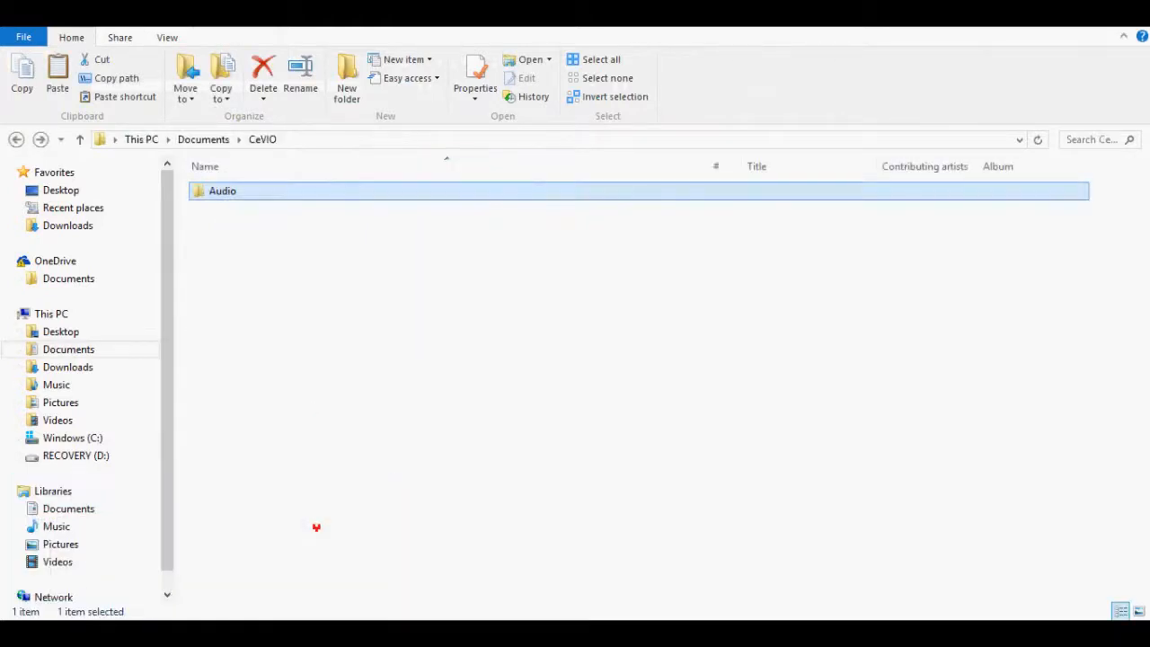
pyautogui.click(126, 350)
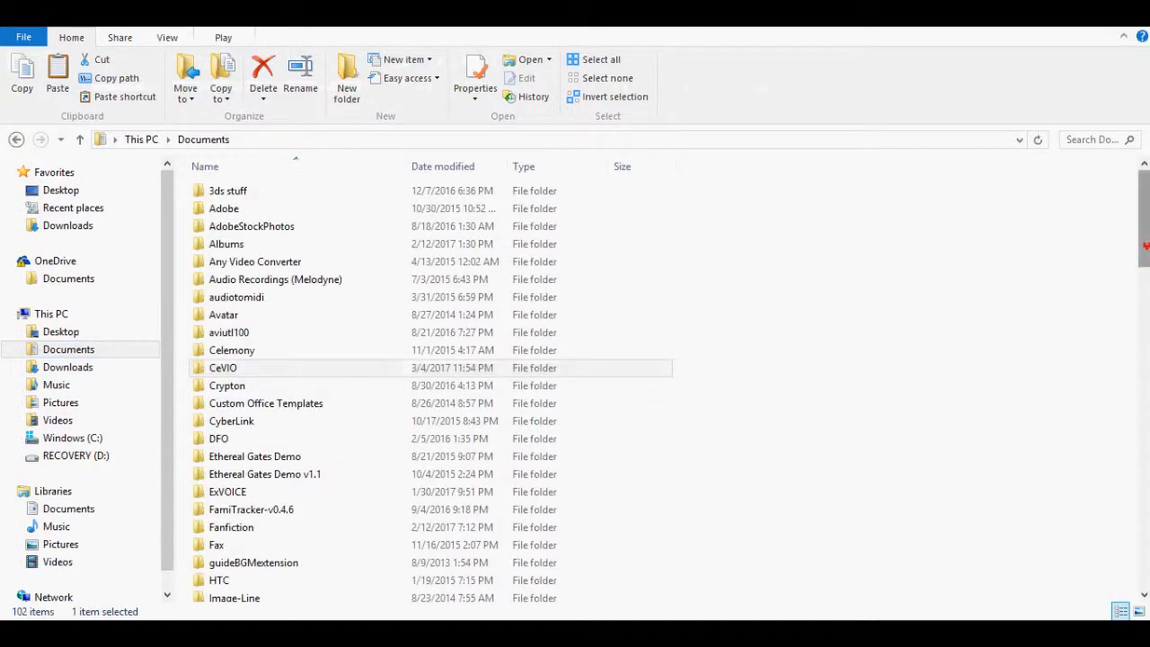
pyautogui.moveTo(1145, 244); pyautogui.dragTo(1144, 419)
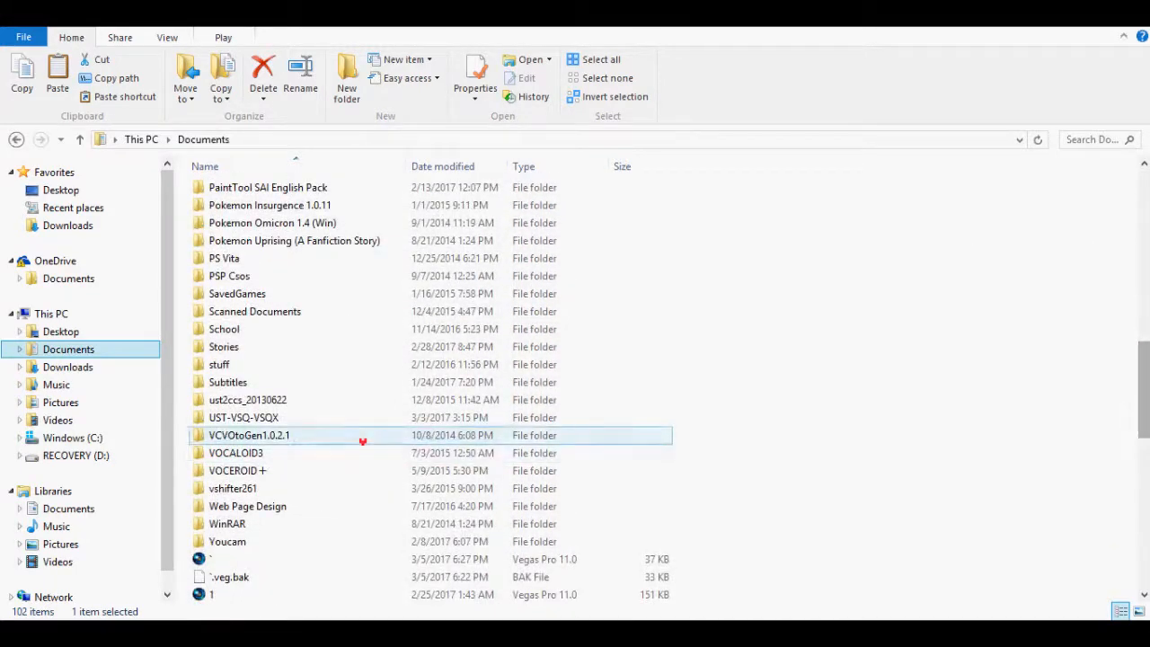
pyautogui.doubleClick(289, 416)
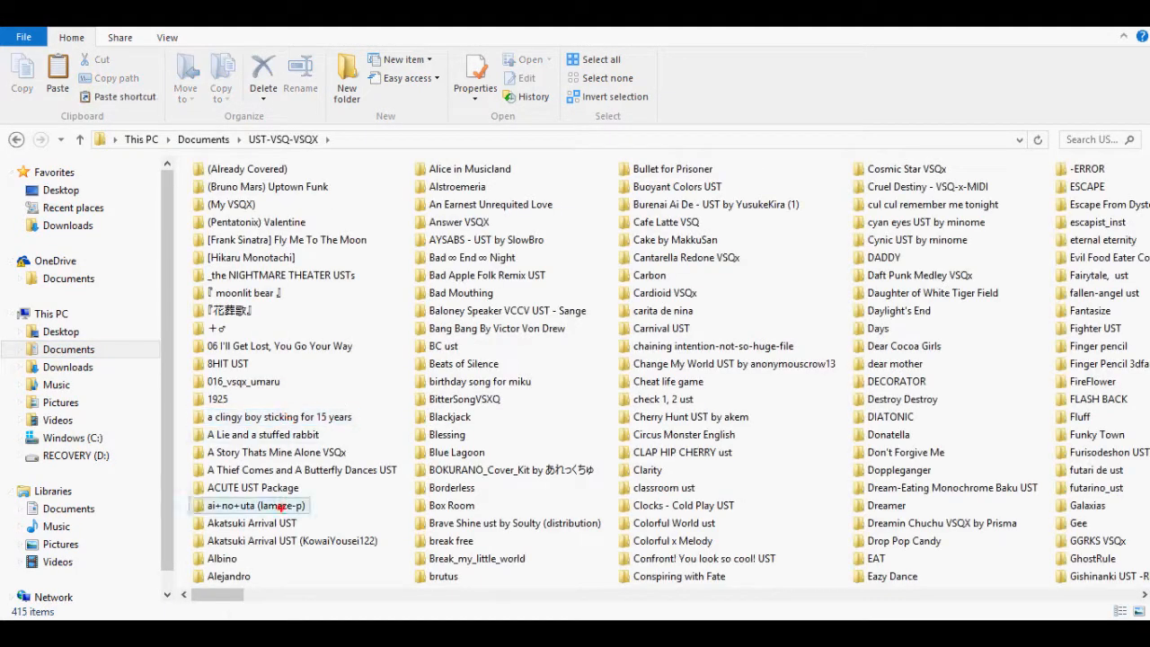
pyautogui.moveTo(224, 594); pyautogui.dragTo(387, 581)
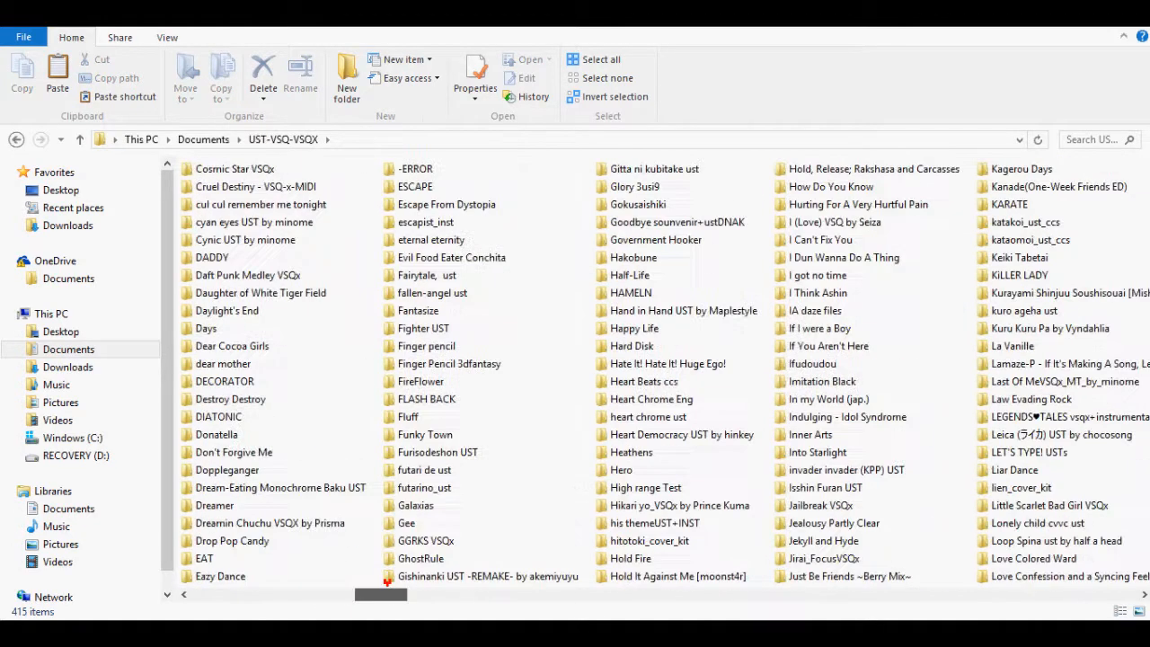
pyautogui.doubleClick(683, 364)
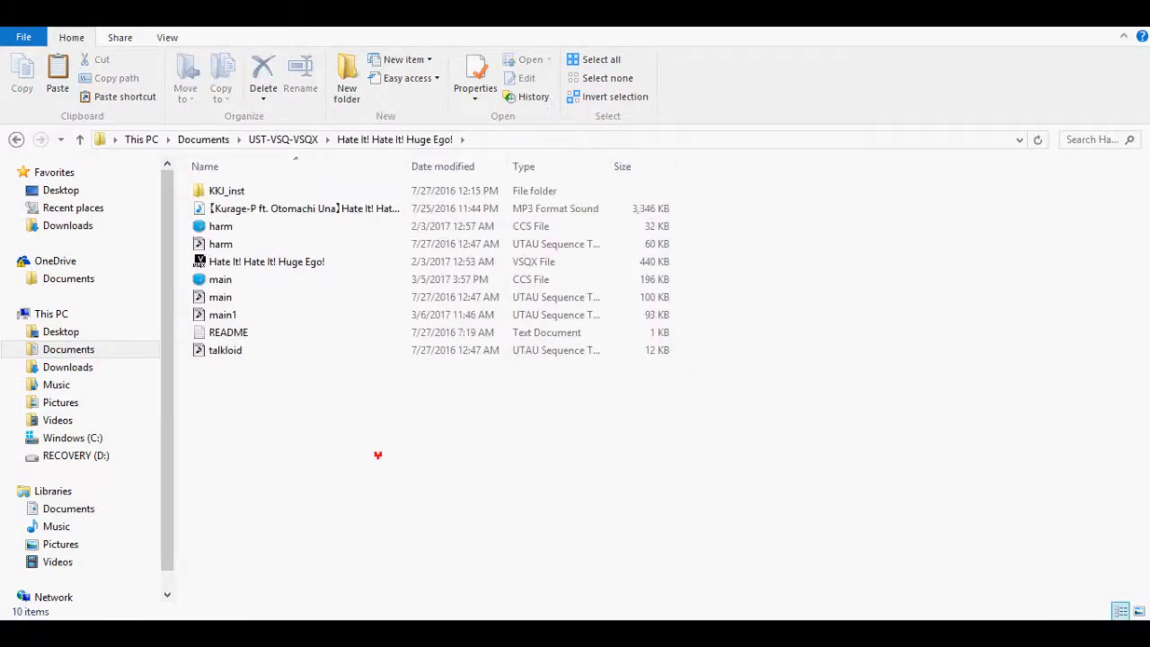
# Paste ust2ccs into the song folder and use it to convert the main1 UST into a CCS file
pyautogui.hotkey('ctrl', 'v')
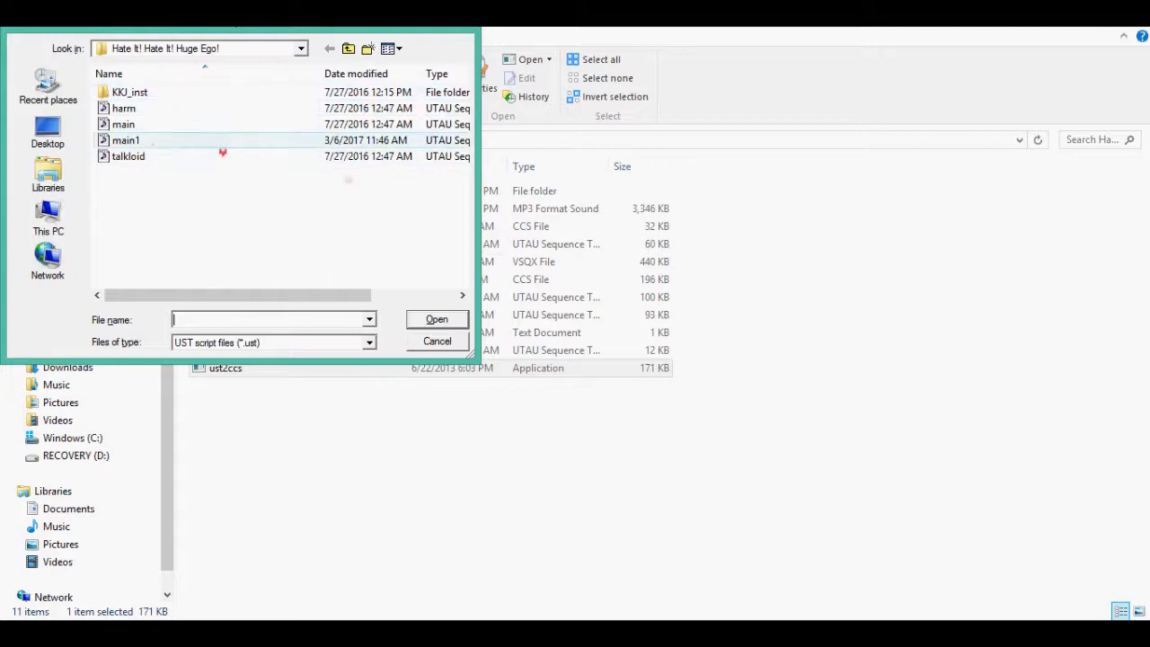
pyautogui.click(157, 141)
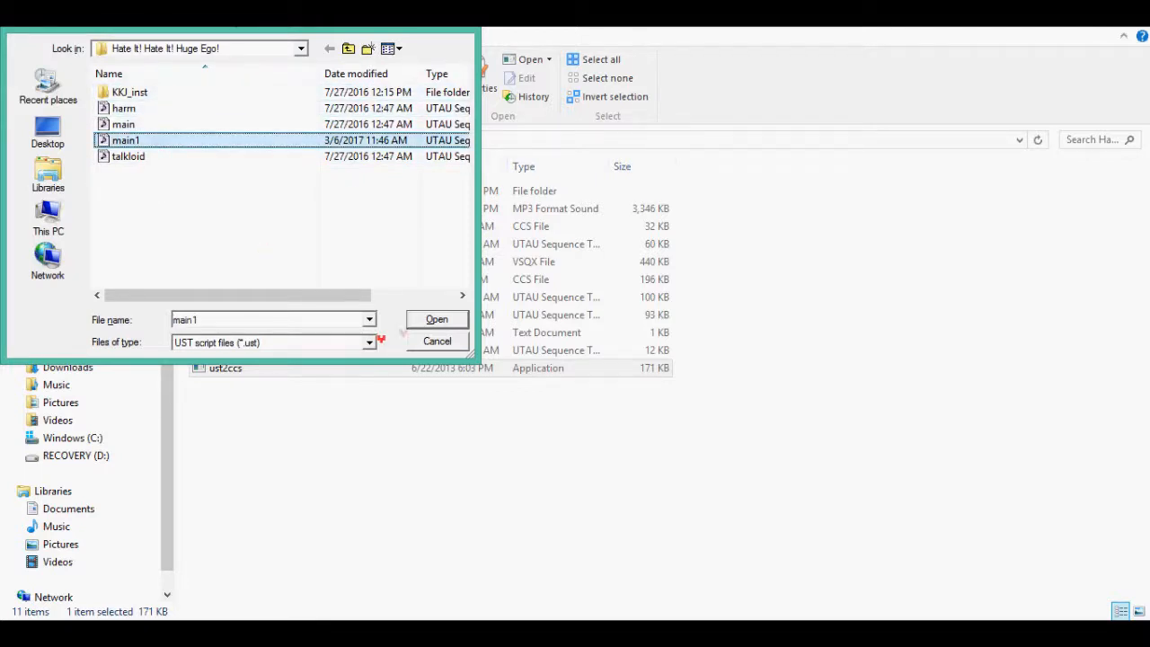
pyautogui.click(436, 319)
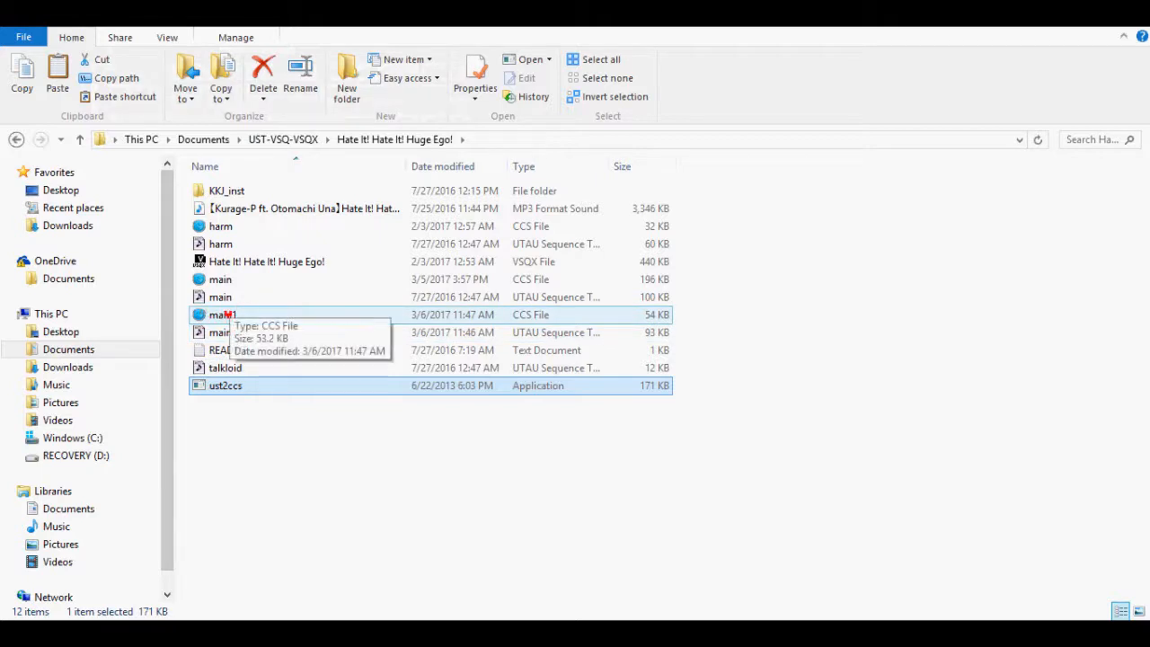
# Delete the ust2ccs application and the main1 UST from the song folder, keeping the main1 CCS file
pyautogui.press('Delete')
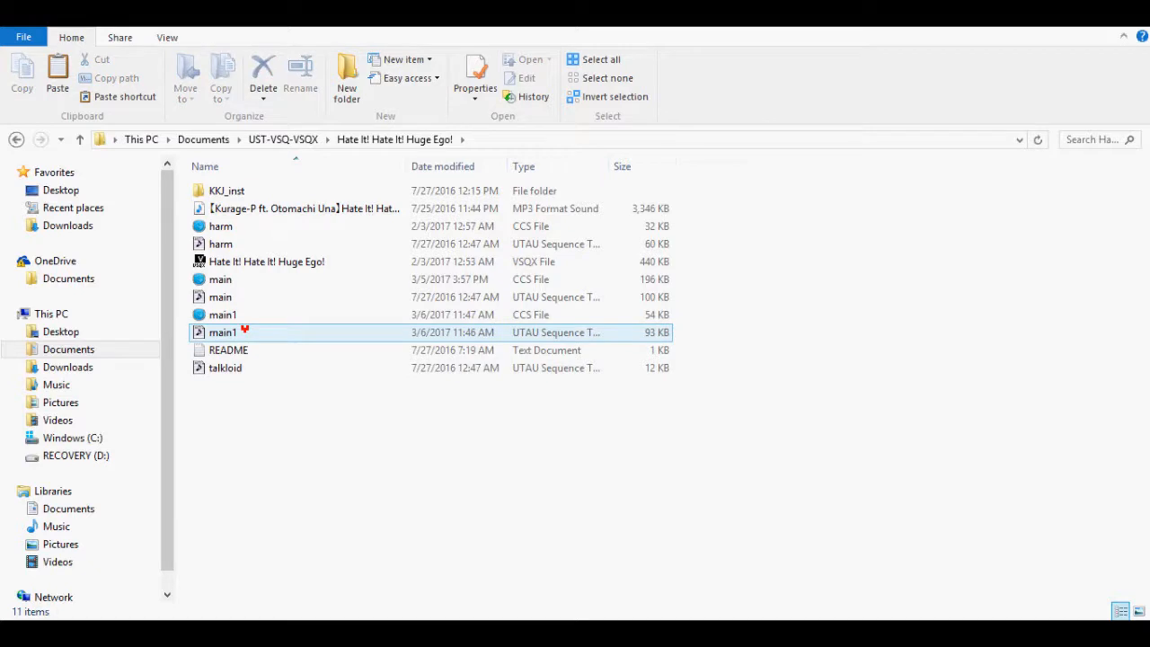
pyautogui.click(243, 332)
pyautogui.press('Delete')
pyautogui.click(243, 314)
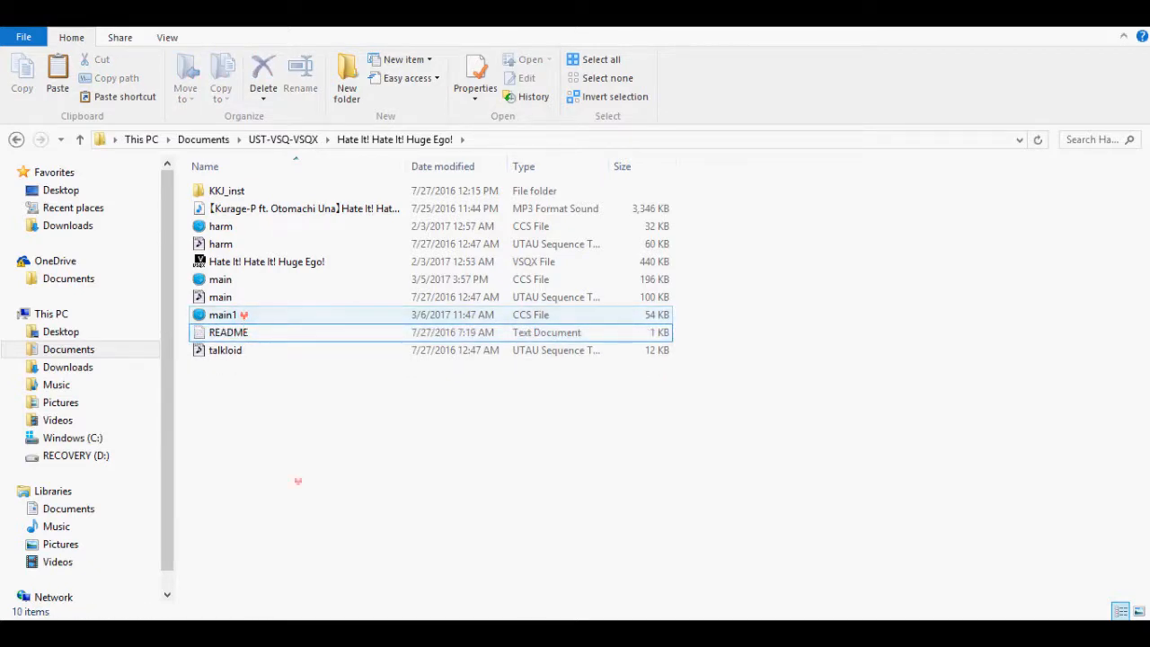
# Switch to CeVIO Creative Studio S and start opening another project, discarding the current project's changes
pyautogui.click(263, 615)
pyautogui.click(26, 35)
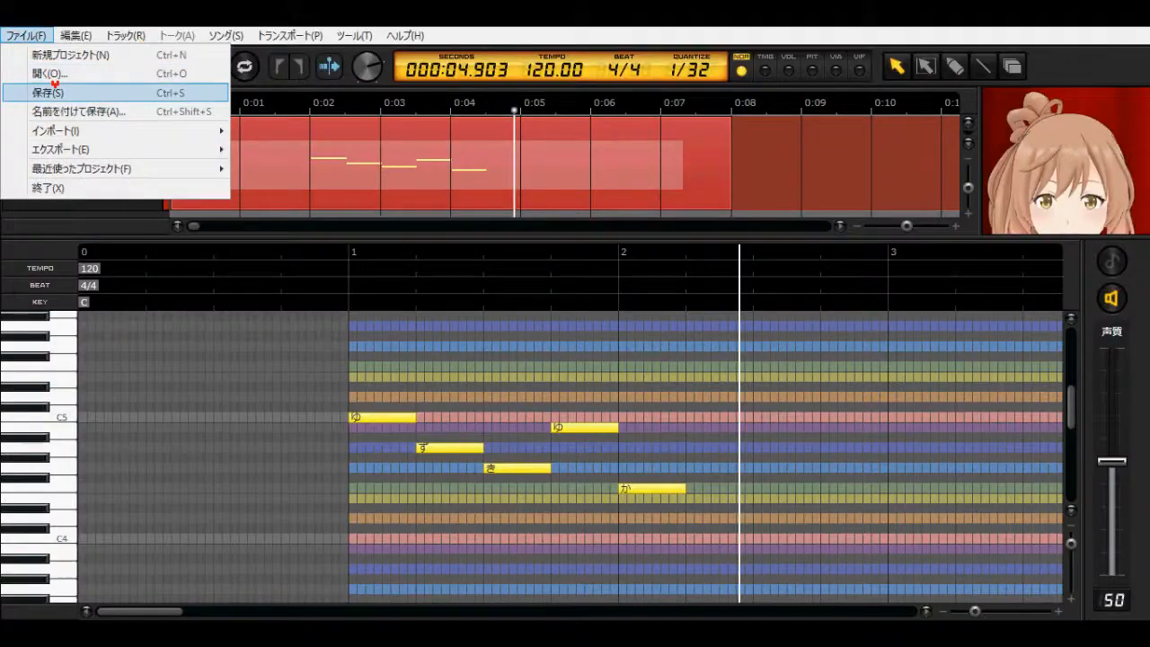
pyautogui.click(57, 76)
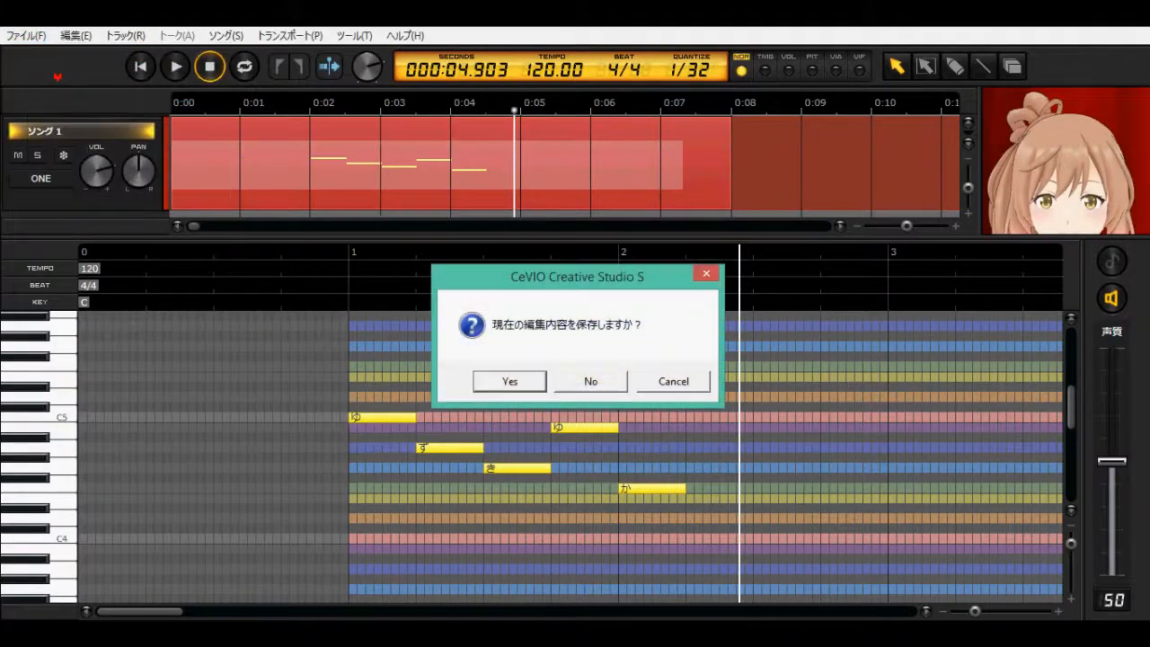
pyautogui.click(607, 378)
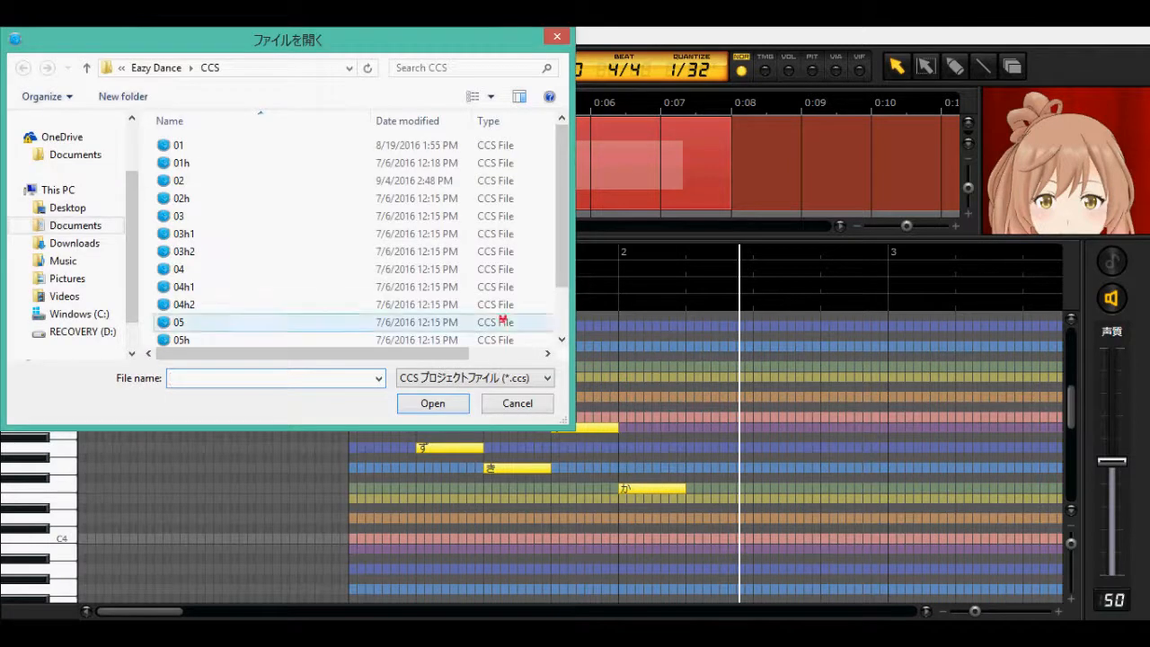
# Open the main1 CCS project from the Hate It! Hate It! Huge Ego! folder in UST-VSQ-VSQX
pyautogui.click(164, 68)
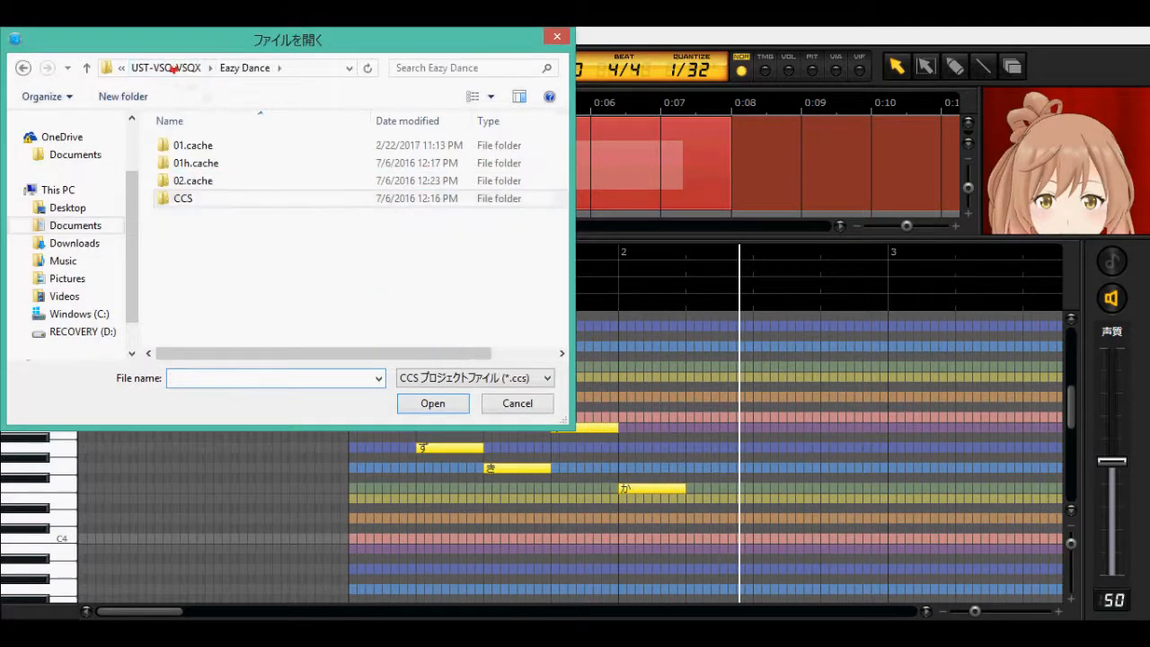
pyautogui.click(184, 69)
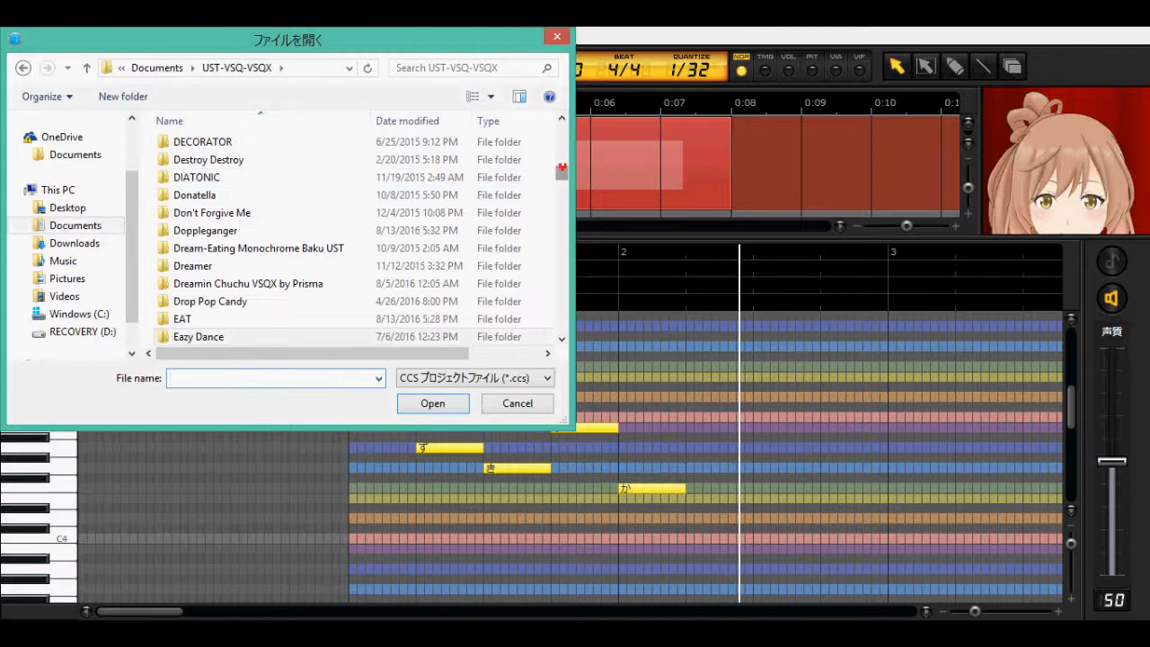
pyautogui.scroll(-4, 560, 176)
pyautogui.scroll(-8, 560, 176)
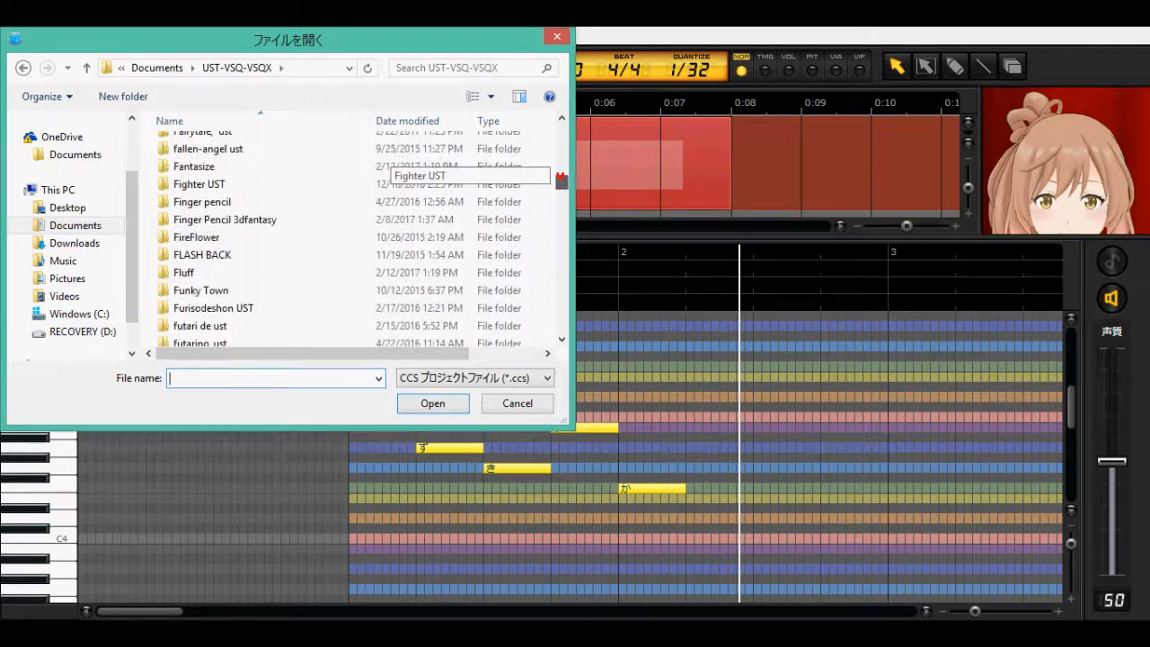
pyautogui.scroll(4, 558, 178)
pyautogui.scroll(-5, 557, 180)
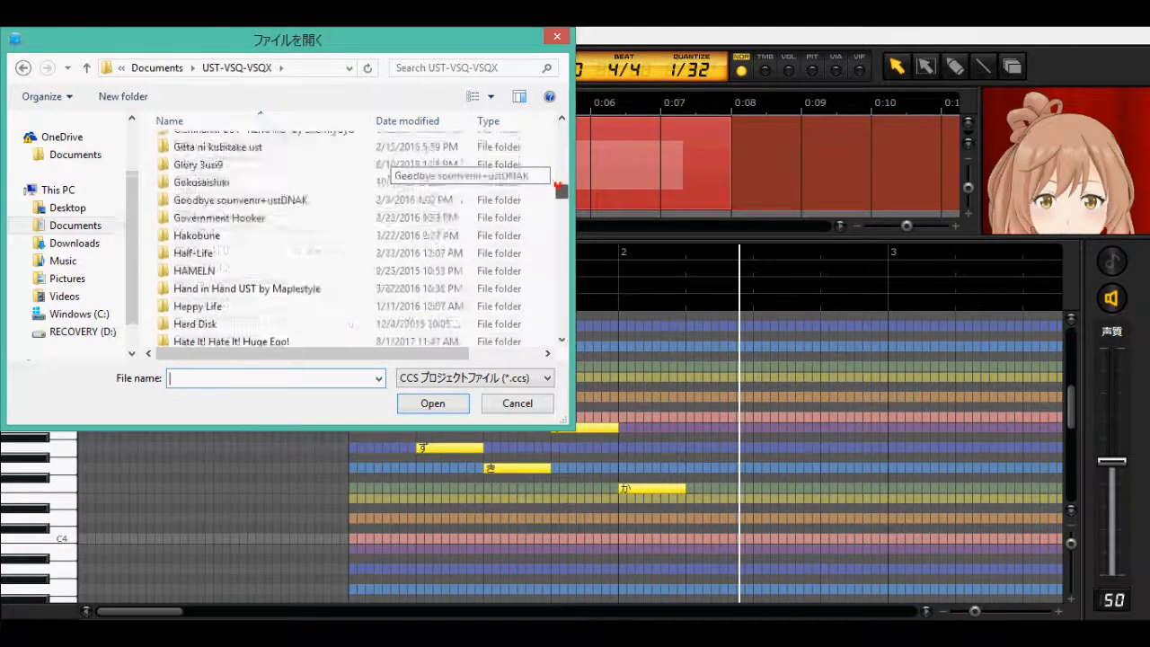
pyautogui.doubleClick(262, 282)
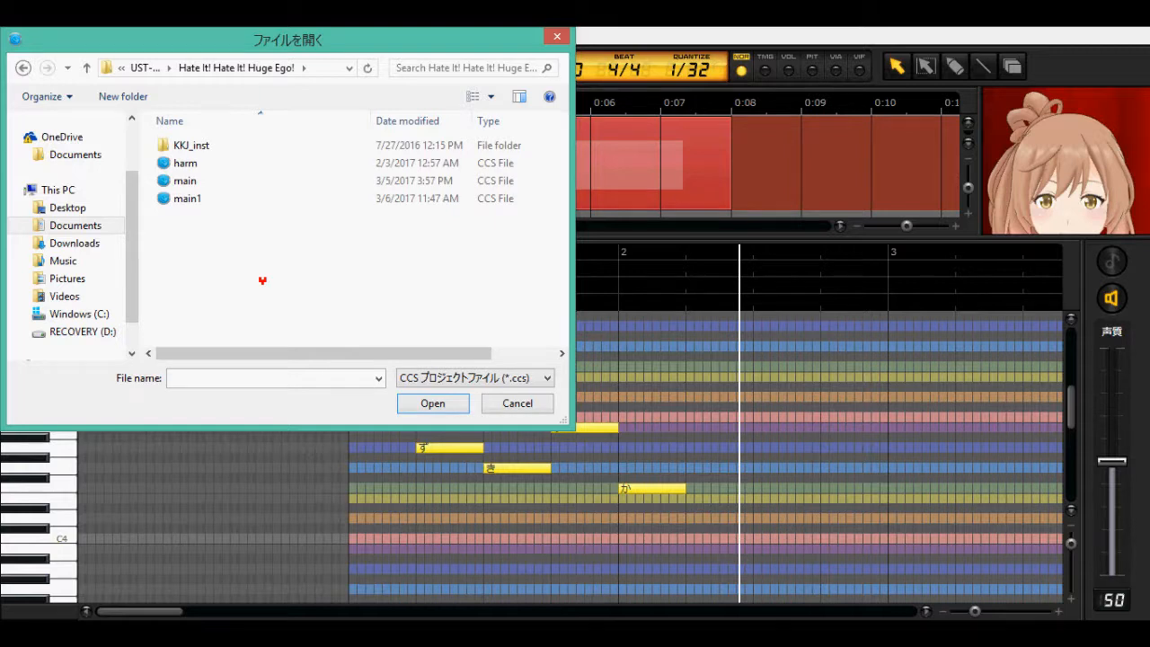
pyautogui.click(203, 199)
pyautogui.click(434, 402)
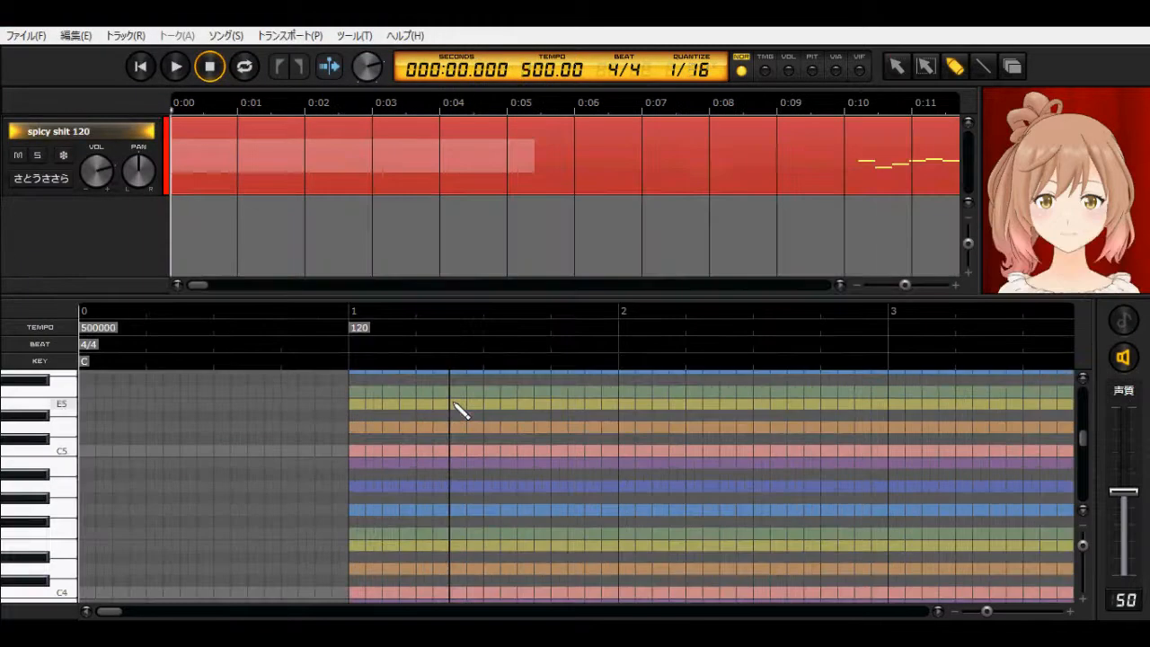
# Place the playhead at about 10 seconds and inspect the imported notes and lyrics in measures 6 to 9, including the R note
pyautogui.moveTo(198, 285); pyautogui.dragTo(215, 285)
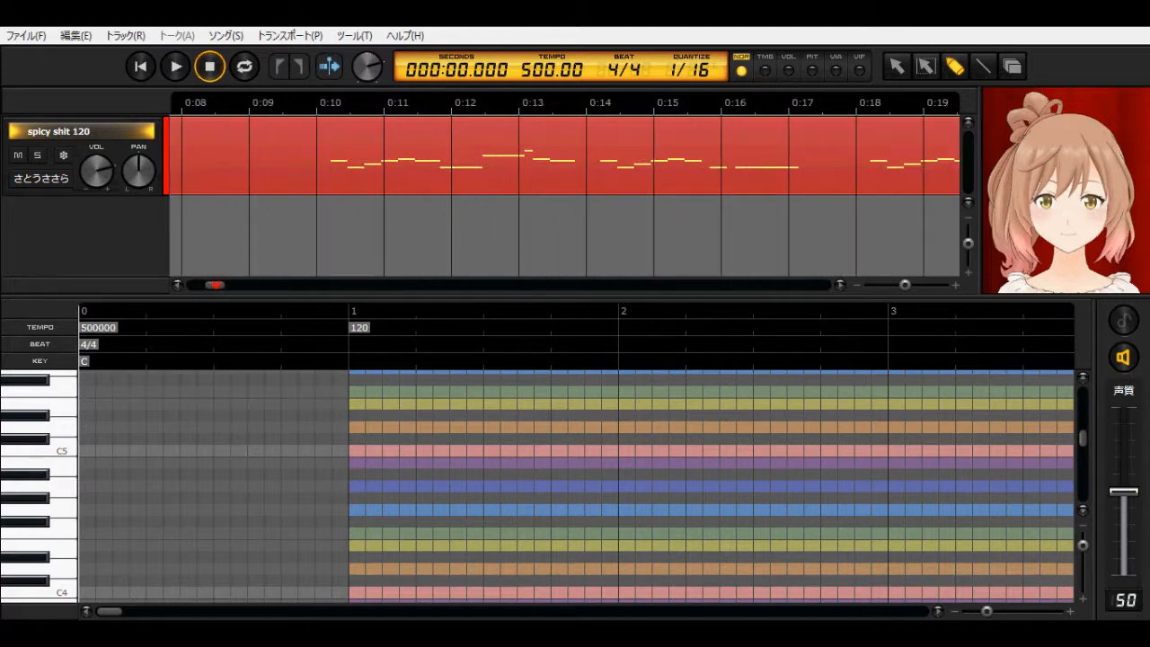
pyautogui.click(322, 103)
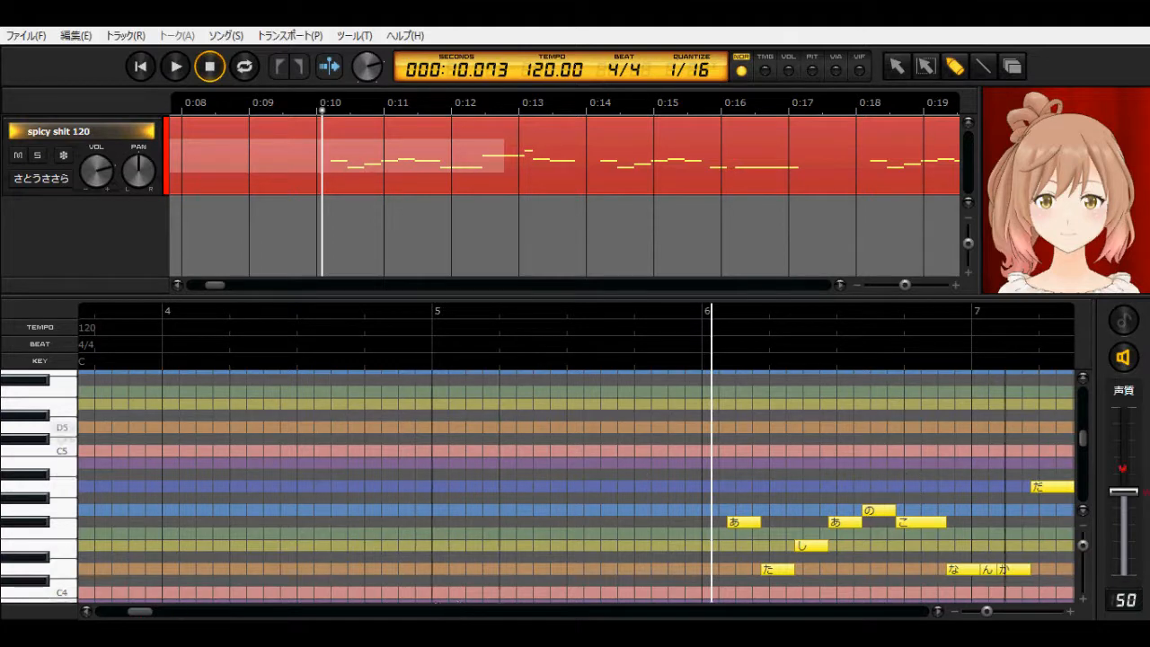
pyautogui.scroll(-3, 1082, 419)
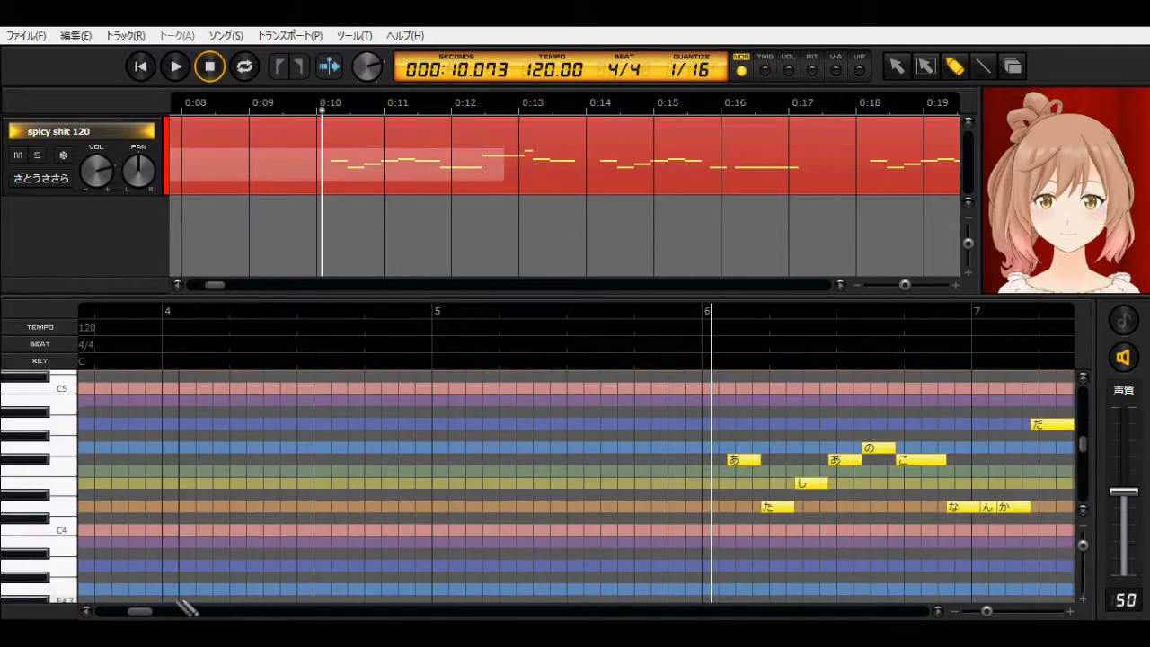
pyautogui.moveTo(133, 610); pyautogui.dragTo(150, 611)
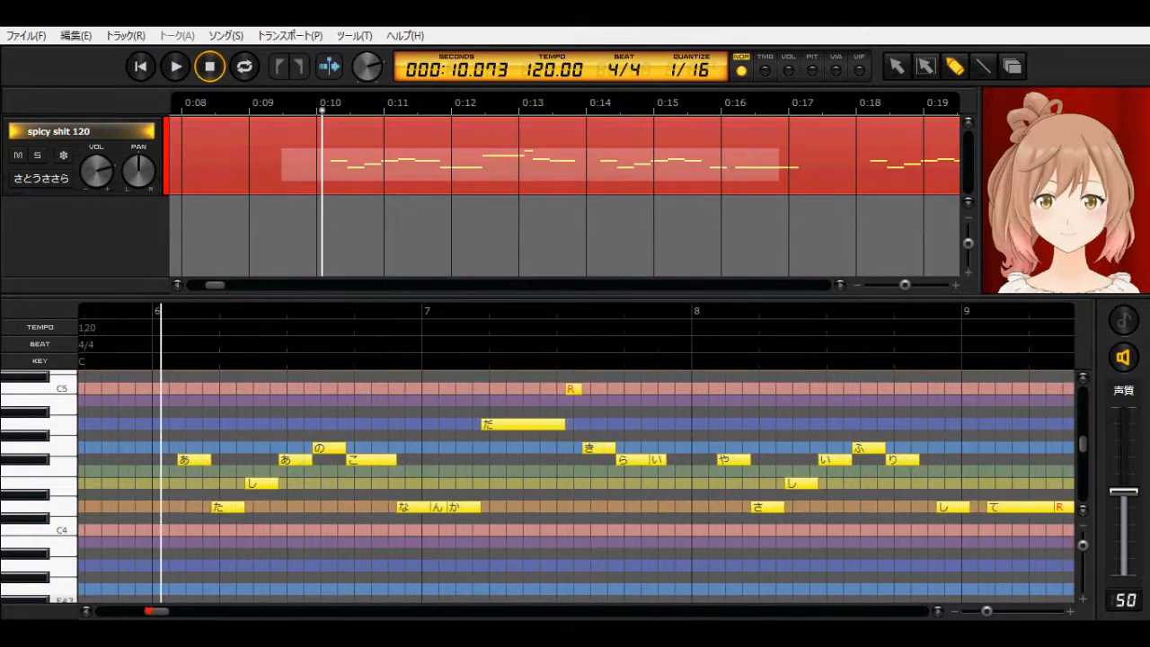
pyautogui.click(575, 389)
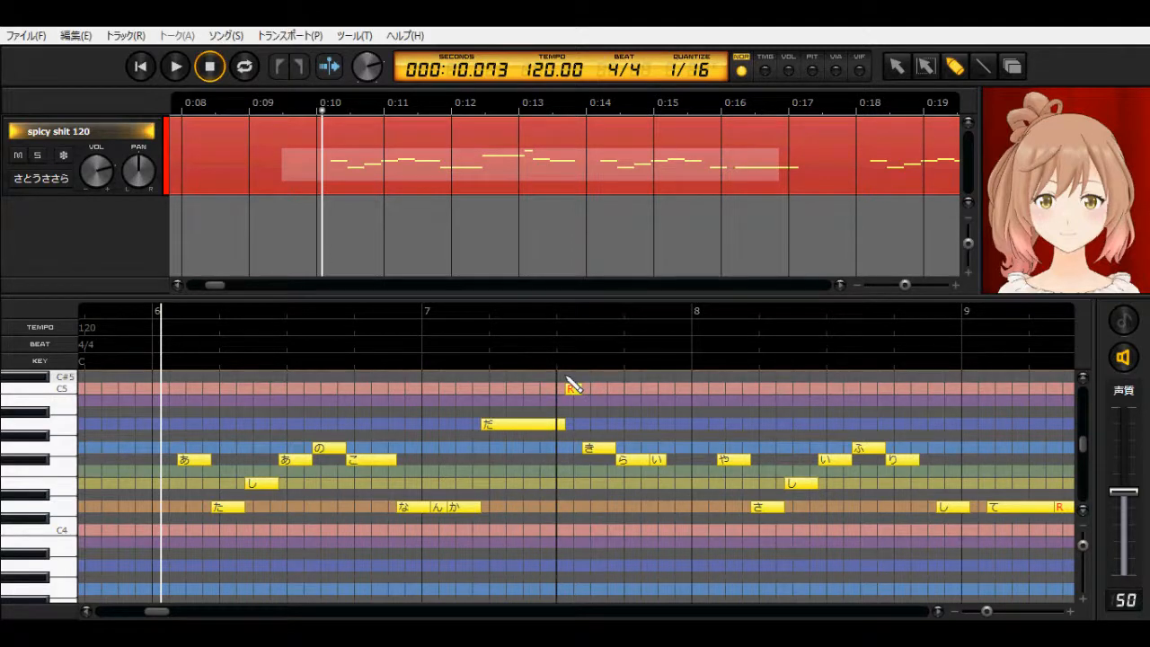
# Display the pitch curves of the imported notes, examine the opening phrase, and return to the note view
pyautogui.click(813, 70)
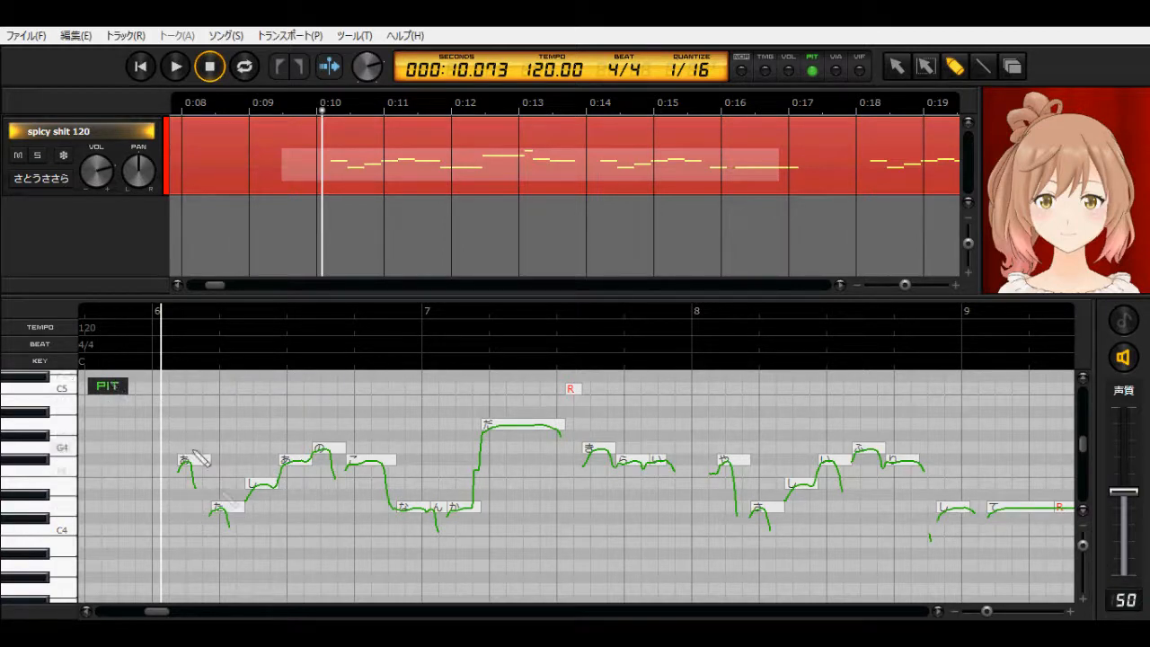
pyautogui.moveTo(192, 483)
pyautogui.mouseDown()
pyautogui.moveTo(199, 502)
pyautogui.moveTo(281, 421)
pyautogui.moveTo(451, 479)
pyautogui.moveTo(661, 441)
pyautogui.moveTo(762, 595)
pyautogui.moveTo(446, 556)
pyautogui.moveTo(461, 503)
pyautogui.mouseUp()
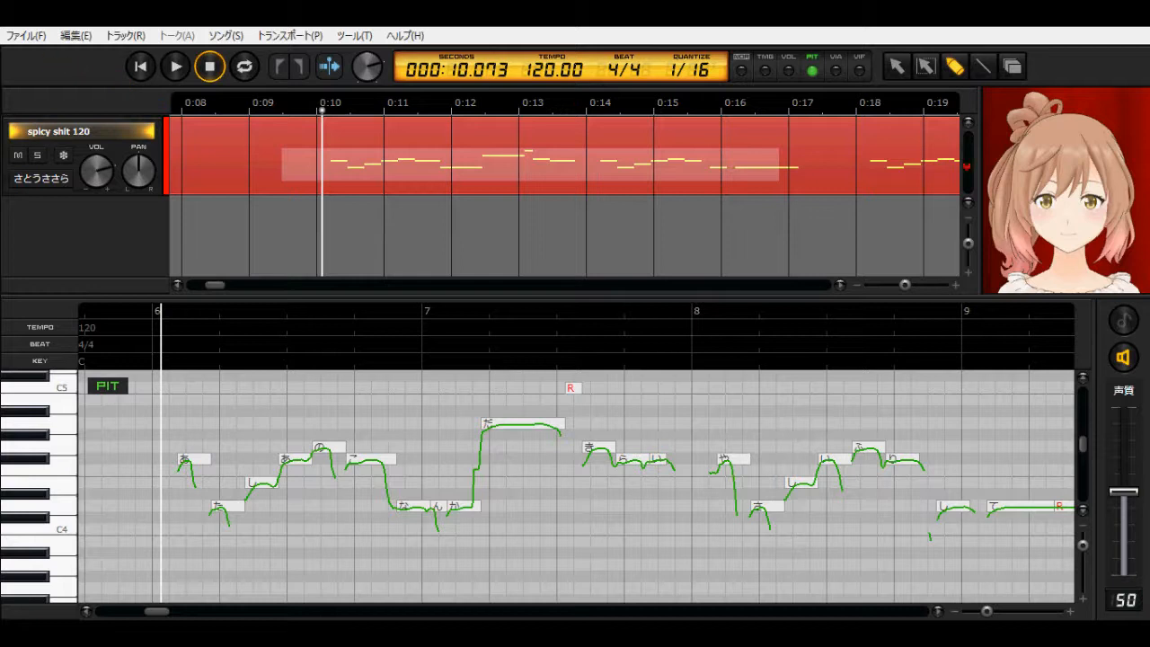
pyautogui.click(742, 70)
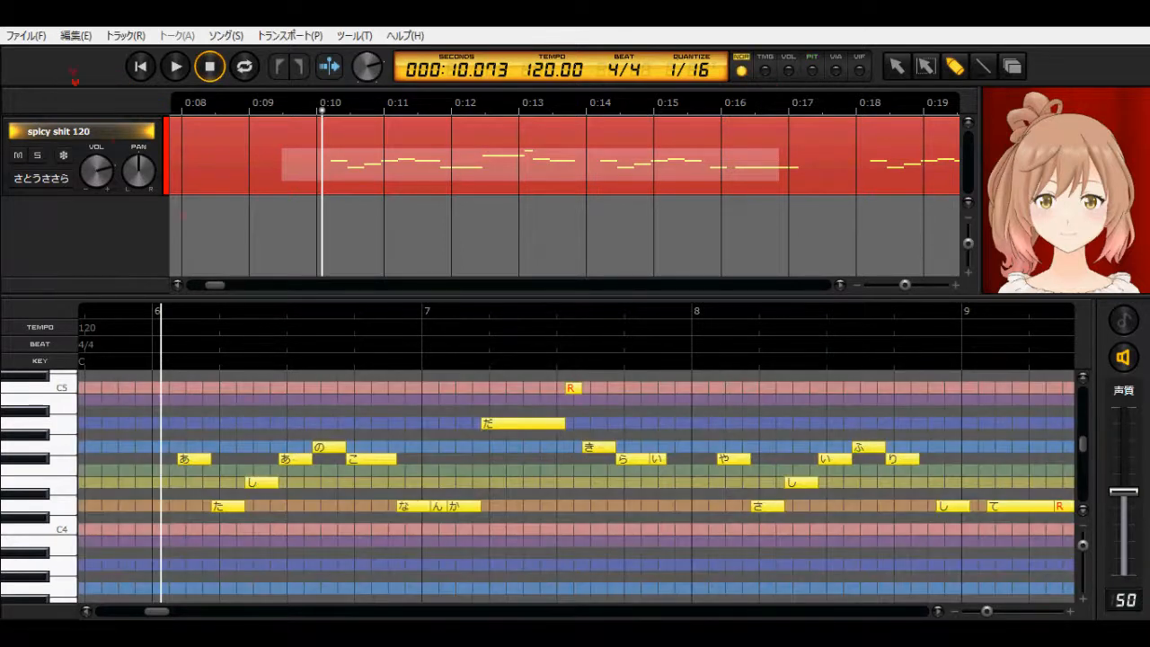
# Create a new project without saving the changes to main1.ccs
pyautogui.click(27, 36)
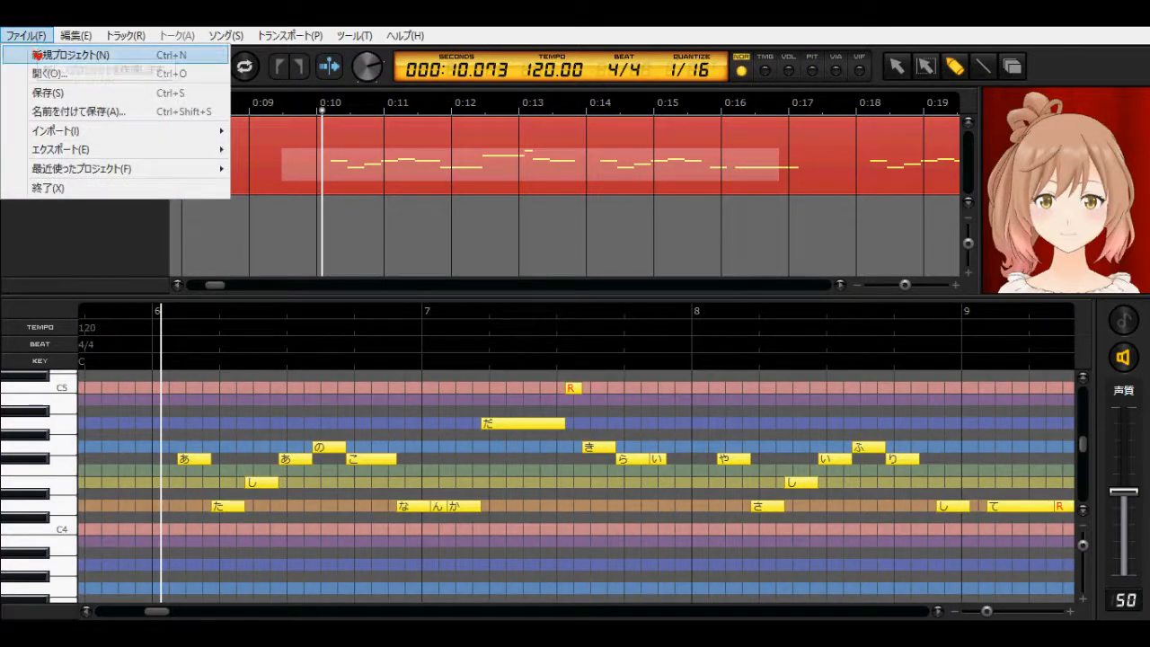
pyautogui.click(38, 56)
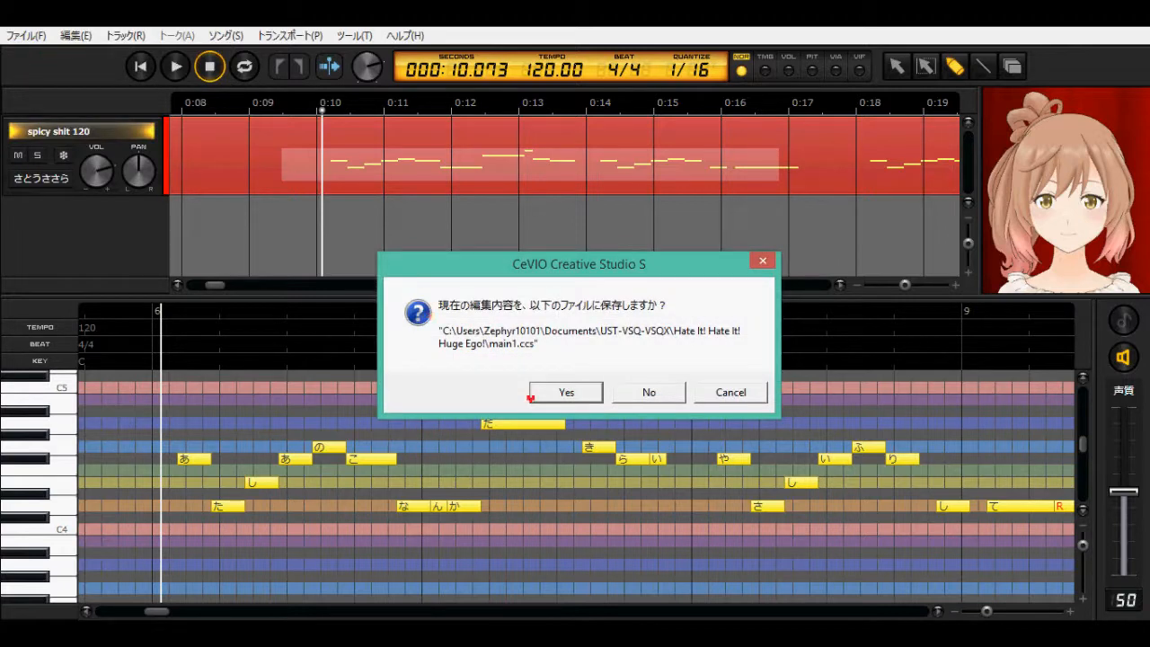
pyautogui.click(637, 394)
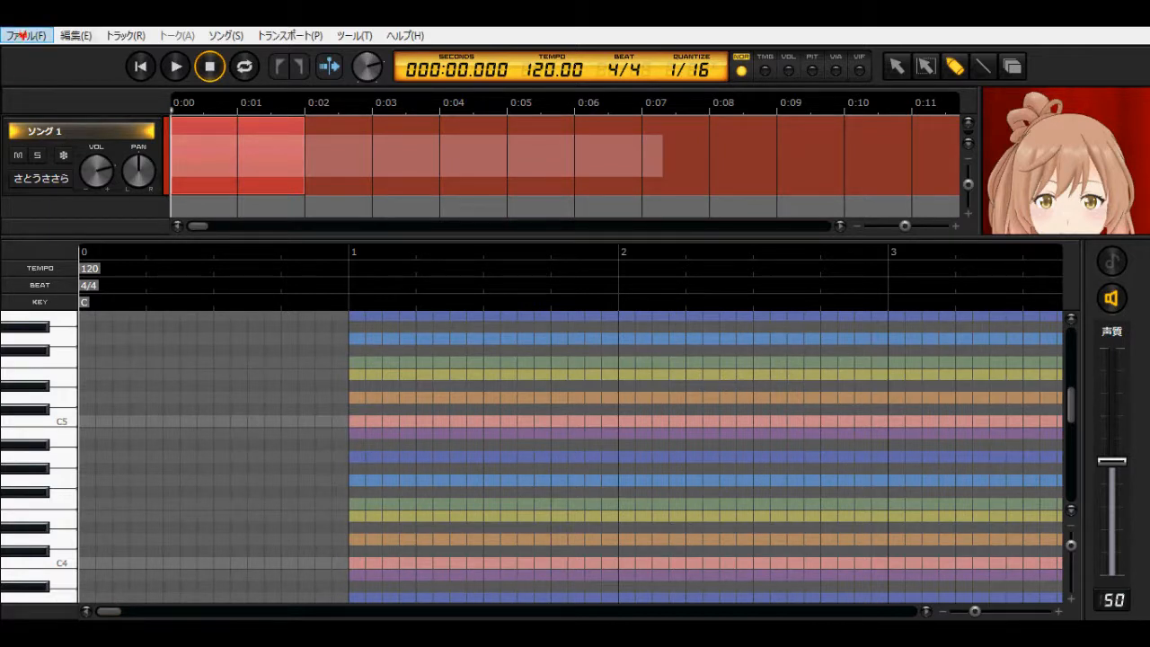
# Draw six consecutive quarter notes from measure 1 on C5, A4, C5, A4, G4 and E5
pyautogui.moveTo(324, 316)
pyautogui.click(517, 336)
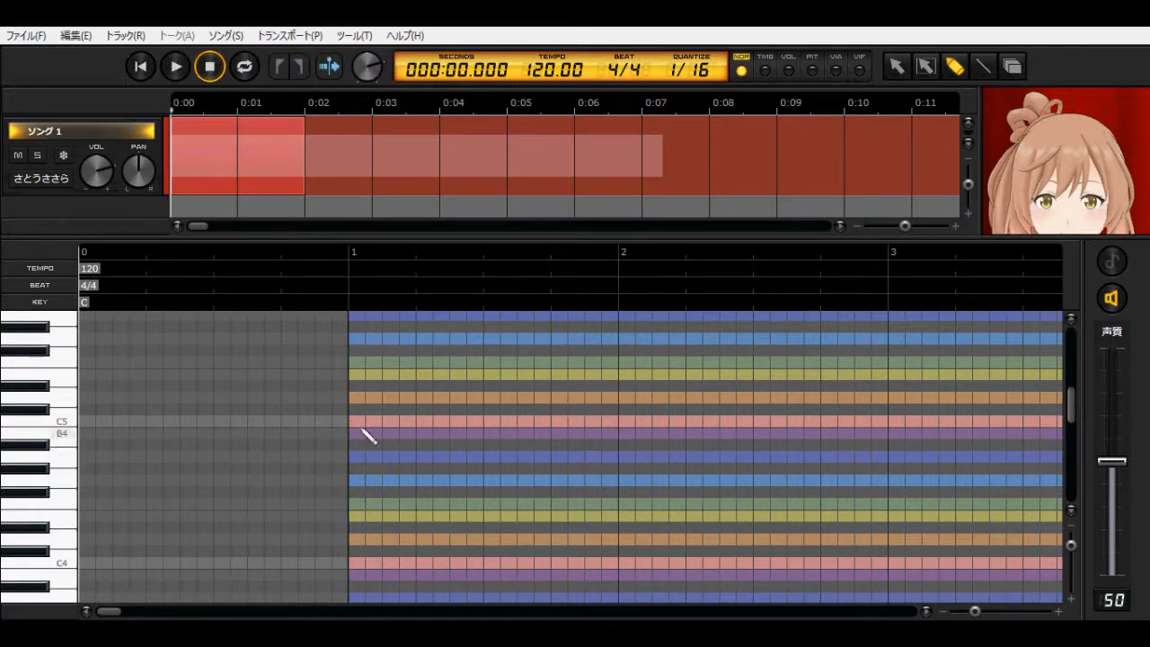
pyautogui.moveTo(356, 421)
pyautogui.mouseDown()
pyautogui.moveTo(422, 422)
pyautogui.moveTo(486, 459)
pyautogui.moveTo(551, 422)
pyautogui.moveTo(565, 462)
pyautogui.moveTo(636, 462)
pyautogui.moveTo(625, 464)
pyautogui.moveTo(699, 490)
pyautogui.mouseUp()
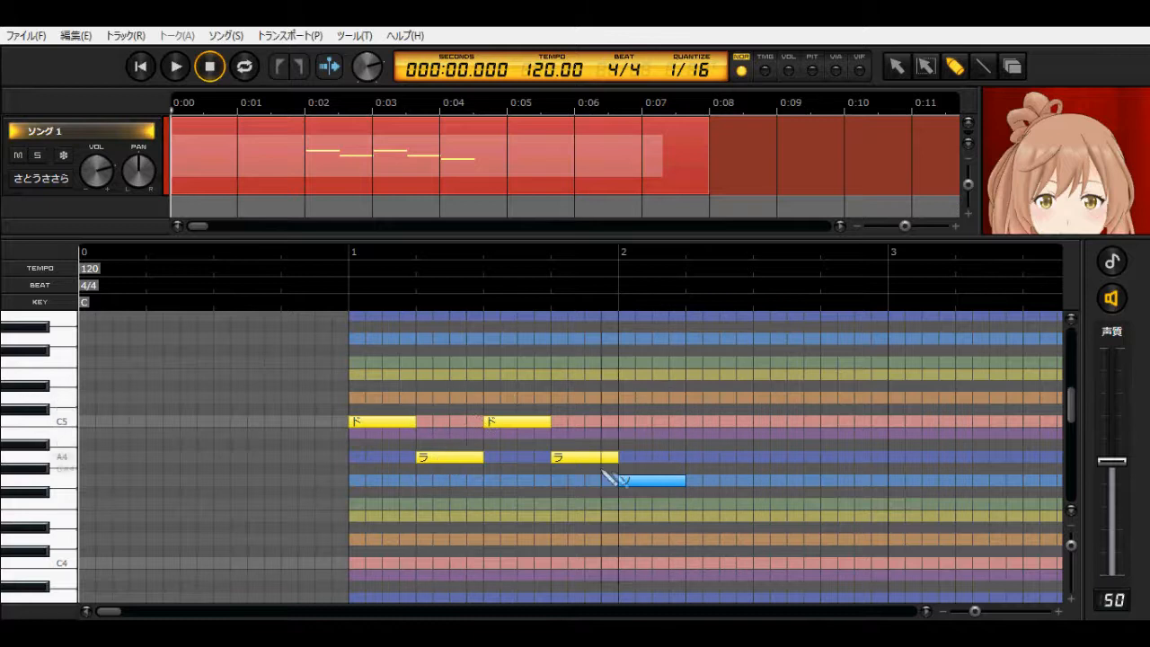
pyautogui.moveTo(699, 381)
pyautogui.mouseDown()
pyautogui.moveTo(774, 387)
pyautogui.moveTo(760, 392)
pyautogui.mouseUp()
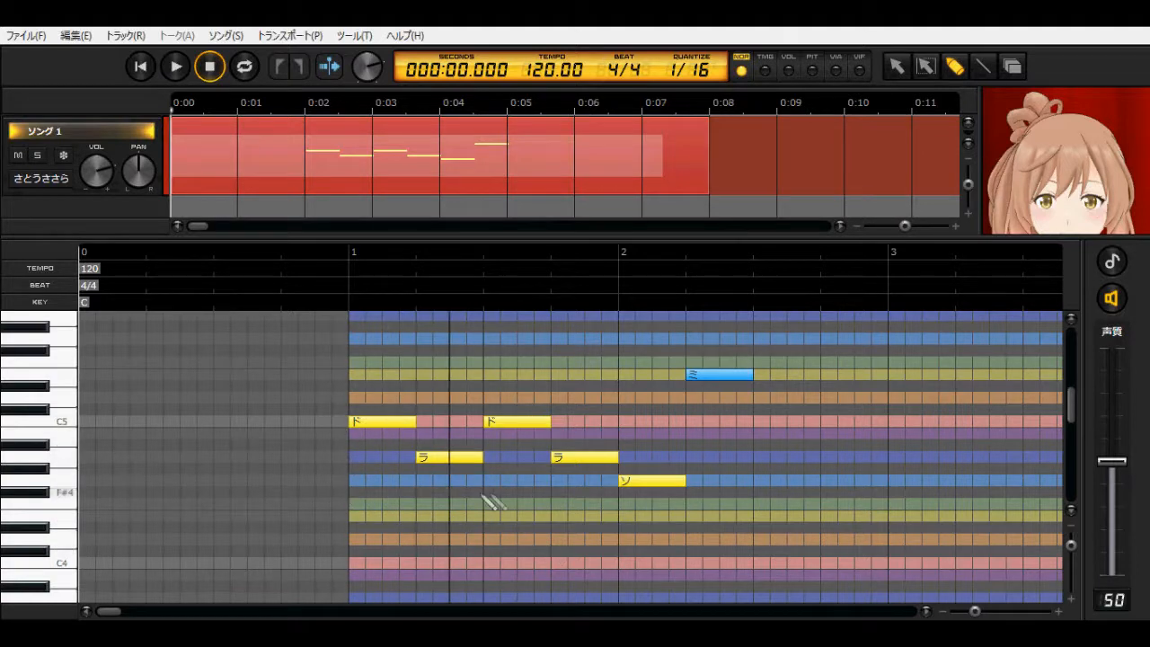
# Check the Japanese input mode and enter the lyrics へろ and あい on the first two notes
pyautogui.doubleClick(380, 421)
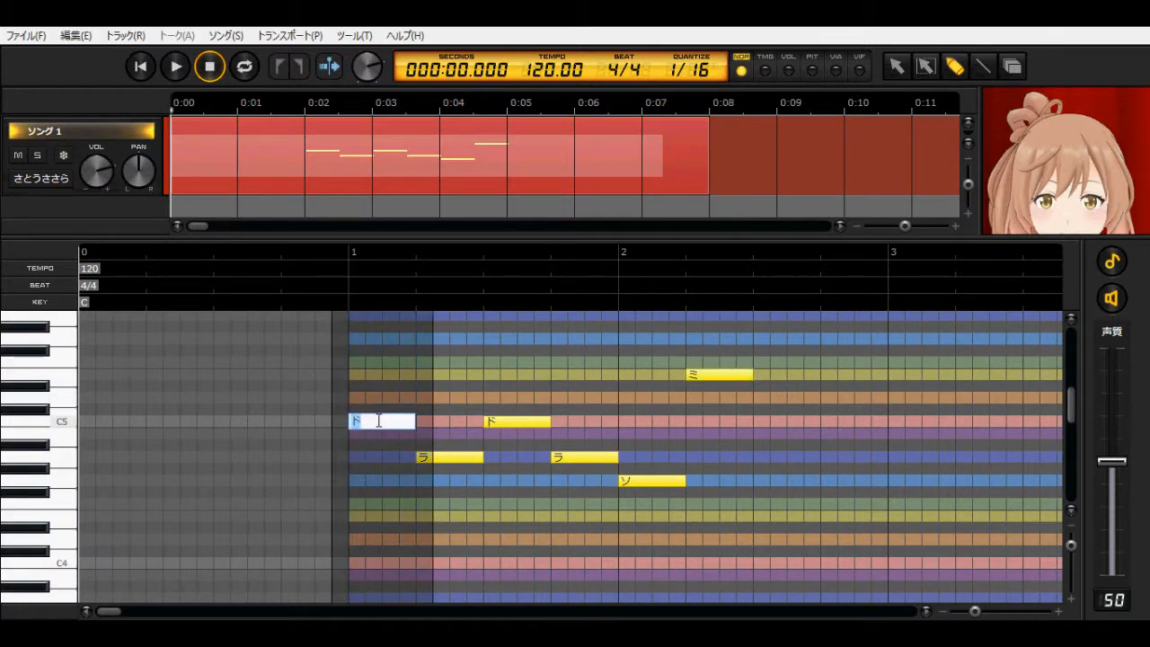
pyautogui.click(836, 631)
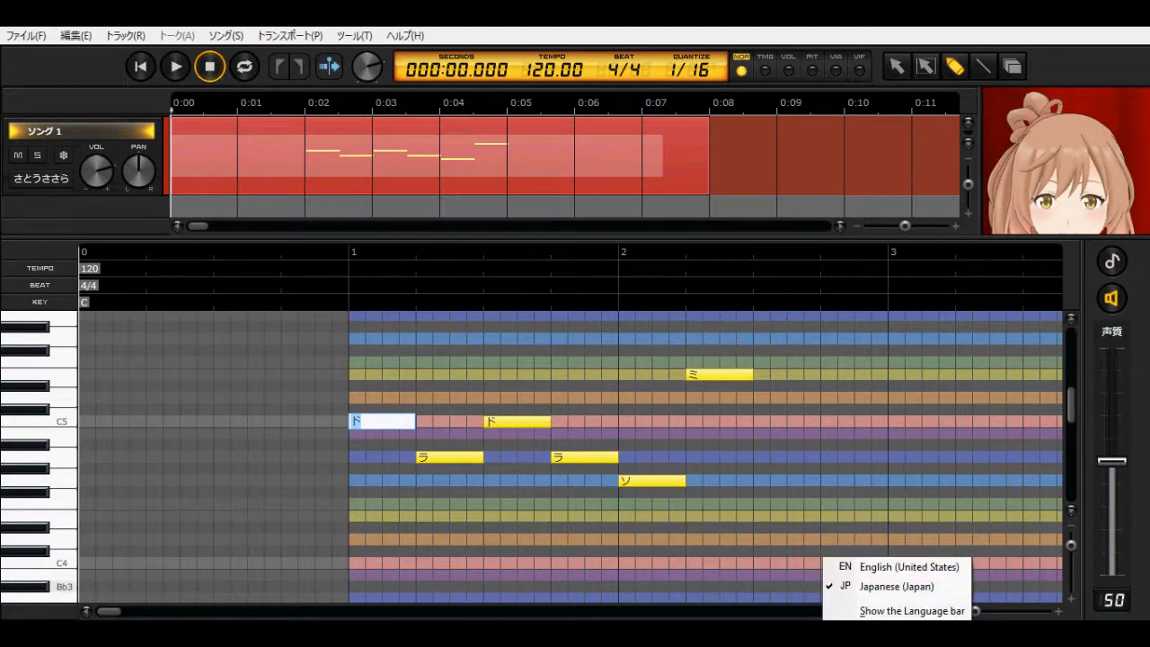
pyautogui.click(869, 631)
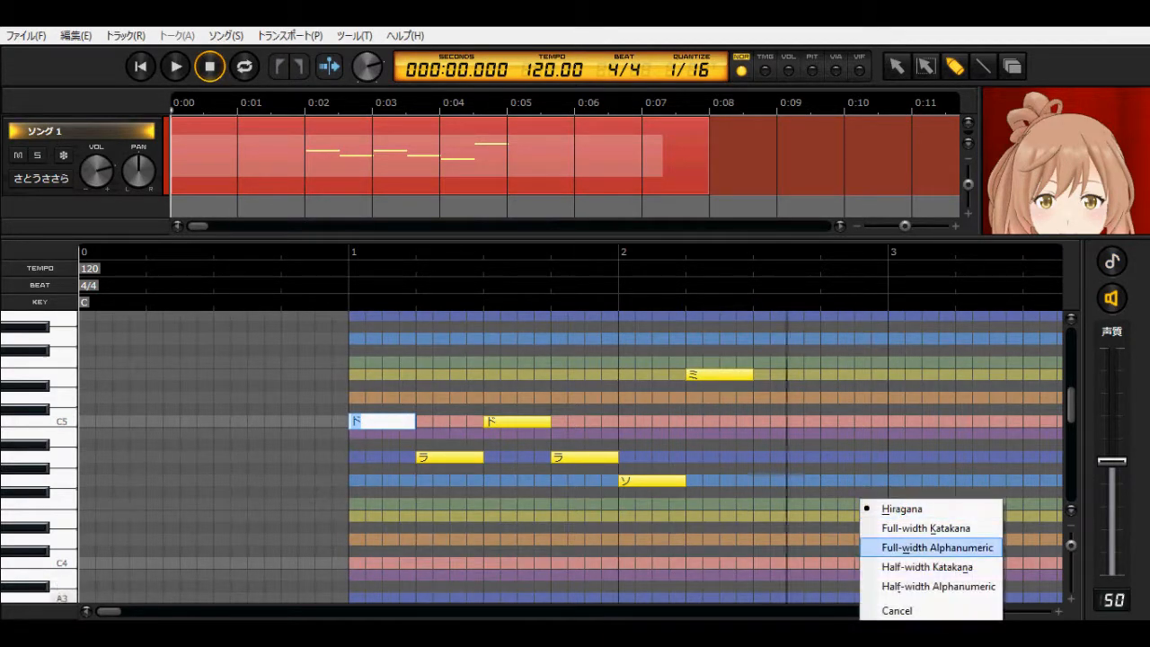
pyautogui.click(937, 547)
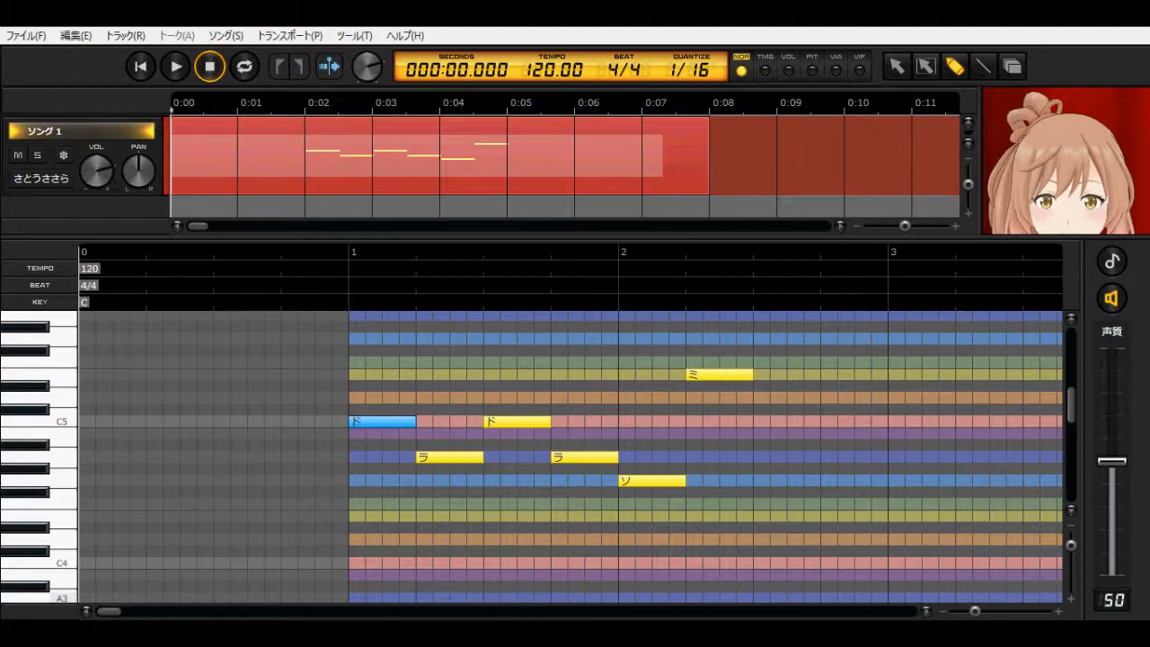
pyautogui.doubleClick(390, 424)
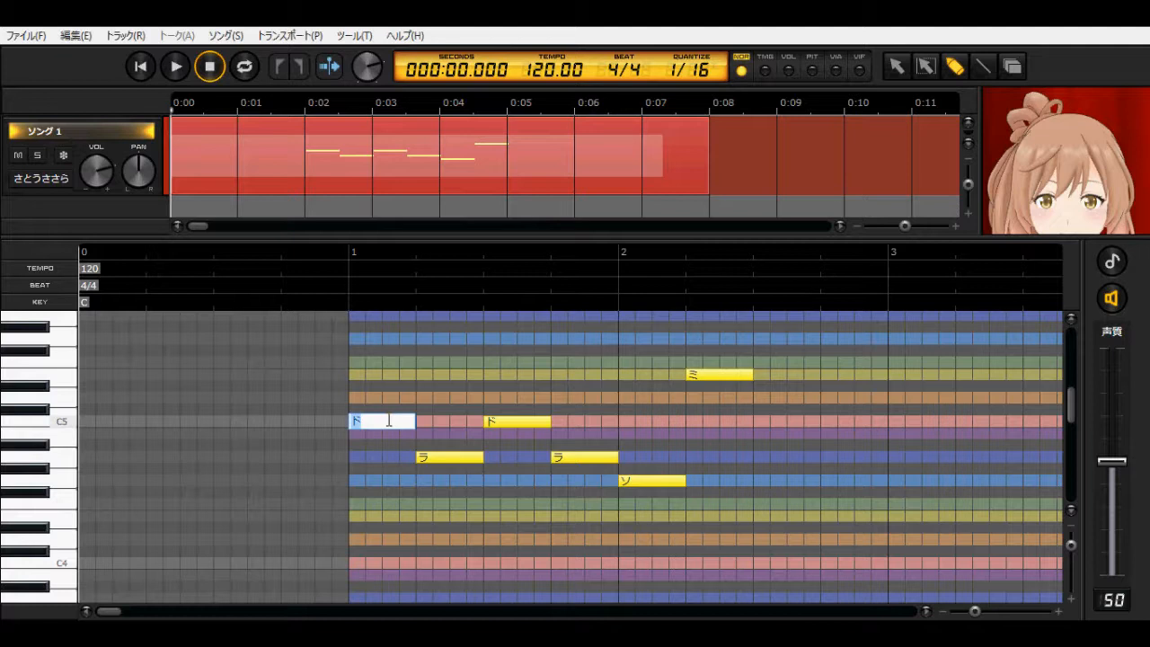
pyautogui.write('へｒo')
pyautogui.doubleClick(442, 456)
pyautogui.write('ai')
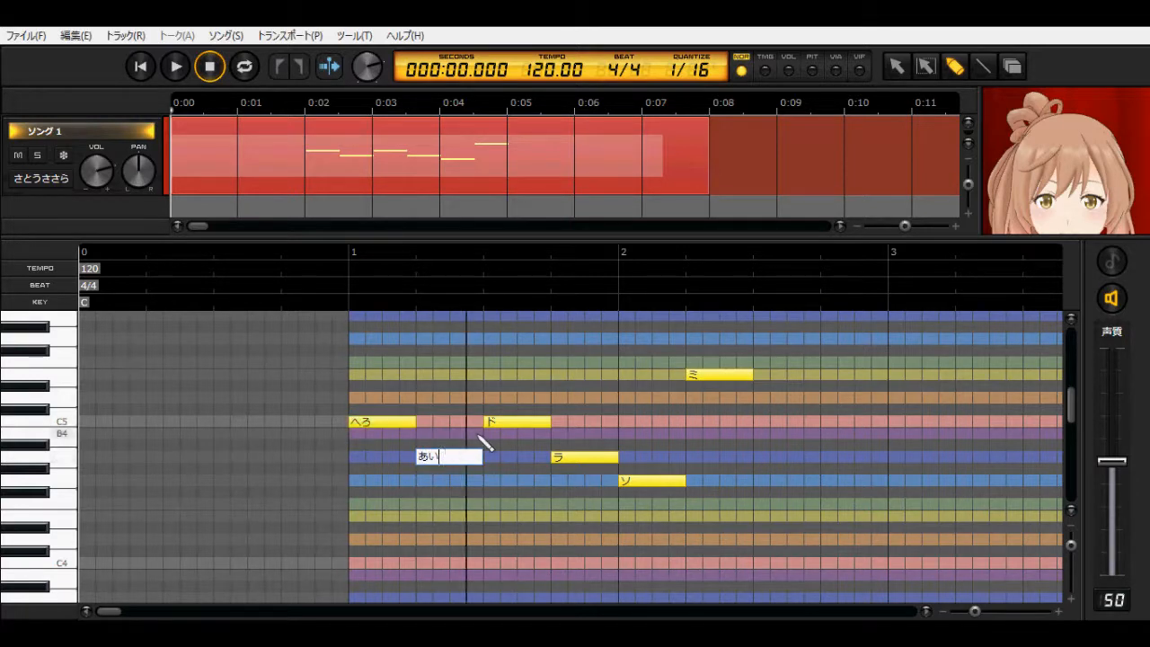
# Confirm the second note's lyric and enter あむ’ on the third note
pyautogui.press('Return')
pyautogui.press('Tab')
pyautogui.write('a')
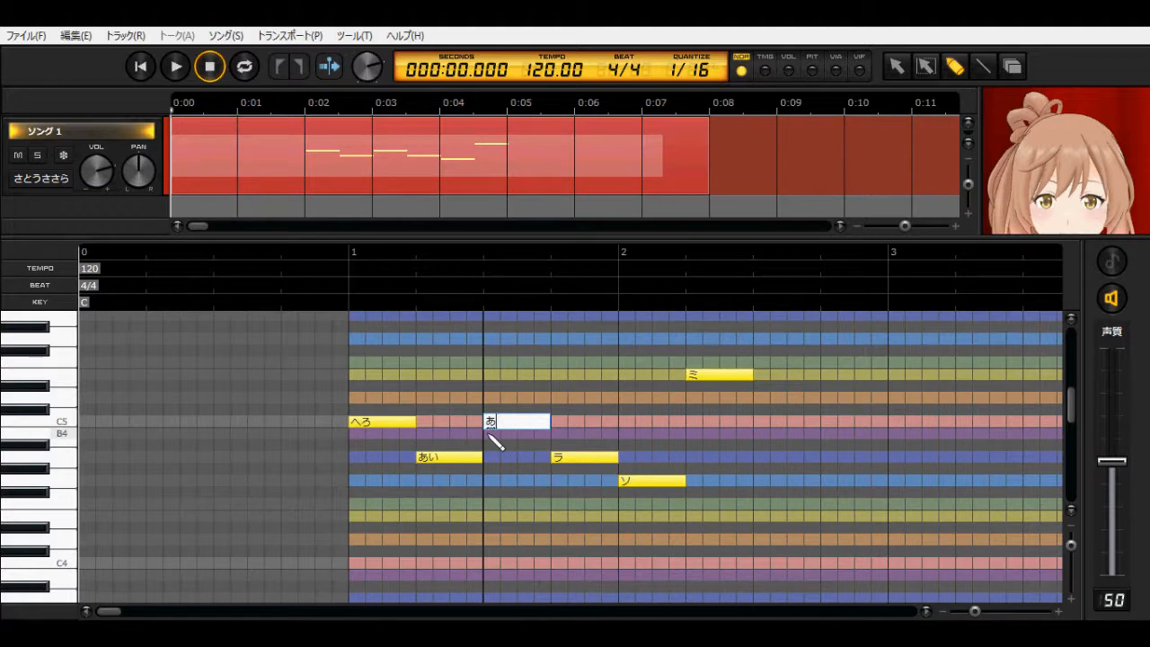
pyautogui.write('m')
pyautogui.write('u')
pyautogui.write('’')
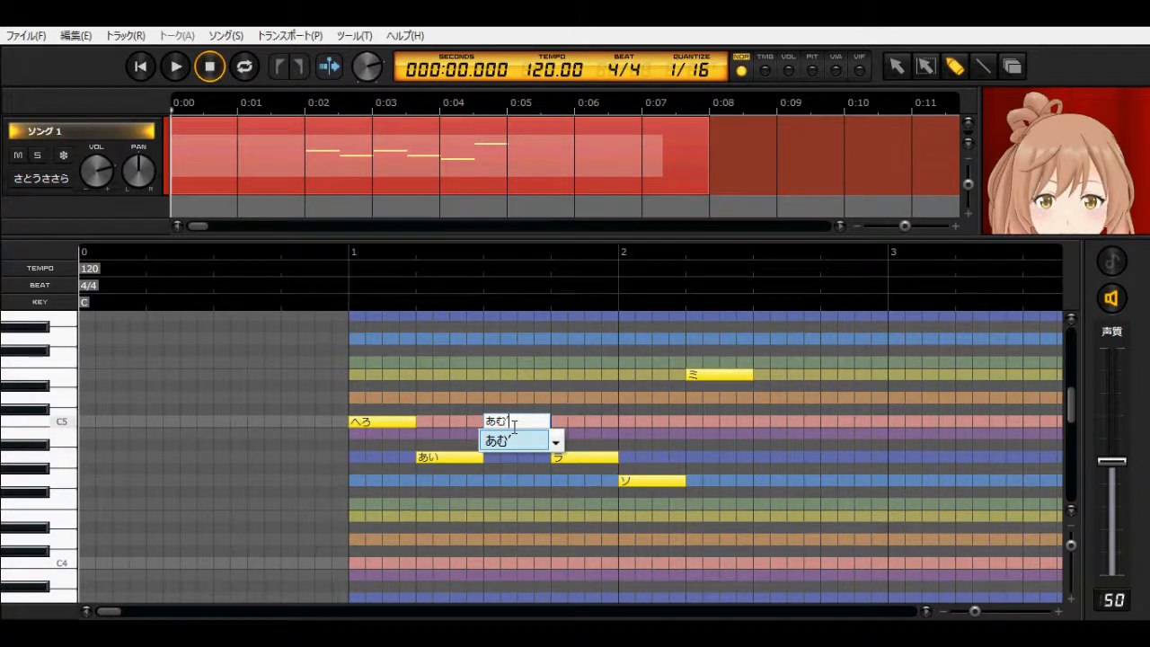
# Change the lyrics of the first two notes to へ and ろ
pyautogui.doubleClick(377, 421)
pyautogui.write('へ')
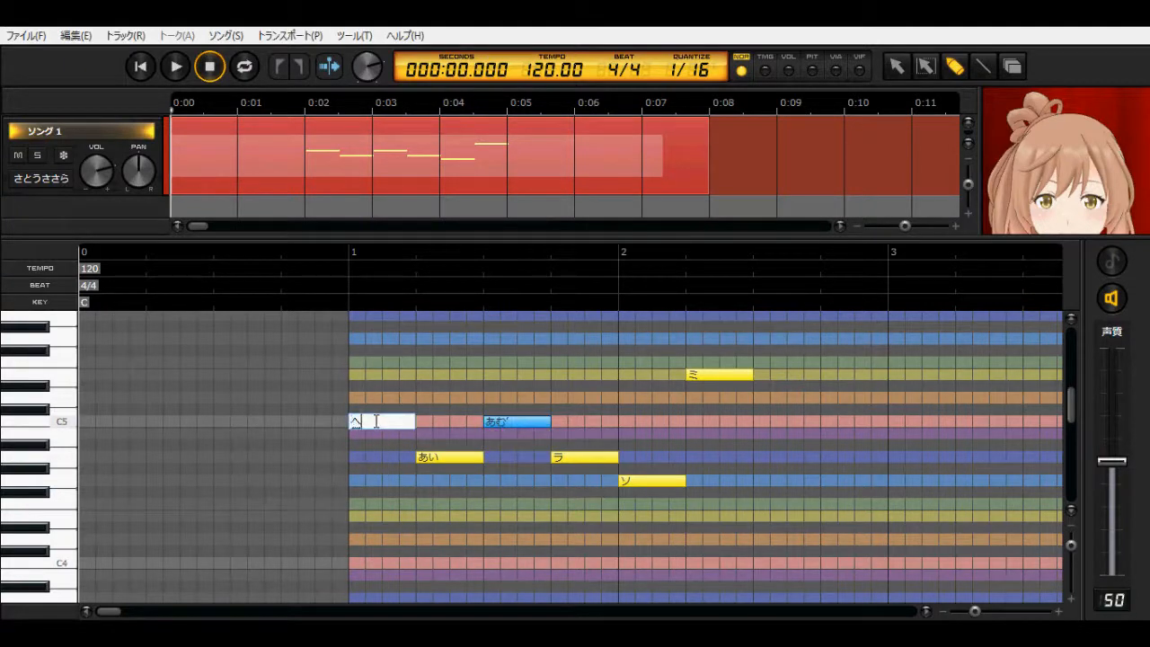
pyautogui.write('る')
pyautogui.press('Down')
pyautogui.press('Return')
pyautogui.press('BackSpace')
pyautogui.press('Tab')
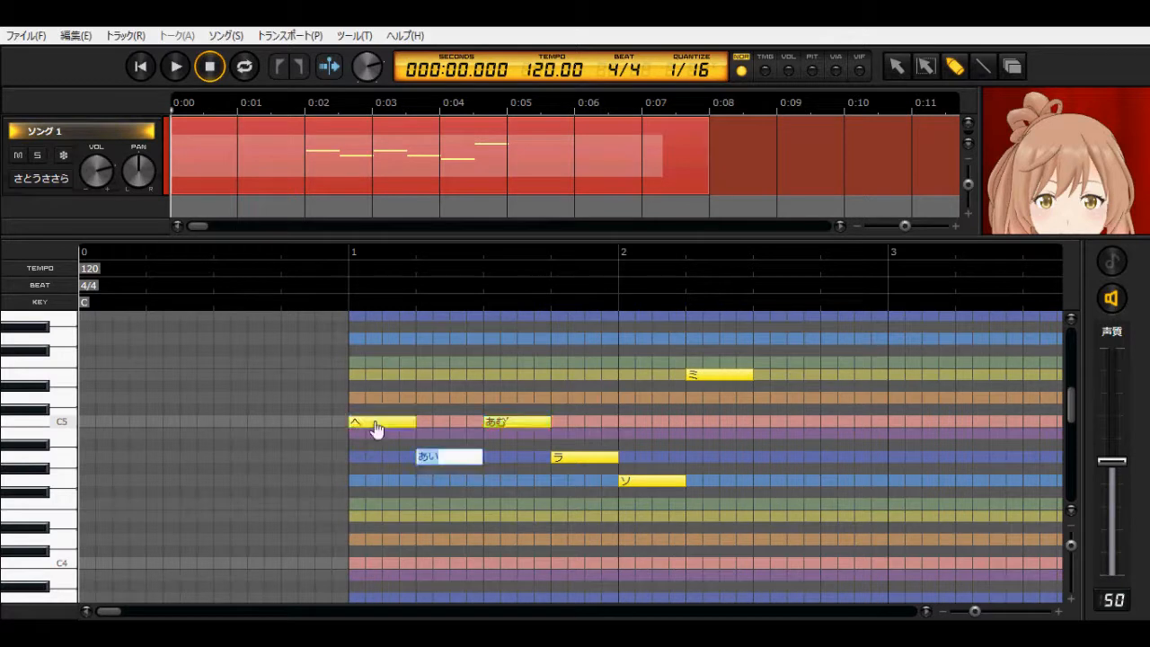
pyautogui.write('ろ')
# Set the third note's lyric to あい and the fourth note's lyric to あむ’
pyautogui.press('Tab')
pyautogui.write('あい')
pyautogui.press('Return')
pyautogui.press('Tab')
pyautogui.write('あむ')
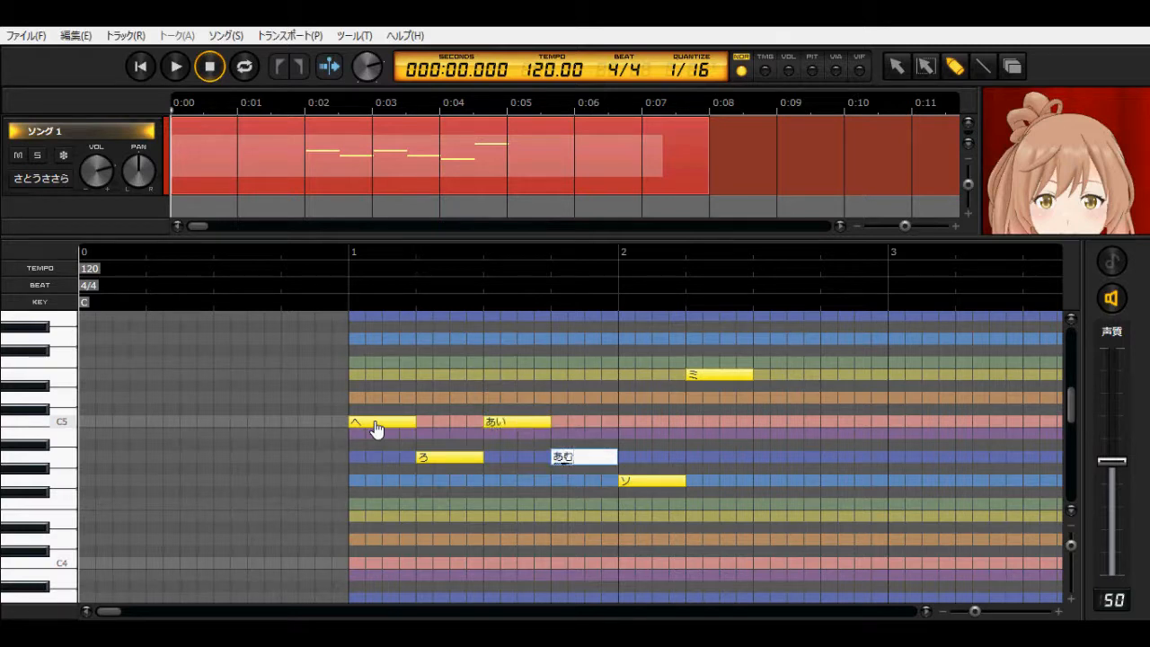
pyautogui.write('゛')
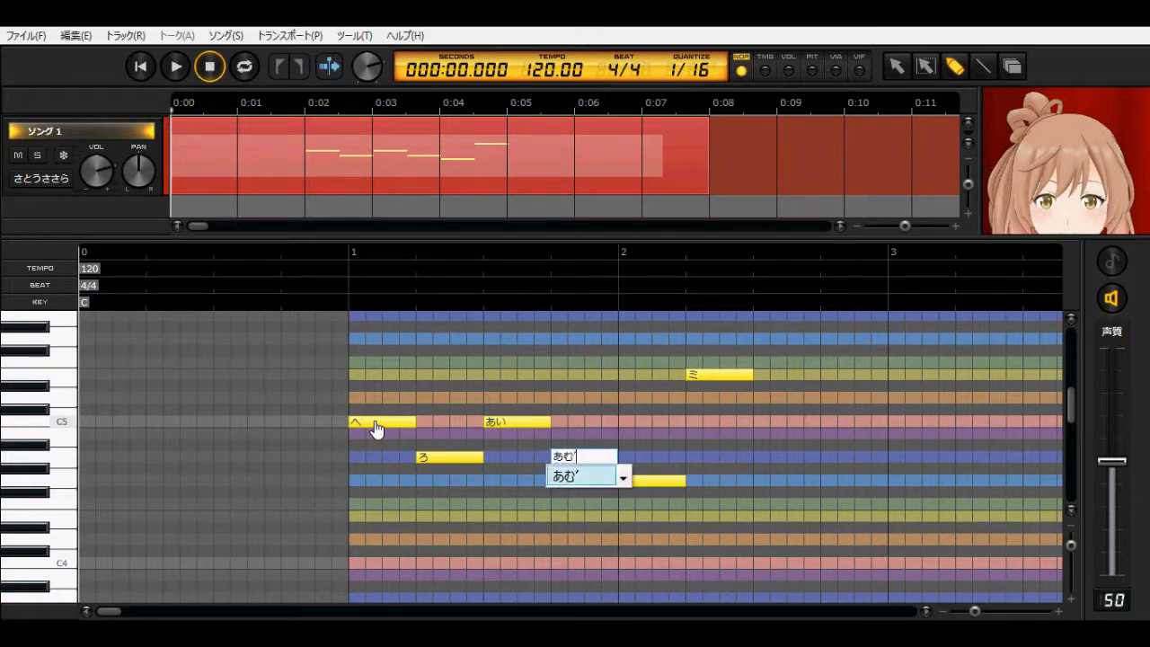
pyautogui.press('Return')
# Set the lyrics of the G4 and E5 notes to さ and と, and play the phrase from just before measure 1
pyautogui.press('Tab')
pyautogui.write('さ')
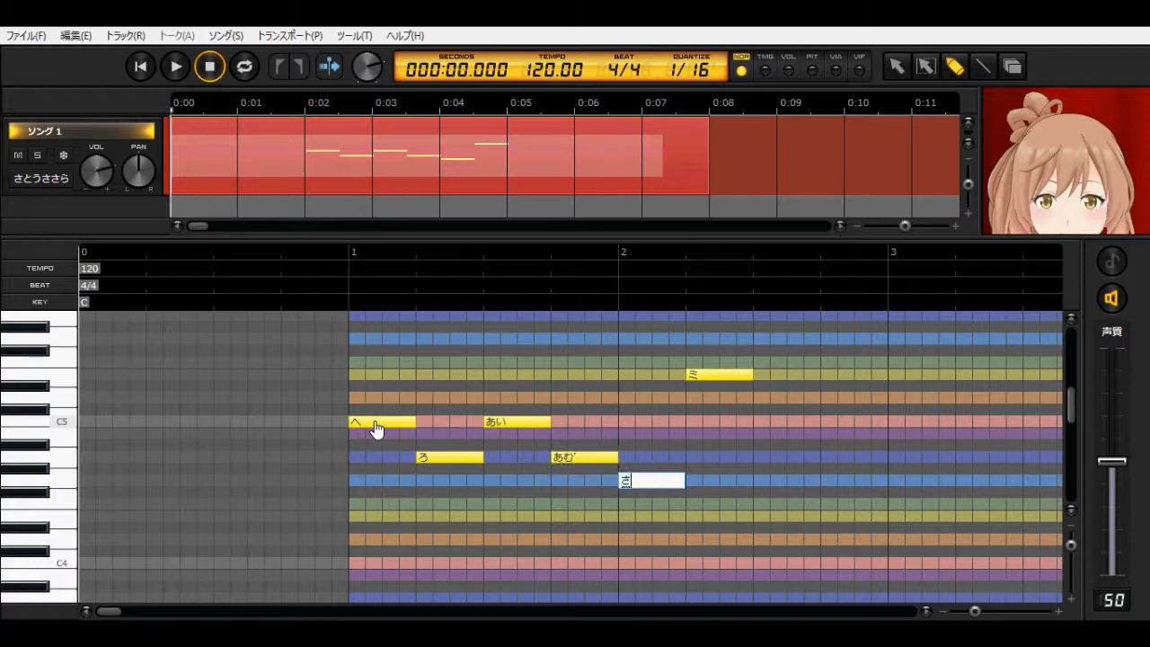
pyautogui.press('Tab')
pyautogui.write('と')
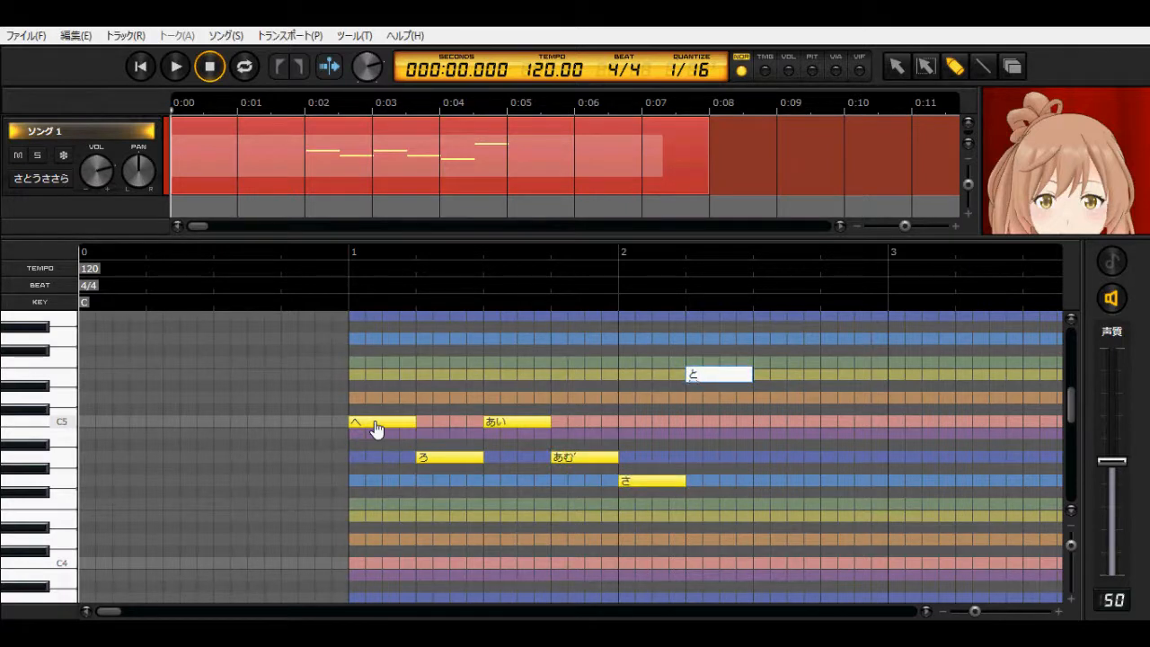
pyautogui.press('Return')
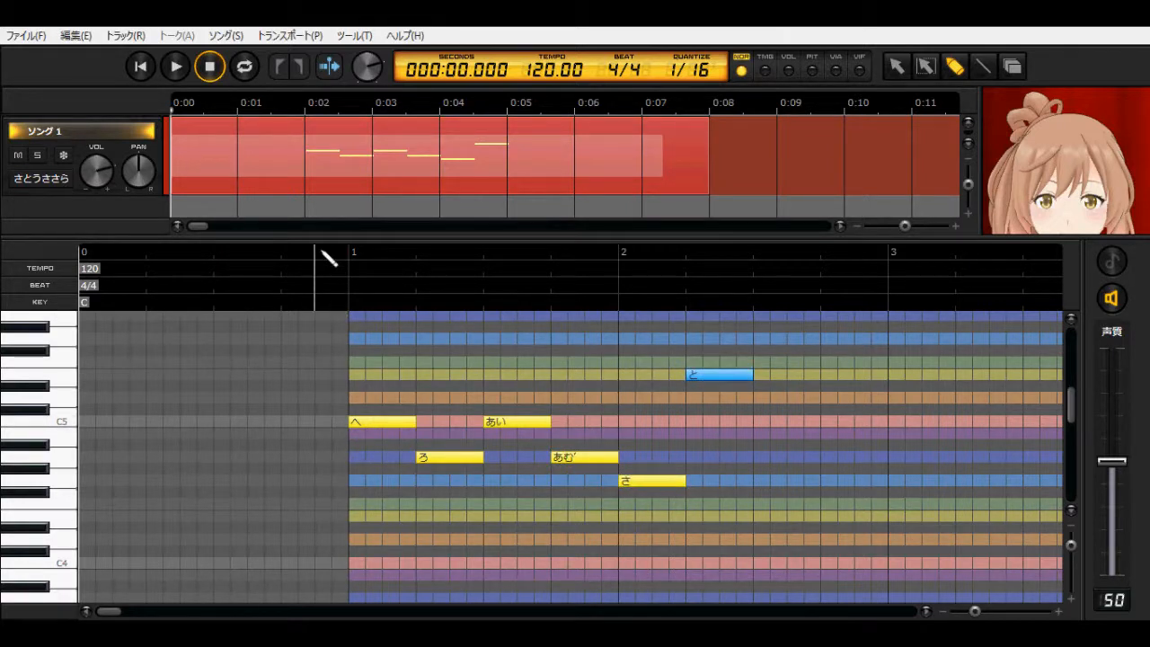
pyautogui.click(298, 256)
pyautogui.press('space')
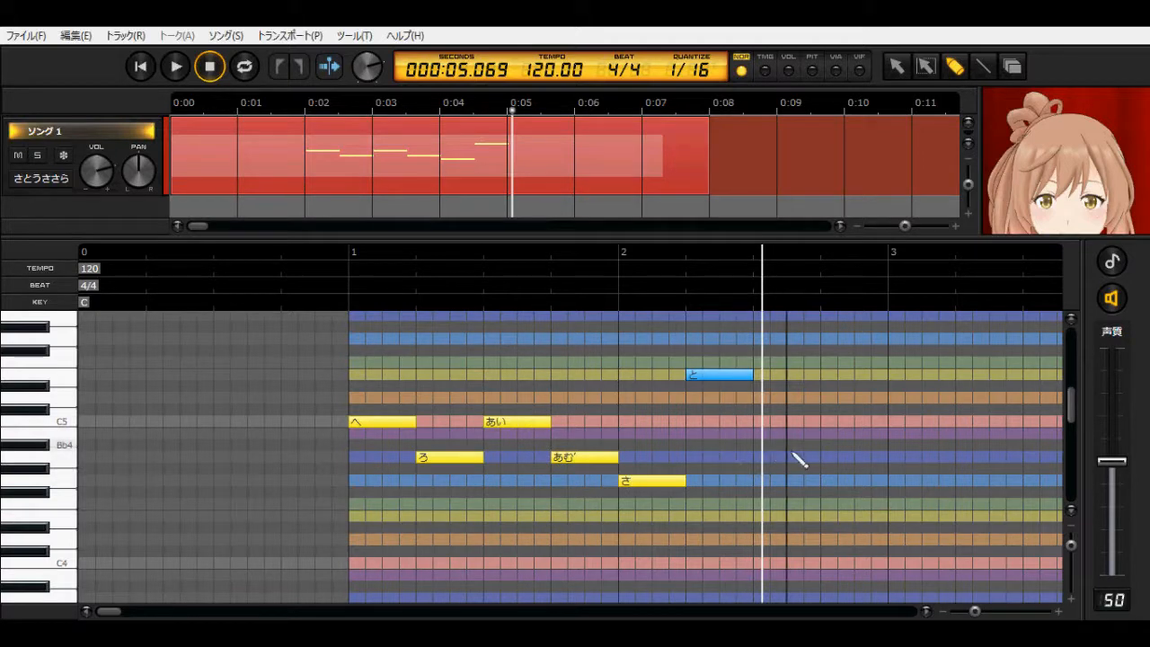
# Add a half note on B4 right after と with the lyric ちけん, and play back from just before it
pyautogui.moveTo(759, 433)
pyautogui.mouseDown()
pyautogui.moveTo(918, 432)
pyautogui.moveTo(890, 435)
pyautogui.mouseUp()
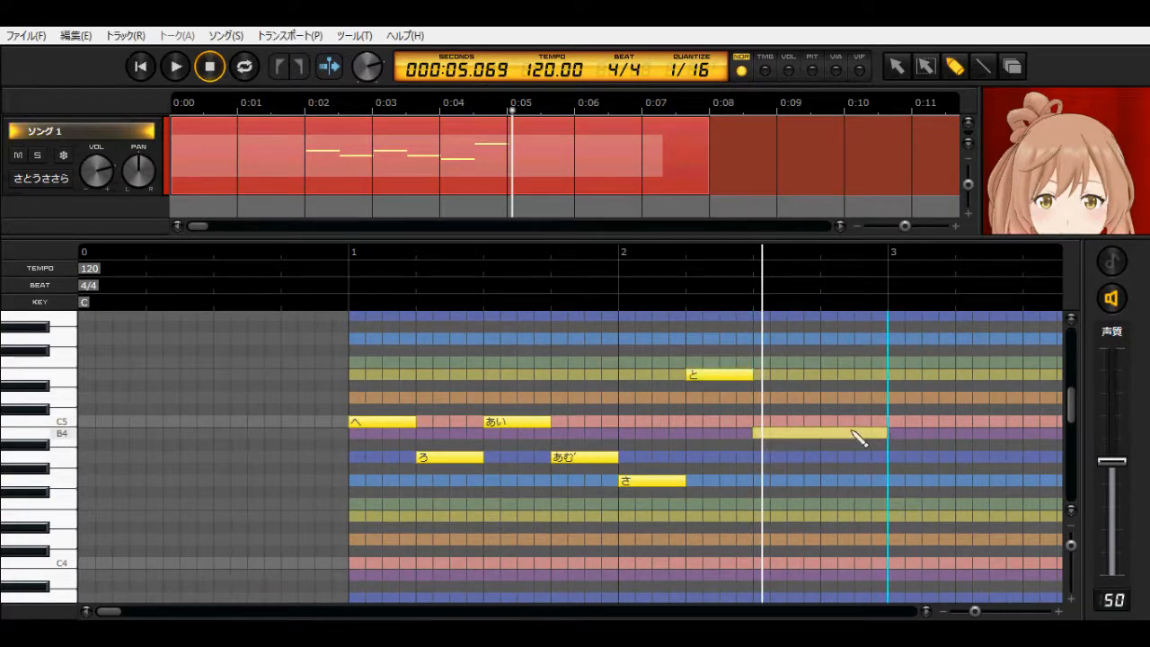
pyautogui.doubleClick(852, 437)
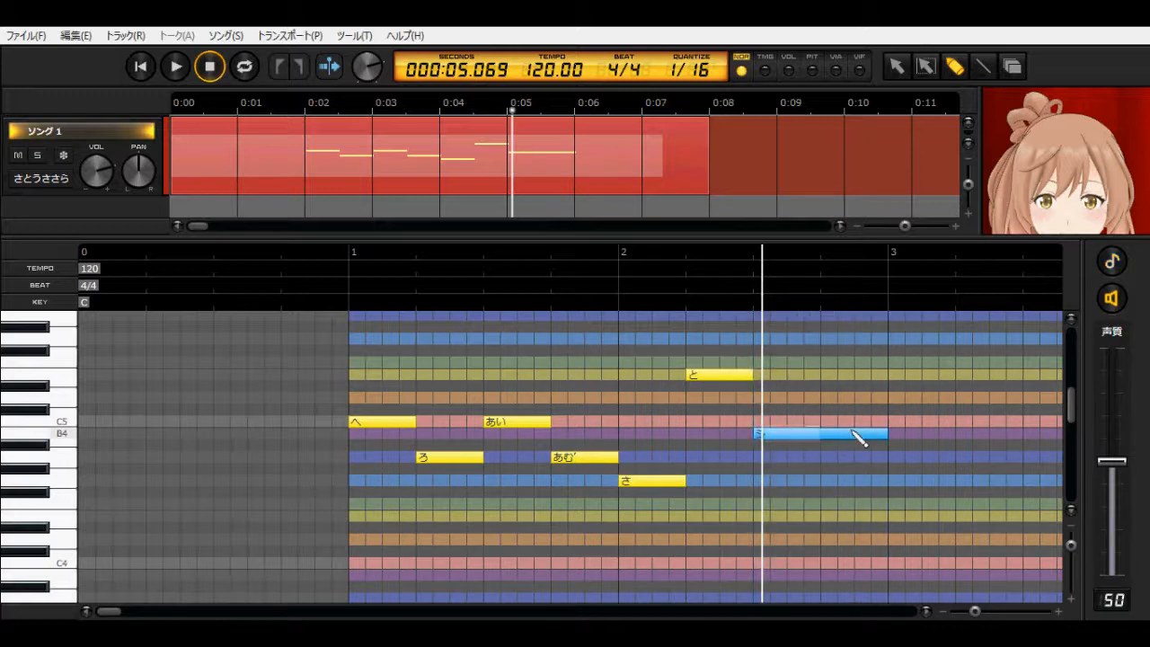
pyautogui.write('chi')
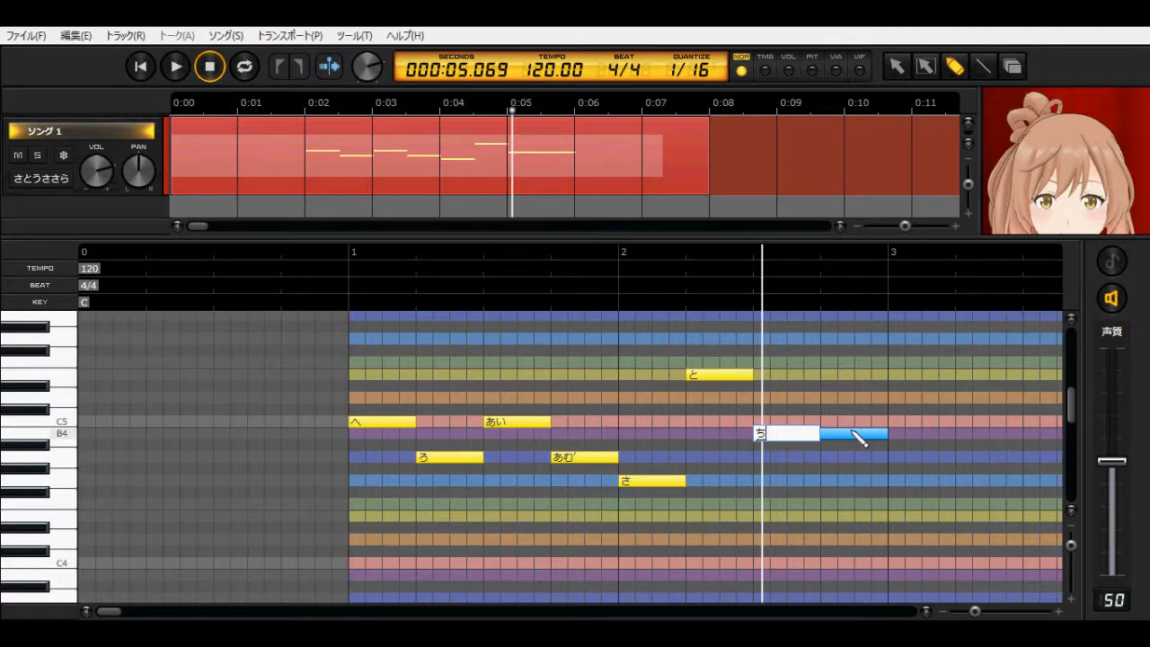
pyautogui.write('ken')
pyautogui.press('Return')
pyautogui.click(746, 258)
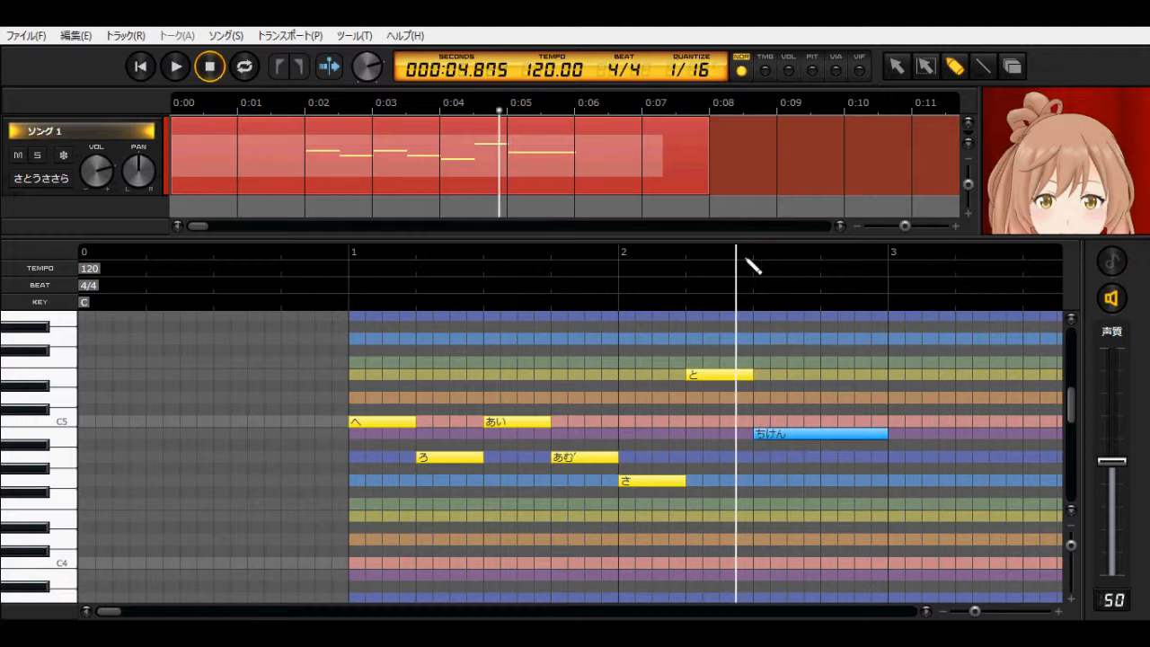
pyautogui.press('space')
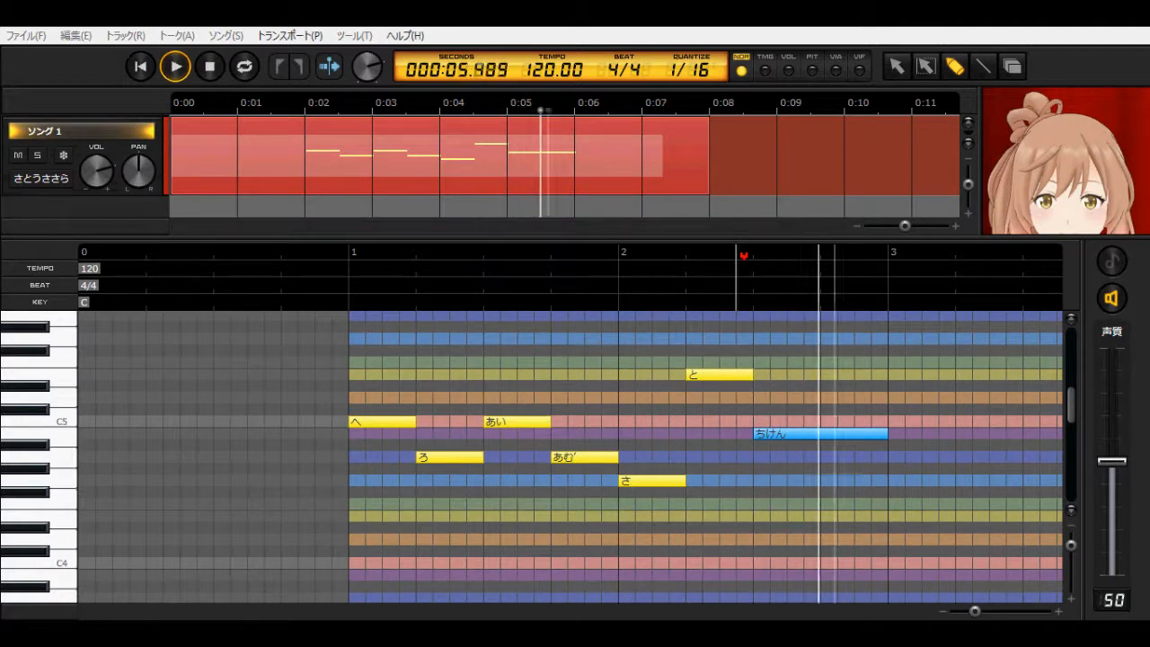
# Stop playback, inspect the phoneme timing (TMG) of the phrase, and return to normal note editing
pyautogui.press('space')
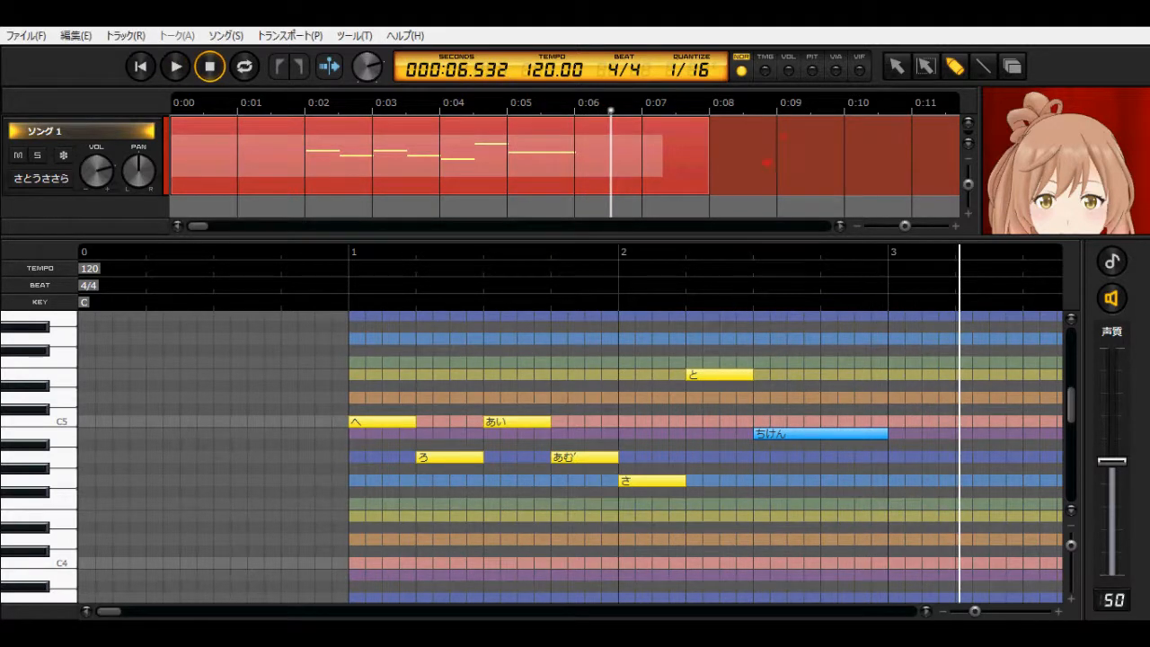
pyautogui.click(765, 70)
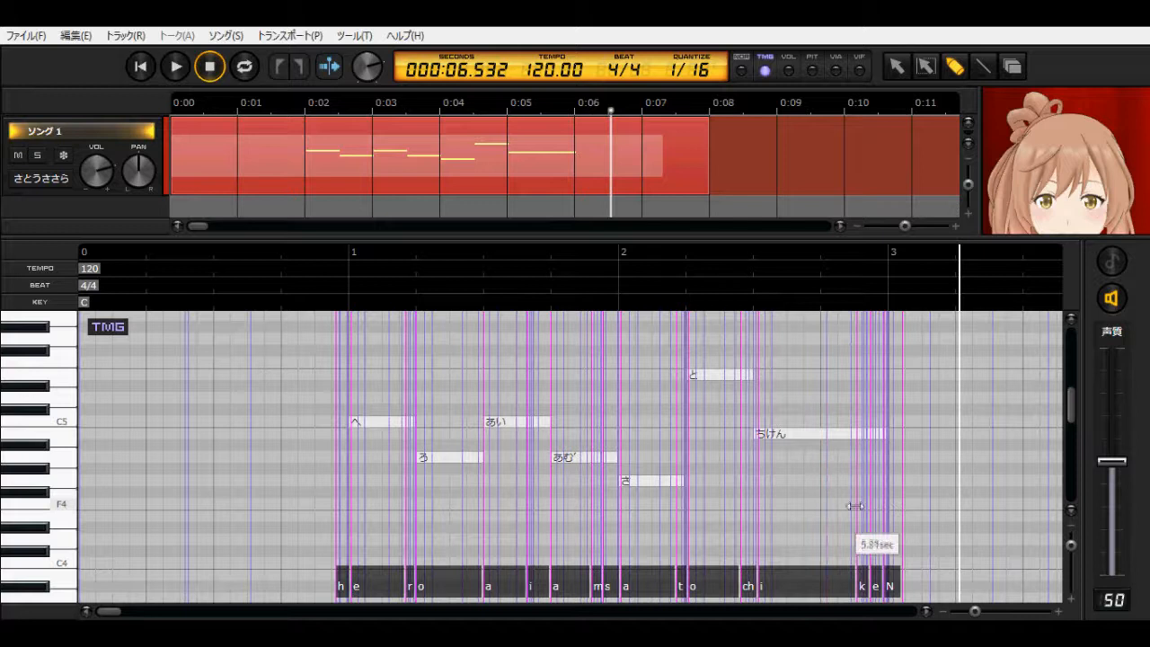
pyautogui.click(742, 67)
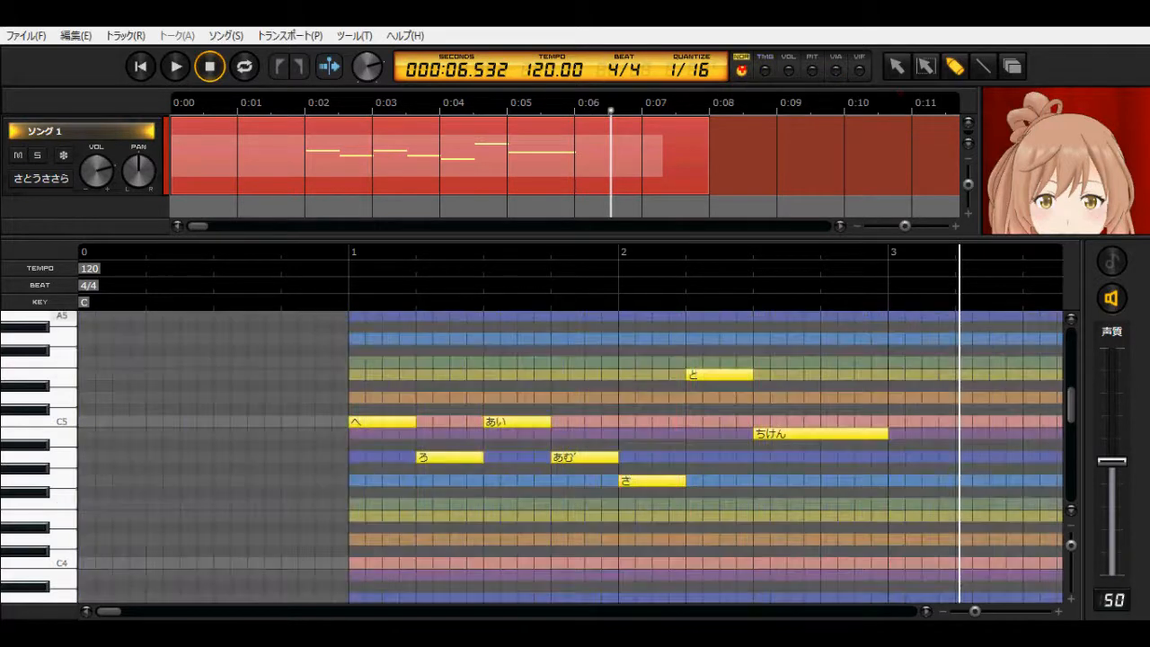
# Change the lyric of the B4 half note at the end of the phrase to へれかぷ’たる’
pyautogui.doubleClick(770, 433)
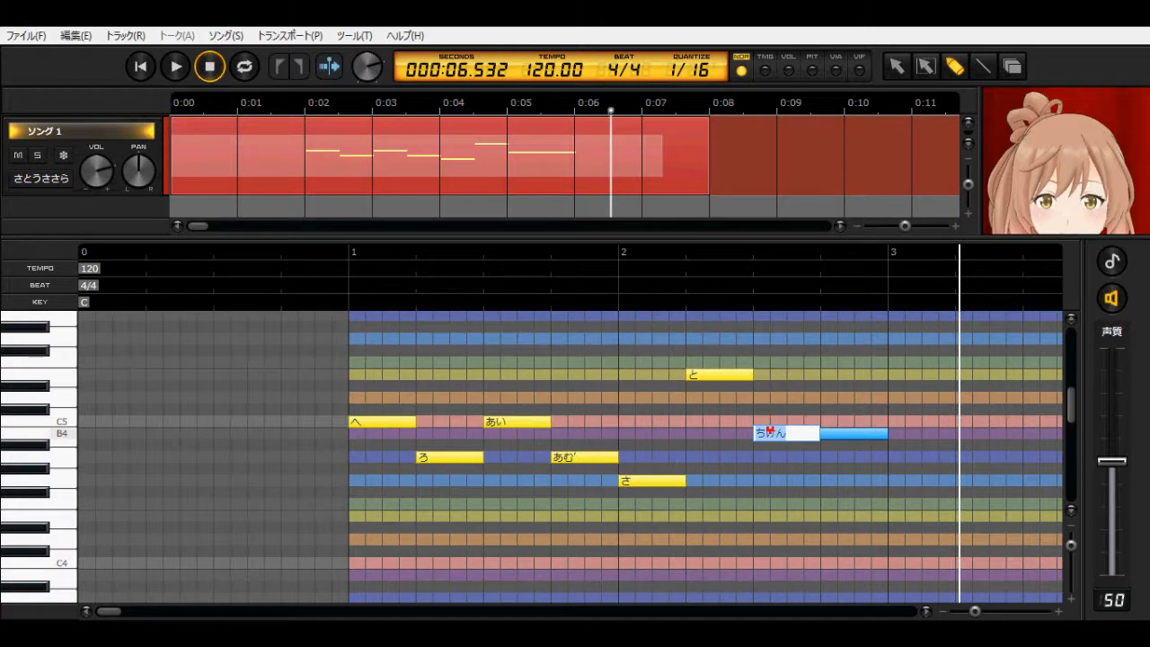
pyautogui.write('へ')
pyautogui.write('nkap')
pyautogui.write('u')
pyautogui.write('g')
pyautogui.write('e')
pyautogui.press('BackSpace')
pyautogui.write('taru')
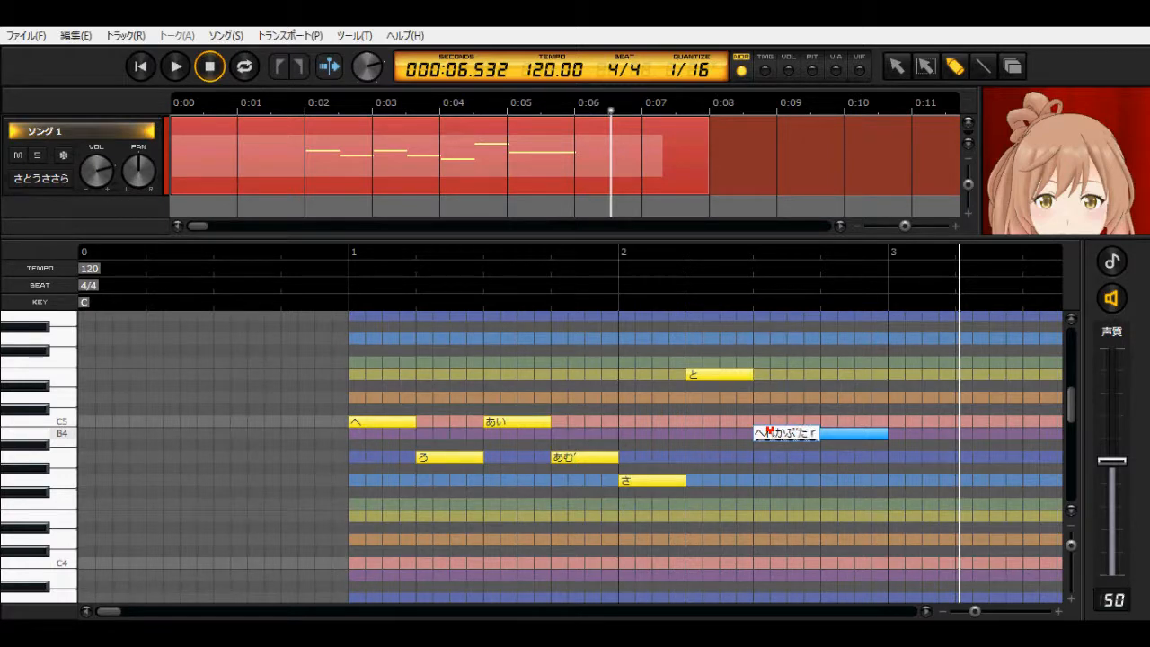
pyautogui.press('Return')
pyautogui.press('Return')
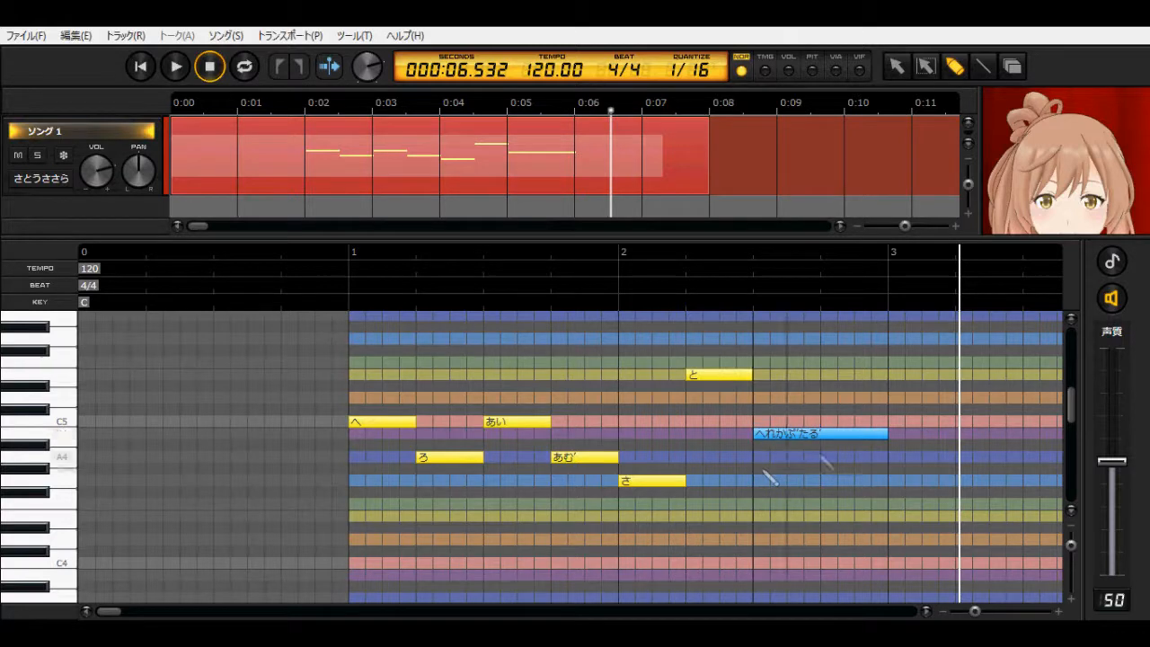
# Play the B4 note from just before its start, and inspect the phrase's pitch curve (PIT) before returning to normal note editing
pyautogui.click(737, 264)
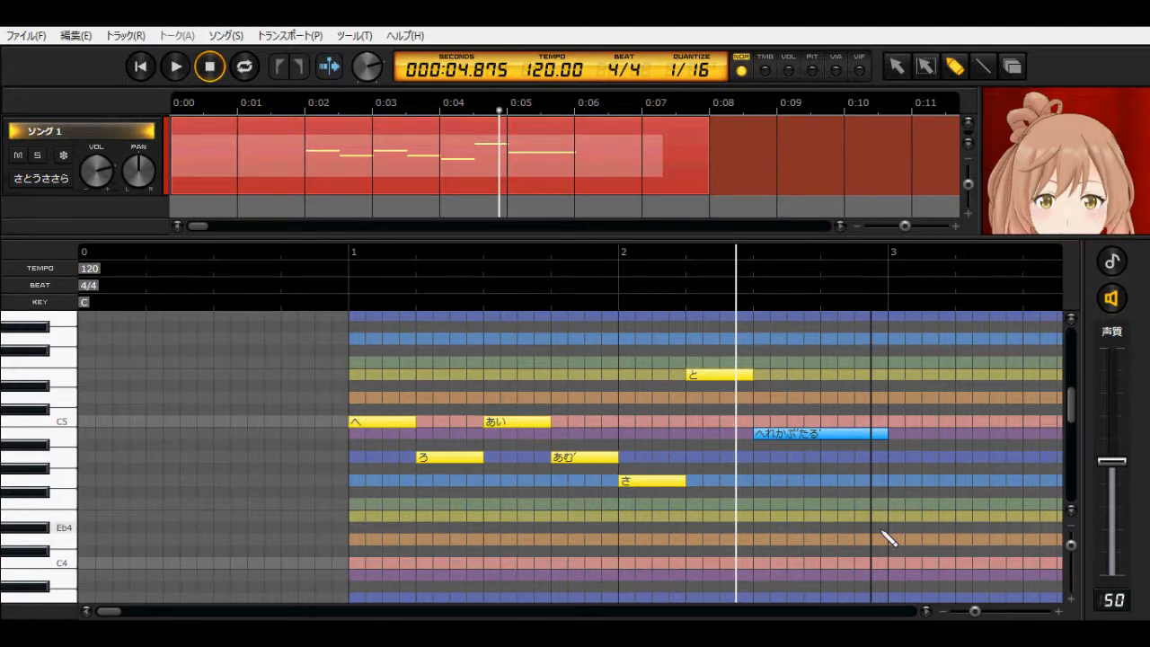
pyautogui.press('space')
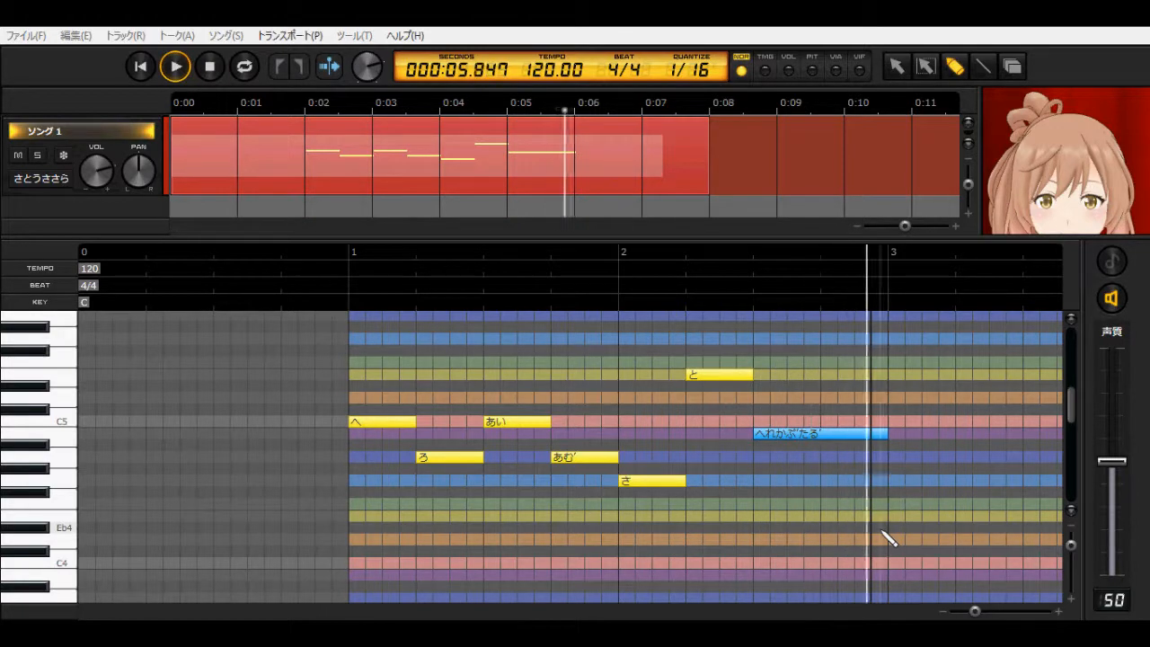
pyautogui.press('space')
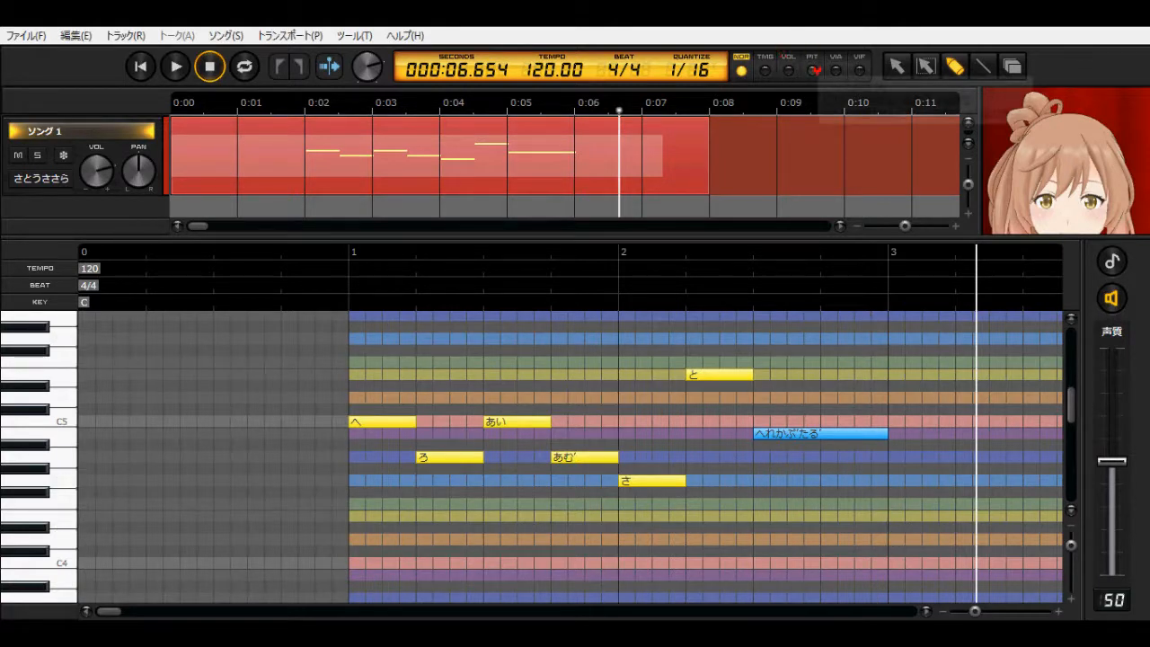
pyautogui.click(812, 71)
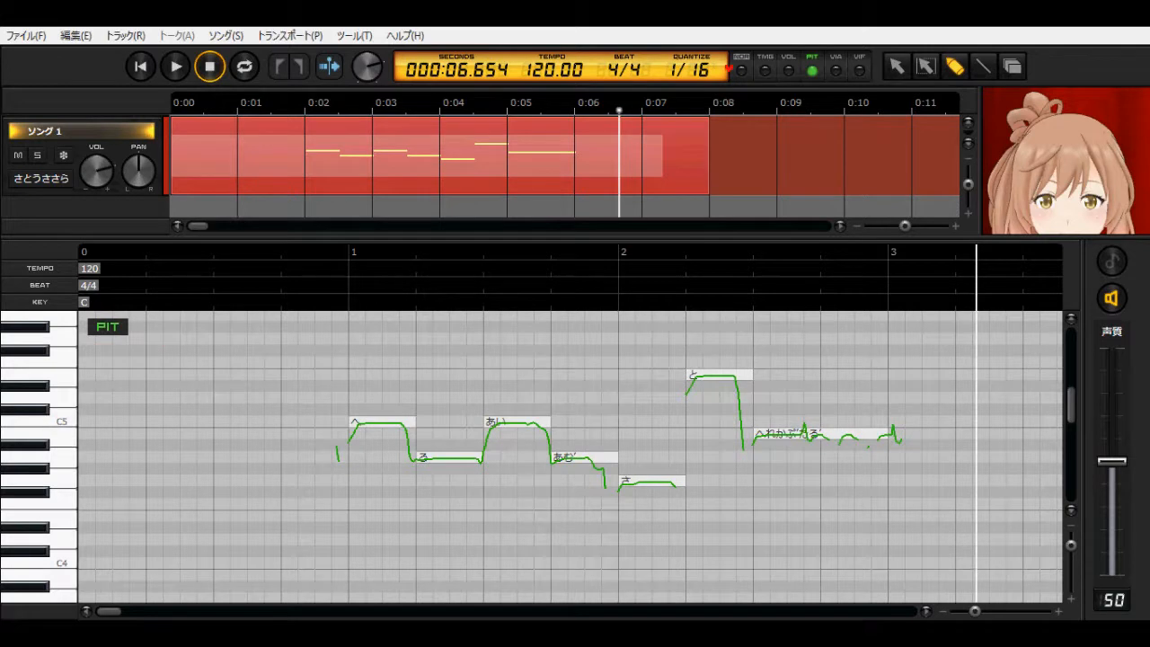
pyautogui.click(742, 70)
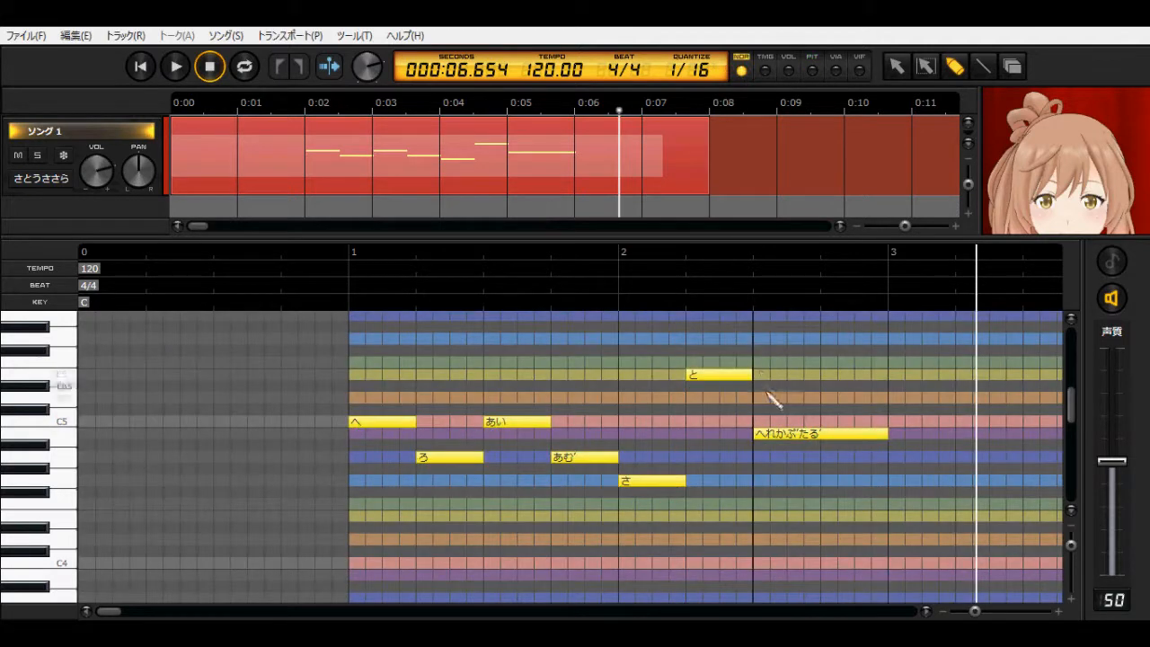